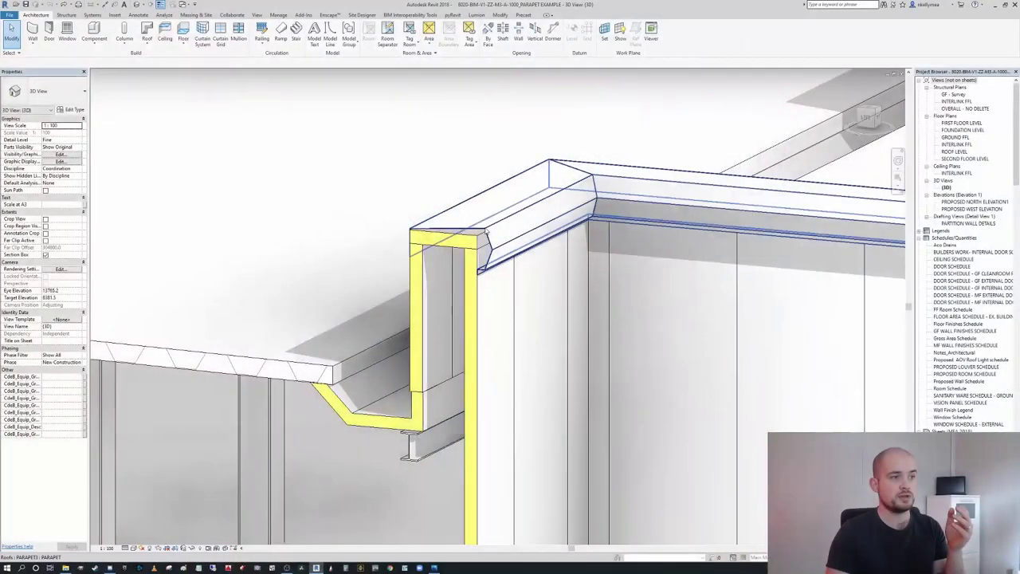
# Examine the parapet's capping roof and its cladding walls in the 3D view by selecting them individually
pyautogui.click(575, 290)
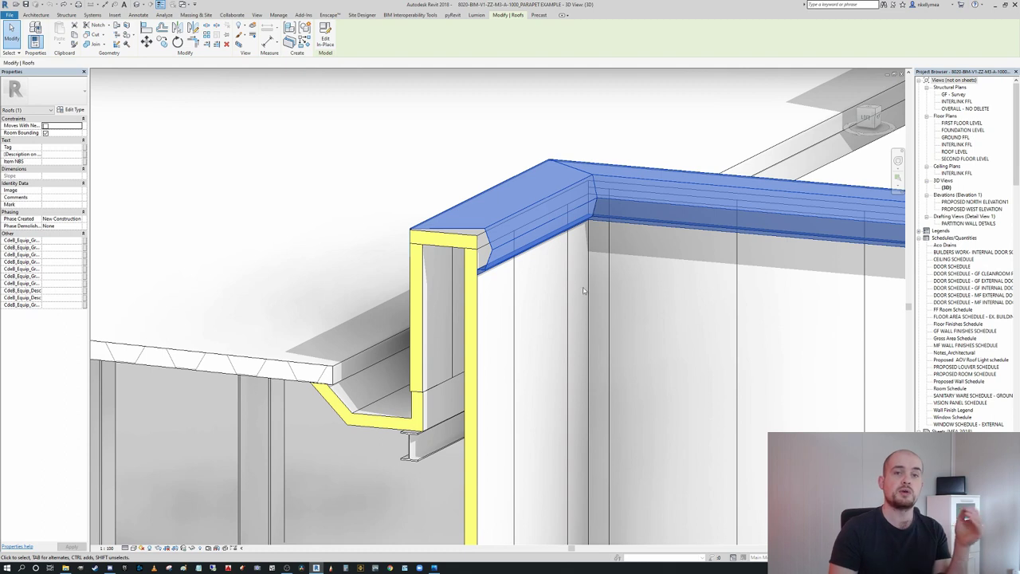
pyautogui.click(415, 196)
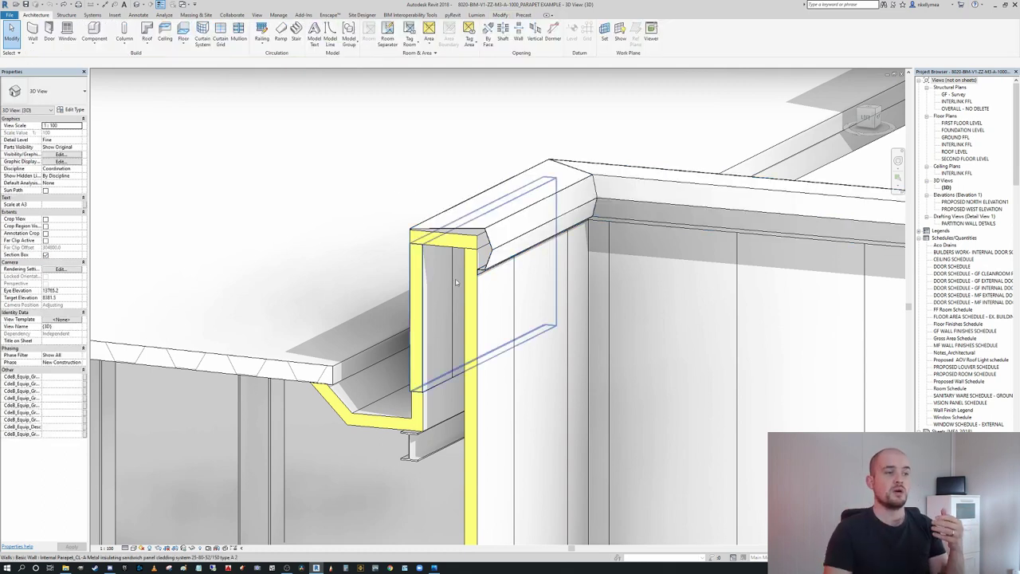
pyautogui.click(480, 299)
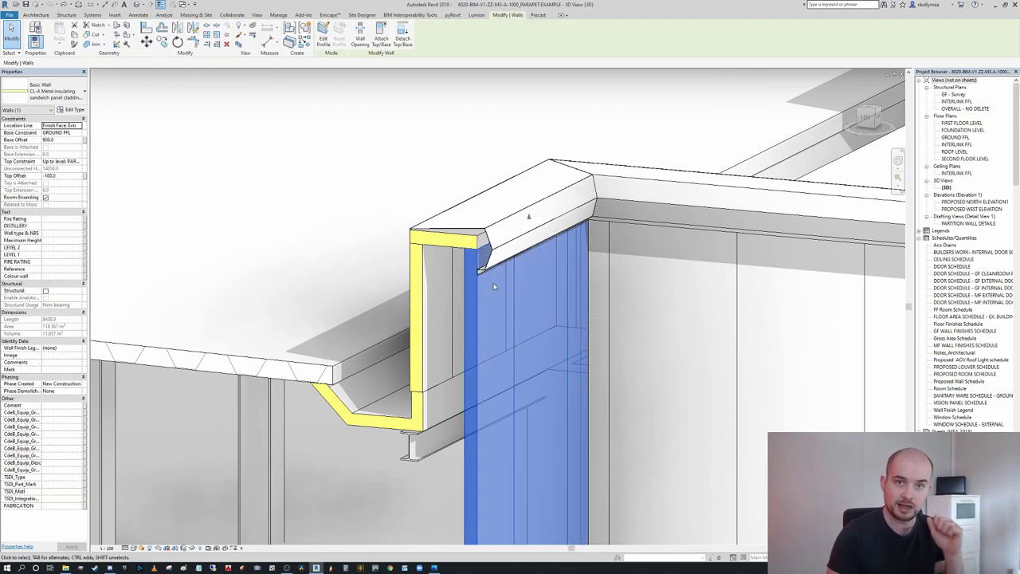
pyautogui.press('Escape')
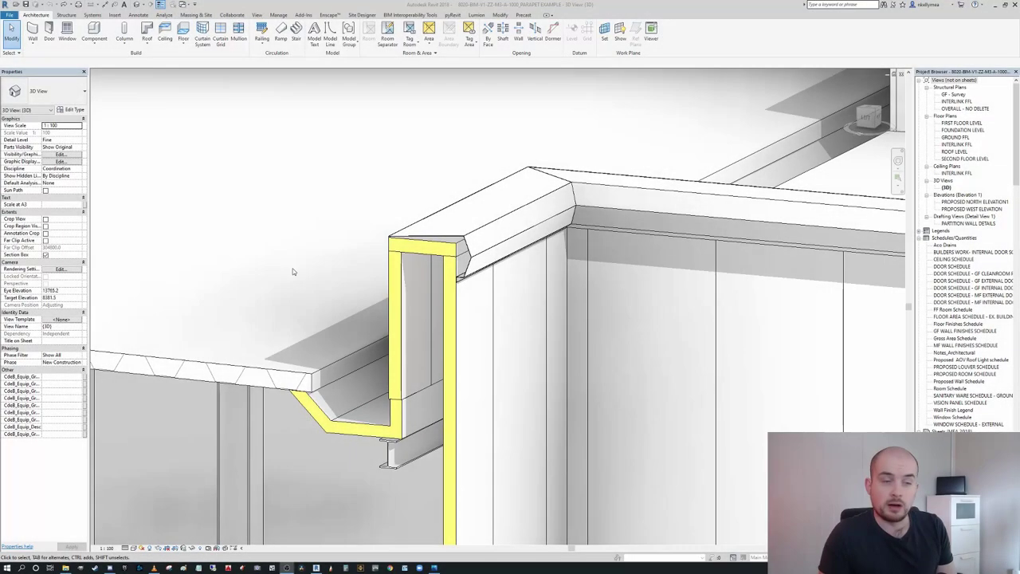
# Remove the sloped capping profile from the top of the parapet in the 3D view
pyautogui.keyDown('shift'); pyautogui.moveTo(362, 172); pyautogui.dragTo(521, 231, button='middle'); pyautogui.keyUp('shift')
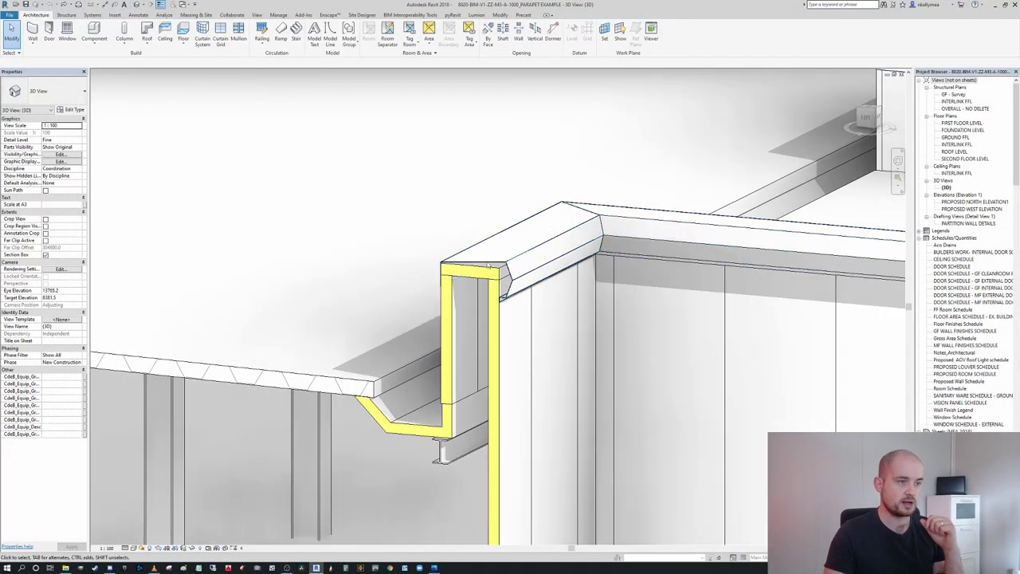
pyautogui.click(523, 278)
pyautogui.click(402, 193)
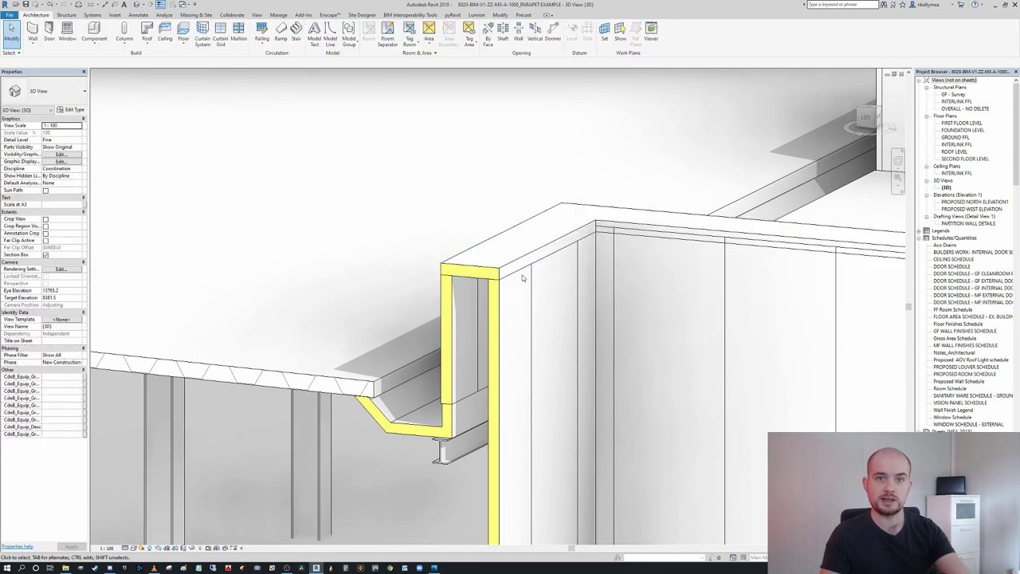
pyautogui.moveTo(397, 194); pyautogui.dragTo(393, 196, button='middle')
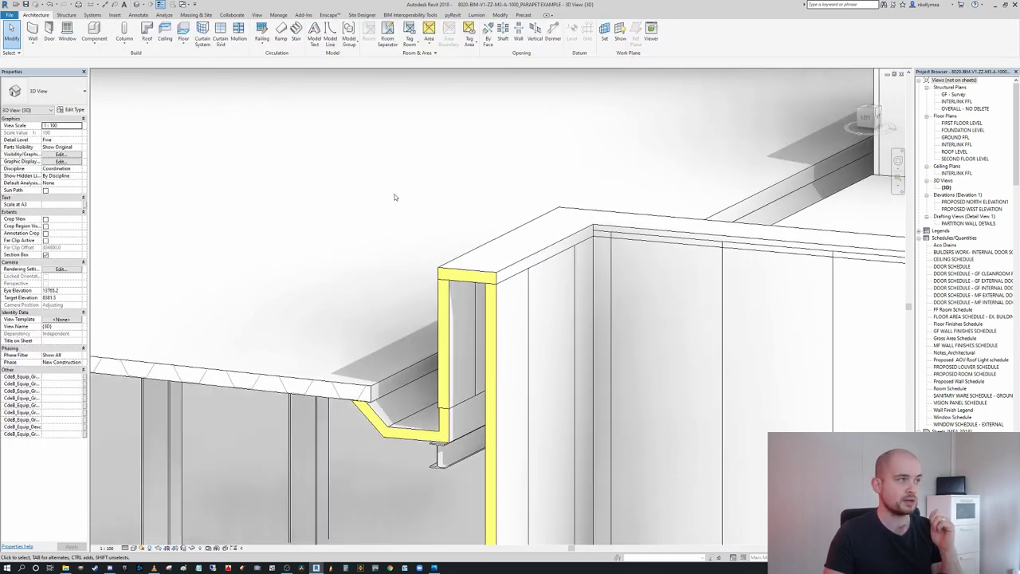
# Create a new family from the Metric Profile template
pyautogui.click(10, 15)
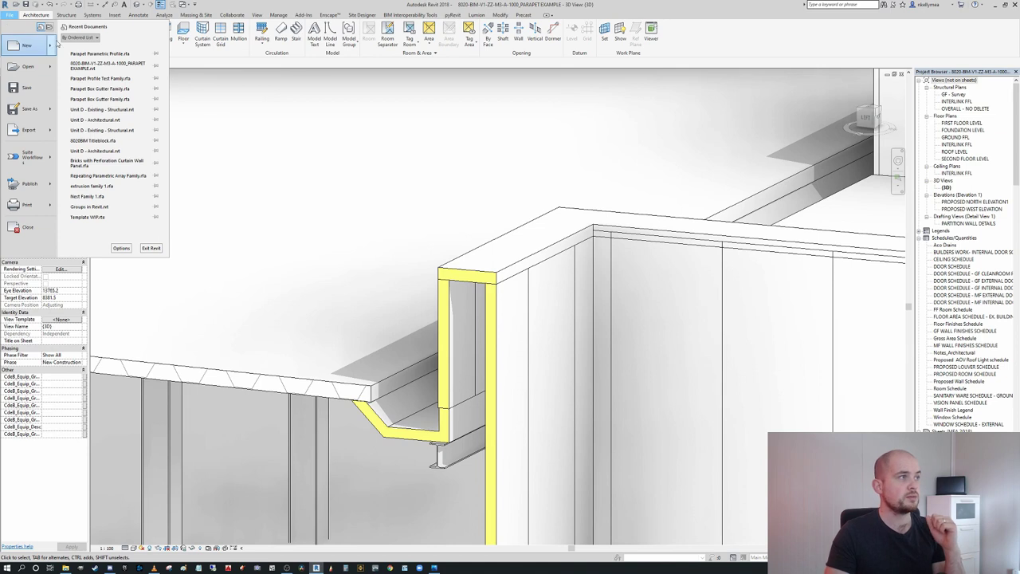
pyautogui.moveTo(58, 45)
pyautogui.click(79, 69)
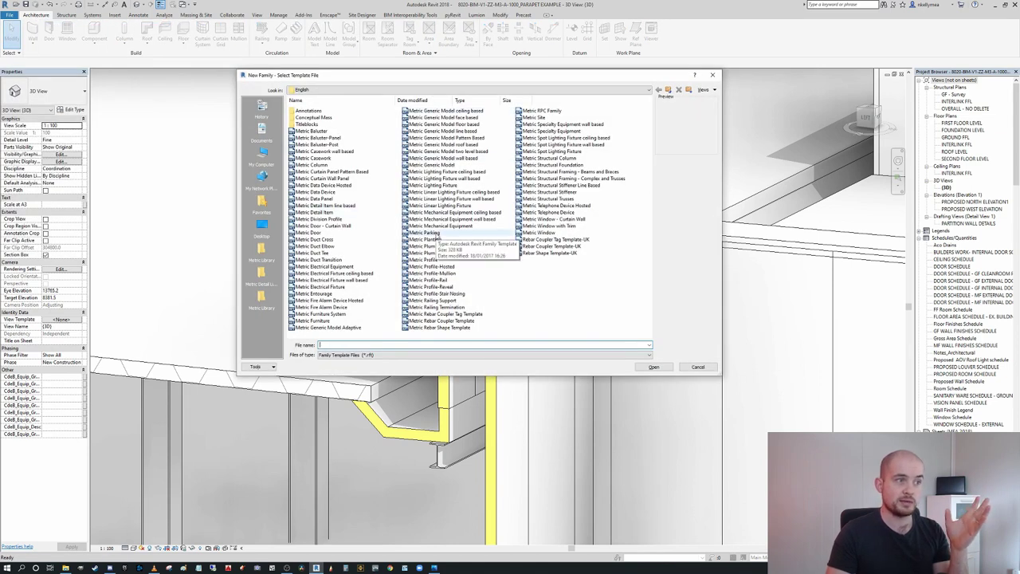
pyautogui.click(424, 260)
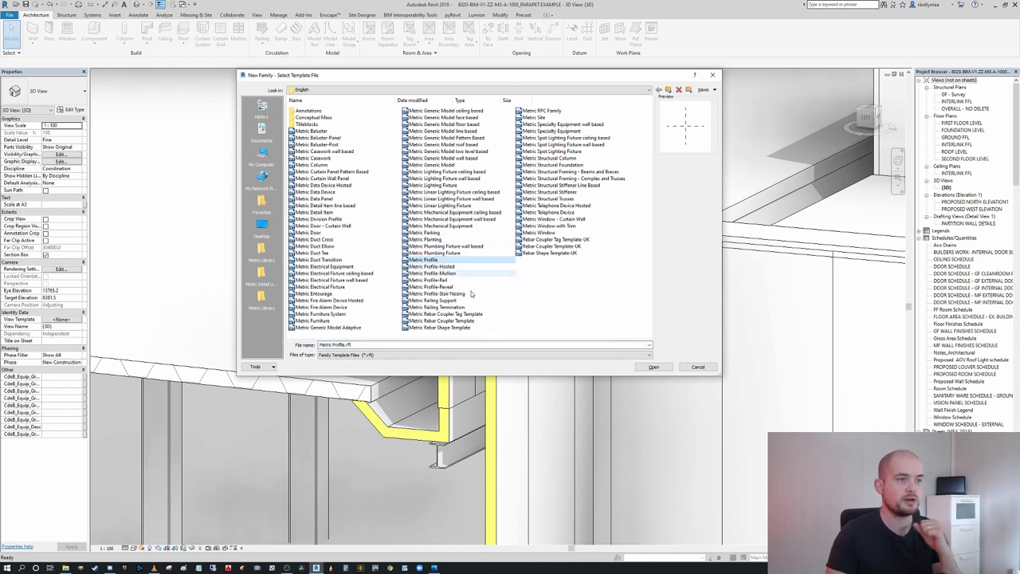
pyautogui.click(653, 366)
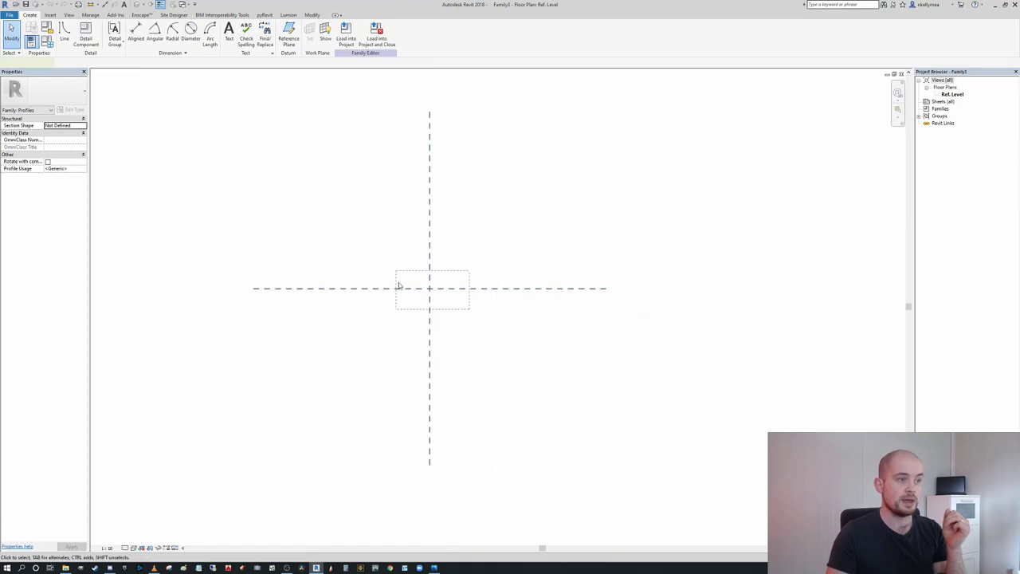
pyautogui.moveTo(400, 285); pyautogui.dragTo(397, 275)
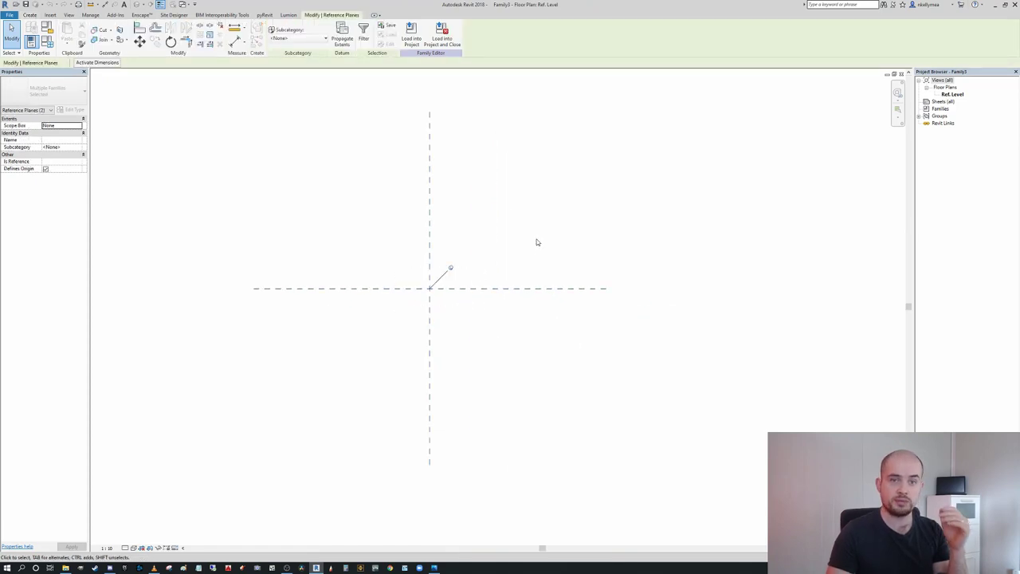
pyautogui.click(510, 224)
pyautogui.moveTo(518, 240); pyautogui.dragTo(482, 240, button='middle')
pyautogui.scroll(1, 478, 243)
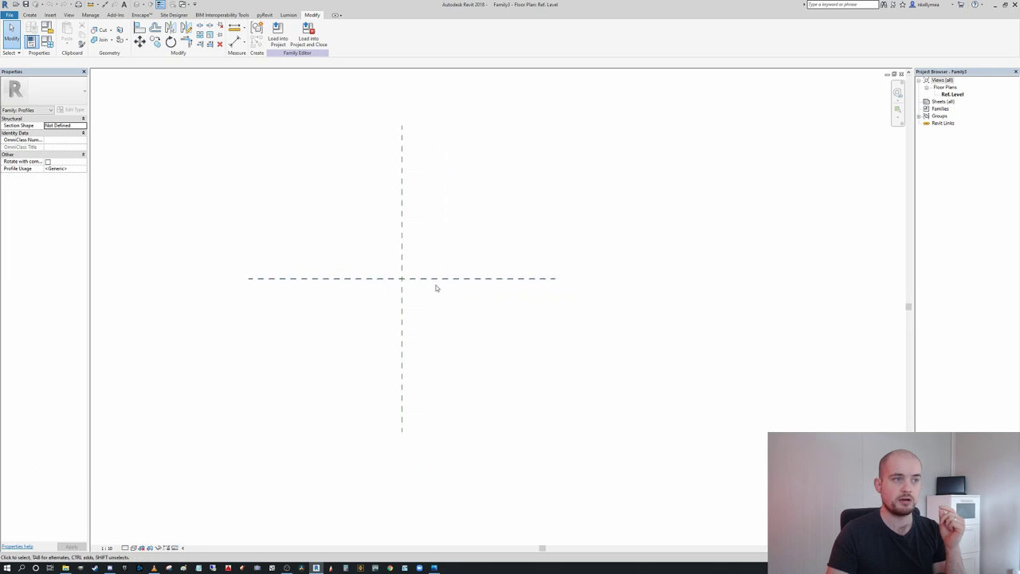
pyautogui.moveTo(437, 303); pyautogui.dragTo(377, 251)
pyautogui.click(384, 238)
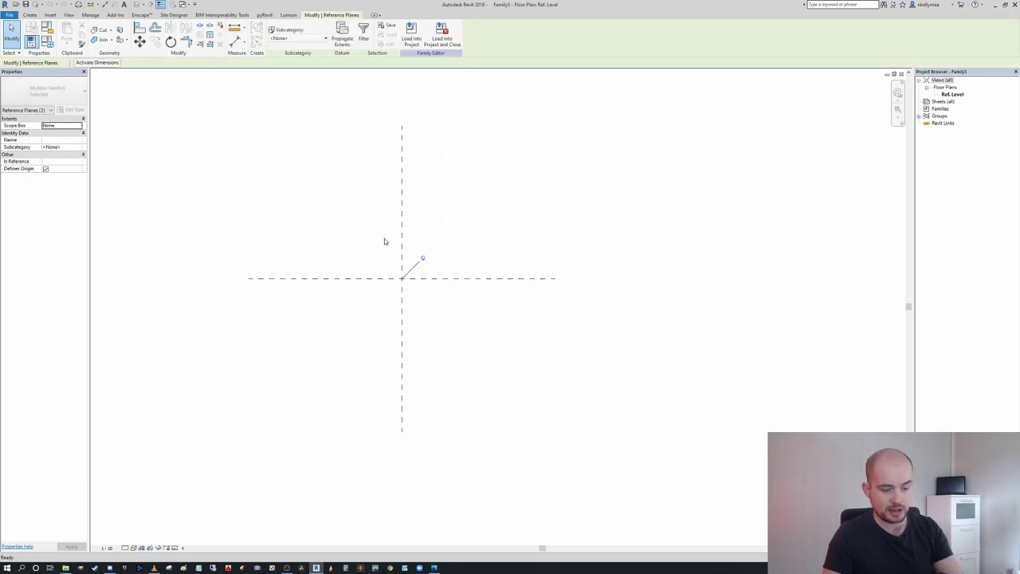
# Lengthen the horizontal centre reference plane to the right and the vertical centre reference plane downward
pyautogui.click(496, 278)
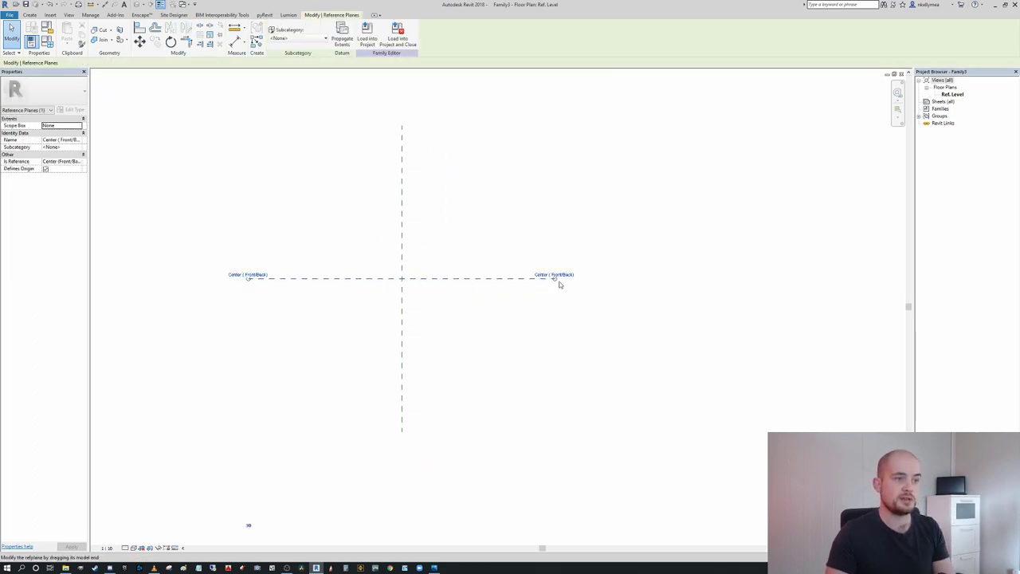
pyautogui.moveTo(555, 279); pyautogui.dragTo(733, 278)
pyautogui.click(384, 377)
pyautogui.click(406, 352)
pyautogui.moveTo(402, 431); pyautogui.dragTo(648, 520)
pyautogui.moveTo(455, 316); pyautogui.dragTo(379, 257)
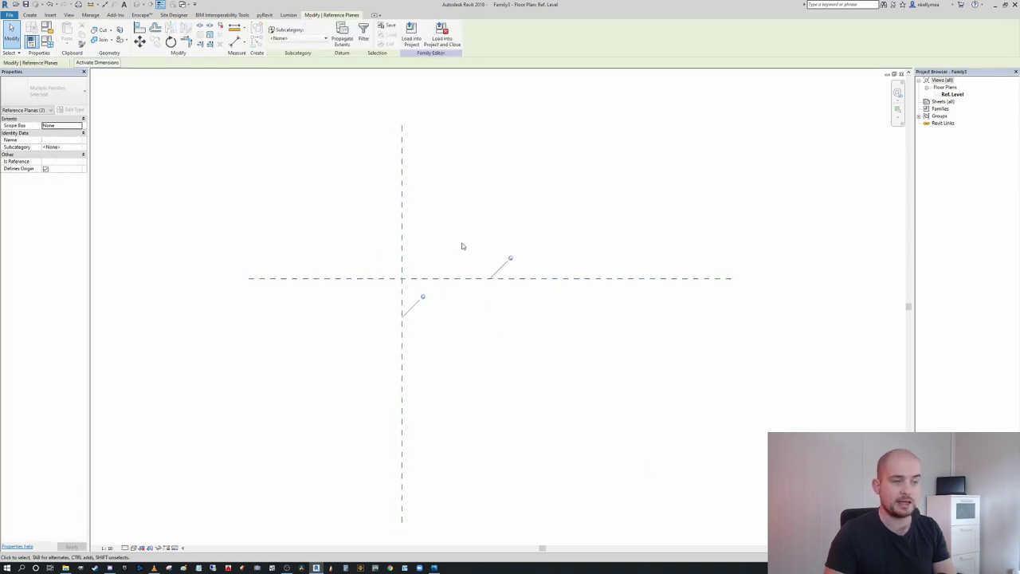
pyautogui.click(462, 246)
pyautogui.scroll(-1, 399, 279)
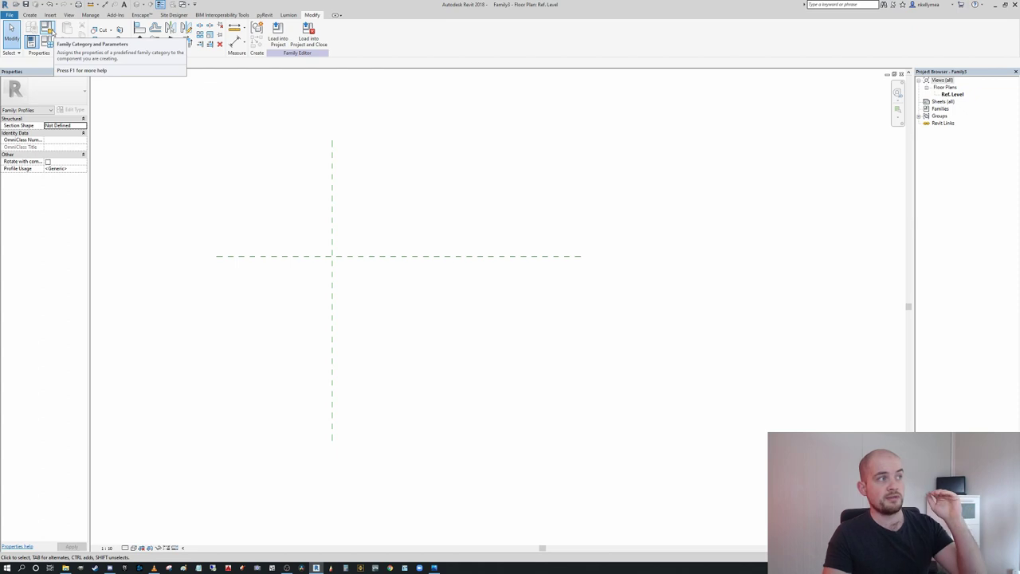
# Set the family's profile usage to Wall Sweep in its category and parameters settings
pyautogui.click(48, 28)
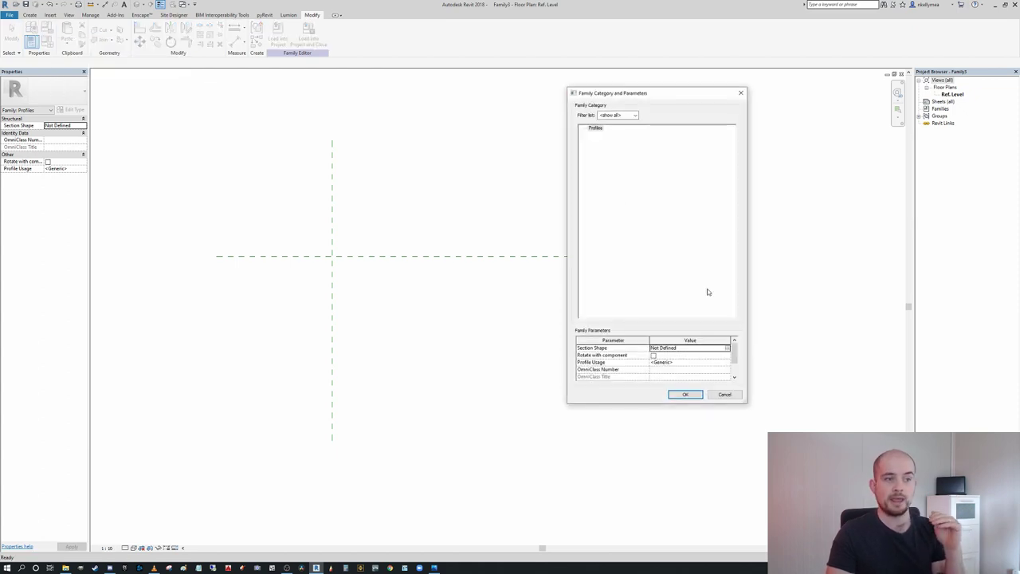
pyautogui.click(705, 360)
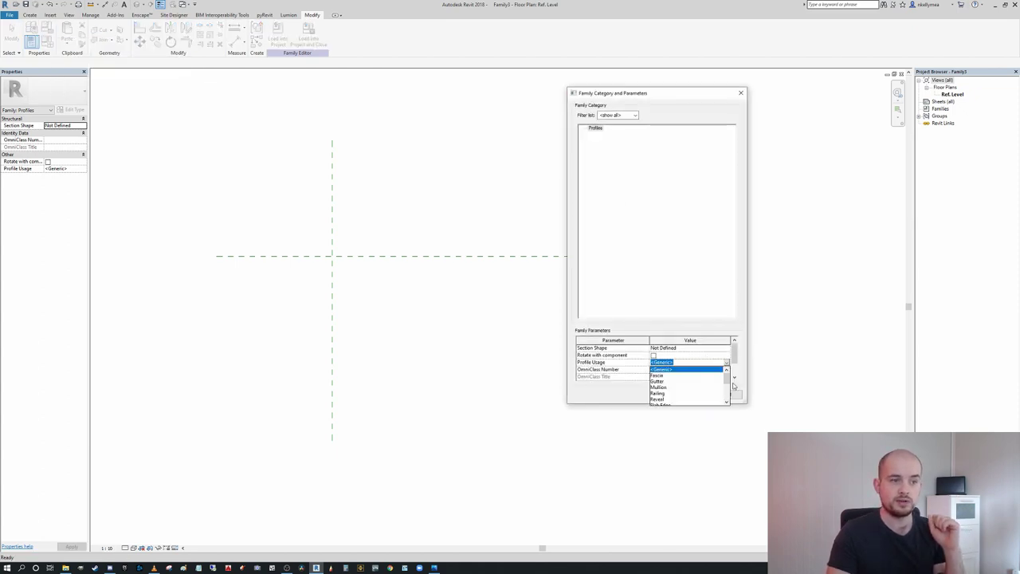
pyautogui.moveTo(726, 381); pyautogui.dragTo(727, 400)
pyautogui.click(662, 398)
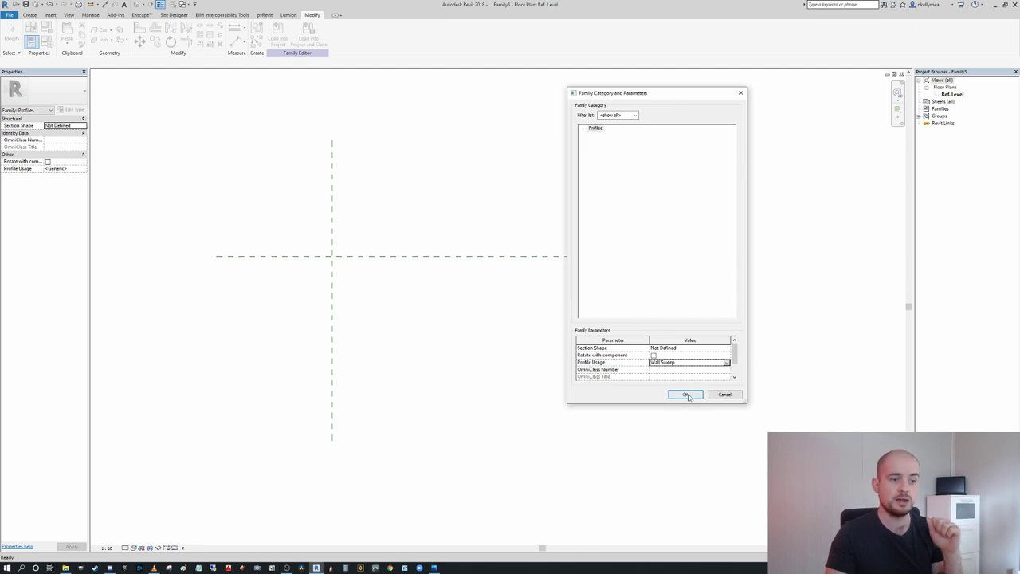
pyautogui.click(687, 395)
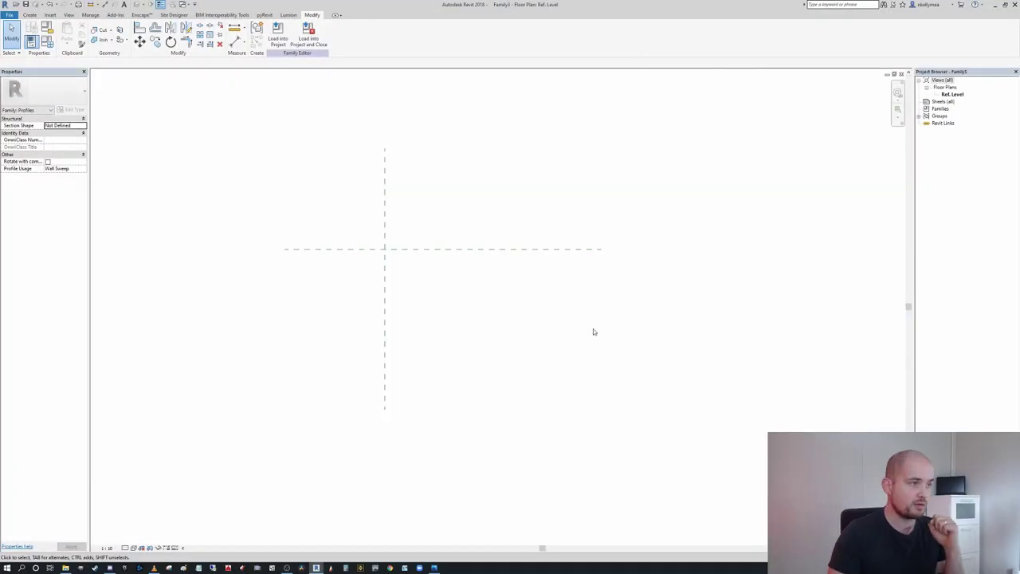
# Draw two horizontal reference planes above the horizontal centre plane, spaced about 80 mm from each other
pyautogui.scroll(-1, 593, 331)
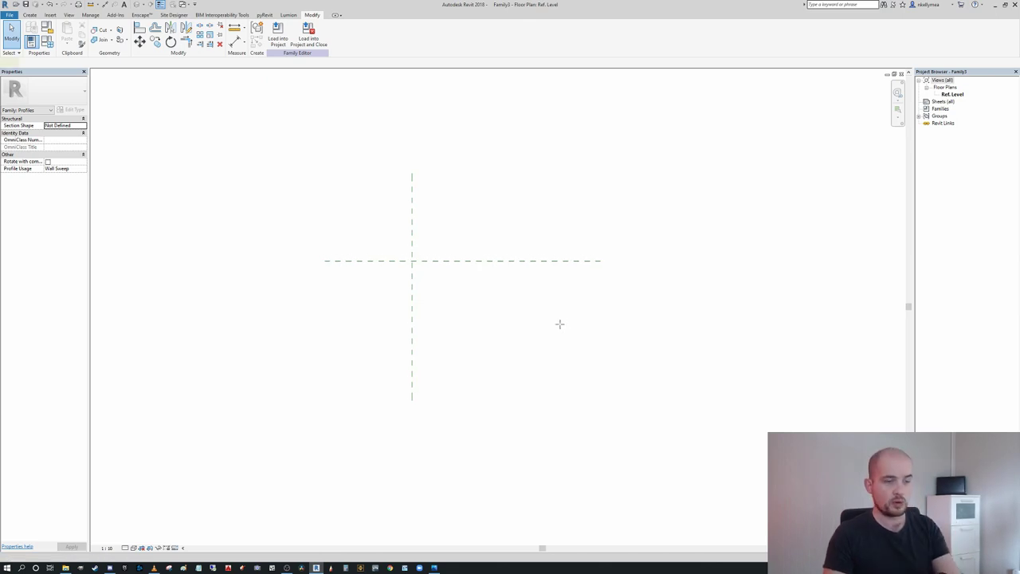
pyautogui.press('r')
pyautogui.press('p')
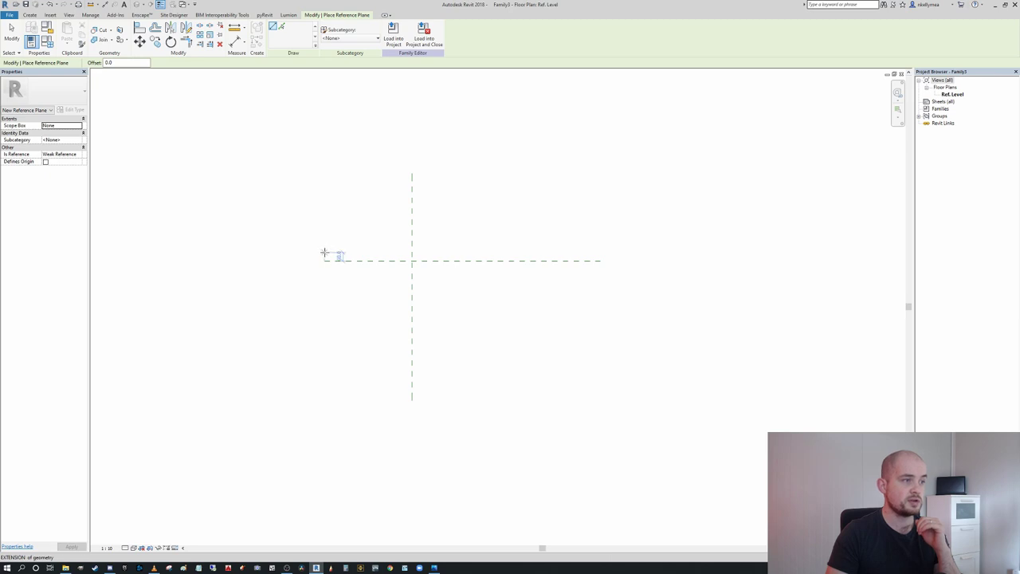
pyautogui.click(324, 253)
pyautogui.click(600, 253)
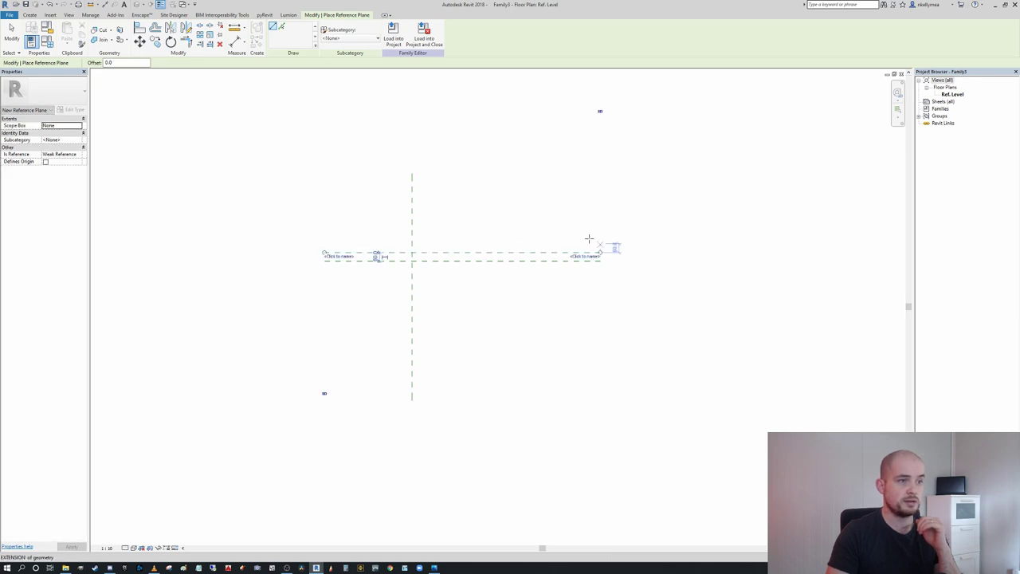
pyautogui.click(325, 240)
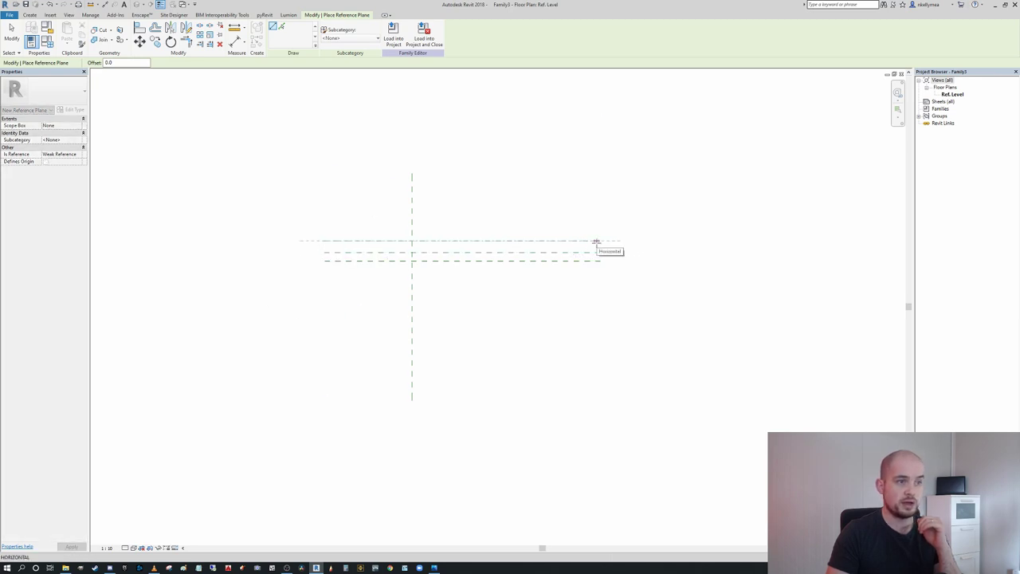
pyautogui.click(600, 240)
# Draw three horizontal reference planes below the centre plane, the first about 180 mm below it and the lowest two about 100 mm apart
pyautogui.scroll(2, 426, 269)
pyautogui.scroll(-1, 427, 269)
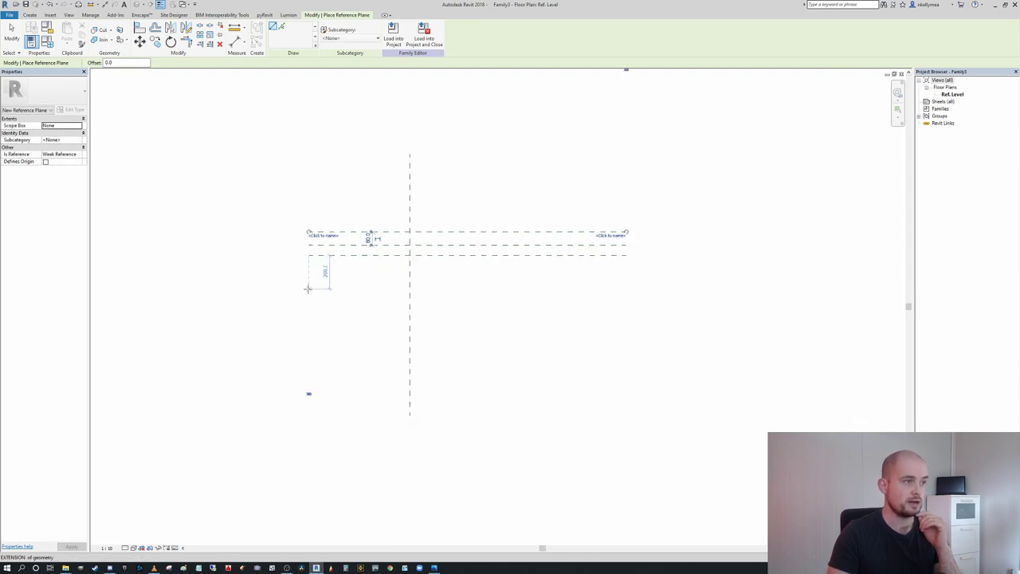
pyautogui.click(309, 283)
pyautogui.click(626, 284)
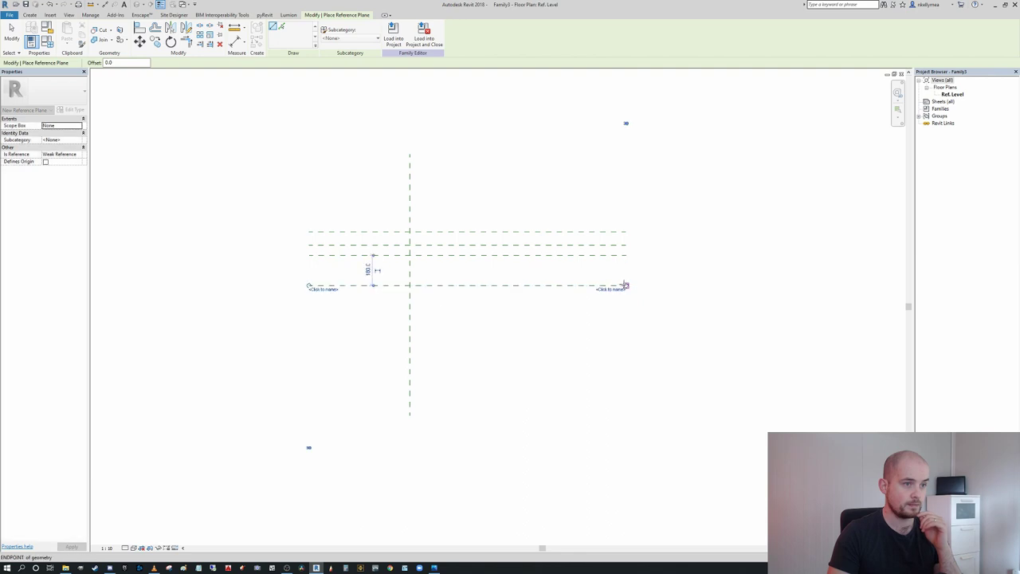
pyautogui.click(309, 296)
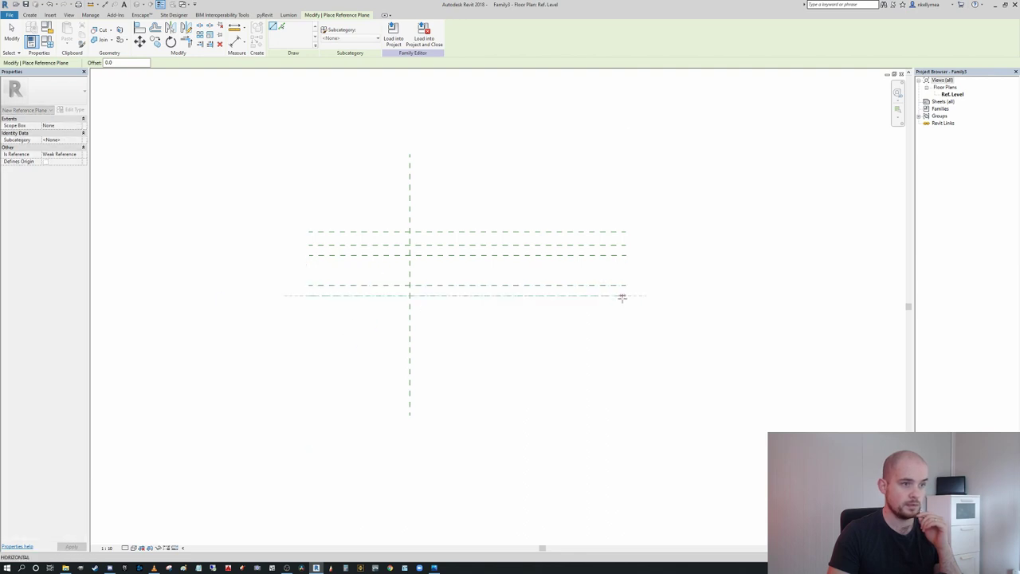
pyautogui.click(623, 297)
pyautogui.click(308, 311)
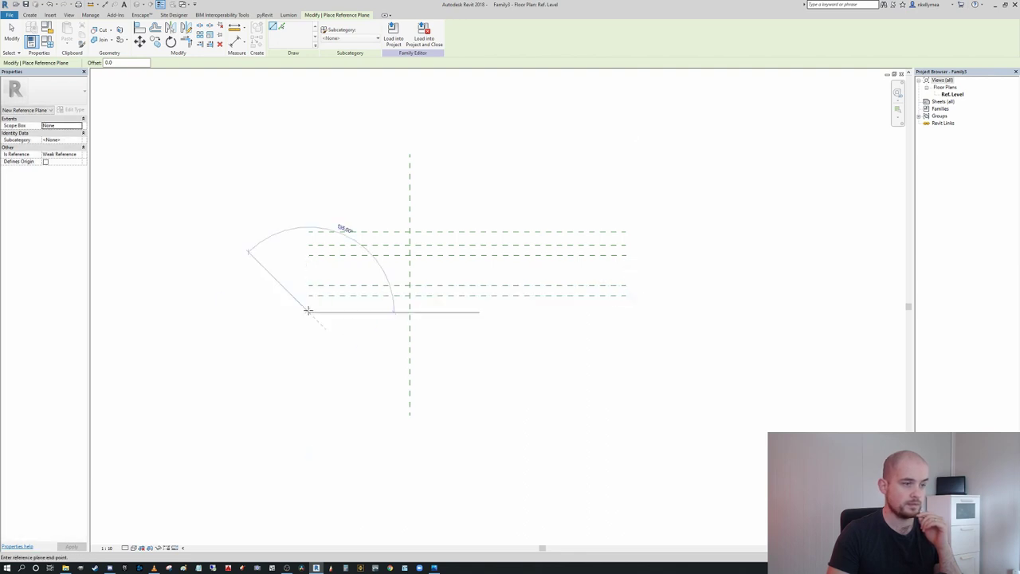
pyautogui.click(625, 311)
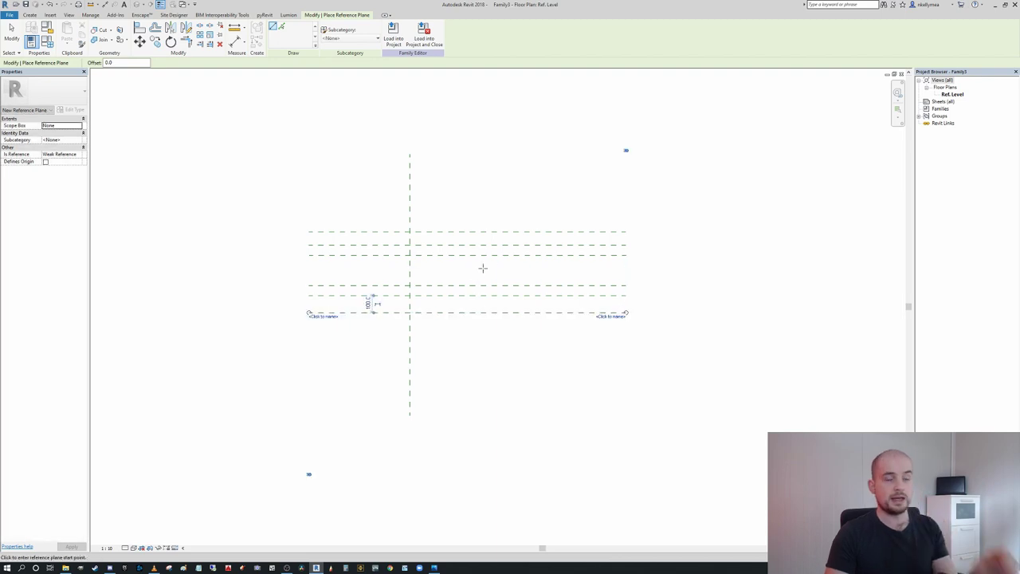
# Draw three vertical reference planes to the right of the vertical centre plane, the first about 400 mm away and the others about 100 mm apart
pyautogui.click(410, 154)
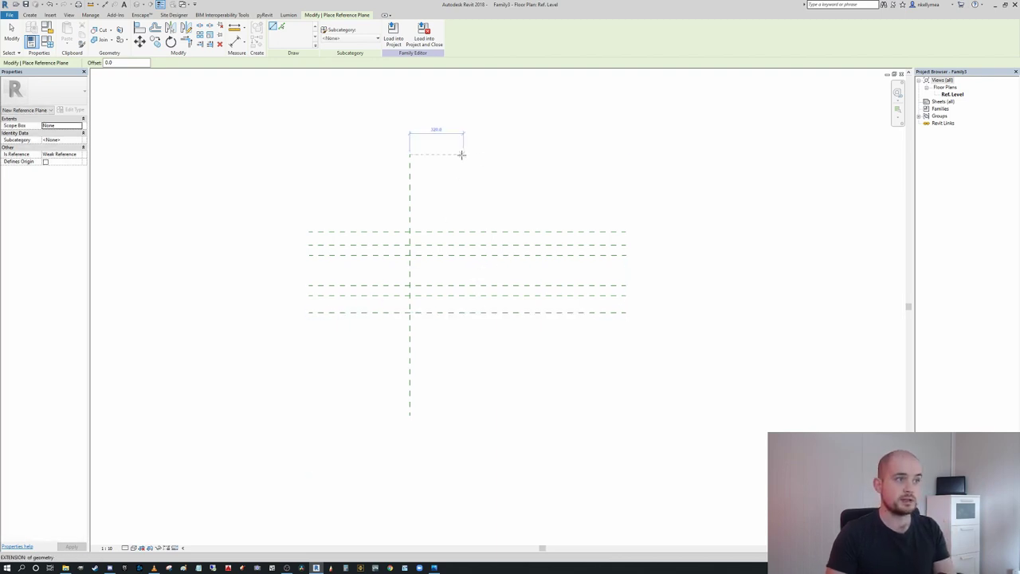
pyautogui.click(476, 154)
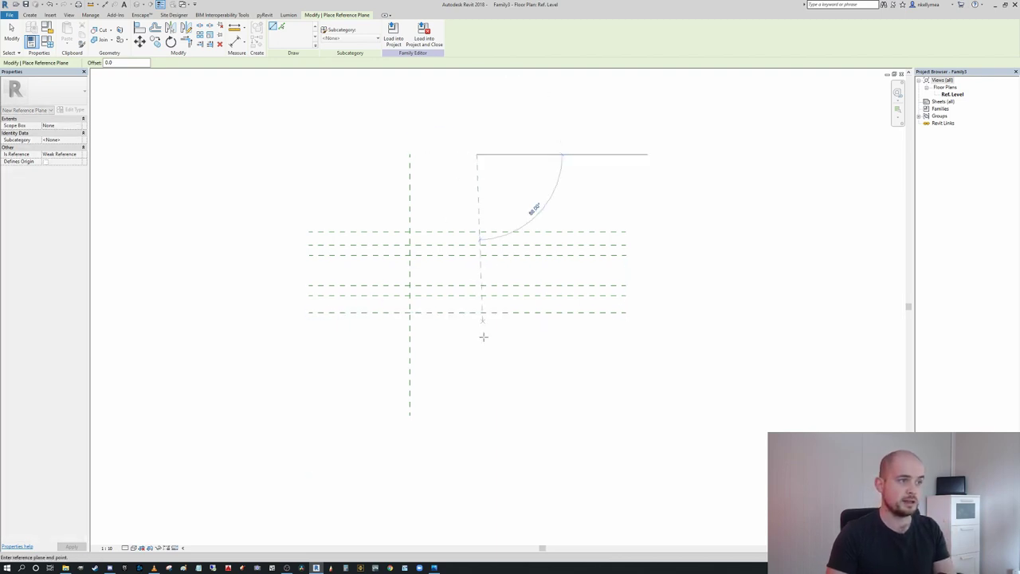
pyautogui.click(479, 411)
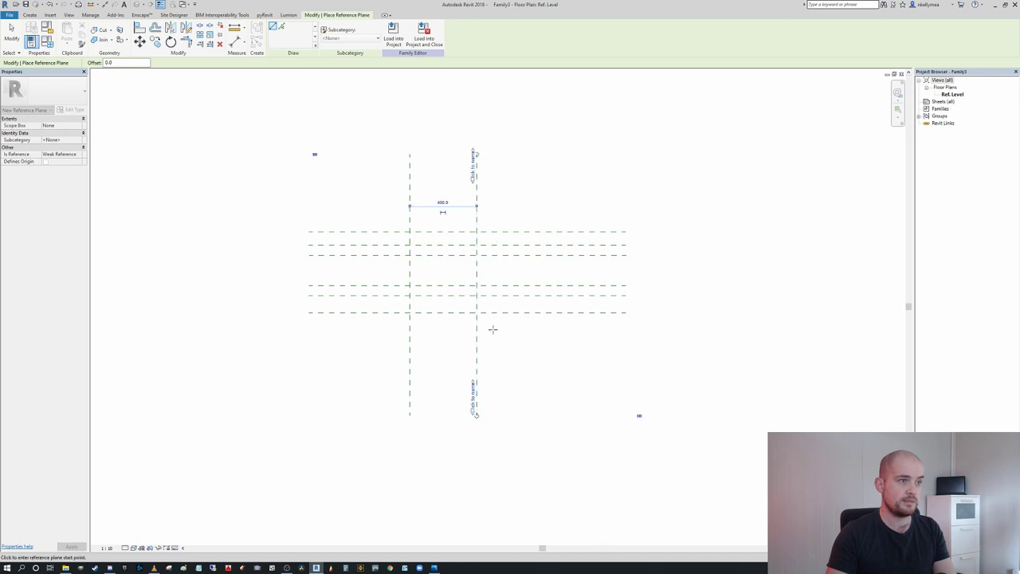
pyautogui.click(492, 154)
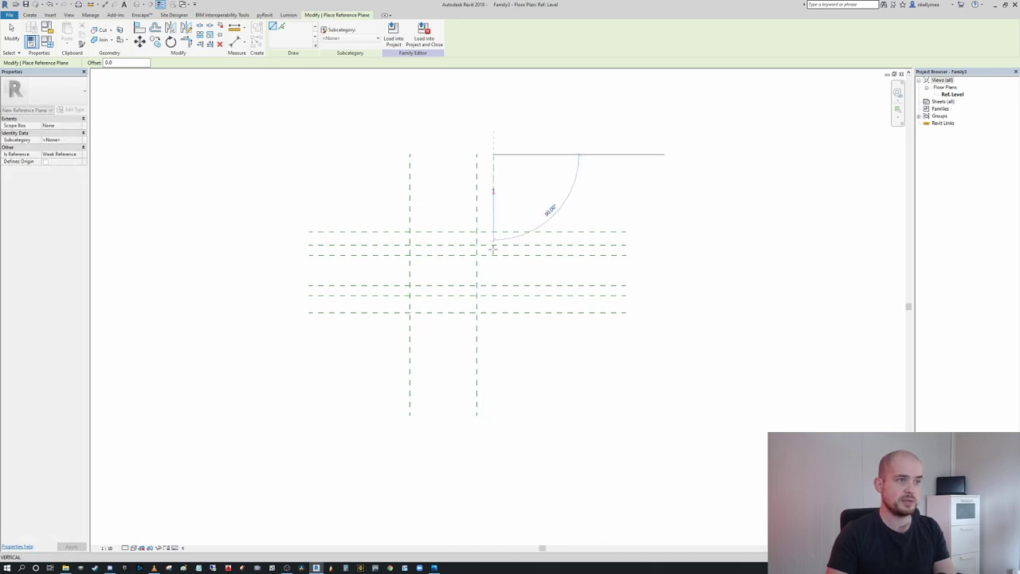
pyautogui.click(494, 412)
pyautogui.click(510, 153)
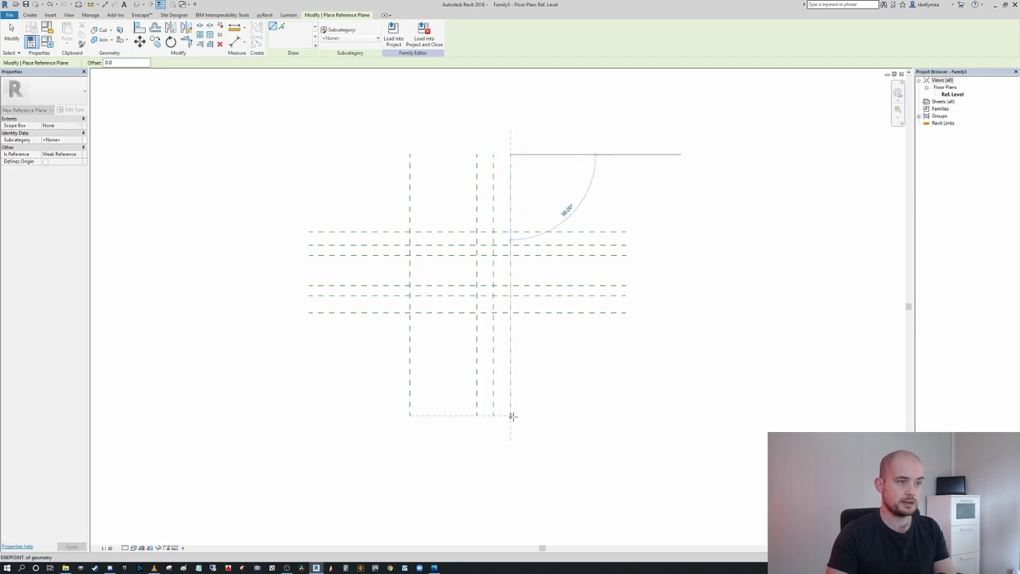
pyautogui.click(511, 415)
pyautogui.moveTo(486, 357); pyautogui.dragTo(549, 376, button='middle')
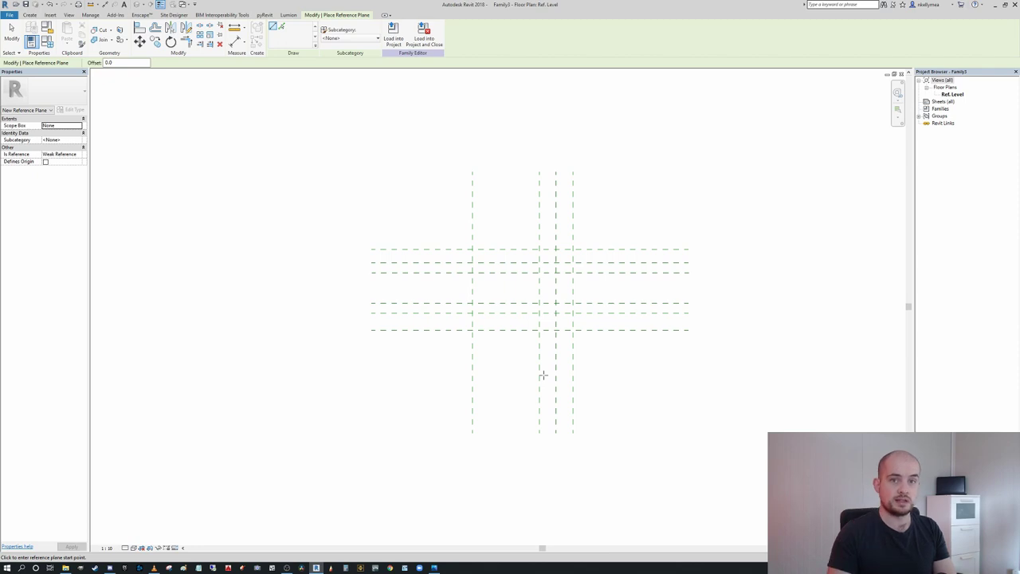
pyautogui.moveTo(588, 351); pyautogui.dragTo(526, 346, button='middle')
pyautogui.press('Escape')
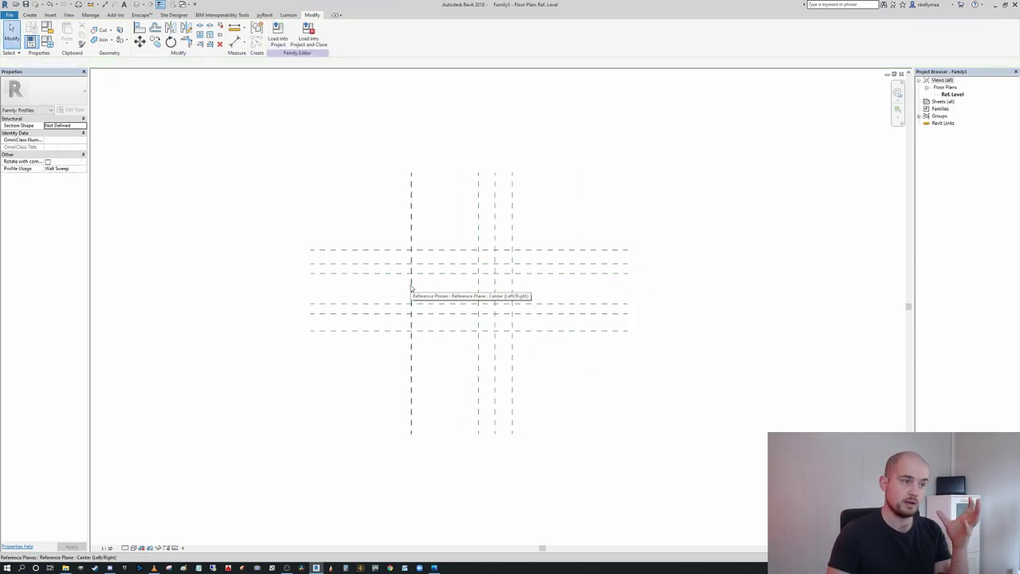
# Examine the vertical and horizontal centre reference planes and the layout of the planes around them
pyautogui.click(411, 288)
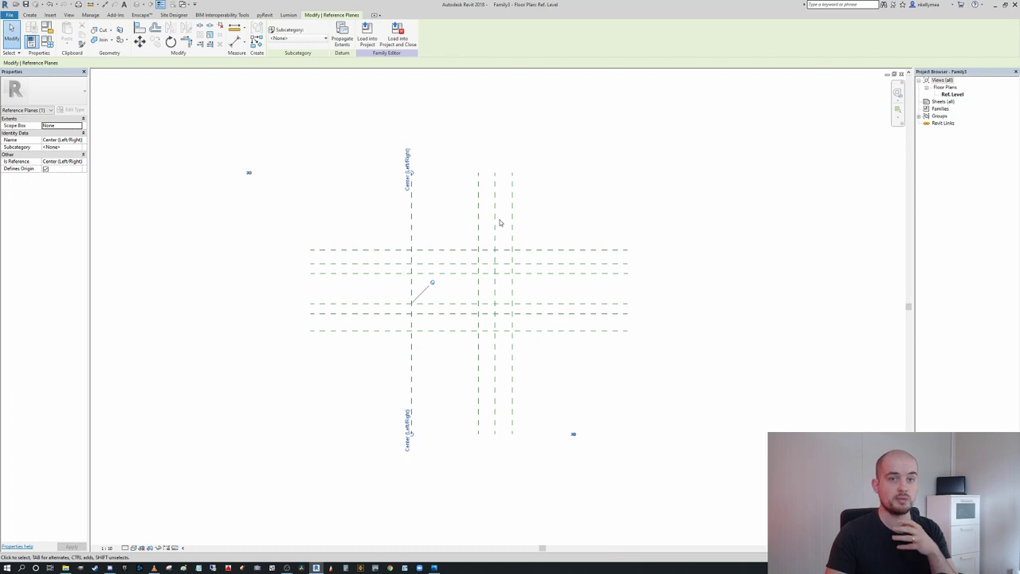
pyautogui.click(446, 229)
pyautogui.scroll(2, 391, 255)
pyautogui.click(387, 248)
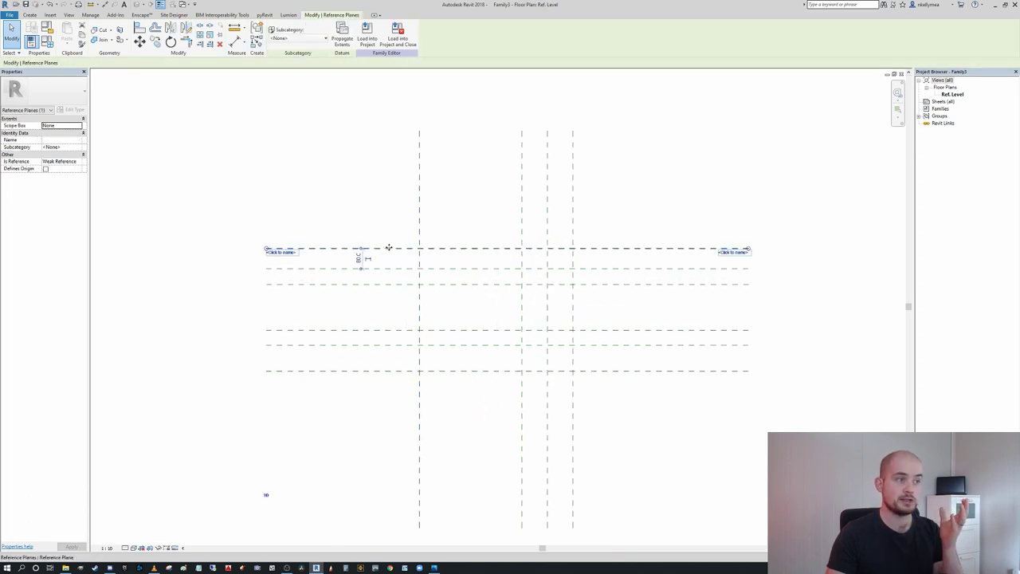
pyautogui.moveTo(541, 248); pyautogui.dragTo(450, 250, button='middle')
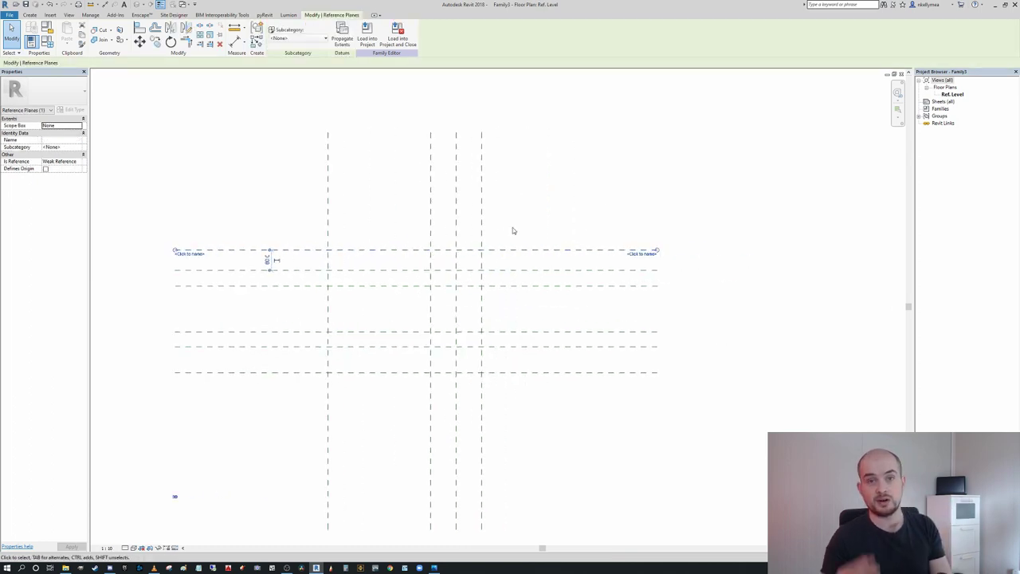
pyautogui.press('Escape')
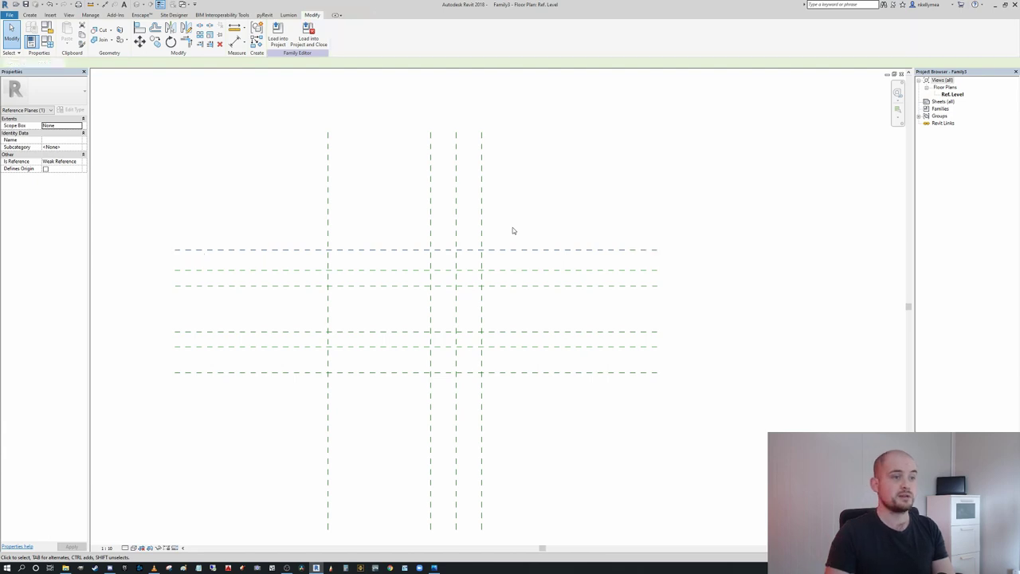
pyautogui.moveTo(482, 254); pyautogui.dragTo(571, 239, button='middle')
pyautogui.moveTo(317, 269); pyautogui.dragTo(286, 276, button='middle')
pyautogui.scroll(-1, 412, 253)
pyautogui.click(334, 274)
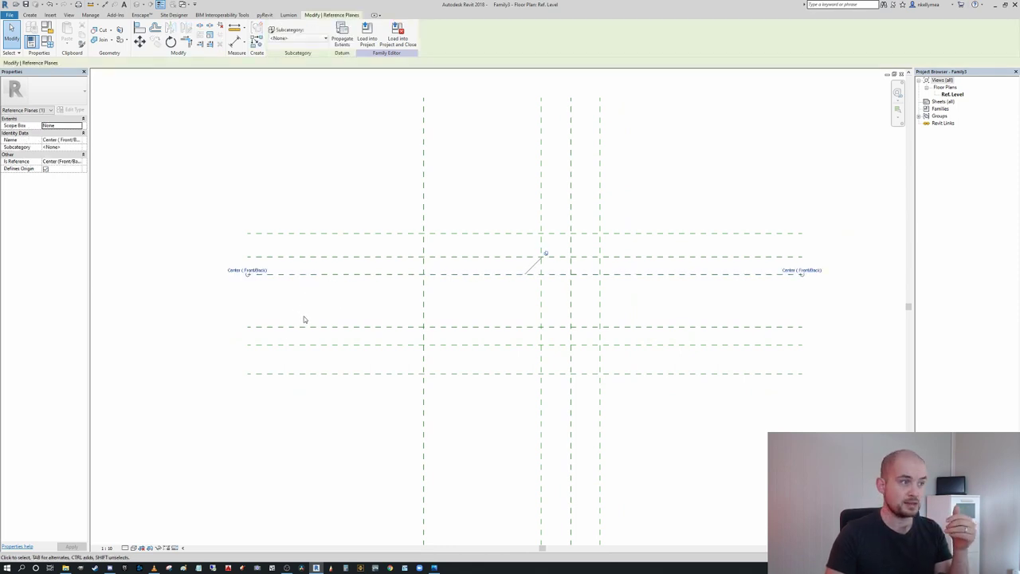
pyautogui.press('Escape')
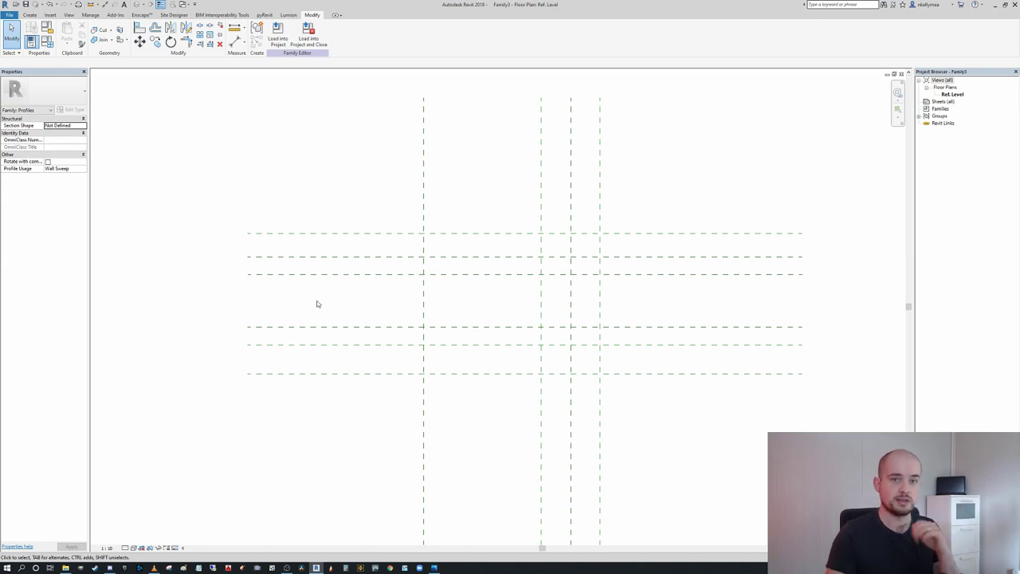
pyautogui.scroll(-1, 392, 291)
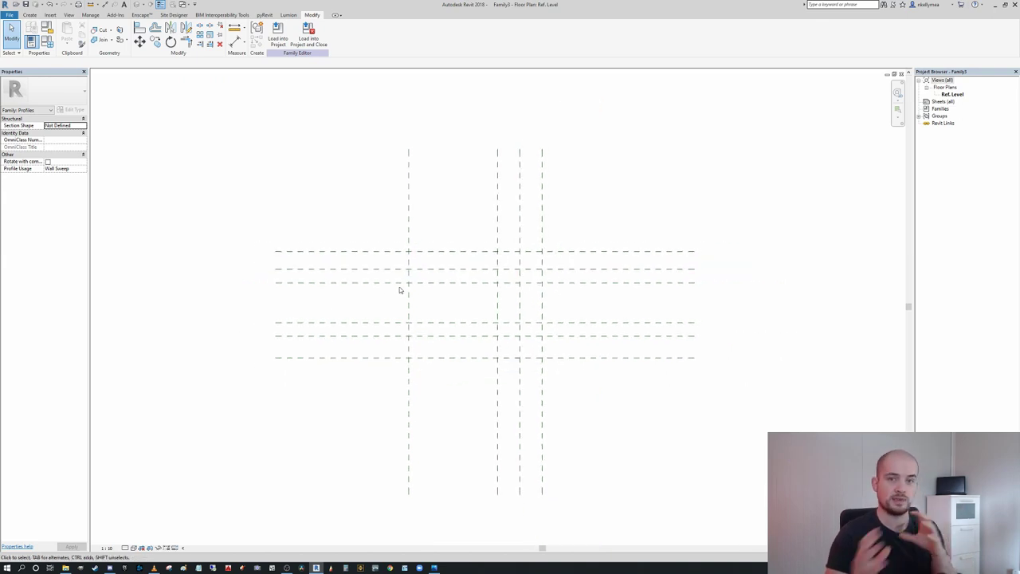
pyautogui.moveTo(445, 309); pyautogui.dragTo(420, 330, button='middle')
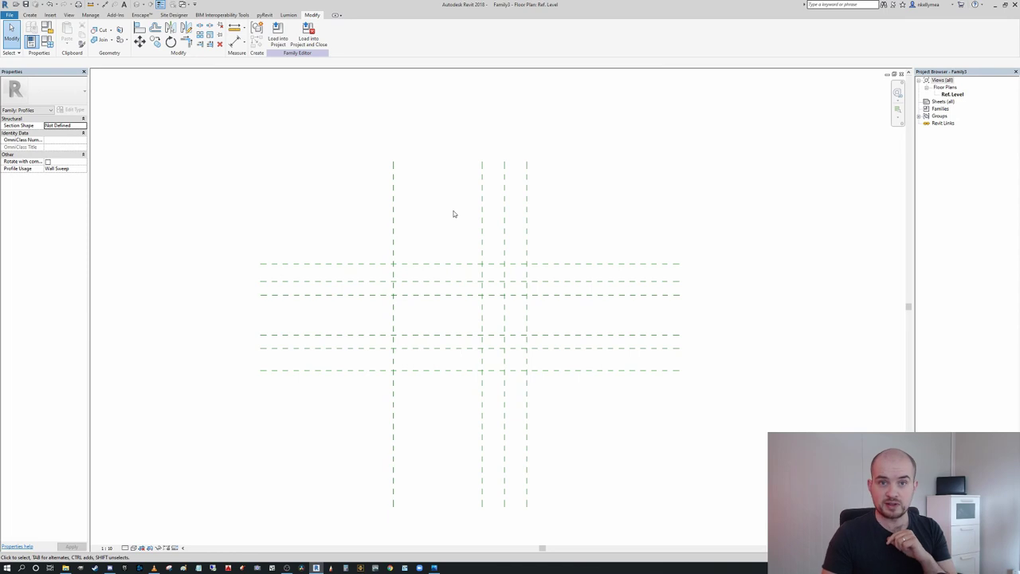
pyautogui.moveTo(547, 229)
pyautogui.mouseDown(button='middle')
pyautogui.moveTo(545, 220)
pyautogui.moveTo(561, 228)
pyautogui.mouseUp(button='middle')
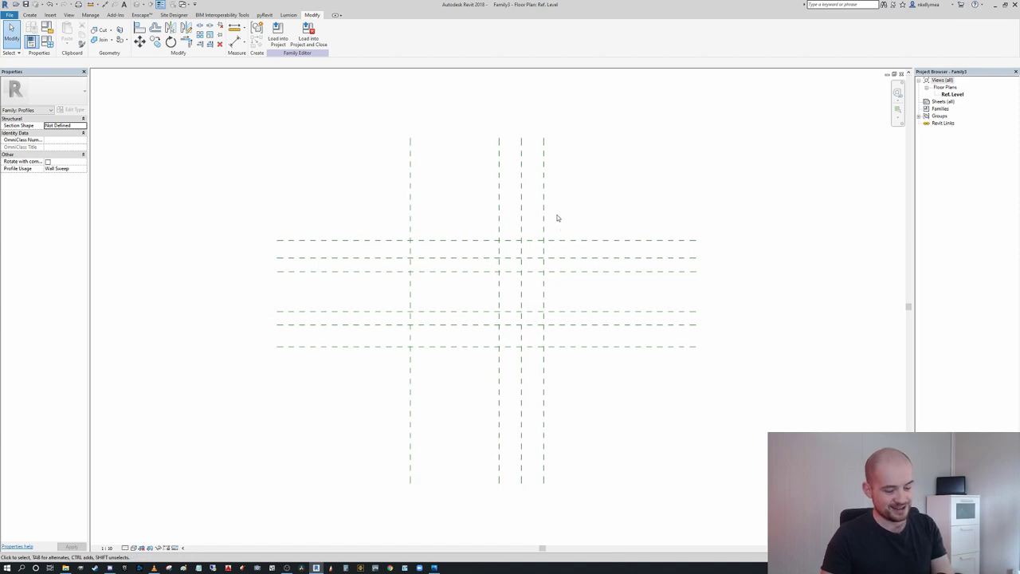
# Dimension from the vertical centre plane to the first plane on its right, and from that plane to the outermost one
pyautogui.press('d')
pyautogui.press('i')
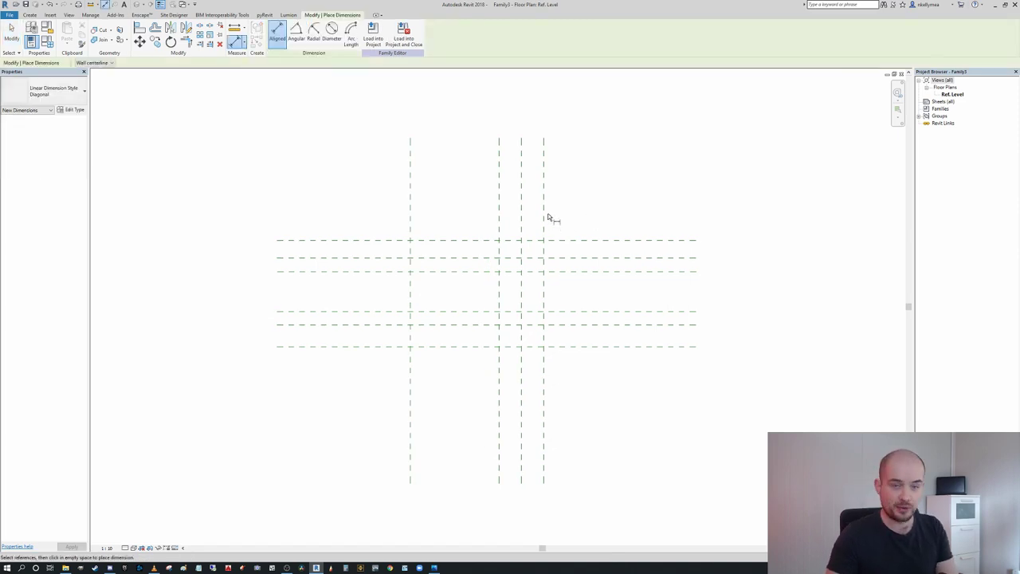
pyautogui.scroll(2, 506, 206)
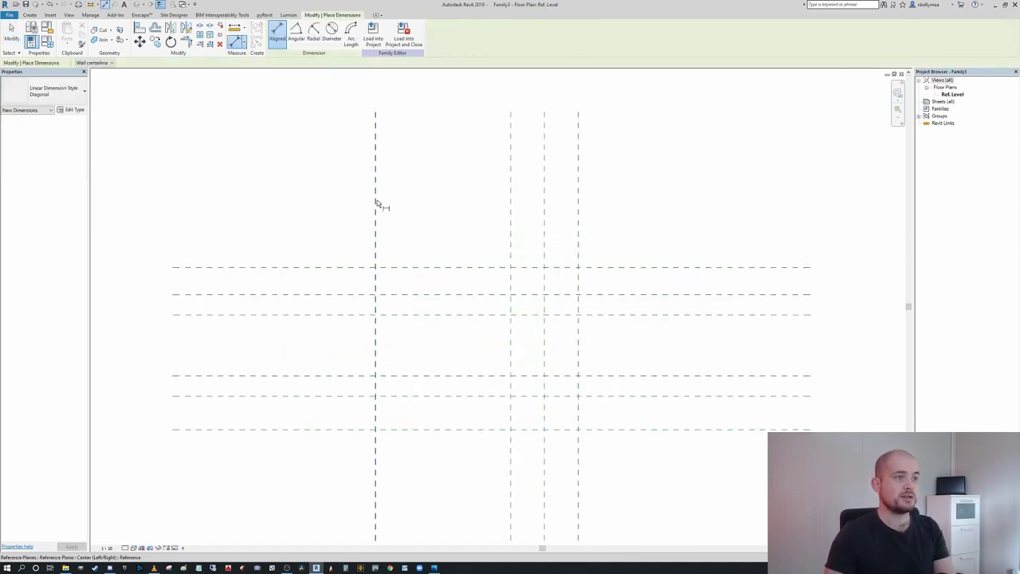
pyautogui.click(376, 204)
pyautogui.click(511, 199)
pyautogui.click(490, 220)
pyautogui.click(511, 169)
pyautogui.click(579, 169)
pyautogui.click(635, 188)
# Dimension the heights of the two upper horizontal planes above the horizontal centre plane, one on each side of the framework
pyautogui.moveTo(666, 216); pyautogui.dragTo(621, 171, button='middle')
pyautogui.click(590, 222)
pyautogui.click(595, 269)
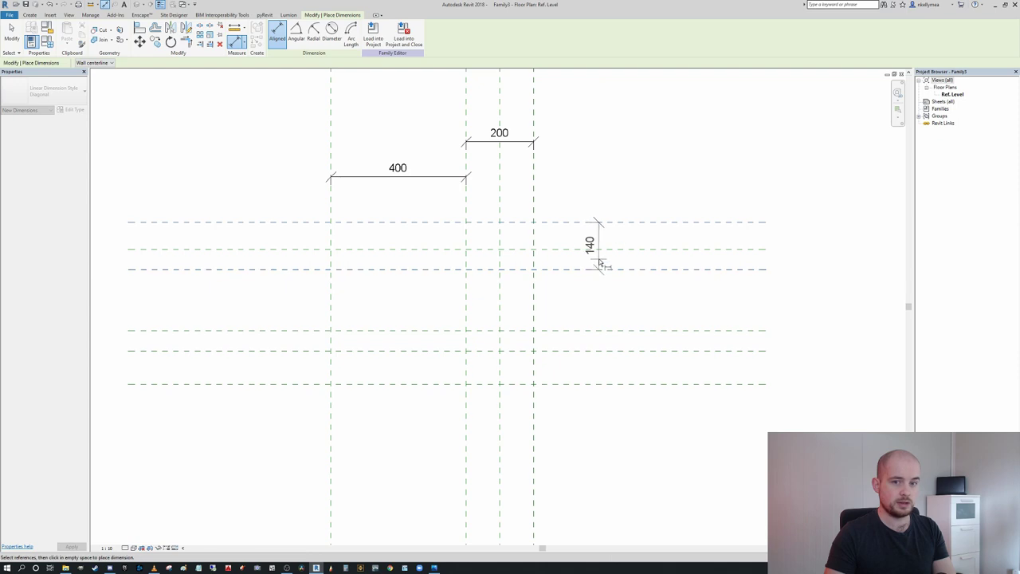
pyautogui.click(599, 263)
pyautogui.click(260, 248)
pyautogui.click(264, 268)
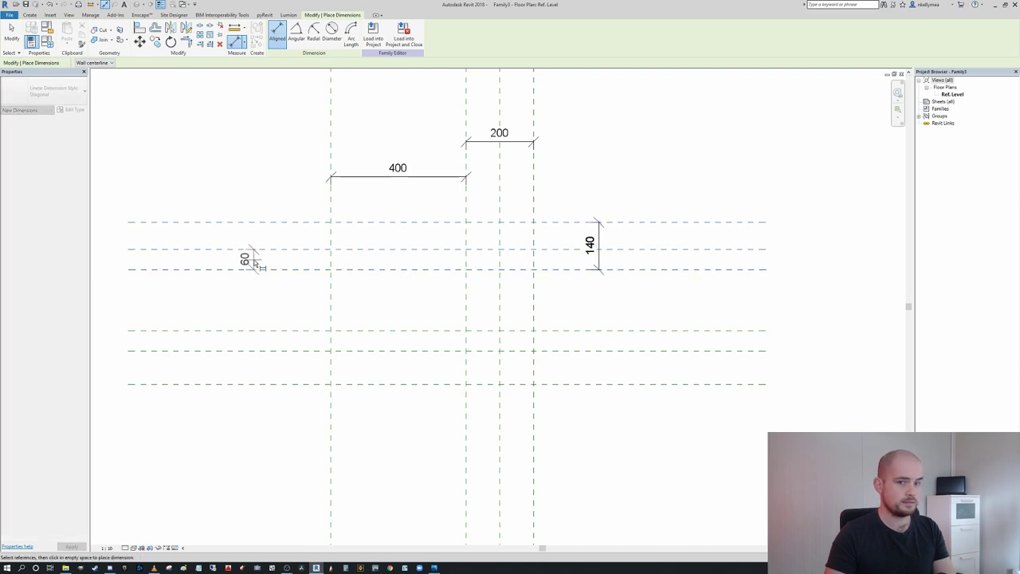
pyautogui.click(257, 263)
# Dimension the distance from the horizontal centre plane down to the lowest reference plane
pyautogui.moveTo(268, 259); pyautogui.dragTo(306, 239, button='middle')
pyautogui.click(251, 247)
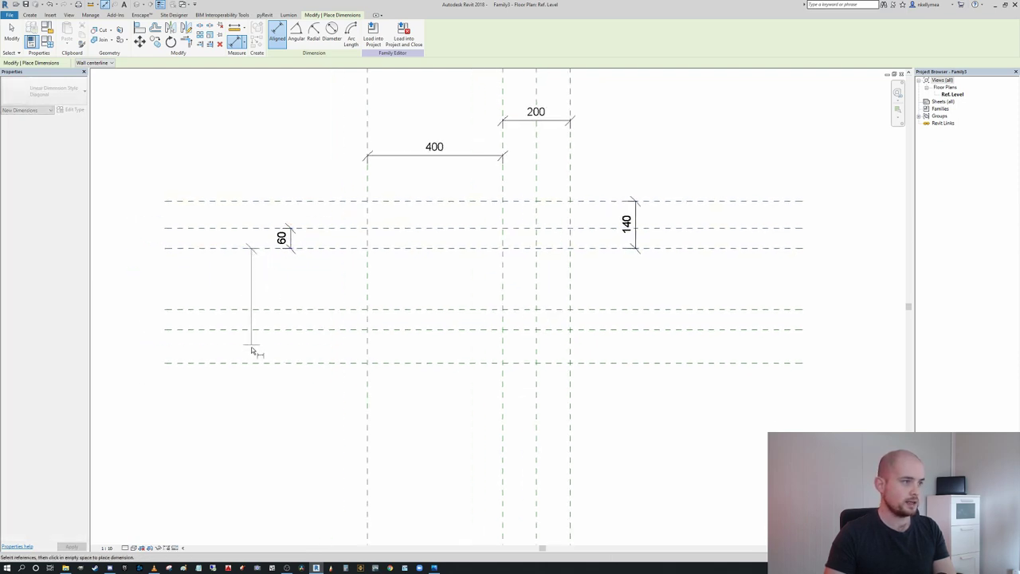
pyautogui.click(251, 363)
pyautogui.click(222, 381)
pyautogui.scroll(-1, 228, 371)
pyautogui.moveTo(233, 366); pyautogui.dragTo(219, 358, button='middle')
pyautogui.scroll(1, 295, 366)
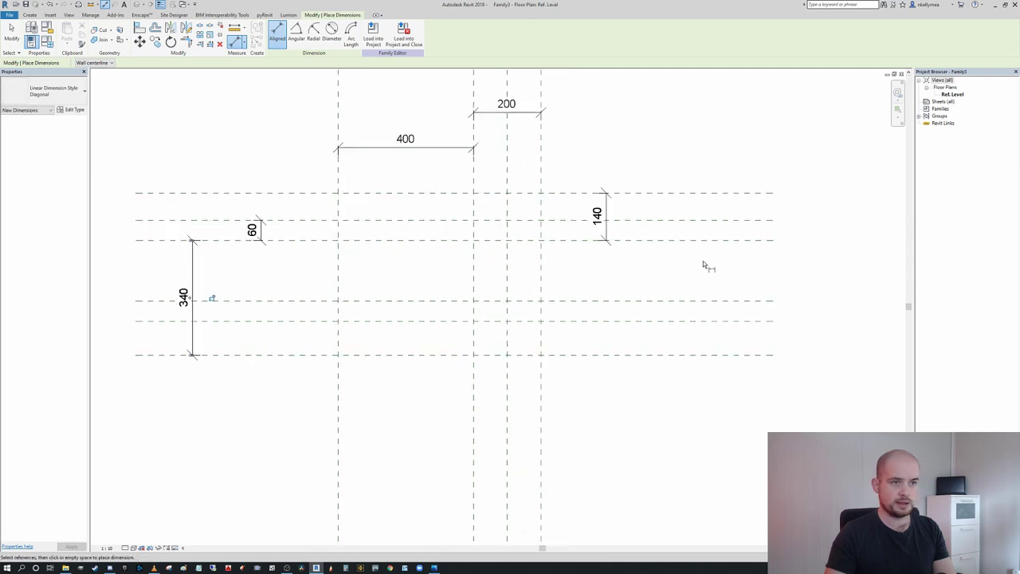
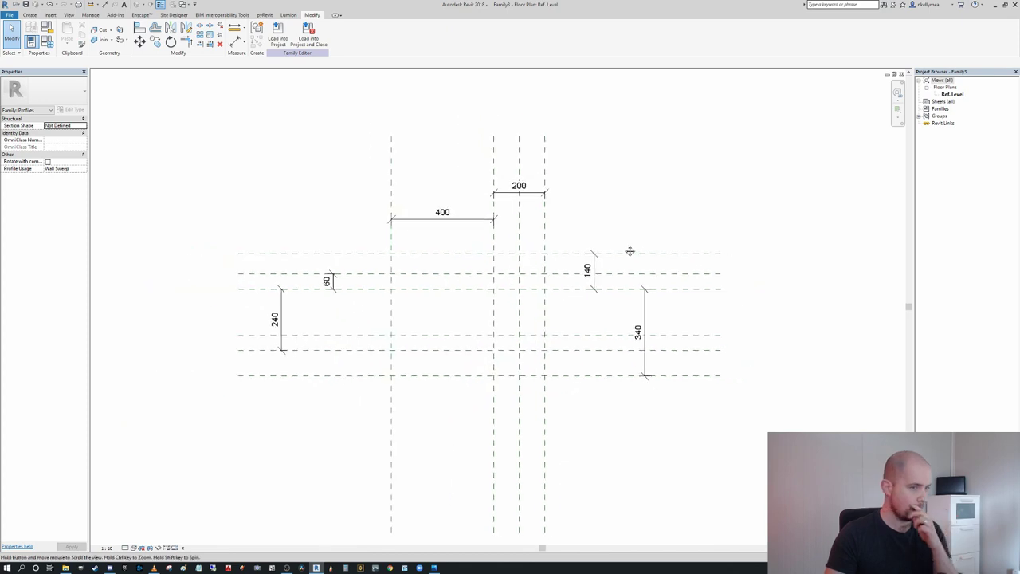
# Label the 400 mm horizontal dimension with a new family type parameter named Parapet Width
pyautogui.moveTo(677, 289); pyautogui.dragTo(719, 321, button='middle')
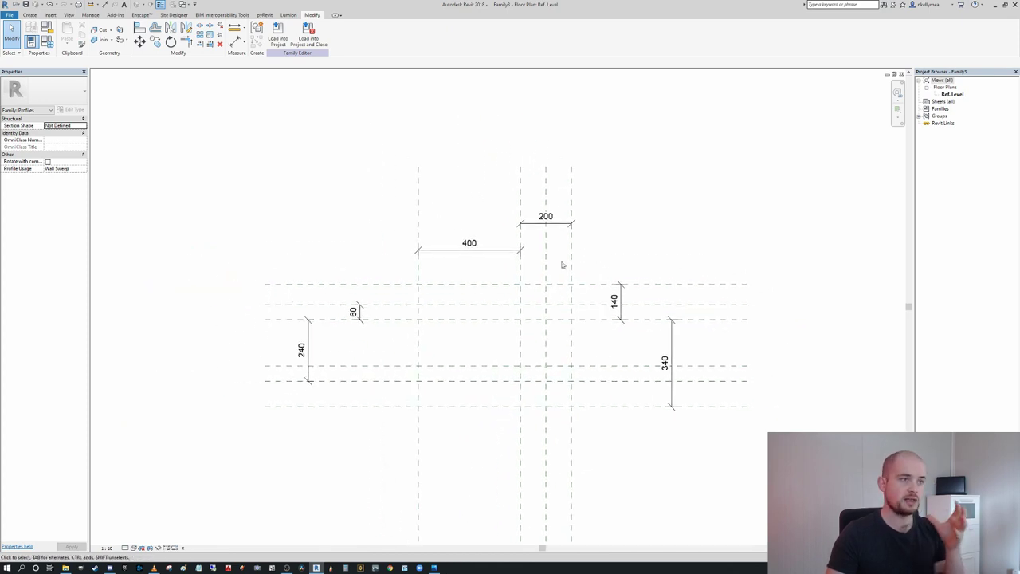
pyautogui.scroll(2, 538, 274)
pyautogui.moveTo(538, 274); pyautogui.dragTo(587, 300, button='middle')
pyautogui.click(492, 264)
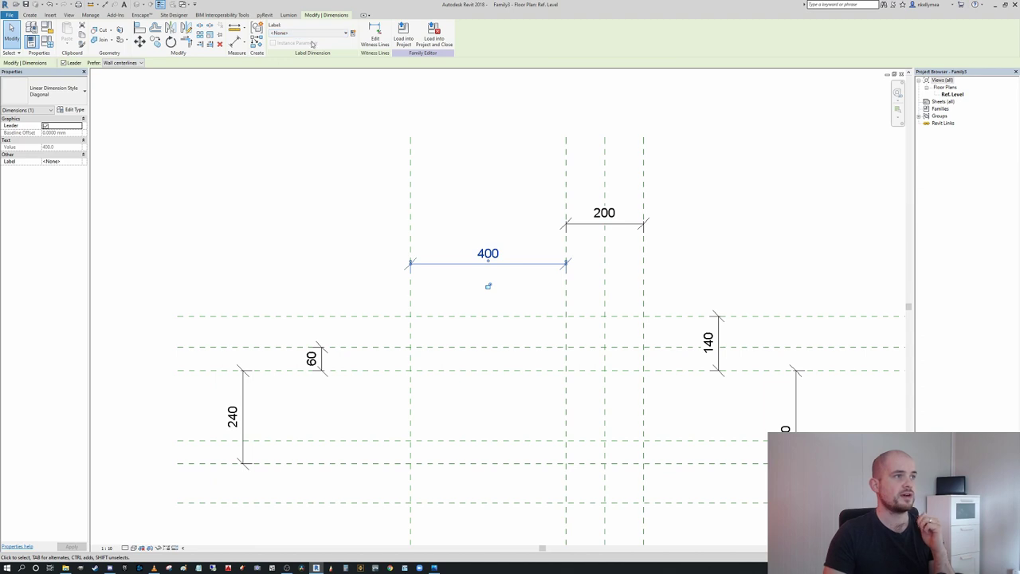
pyautogui.click(353, 34)
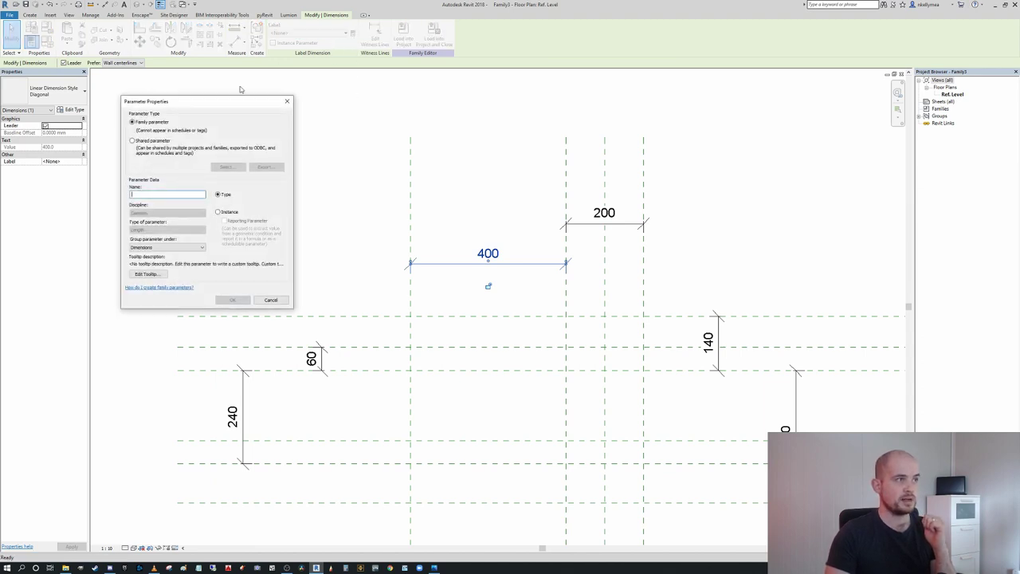
pyautogui.moveTo(210, 102); pyautogui.dragTo(298, 97)
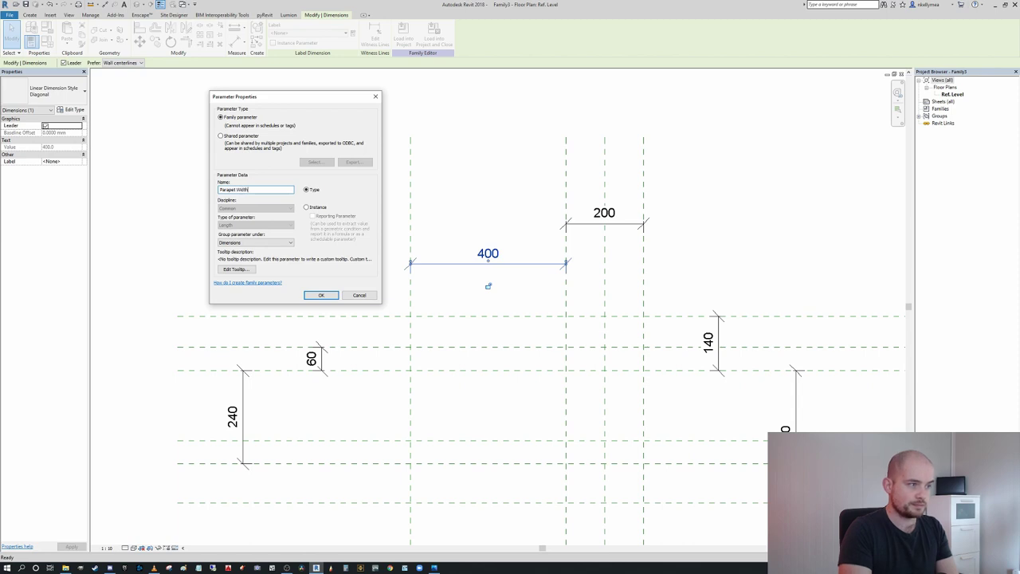
pyautogui.click(322, 295)
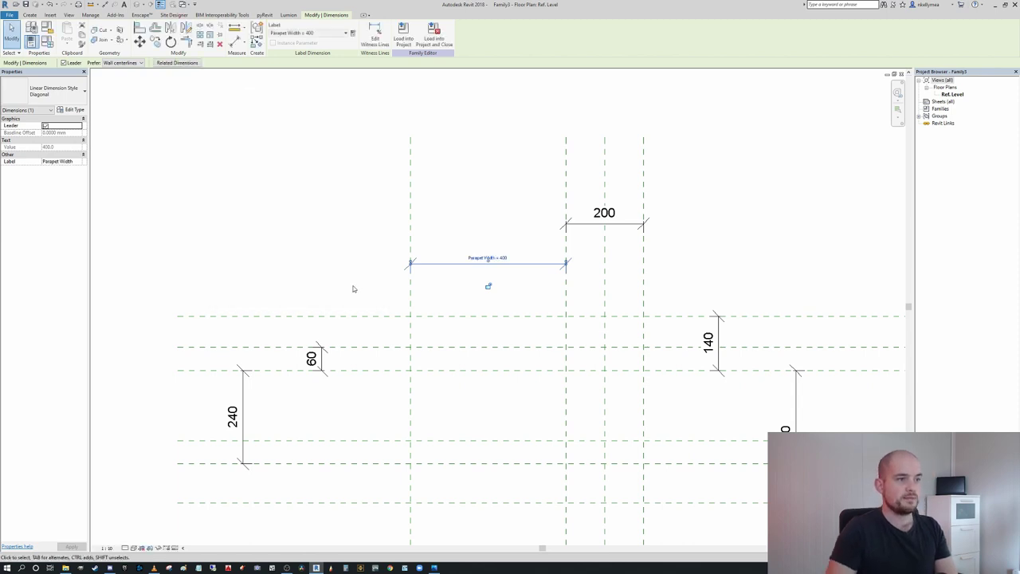
pyautogui.press('Escape')
# Label the 200 mm horizontal dimension with a new family type parameter named Outer Limit
pyautogui.click(587, 223)
pyautogui.scroll(2, 599, 212)
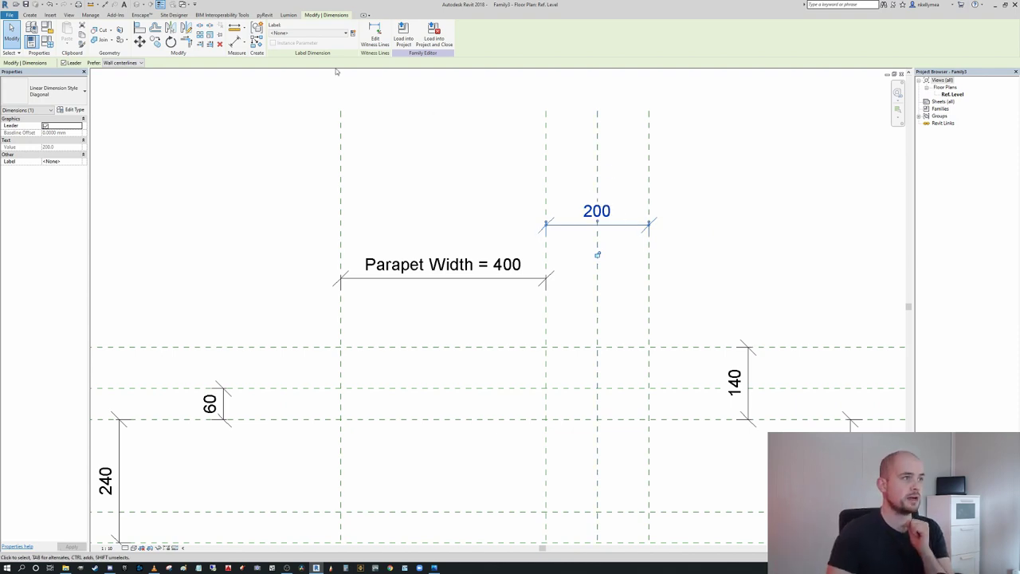
pyautogui.click(352, 34)
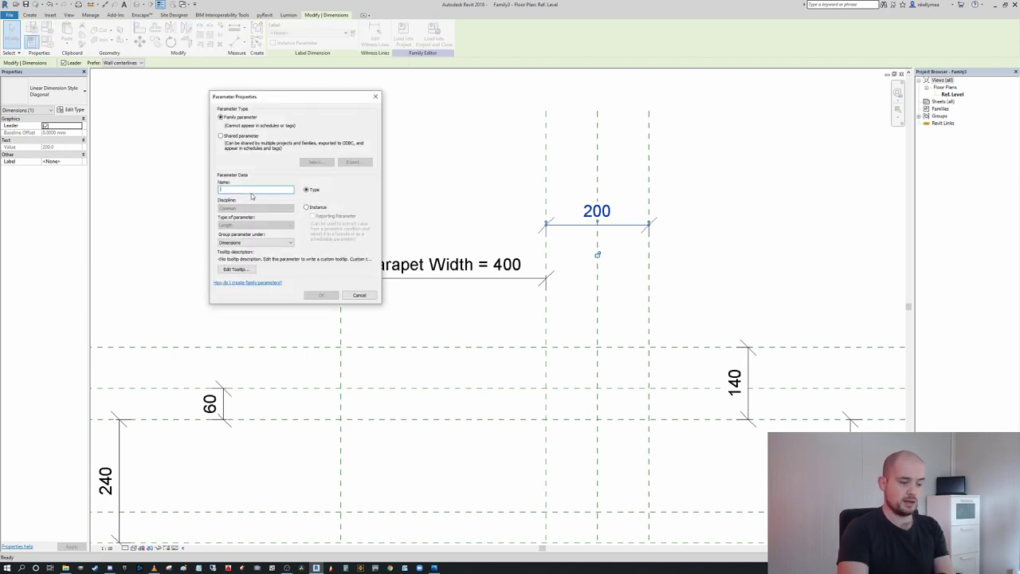
pyautogui.write('Para')
pyautogui.press('BackSpace')
pyautogui.press('BackSpace')
pyautogui.press('BackSpace')
pyautogui.write('Outer Limit')
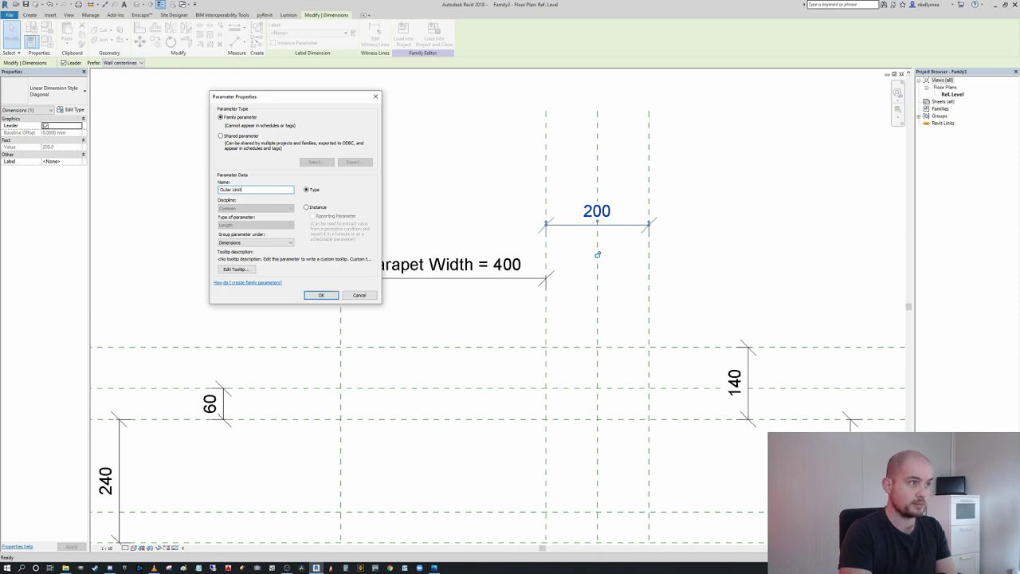
pyautogui.press('Return')
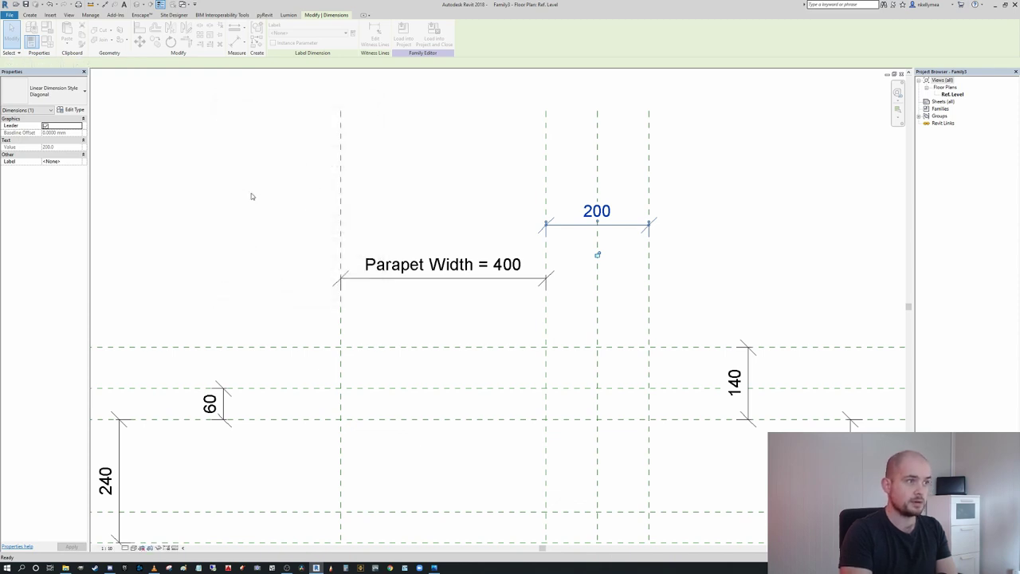
pyautogui.scroll(-1, 482, 180)
pyautogui.click(683, 247)
# Label the 140 mm vertical dimension with a new family type parameter named Height above wall - Front
pyautogui.click(702, 355)
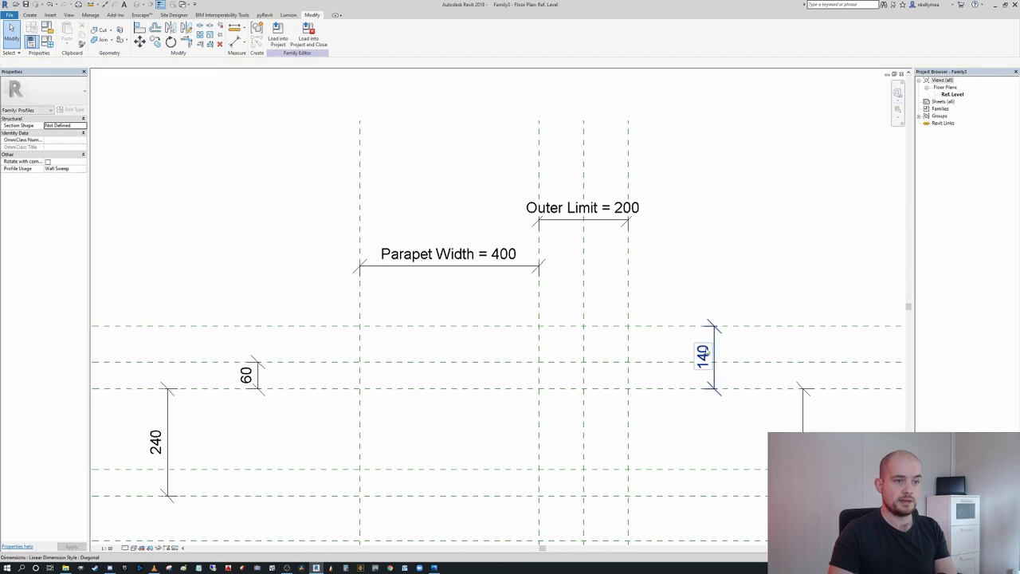
pyautogui.moveTo(702, 355); pyautogui.dragTo(631, 314, button='middle')
pyautogui.click(353, 34)
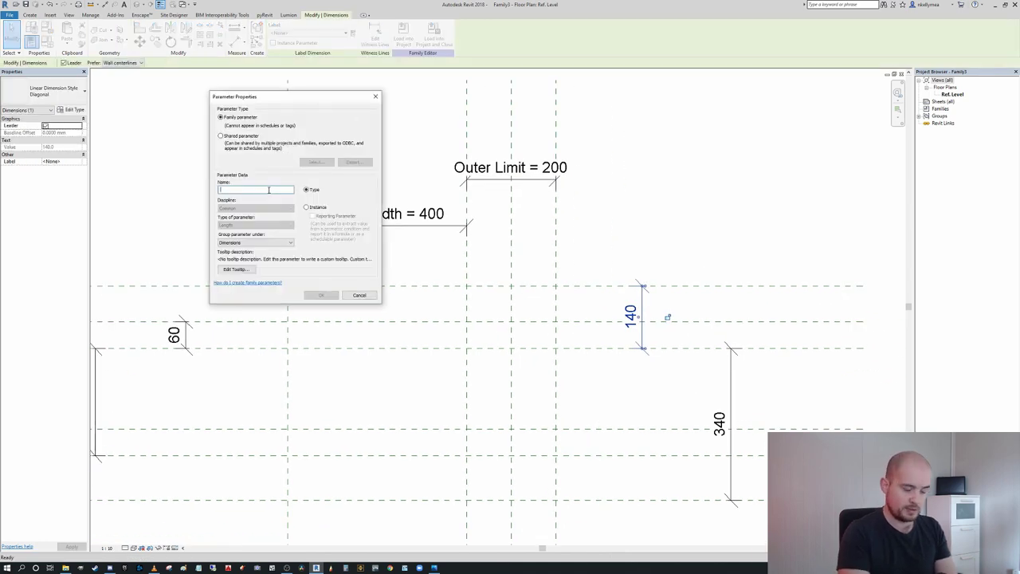
pyautogui.write('Height above wall - Front')
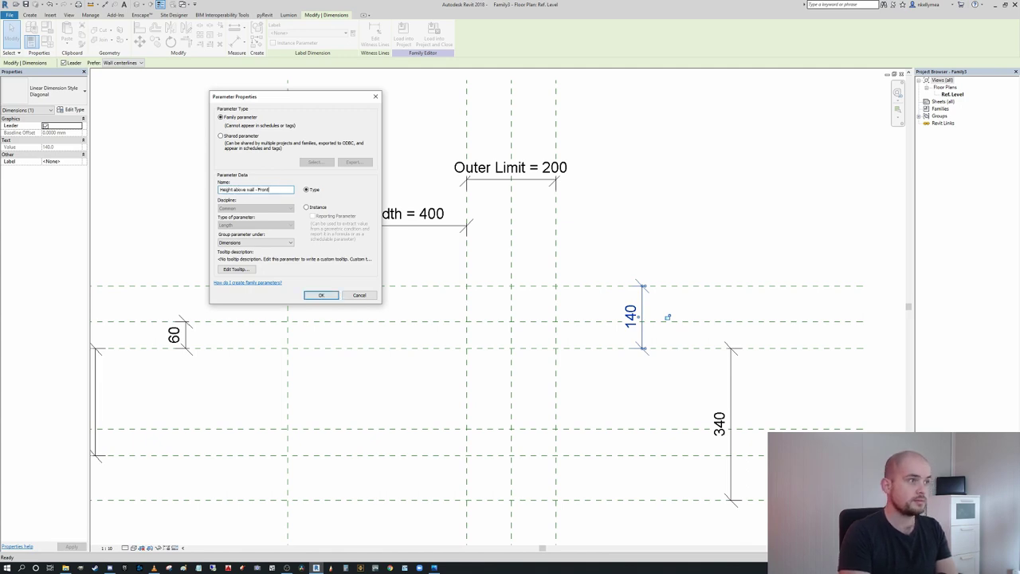
pyautogui.press('Return')
pyautogui.scroll(-2, 279, 185)
pyautogui.moveTo(279, 185); pyautogui.dragTo(312, 192, button='middle')
pyautogui.click(301, 215)
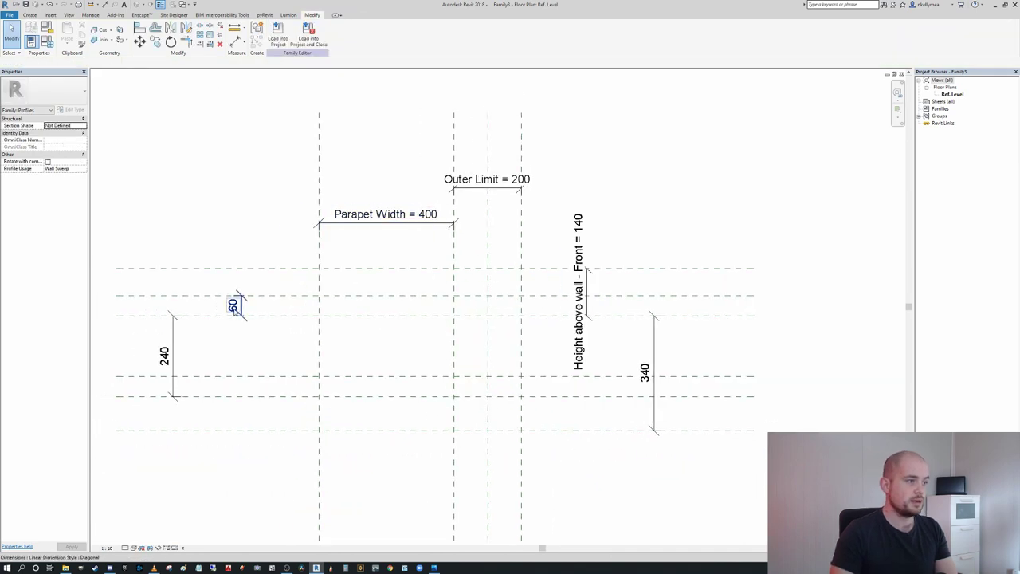
# Label the 60 mm vertical dimension with a new family type parameter named Heigth Across Wall Rear
pyautogui.click(239, 304)
pyautogui.scroll(1, 240, 305)
pyautogui.moveTo(239, 305); pyautogui.dragTo(328, 290, button='middle')
pyautogui.click(352, 33)
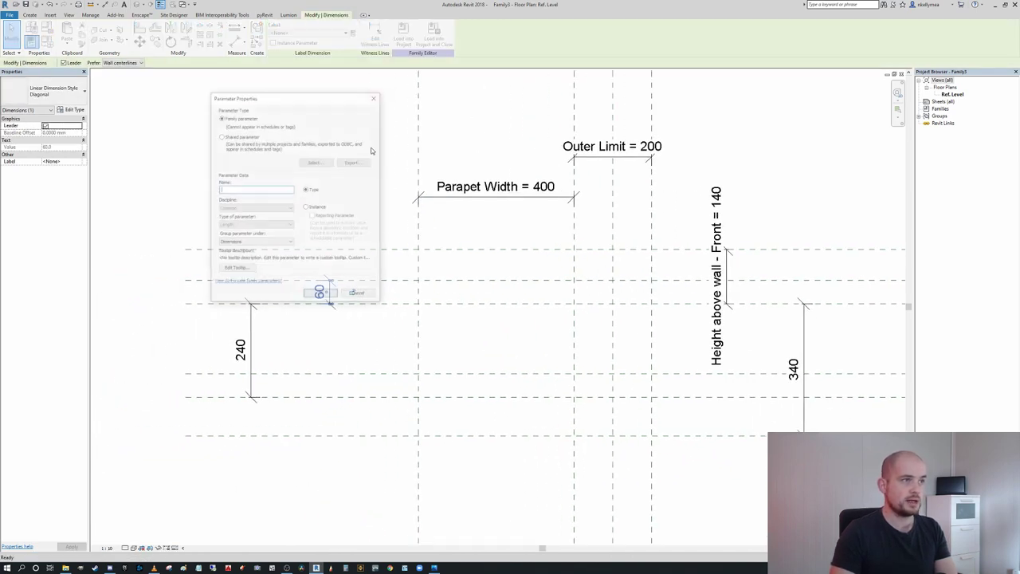
pyautogui.write('meng')
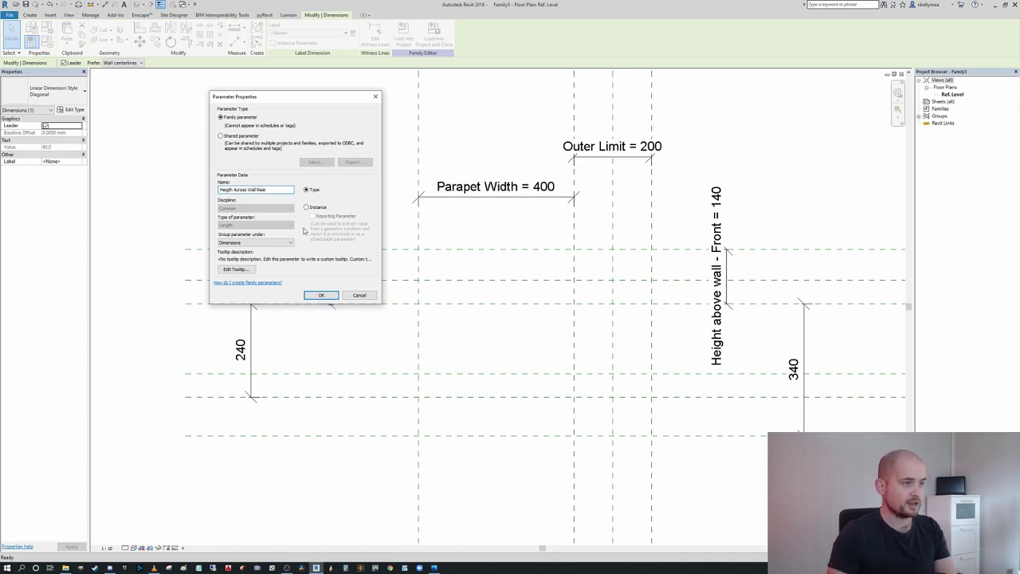
pyautogui.click(322, 297)
pyautogui.moveTo(353, 346); pyautogui.dragTo(350, 294, button='middle')
pyautogui.click(372, 319)
pyautogui.scroll(1, 335, 287)
pyautogui.click(315, 280)
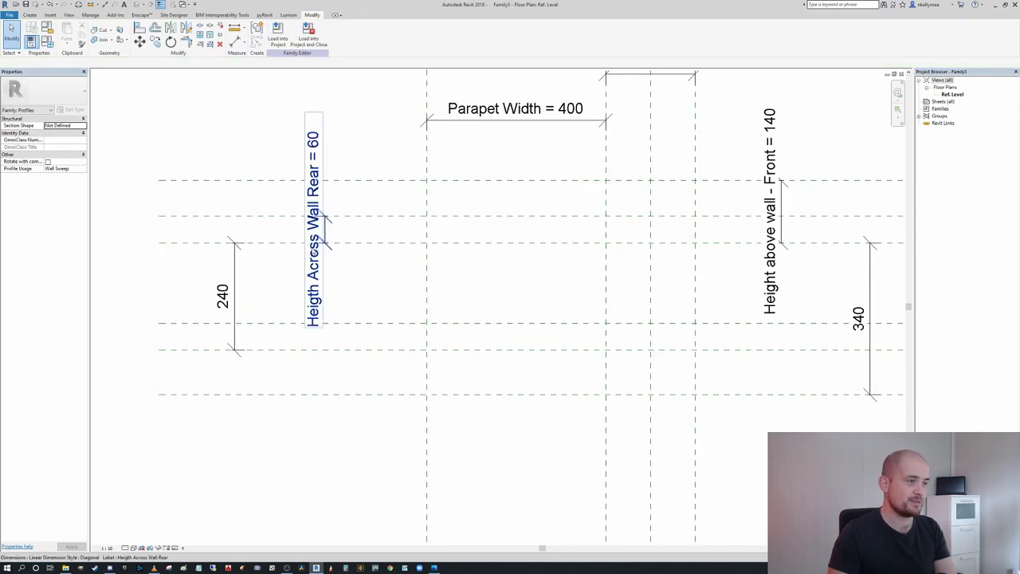
# Label the 340 mm vertical dimension with a new family type parameter named Capping Front Depth
pyautogui.scroll(-1, 287, 317)
pyautogui.moveTo(377, 322); pyautogui.dragTo(288, 304, button='middle')
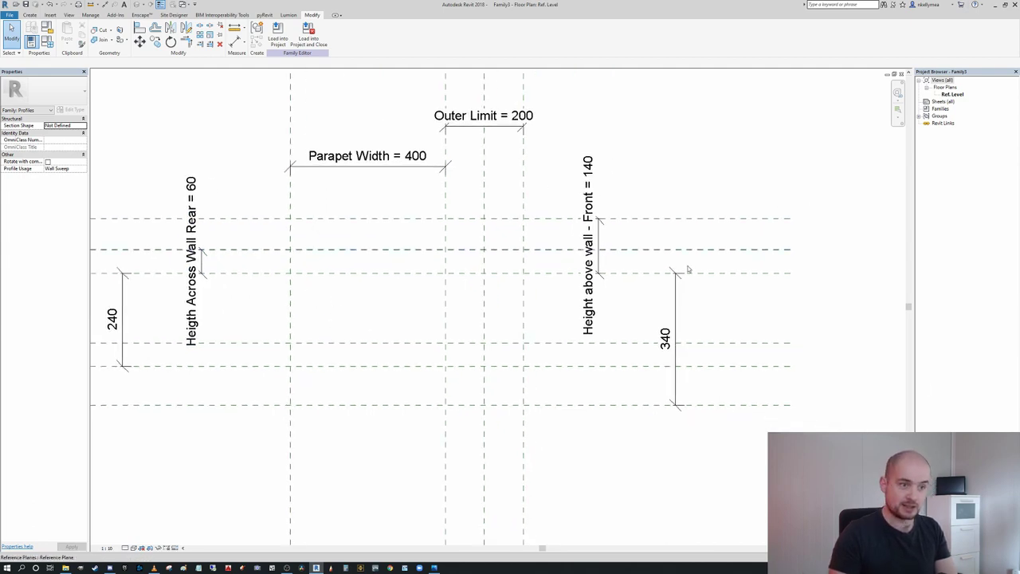
pyautogui.click(675, 339)
pyautogui.scroll(1, 676, 339)
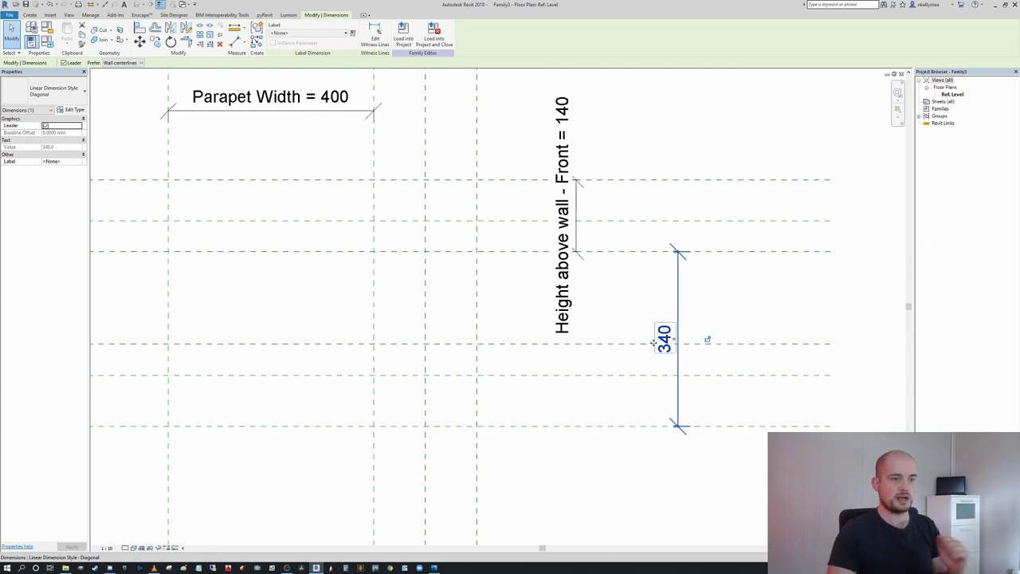
pyautogui.click(353, 34)
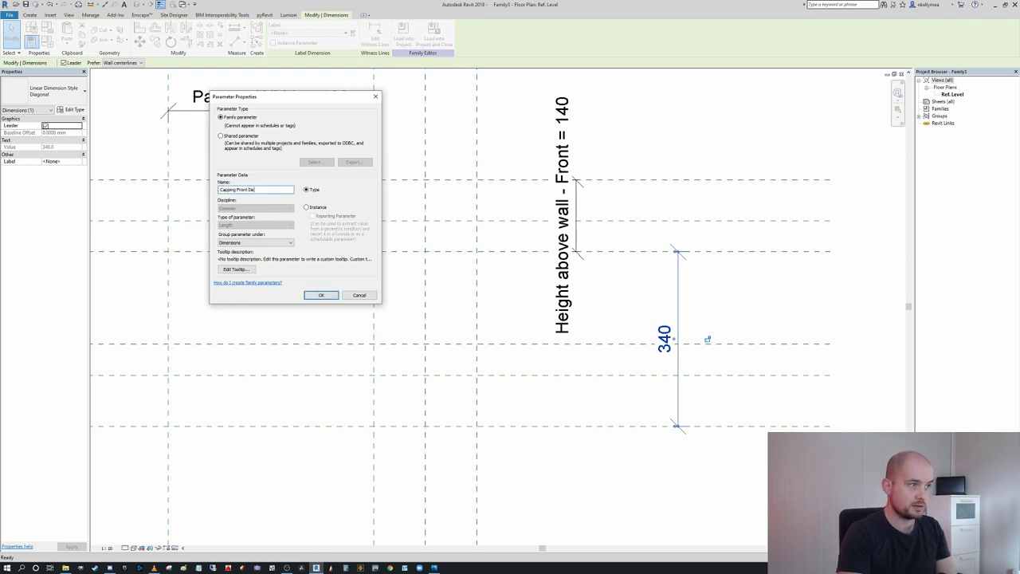
pyautogui.press('Return')
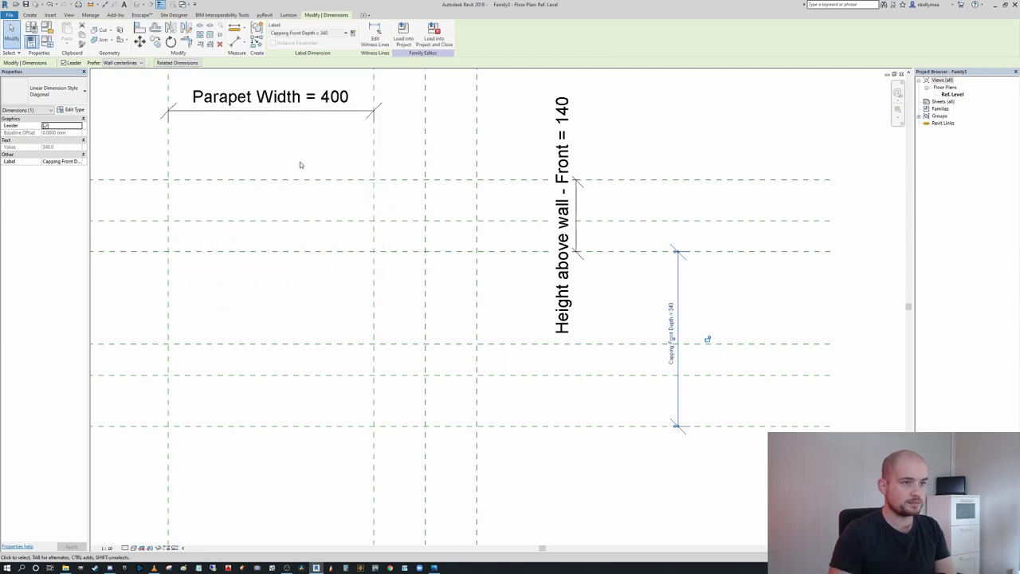
# Label the 240 mm vertical dimension with a new family type parameter named Capping Rear Depth
pyautogui.scroll(-2, 371, 209)
pyautogui.moveTo(432, 232); pyautogui.dragTo(670, 251, button='middle')
pyautogui.scroll(1, 670, 250)
pyautogui.click(243, 310)
pyautogui.click(212, 320)
pyautogui.scroll(3, 208, 321)
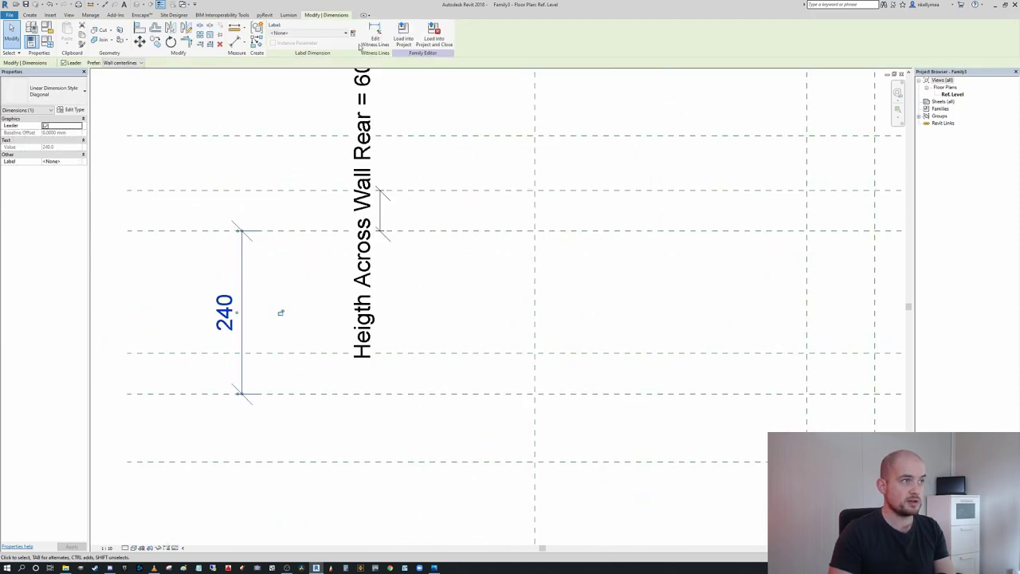
pyautogui.click(352, 33)
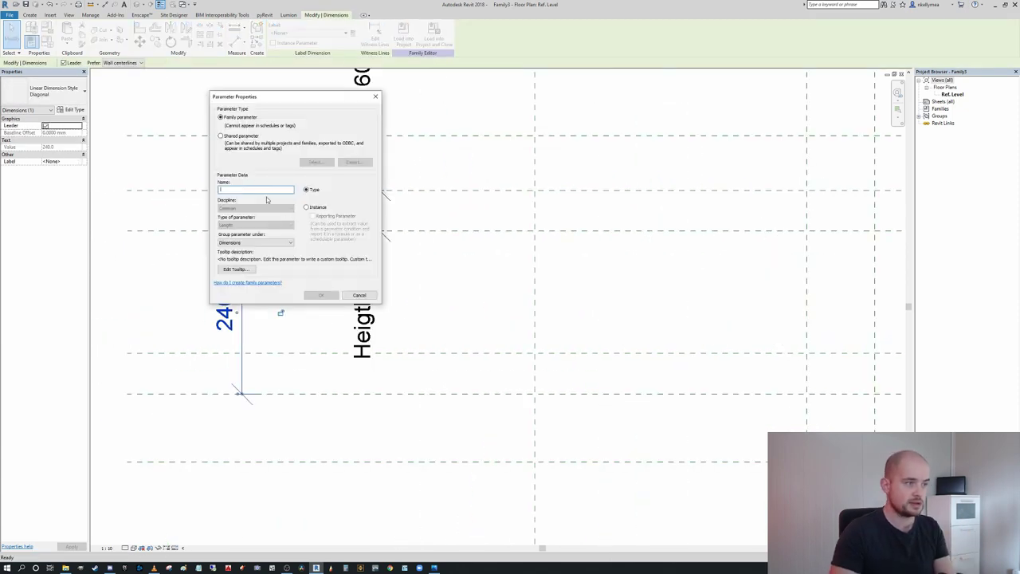
pyautogui.write('Capping Rear Depth')
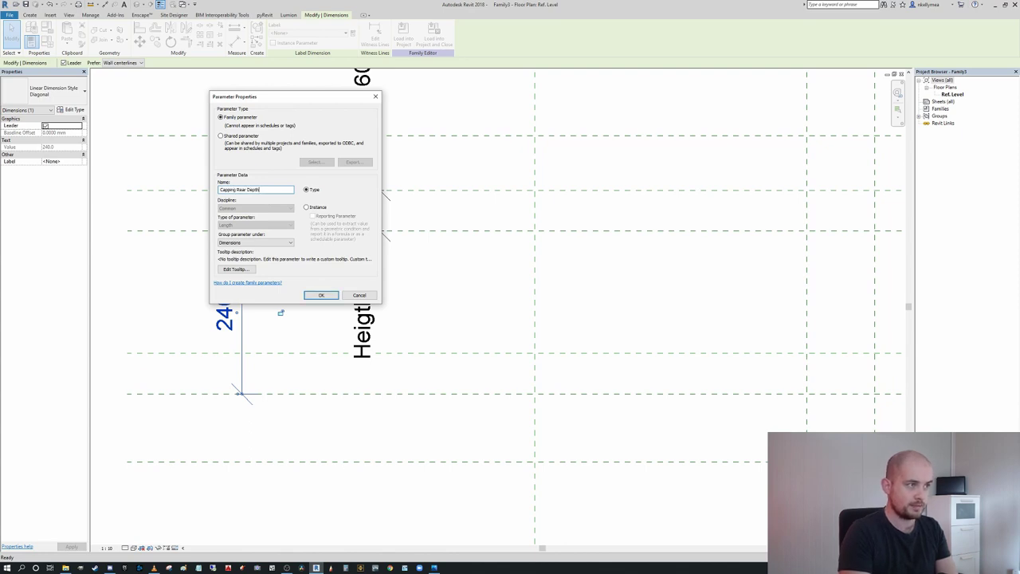
pyautogui.press('Return')
pyautogui.scroll(-5, 478, 120)
pyautogui.moveTo(560, 270); pyautogui.dragTo(409, 316, button='middle')
pyautogui.click(409, 316)
pyautogui.scroll(1, 409, 316)
pyautogui.scroll(-3, 410, 317)
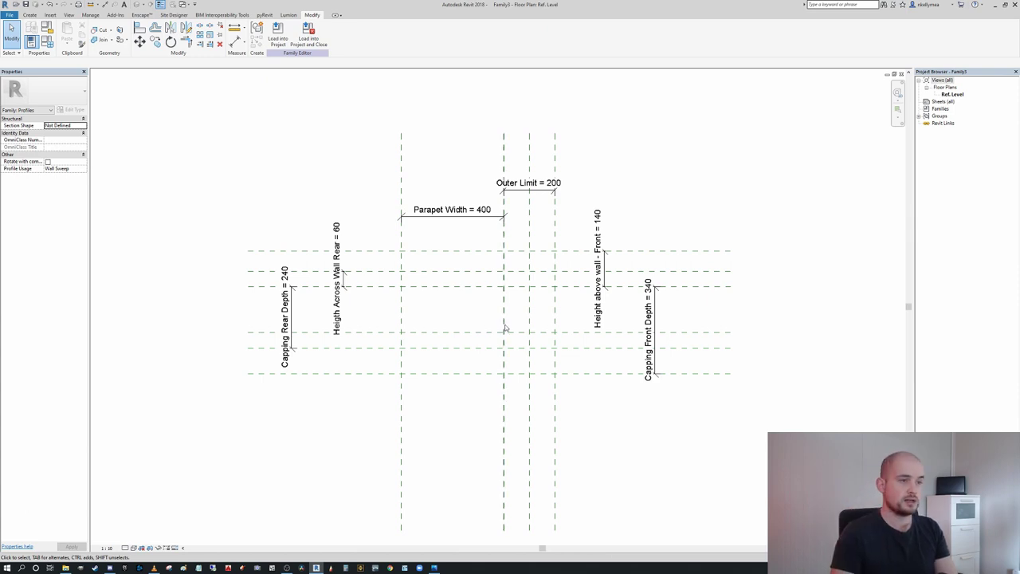
# Draw a vertical profile line offset 2 mm from the rear Parapet Width plane, from the Capping Rear Depth plane up to the rear height plane
pyautogui.moveTo(495, 326); pyautogui.dragTo(445, 333, button='middle')
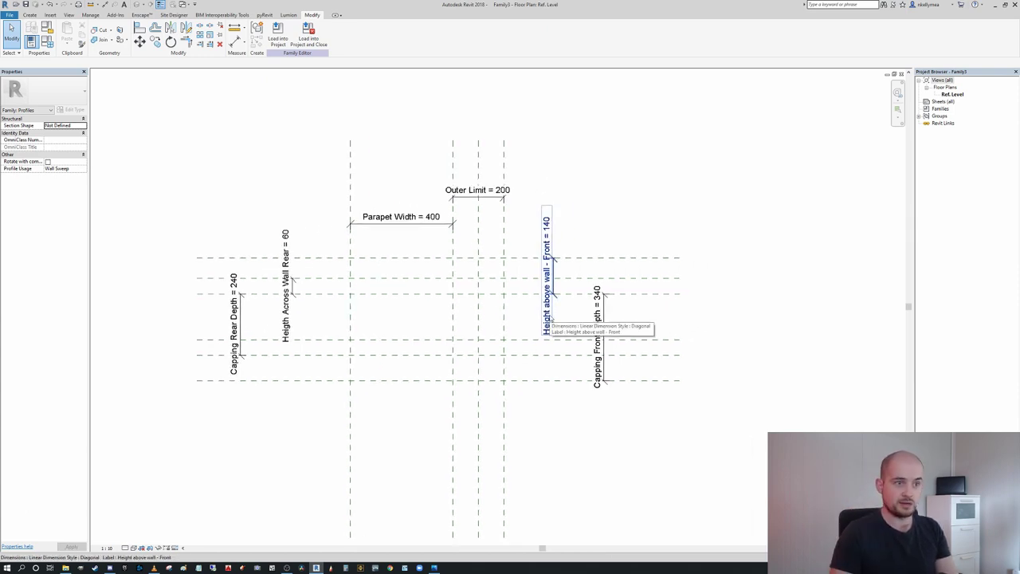
pyautogui.moveTo(567, 336); pyautogui.dragTo(571, 336, button='middle')
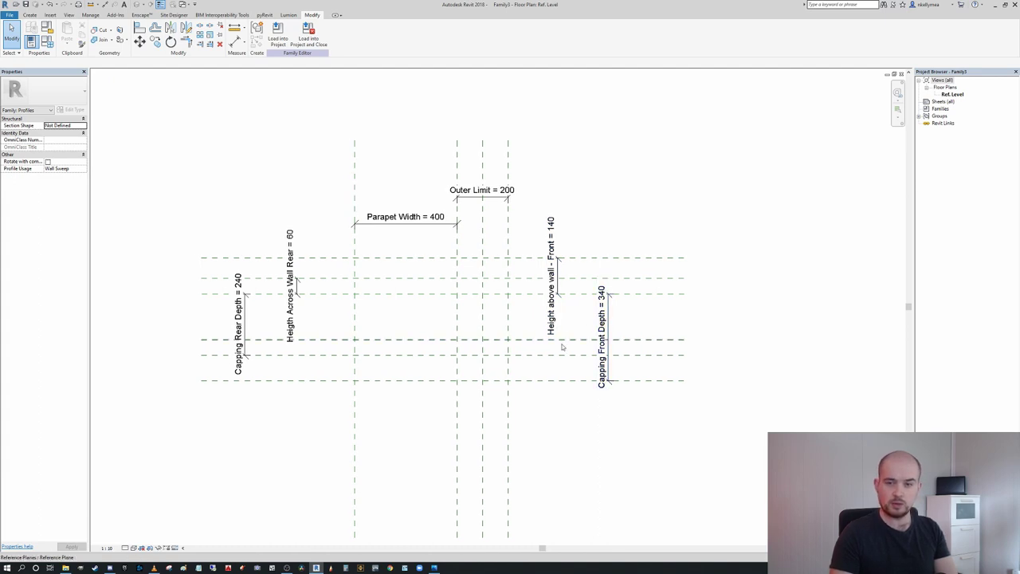
pyautogui.scroll(4, 402, 312)
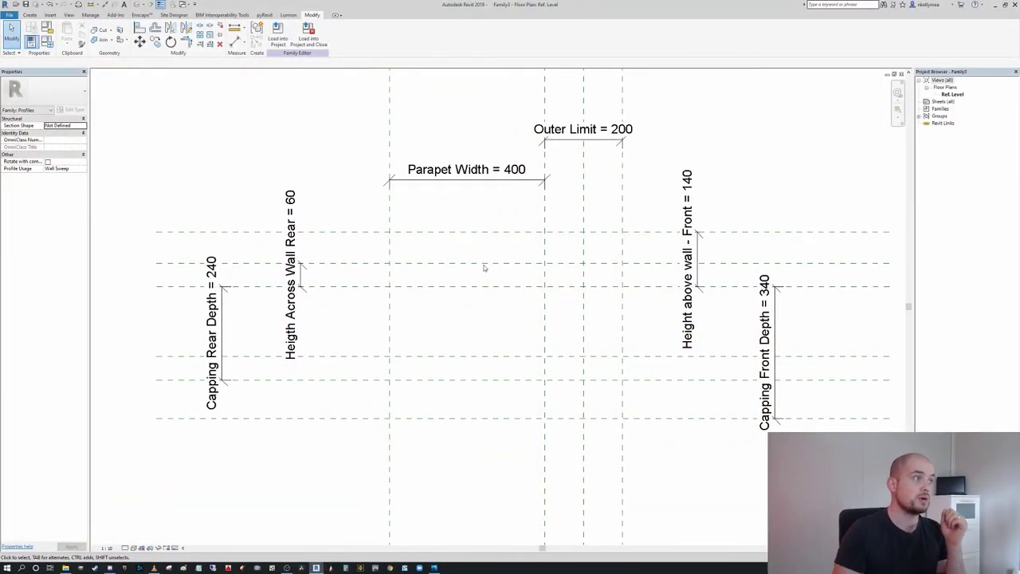
pyautogui.click(28, 17)
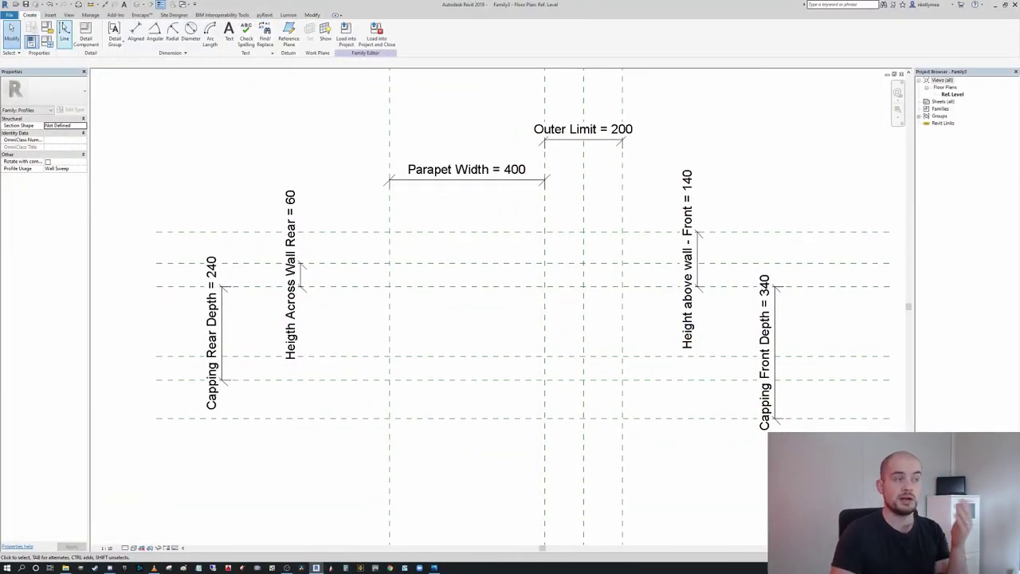
pyautogui.press('l')
pyautogui.press('i')
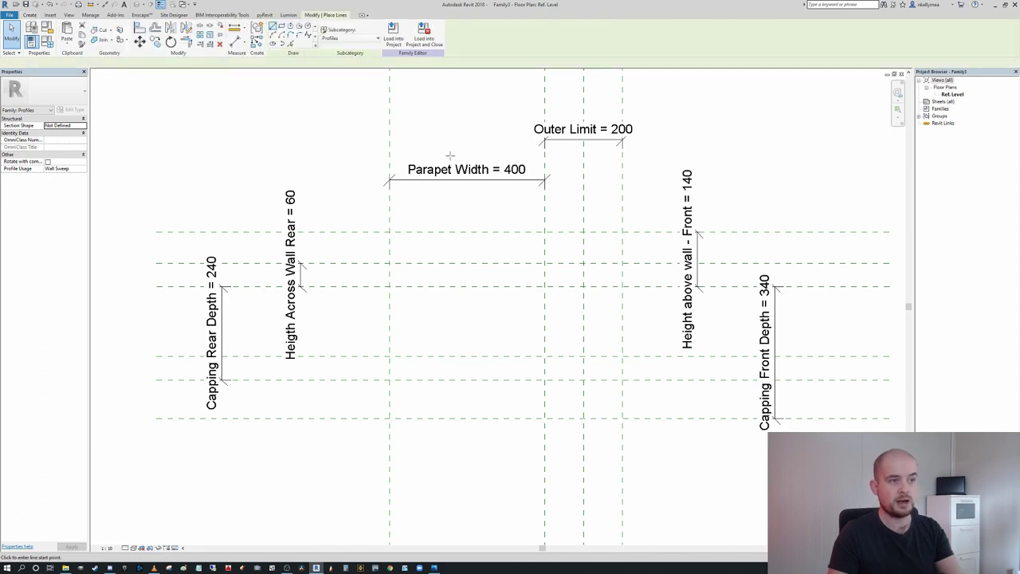
pyautogui.scroll(2, 480, 242)
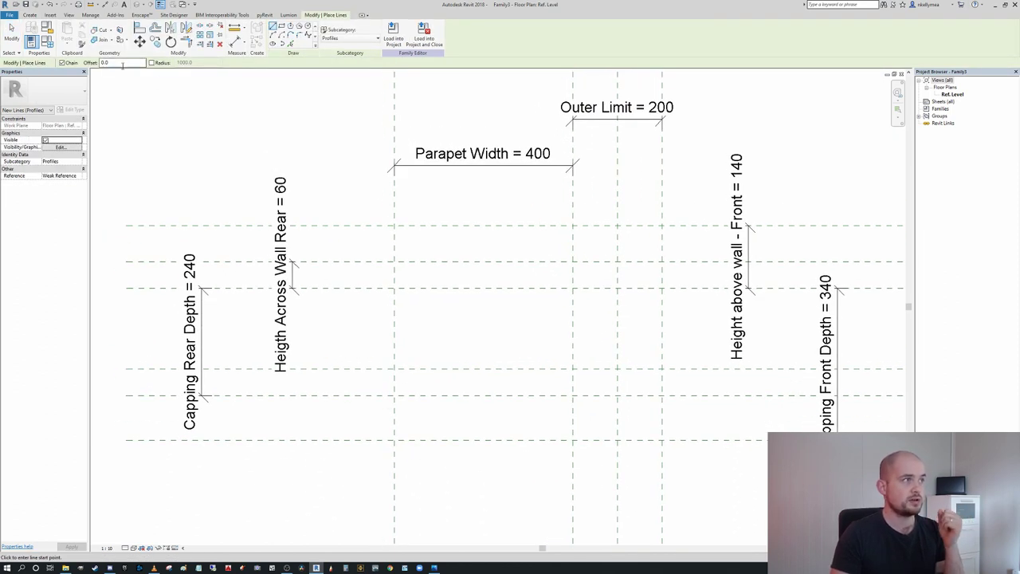
pyautogui.scroll(1, 316, 207)
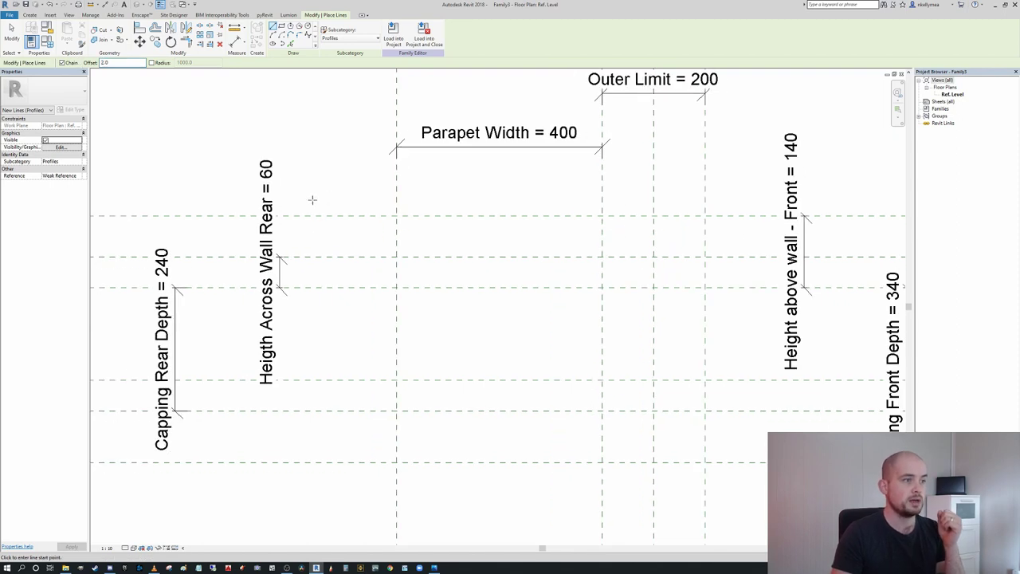
pyautogui.scroll(-2, 333, 203)
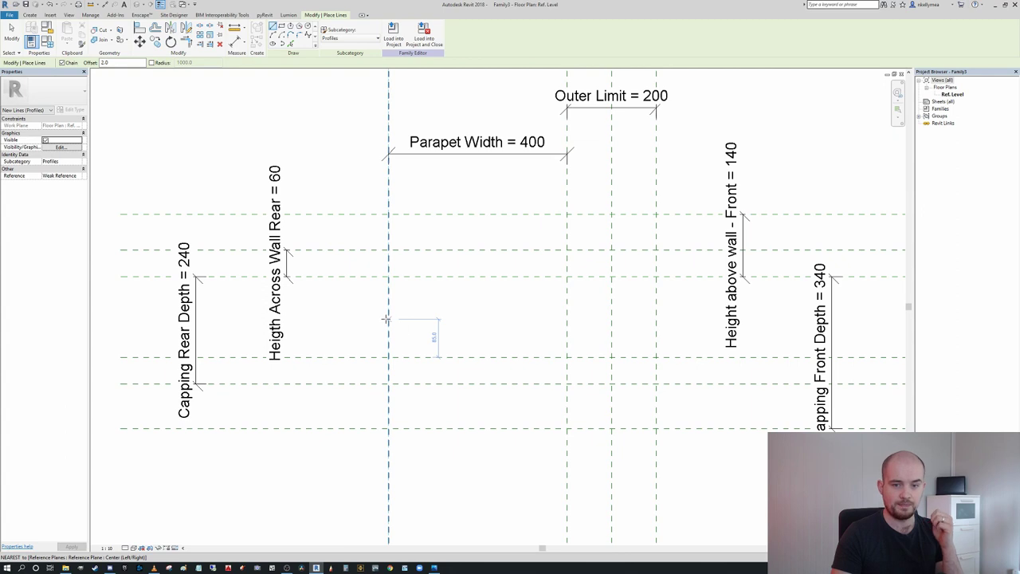
pyautogui.click(388, 383)
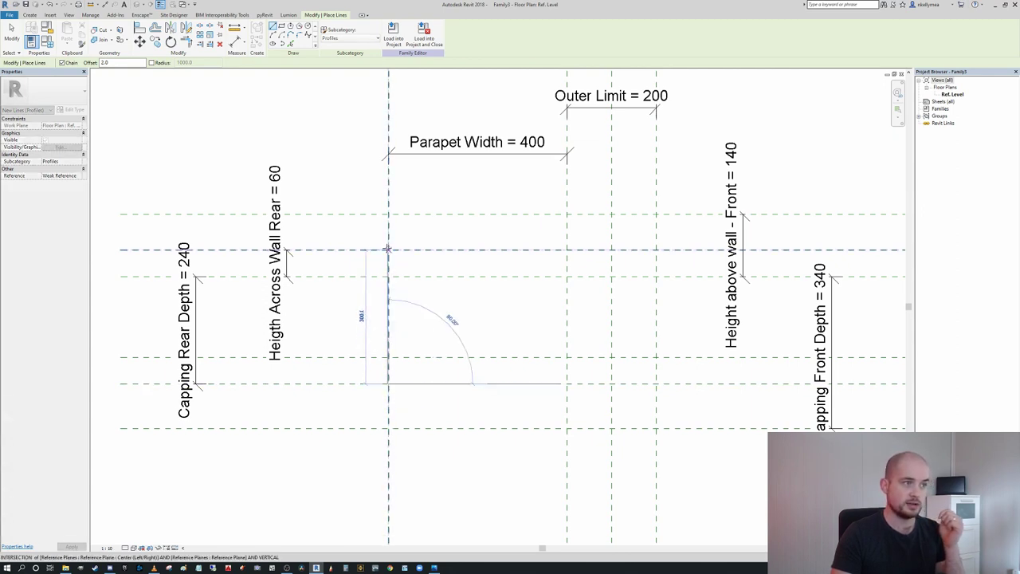
pyautogui.click(389, 249)
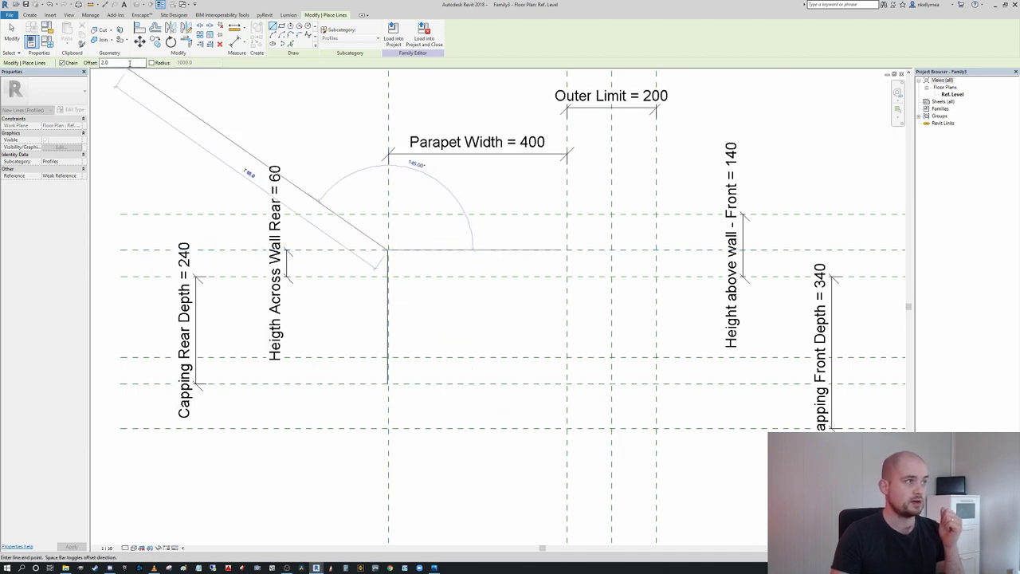
# Set the offset to 0 and continue the profile along the sloping top, down to the Outer Limit plane and back to the lowest plane's midpoint intersection
pyautogui.moveTo(595, 209); pyautogui.dragTo(501, 230, button='middle')
pyautogui.scroll(1, 590, 210)
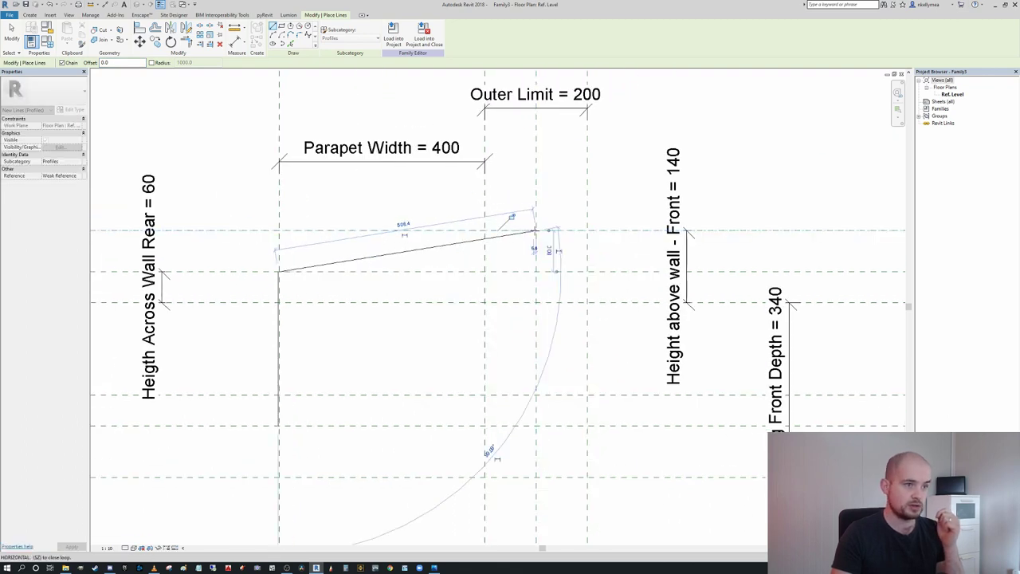
pyautogui.click(535, 230)
pyautogui.moveTo(604, 322); pyautogui.dragTo(569, 289, button='middle')
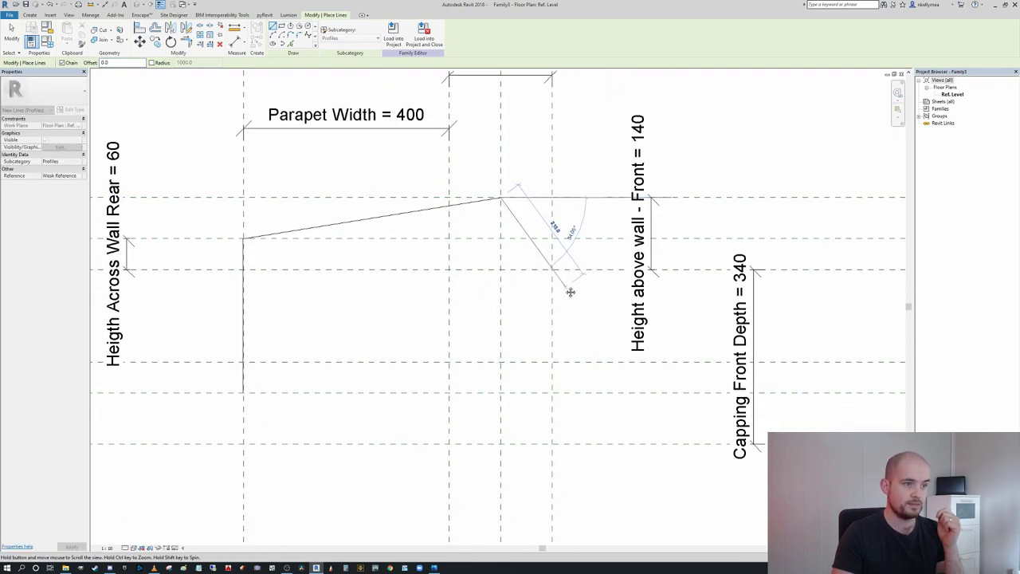
pyautogui.click(551, 361)
pyautogui.scroll(-1, 521, 404)
pyautogui.moveTo(493, 431); pyautogui.dragTo(509, 419, button='middle')
pyautogui.scroll(1, 522, 419)
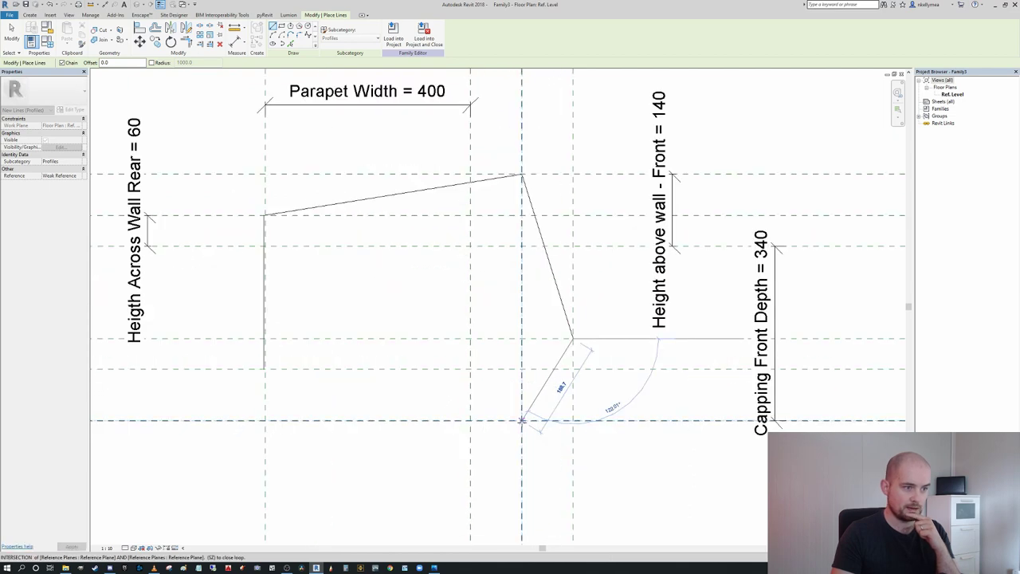
pyautogui.click(522, 420)
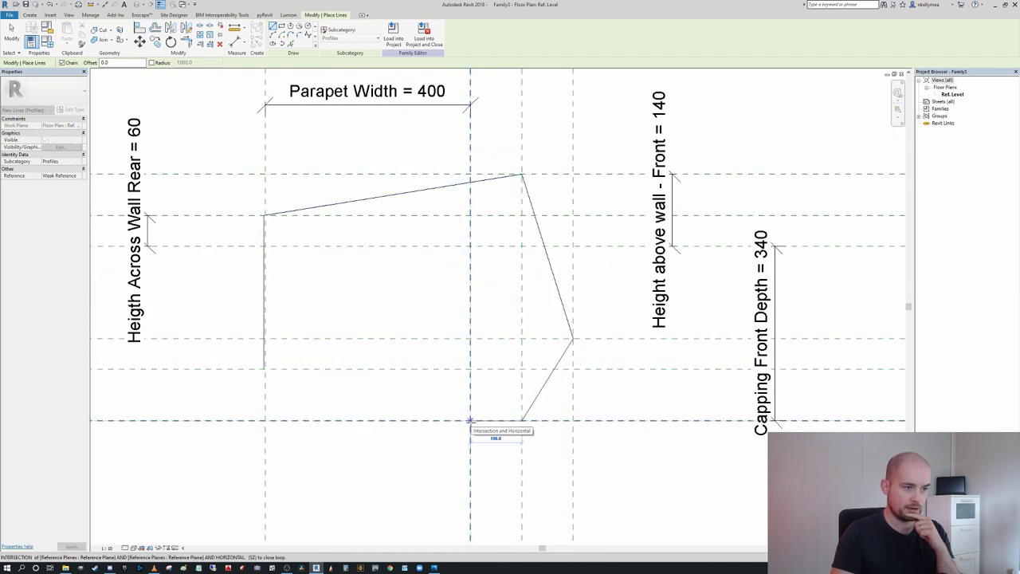
# Continue the profile 98 mm horizontally toward the wall's front plane along the lowest reference plane, plus a 40 mm line straight down
pyautogui.scroll(2, 470, 420)
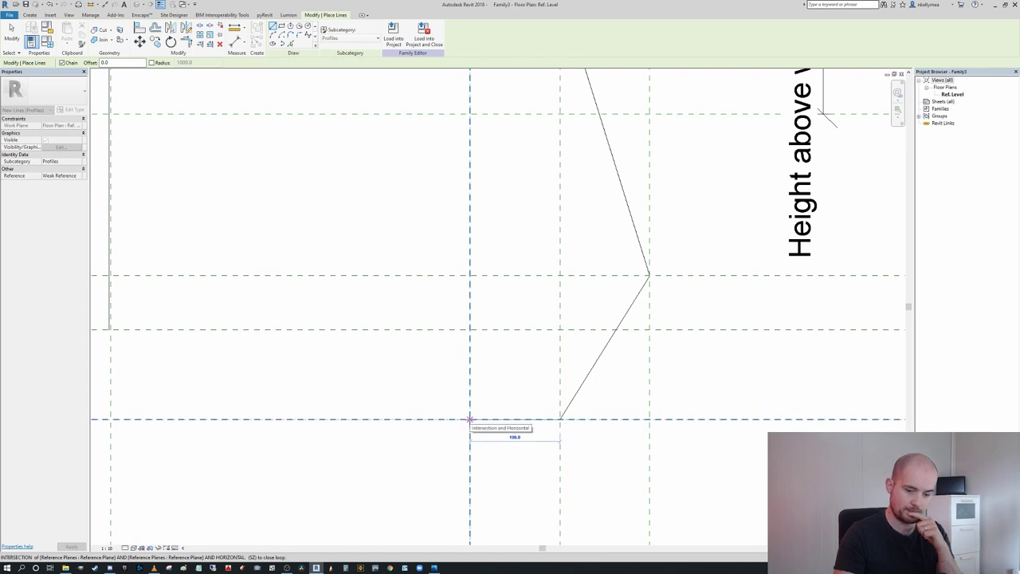
pyautogui.write('98')
pyautogui.press('Return')
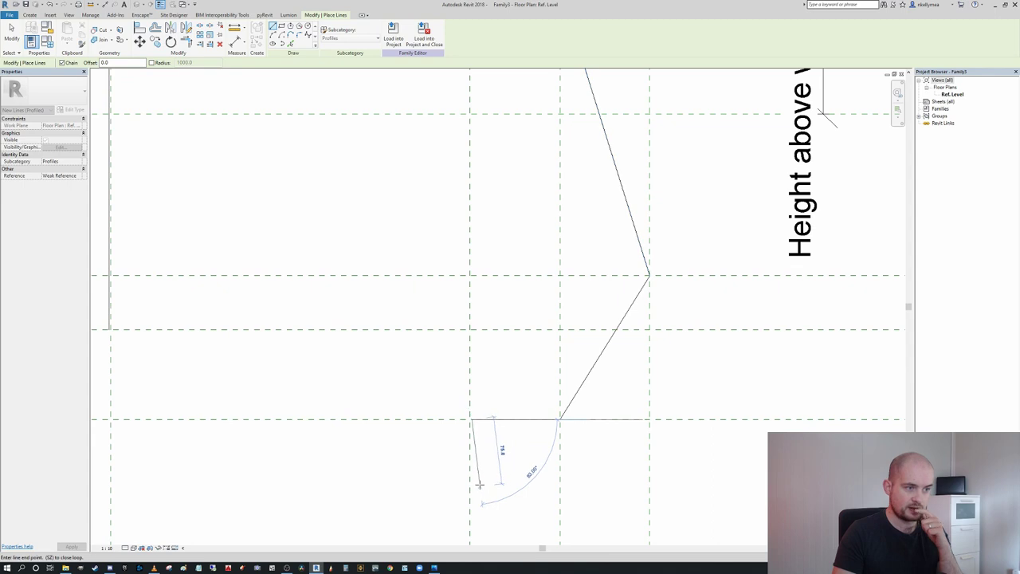
pyautogui.write('40')
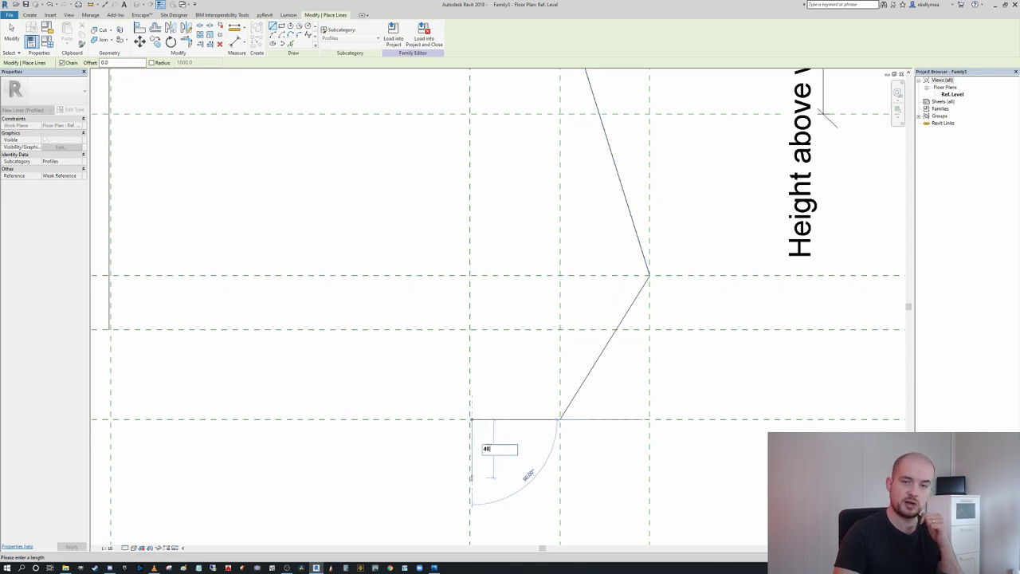
pyautogui.press('Return')
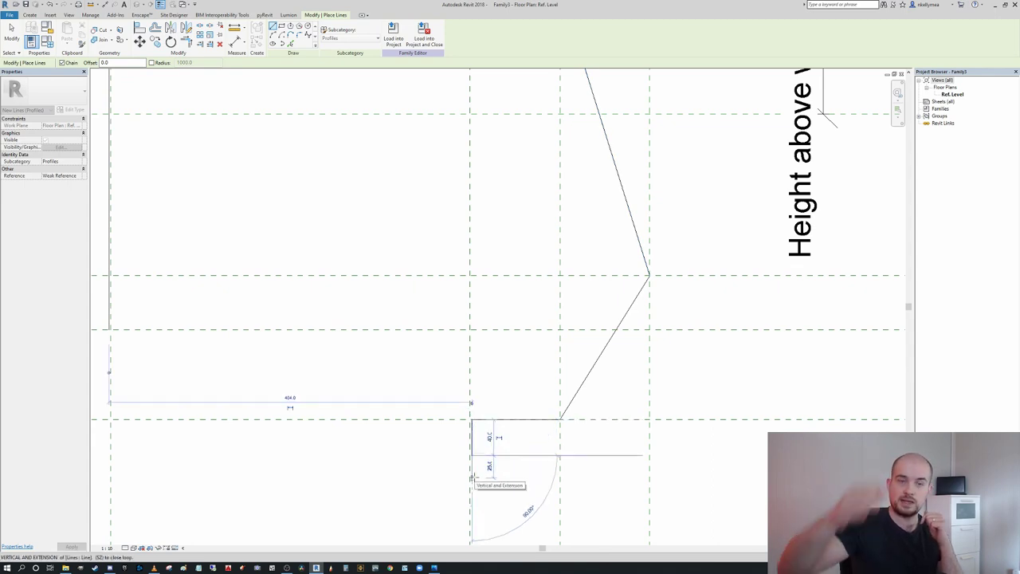
# Extend the profile across to the wall's front plane and back up to the lowest horizontal plane, ending the line chain
pyautogui.scroll(4, 471, 473)
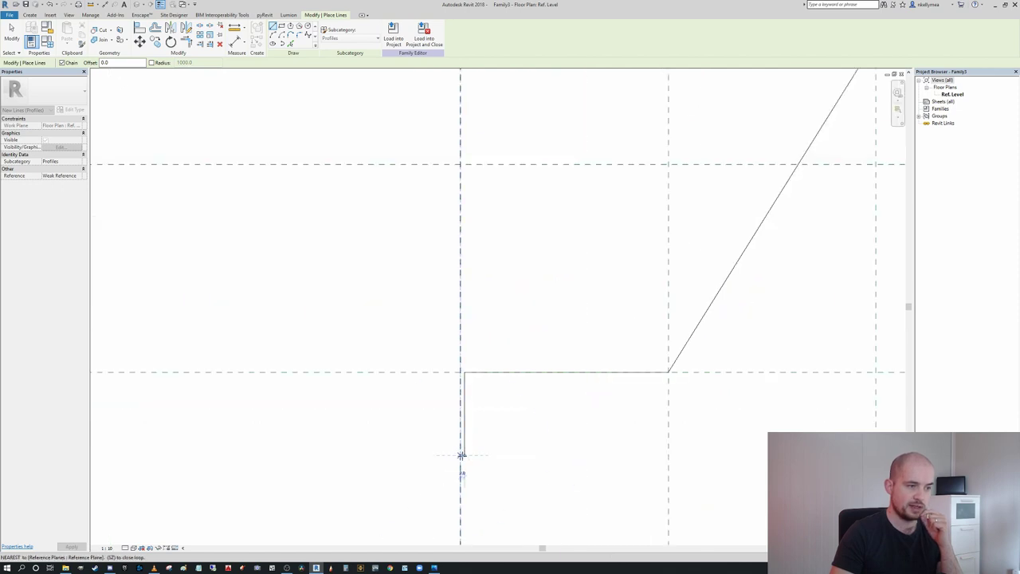
pyautogui.click(460, 372)
pyautogui.press('Escape')
pyautogui.press('Escape')
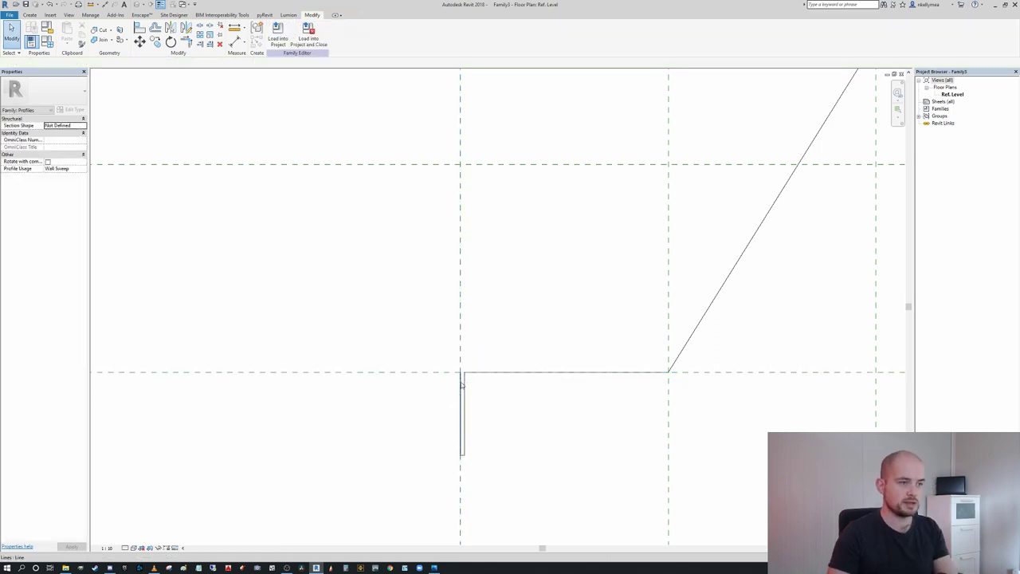
# Snap the upper end of the short vertical line on the wall's front plane to the lowest horizontal plane
pyautogui.click(464, 382)
pyautogui.scroll(2, 460, 372)
pyautogui.moveTo(460, 372); pyautogui.dragTo(460, 373)
pyautogui.scroll(-2, 487, 345)
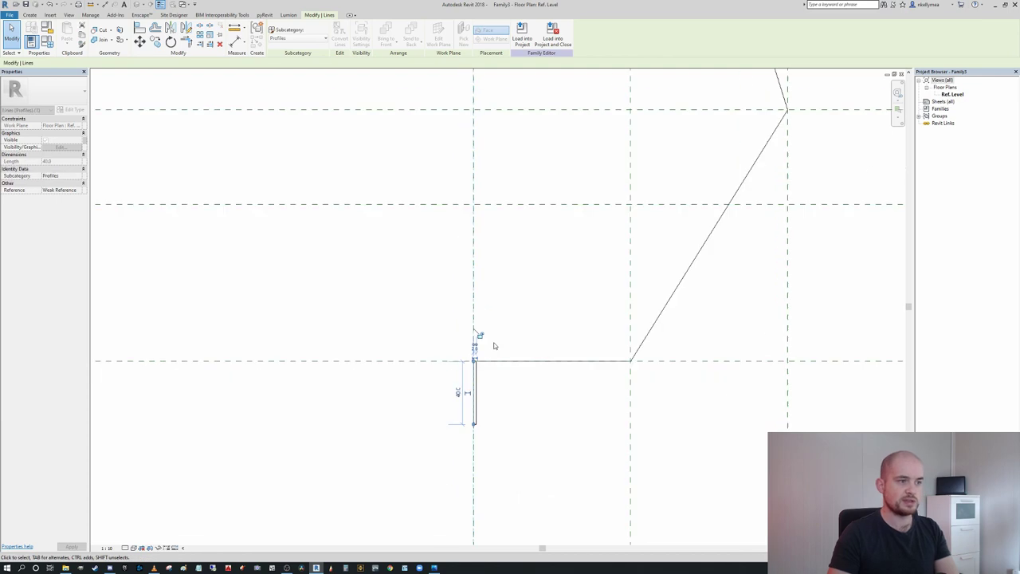
pyautogui.scroll(-1, 526, 288)
pyautogui.moveTo(528, 288); pyautogui.dragTo(534, 415, button='middle')
pyautogui.click(535, 414)
pyautogui.scroll(-2, 553, 371)
pyautogui.moveTo(488, 373); pyautogui.dragTo(517, 375, button='middle')
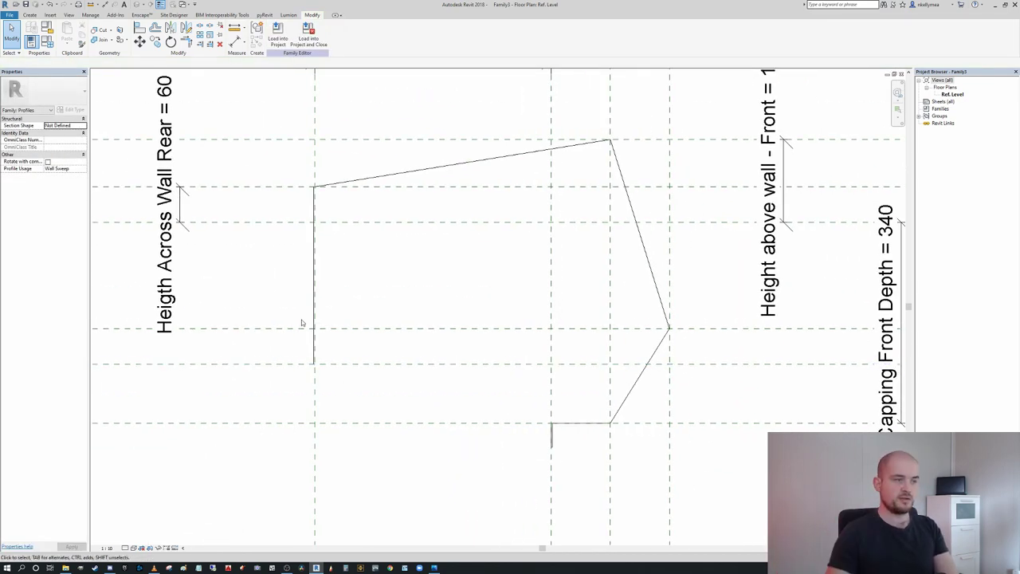
# Draw a short closing line from the lower end of the rear vertical profile line to the rear Parapet Width plane
pyautogui.scroll(2, 412, 343)
pyautogui.scroll(3, 298, 353)
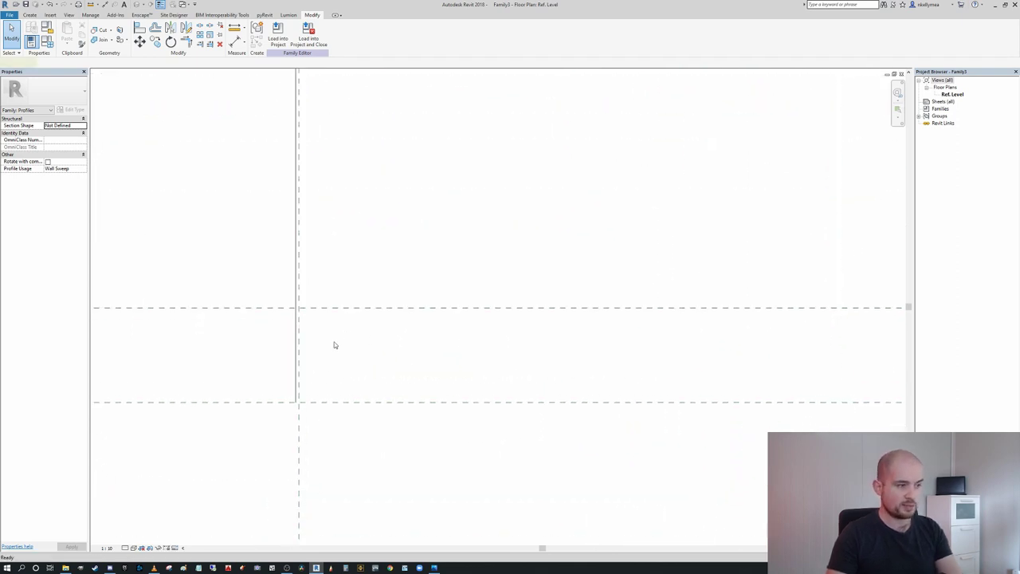
pyautogui.press('l')
pyautogui.press('i')
pyautogui.scroll(3, 310, 406)
pyautogui.click(324, 390)
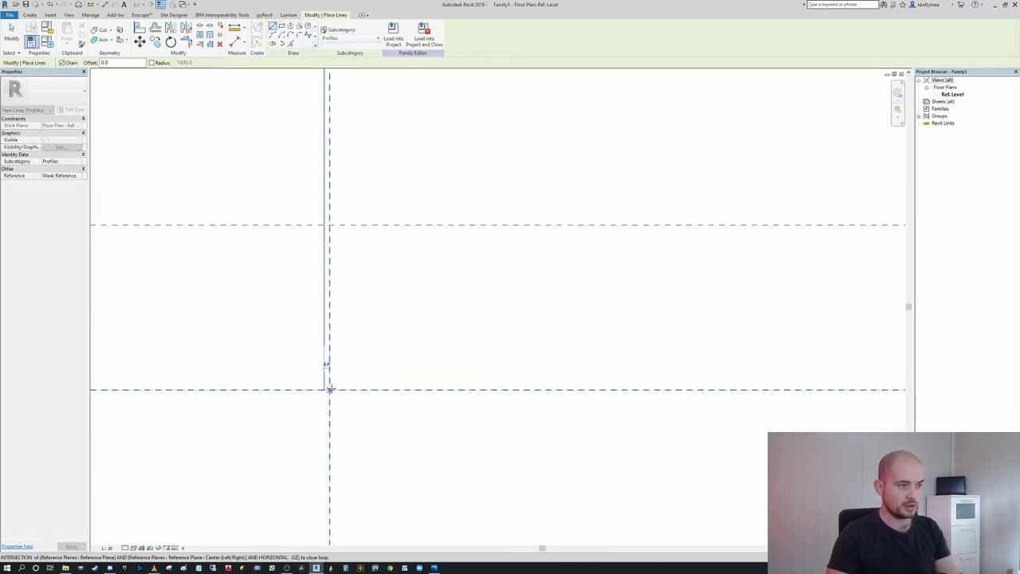
pyautogui.press('Escape')
pyautogui.press('Escape')
pyautogui.scroll(-2, 394, 344)
pyautogui.moveTo(395, 347); pyautogui.dragTo(350, 398, button='middle')
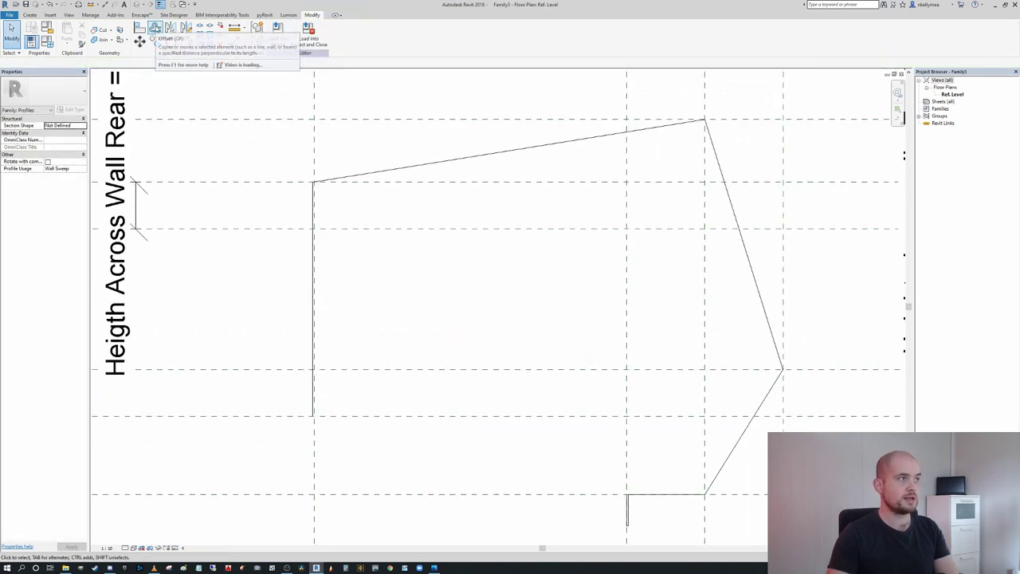
# Offset a copy of the profile's sloping top line 2 mm to the inside
pyautogui.click(155, 28)
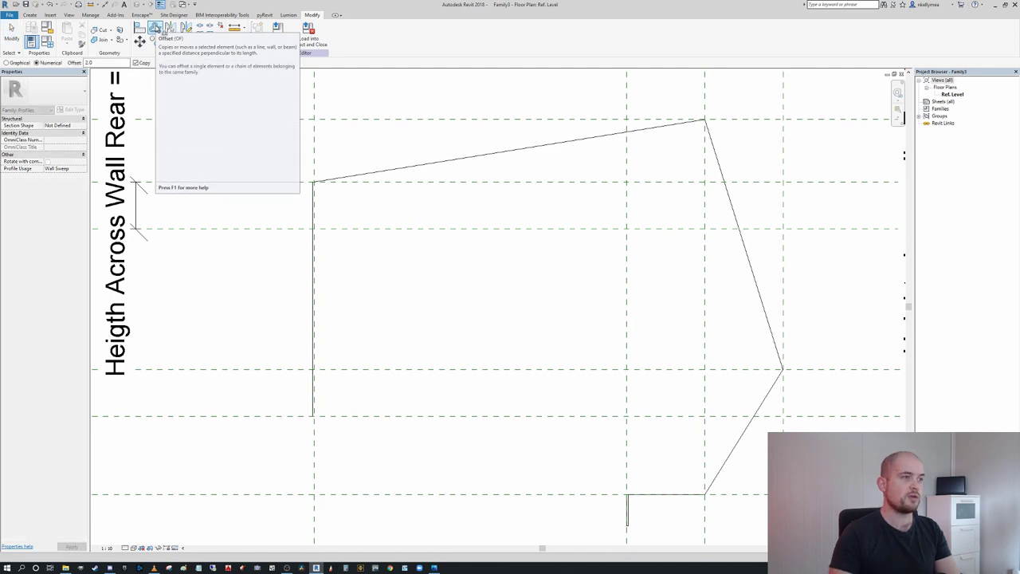
pyautogui.scroll(2, 294, 189)
pyautogui.click(93, 62)
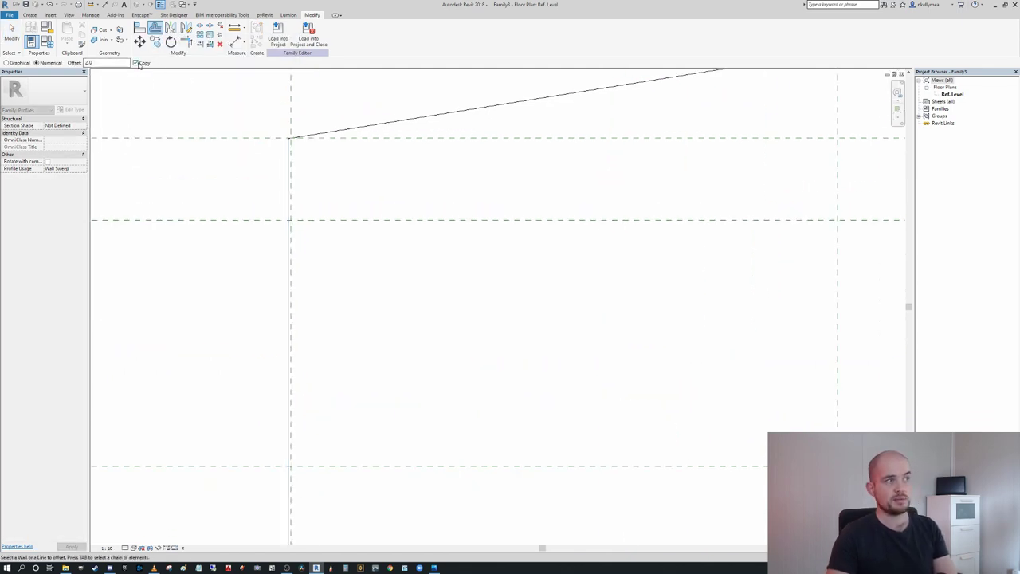
pyautogui.press('Tab')
pyautogui.click(362, 130)
pyautogui.scroll(-3, 423, 165)
pyautogui.moveTo(709, 115); pyautogui.dragTo(364, 170, button='middle')
pyautogui.scroll(2, 365, 170)
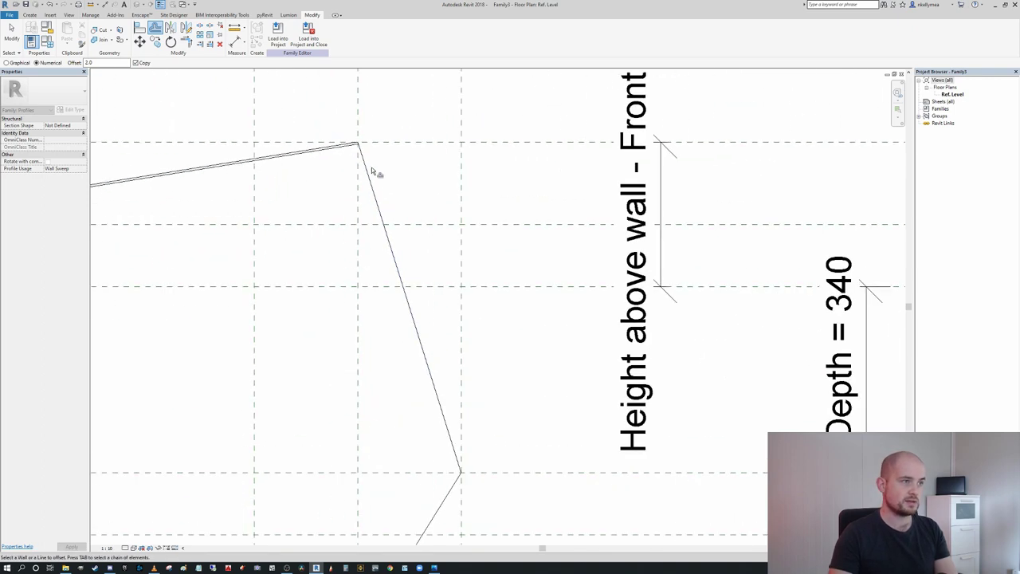
# Offset inward 2 mm copies of both sloping front lines and the lower horizontal line of the profile
pyautogui.click(368, 169)
pyautogui.moveTo(387, 265); pyautogui.dragTo(428, 79, button='middle')
pyautogui.click(478, 312)
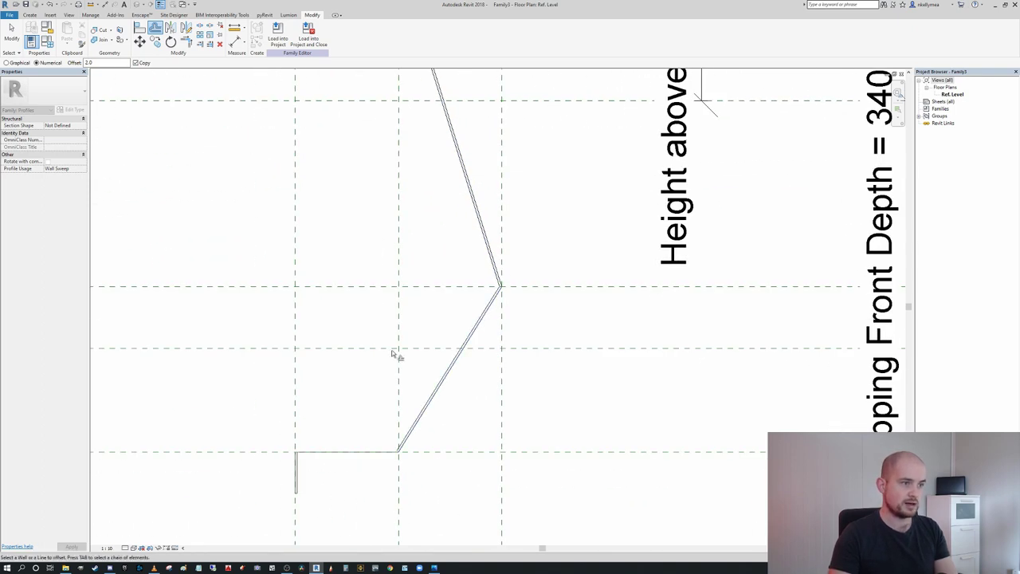
pyautogui.moveTo(388, 321); pyautogui.dragTo(504, 221, button='middle')
pyautogui.click(452, 358)
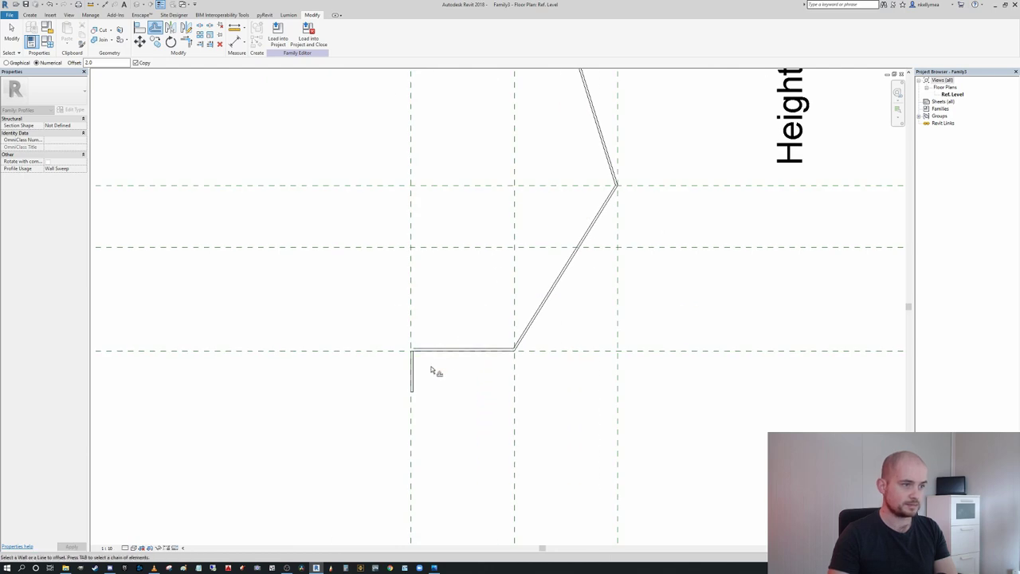
pyautogui.moveTo(451, 359); pyautogui.dragTo(444, 302, button='middle')
pyautogui.press('Escape')
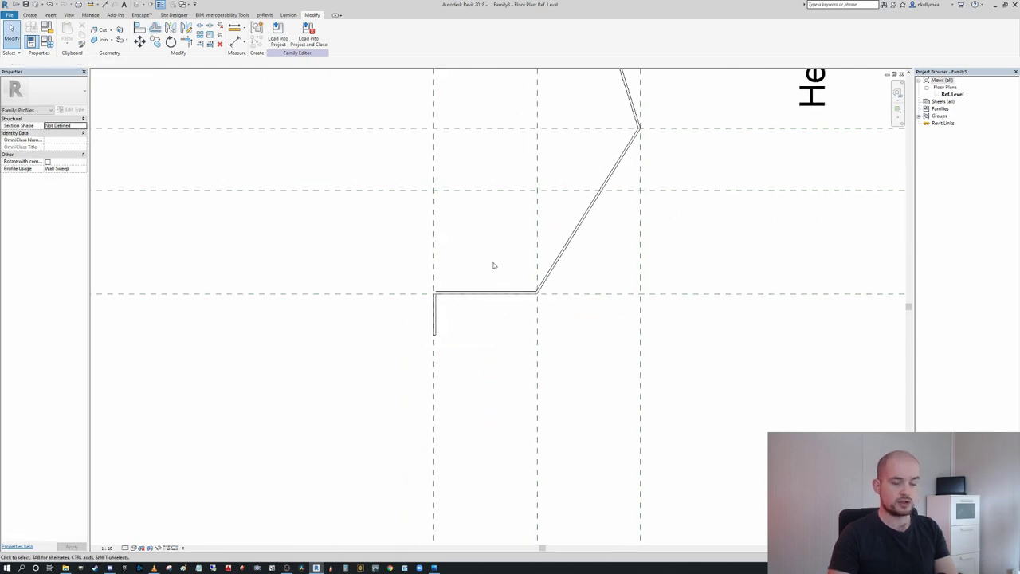
# Trim the short outer vertical line and the offset lower horizontal line to a common corner
pyautogui.scroll(4, 434, 295)
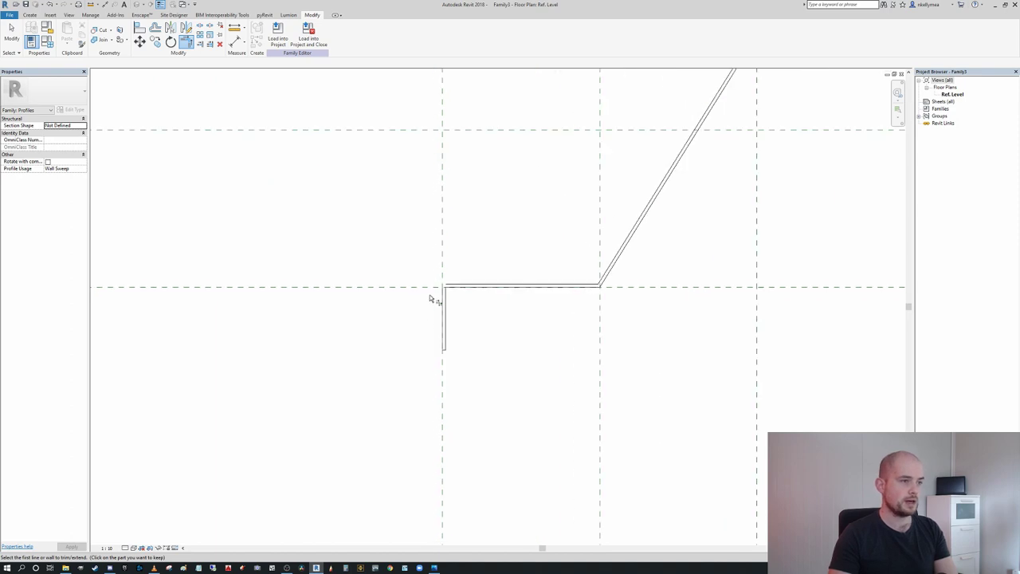
pyautogui.click(452, 306)
pyautogui.click(458, 280)
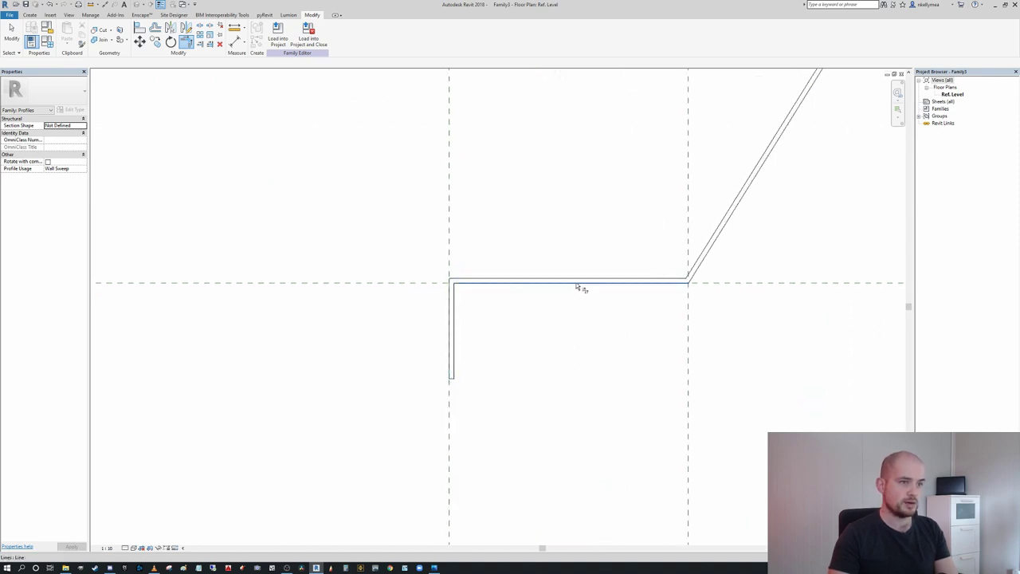
# Inspect the corners of the doubled outline around the whole profile, from the lower front return to the rear leg
pyautogui.scroll(-2, 661, 260)
pyautogui.moveTo(721, 108); pyautogui.dragTo(616, 297, button='middle')
pyautogui.scroll(1, 680, 217)
pyautogui.moveTo(679, 218); pyautogui.dragTo(728, 483, button='middle')
pyautogui.moveTo(629, 140); pyautogui.dragTo(687, 375, button='middle')
pyautogui.scroll(3, 661, 289)
pyautogui.scroll(-2, 617, 255)
pyautogui.scroll(-3, 618, 254)
pyautogui.moveTo(479, 285); pyautogui.dragTo(742, 202, button='middle')
pyautogui.scroll(4, 302, 279)
pyautogui.scroll(-2, 347, 294)
pyautogui.moveTo(358, 522); pyautogui.dragTo(445, 202, button='middle')
pyautogui.moveTo(449, 371); pyautogui.dragTo(455, 262, button='middle')
pyautogui.scroll(-4, 444, 298)
pyautogui.moveTo(444, 298); pyautogui.dragTo(412, 301, button='middle')
pyautogui.scroll(-2, 393, 335)
pyautogui.moveTo(394, 334); pyautogui.dragTo(409, 335, button='middle')
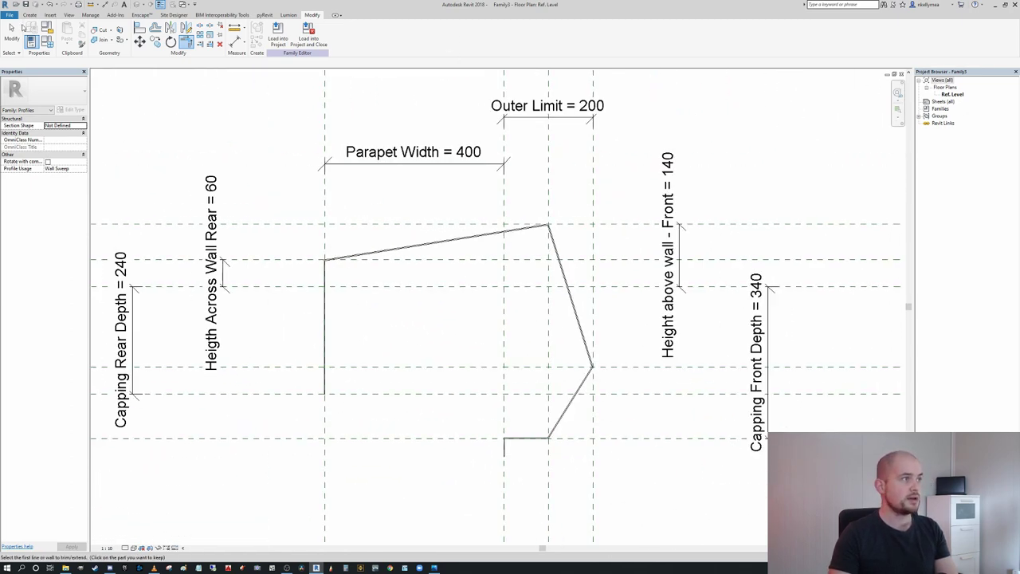
pyautogui.click(13, 29)
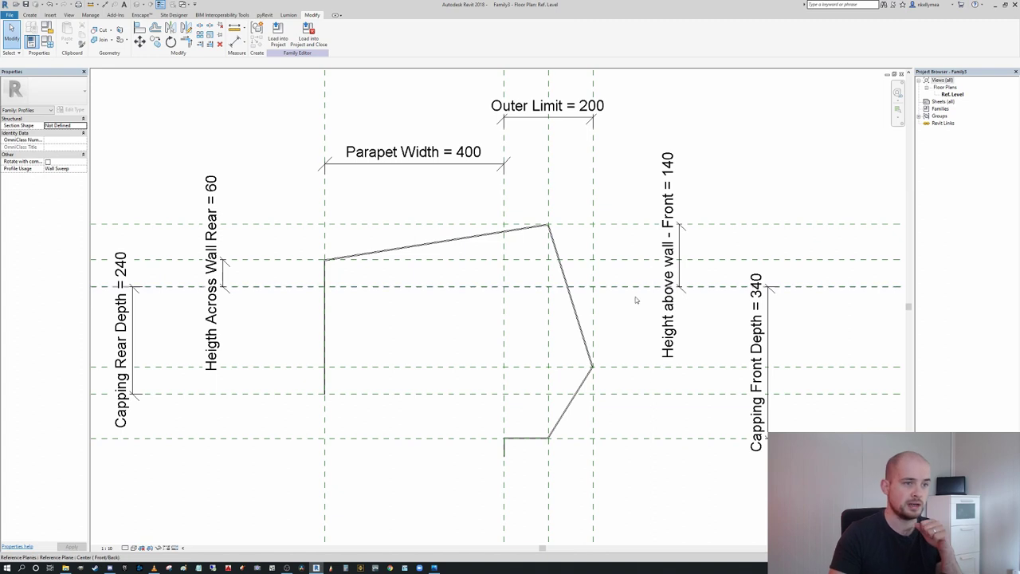
pyautogui.scroll(-4, 600, 325)
pyautogui.moveTo(599, 325); pyautogui.dragTo(533, 328, button='middle')
pyautogui.scroll(3, 533, 327)
pyautogui.moveTo(446, 281); pyautogui.dragTo(510, 288, button='middle')
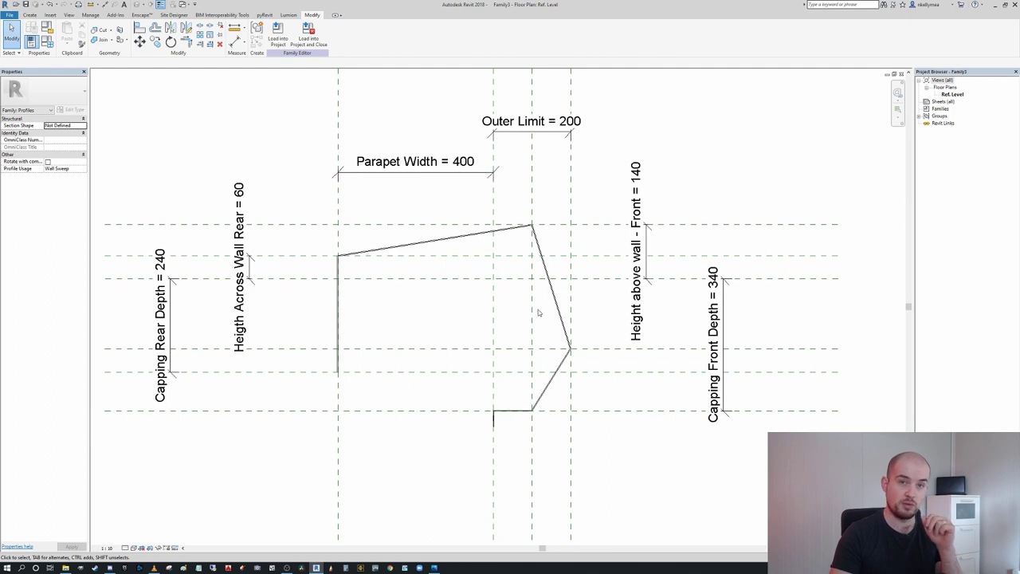
pyautogui.scroll(-2, 542, 309)
pyautogui.scroll(1, 544, 306)
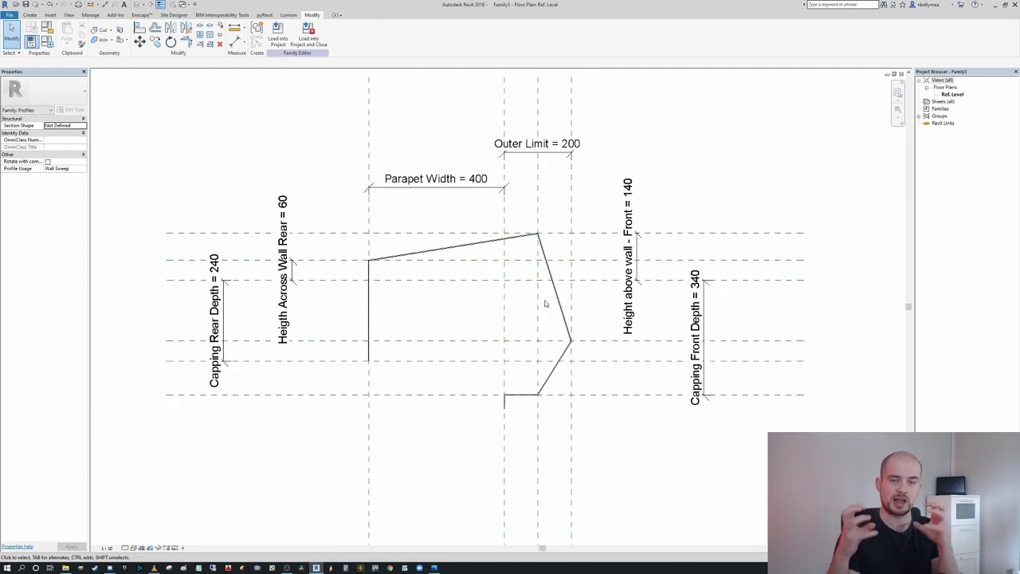
pyautogui.scroll(-2, 546, 303)
pyautogui.scroll(4, 526, 386)
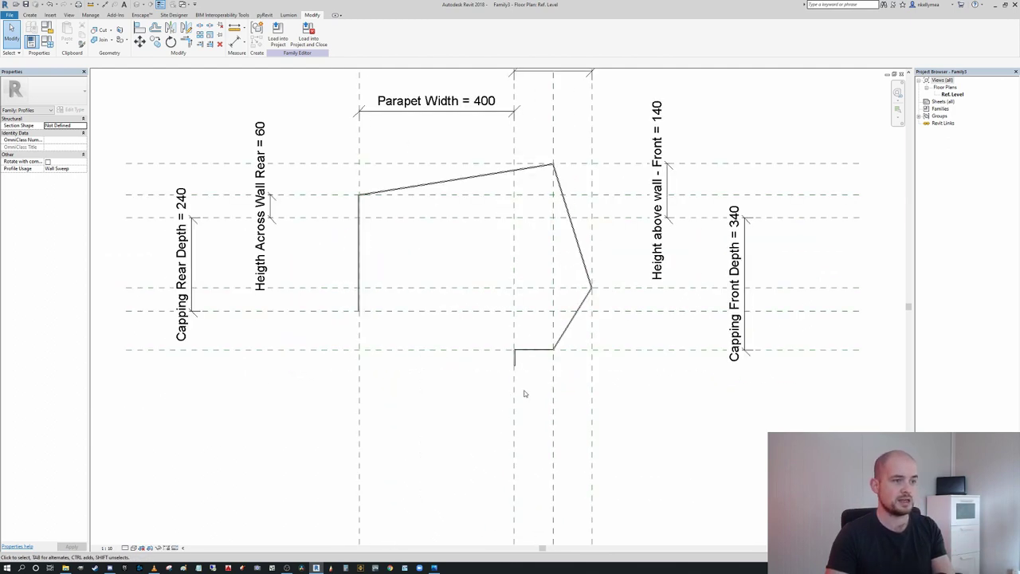
# Add an aligned dimension between the wall's front plane and the inner line of the short vertical return, placed below it
pyautogui.press('d')
pyautogui.press('i')
pyautogui.scroll(2, 518, 357)
pyautogui.scroll(1, 516, 359)
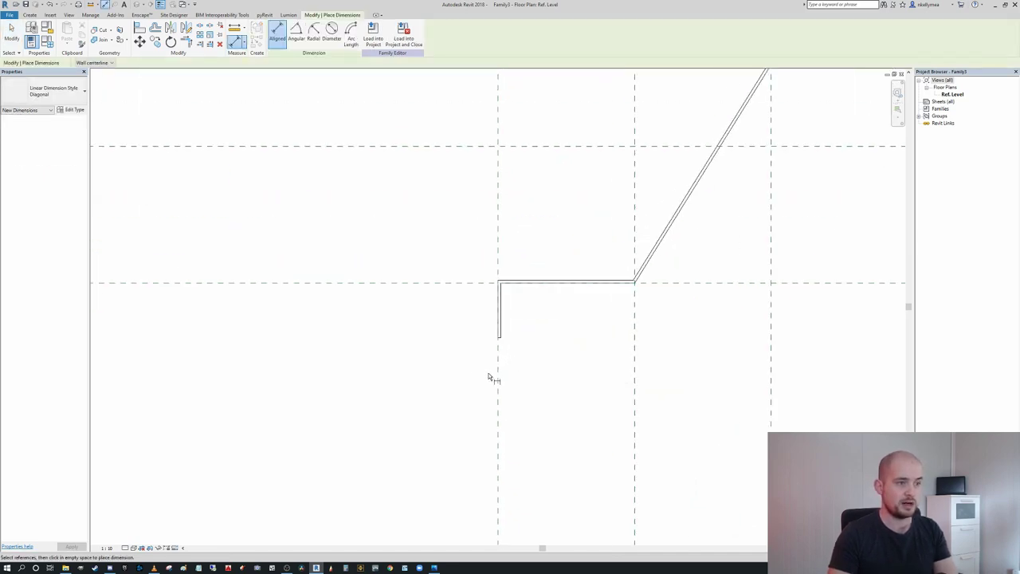
pyautogui.click(496, 379)
pyautogui.scroll(2, 507, 326)
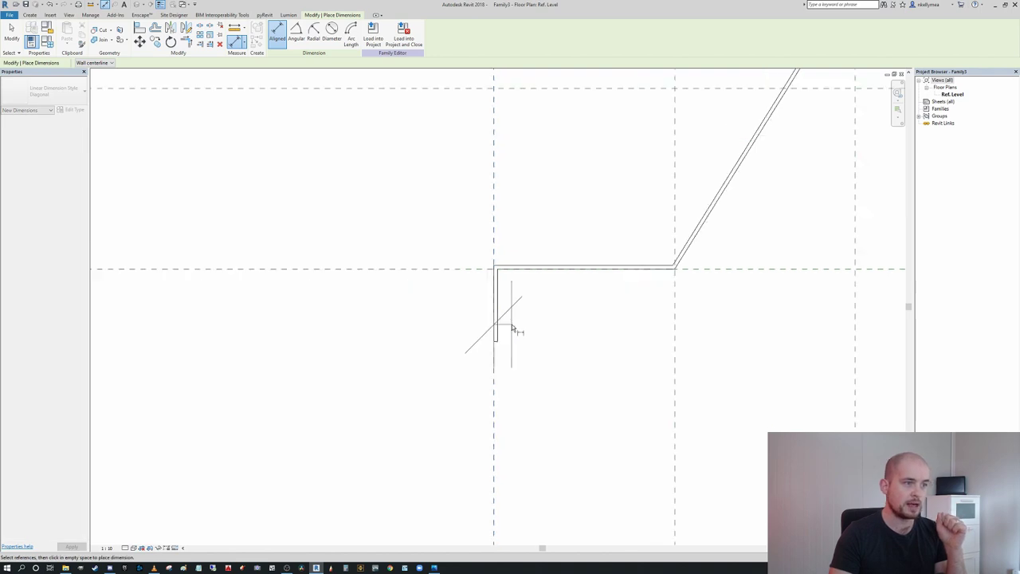
pyautogui.click(490, 307)
pyautogui.scroll(-3, 498, 319)
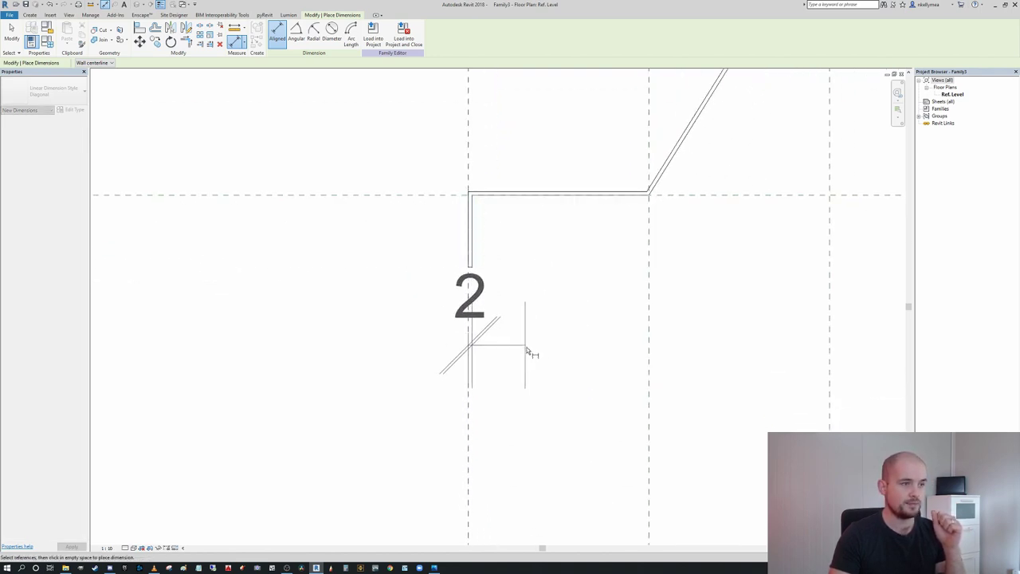
pyautogui.click(542, 363)
# Dimension the thickness between the lowest horizontal plane and the offset horizontal line above it
pyautogui.scroll(-2, 494, 326)
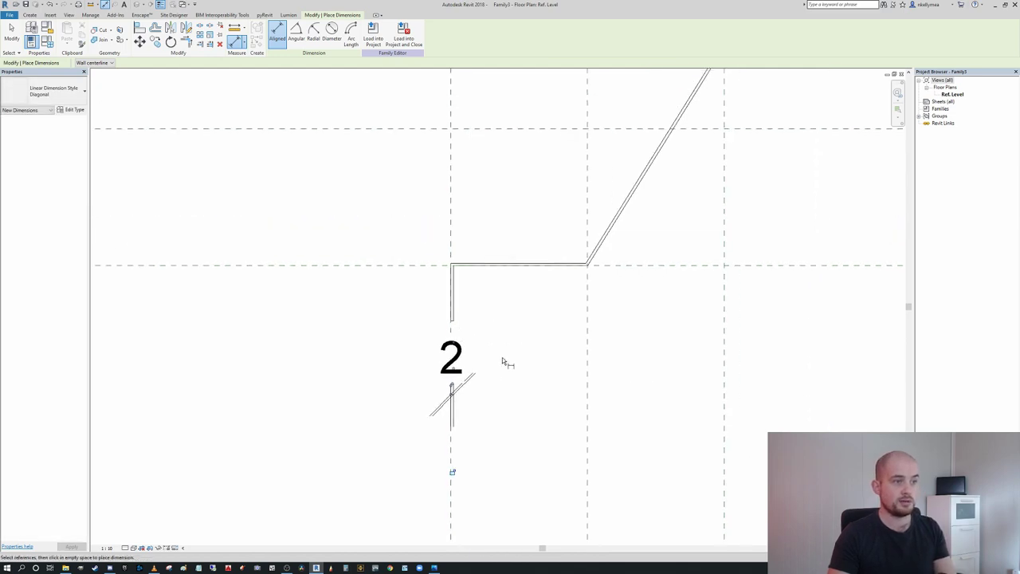
pyautogui.click(676, 271)
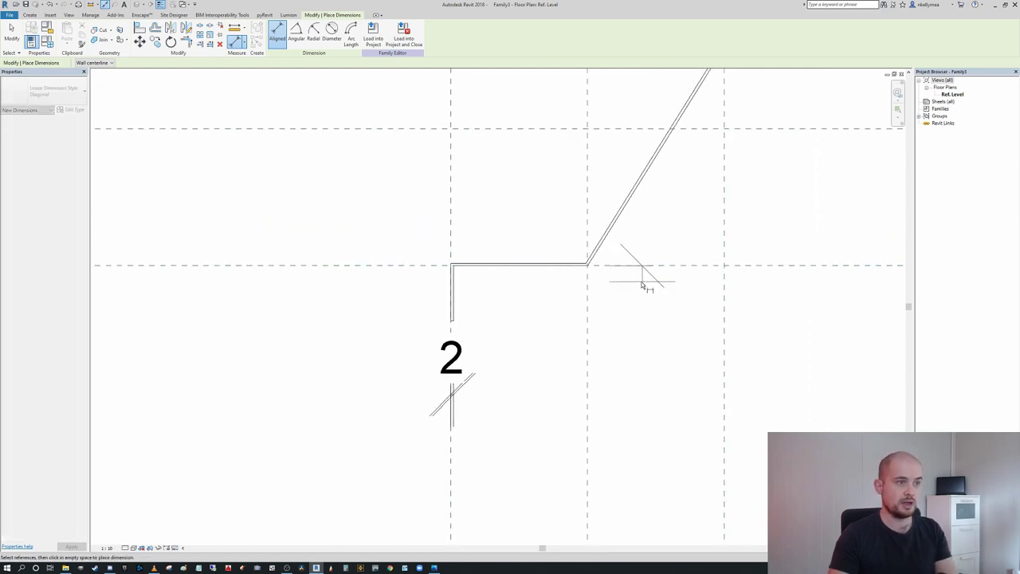
pyautogui.scroll(2, 638, 279)
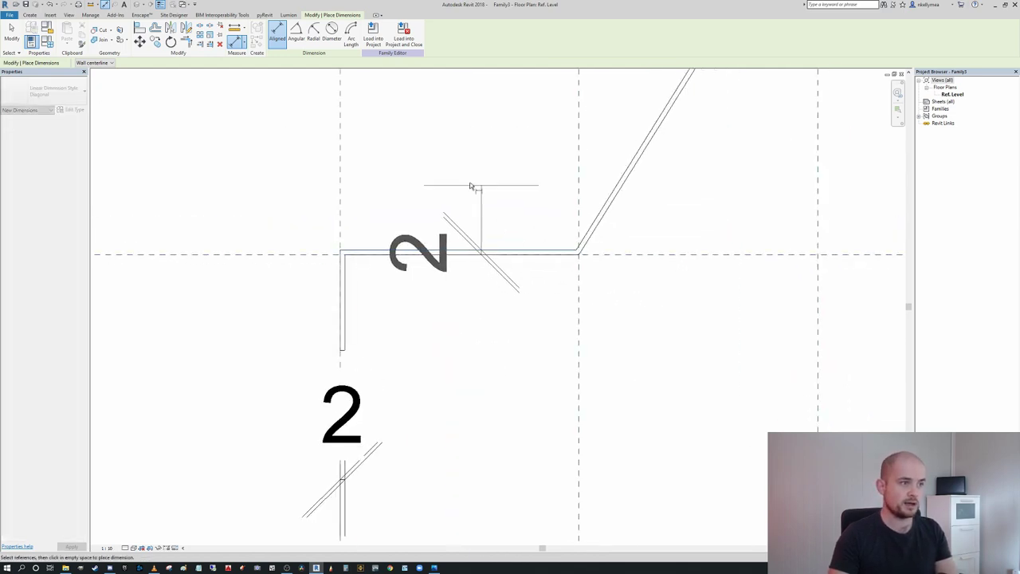
pyautogui.click(306, 157)
pyautogui.scroll(-4, 398, 217)
# Add an aligned thickness dimension between the two parallel lines of the lower sloping front section
pyautogui.moveTo(528, 258); pyautogui.dragTo(486, 398, button='middle')
pyautogui.scroll(1, 506, 344)
pyautogui.scroll(1, 504, 344)
pyautogui.scroll(-1, 491, 326)
pyautogui.scroll(2, 530, 387)
pyautogui.click(491, 317)
pyautogui.click(484, 312)
pyautogui.click(437, 327)
# Add an aligned thickness dimension between the two parallel lines of the upper sloping front section
pyautogui.scroll(-2, 478, 343)
pyautogui.moveTo(537, 347); pyautogui.dragTo(575, 476, button='middle')
pyautogui.scroll(2, 588, 225)
pyautogui.scroll(1, 588, 223)
pyautogui.click(603, 223)
pyautogui.click(599, 227)
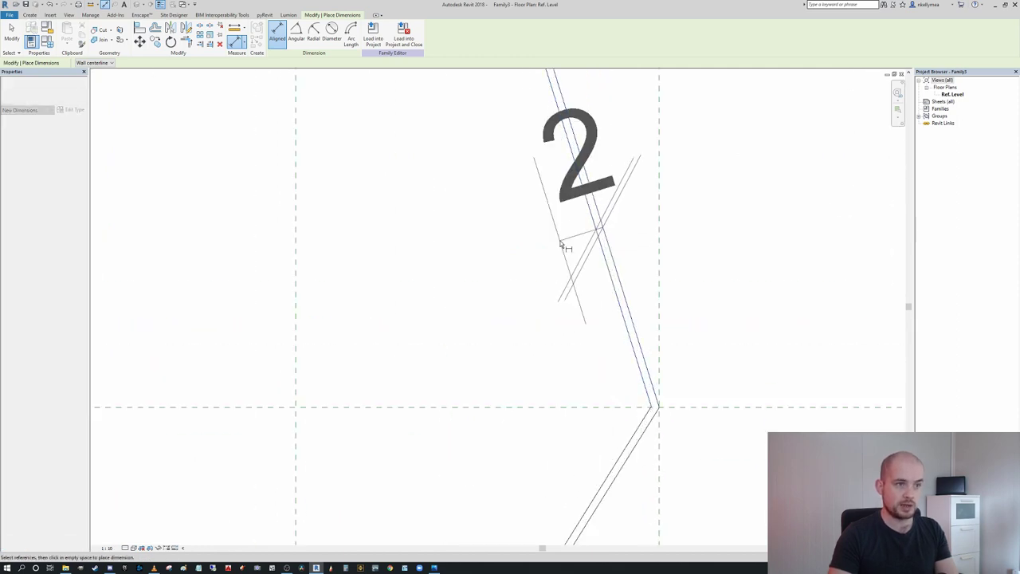
pyautogui.click(565, 239)
pyautogui.scroll(-2, 643, 390)
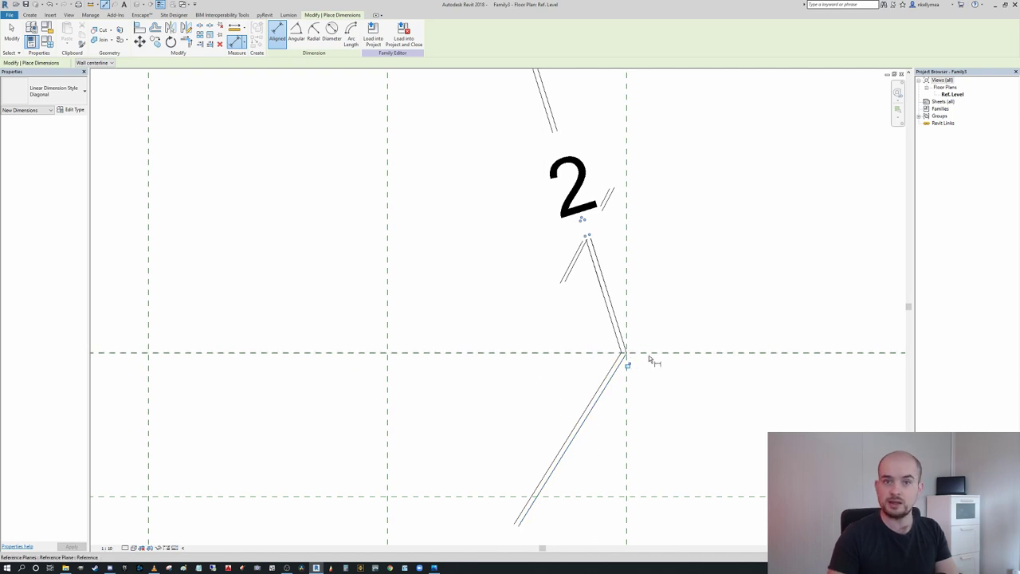
# Add an aligned thickness dimension between the two parallel lines of the sloping top section
pyautogui.scroll(-2, 648, 354)
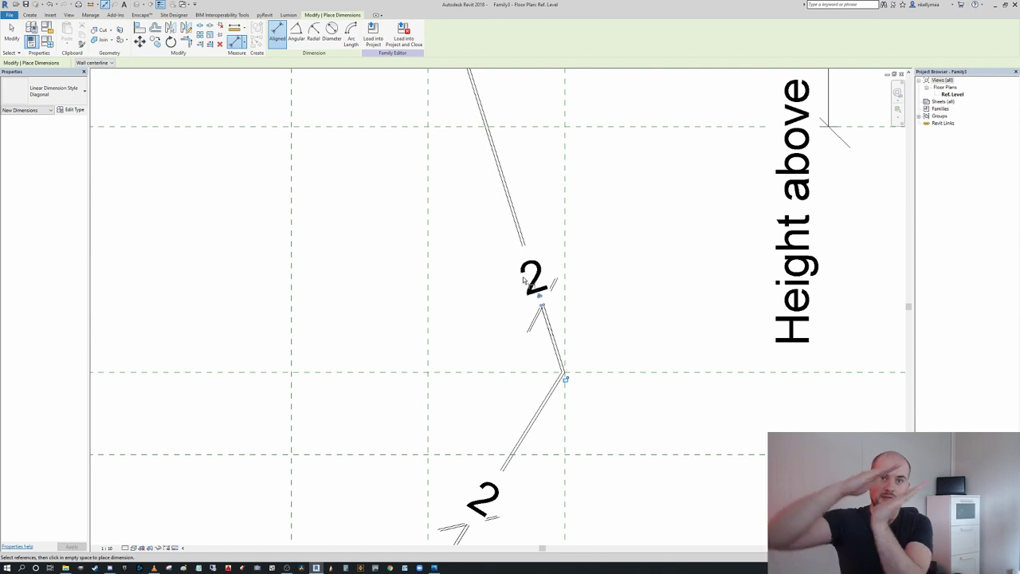
pyautogui.scroll(-2, 522, 275)
pyautogui.moveTo(522, 275); pyautogui.dragTo(662, 383, button='middle')
pyautogui.scroll(3, 449, 209)
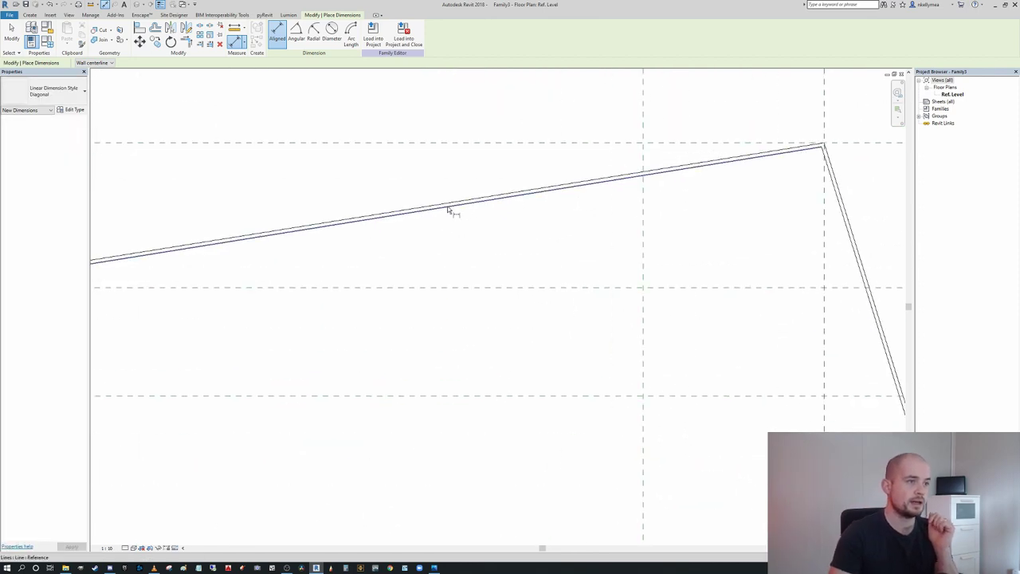
pyautogui.click(451, 202)
pyautogui.click(452, 207)
pyautogui.click(456, 218)
pyautogui.scroll(-1, 341, 263)
# Dimension the thickness of the rear vertical leg and end the dimension command
pyautogui.moveTo(341, 263); pyautogui.dragTo(582, 252, button='middle')
pyautogui.click(265, 244)
pyautogui.scroll(2, 270, 315)
pyautogui.click(256, 314)
pyautogui.scroll(-2, 191, 346)
pyautogui.moveTo(191, 346); pyautogui.dragTo(315, 260, button='middle')
pyautogui.click(257, 387)
pyautogui.scroll(-2, 258, 364)
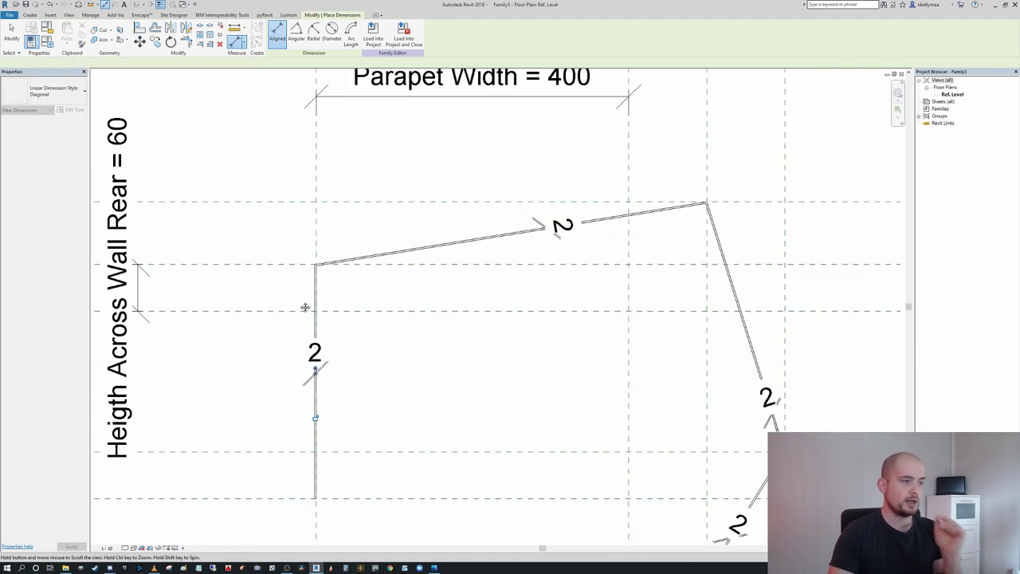
pyautogui.moveTo(292, 328); pyautogui.dragTo(328, 268, button='middle')
pyautogui.press('Escape')
pyautogui.press('Escape')
# Label the rear leg's thickness dimension with a new type parameter named Profile THK, grouped under Dimensions
pyautogui.click(355, 309)
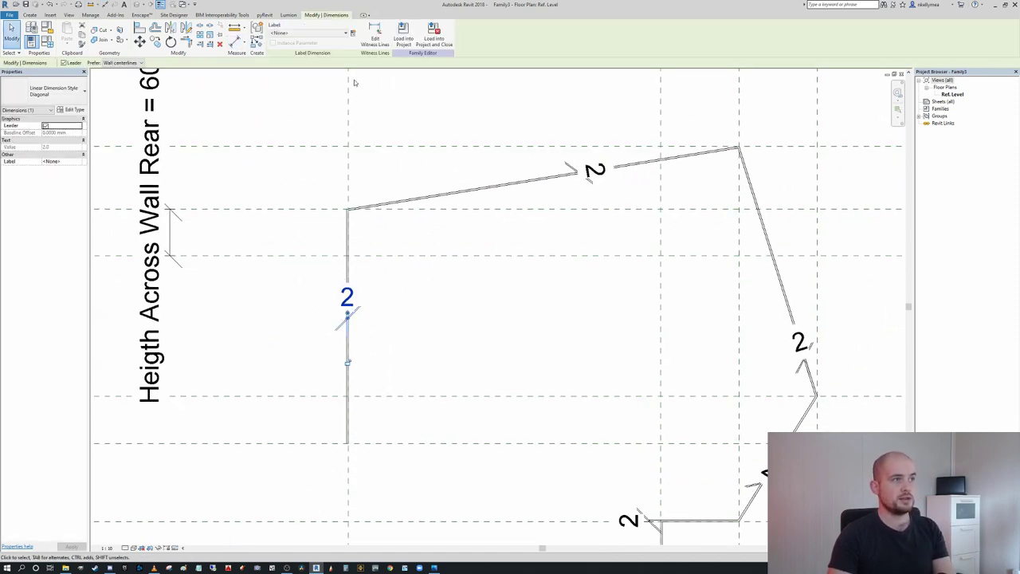
pyautogui.click(353, 35)
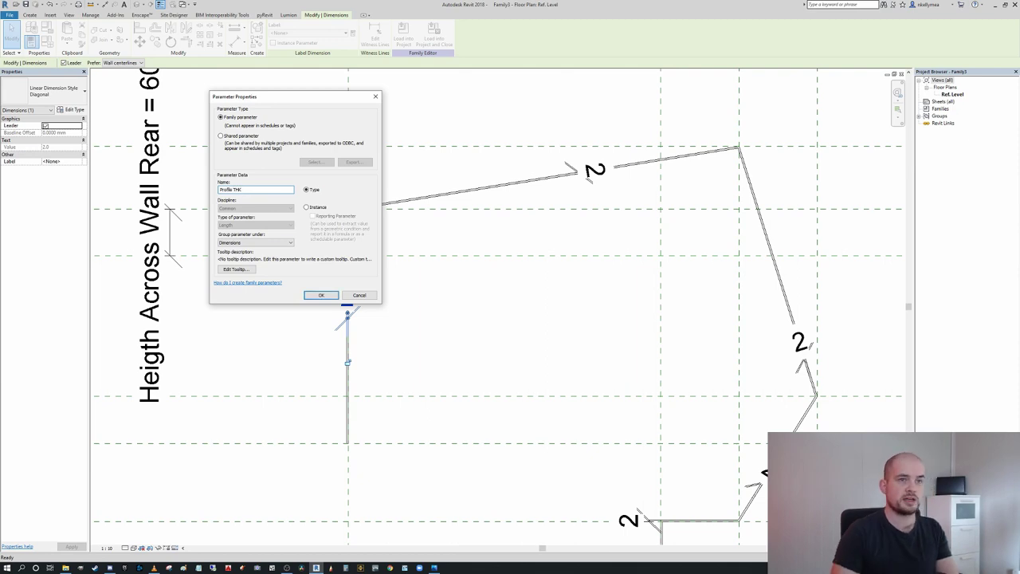
pyautogui.click(331, 295)
pyautogui.click(502, 344)
# Label the five remaining thickness dimensions along the capping profile with the existing Profile THK parameter
pyautogui.moveTo(475, 345); pyautogui.dragTo(391, 337, button='middle')
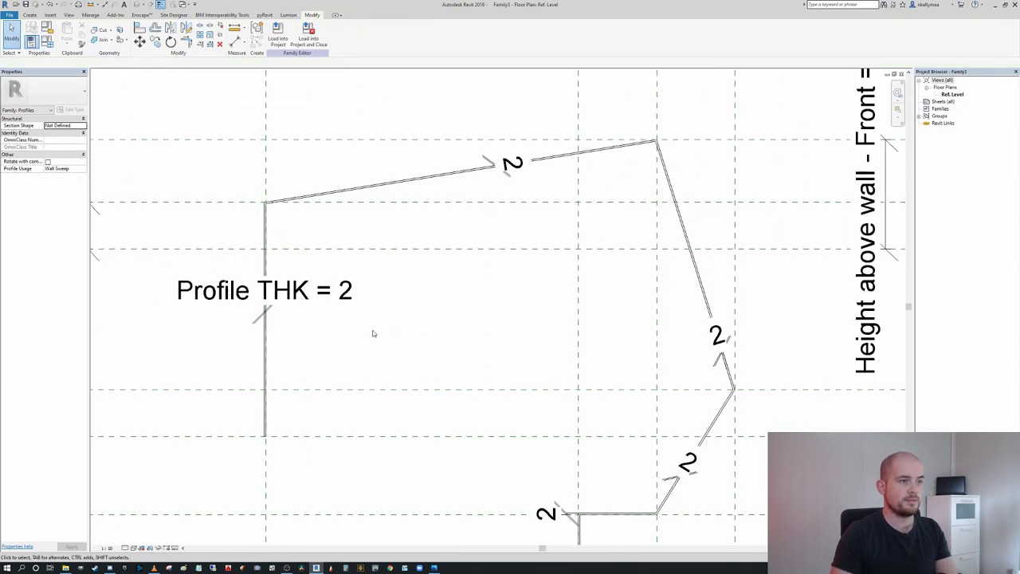
pyautogui.scroll(-1, 444, 191)
pyautogui.click(492, 171)
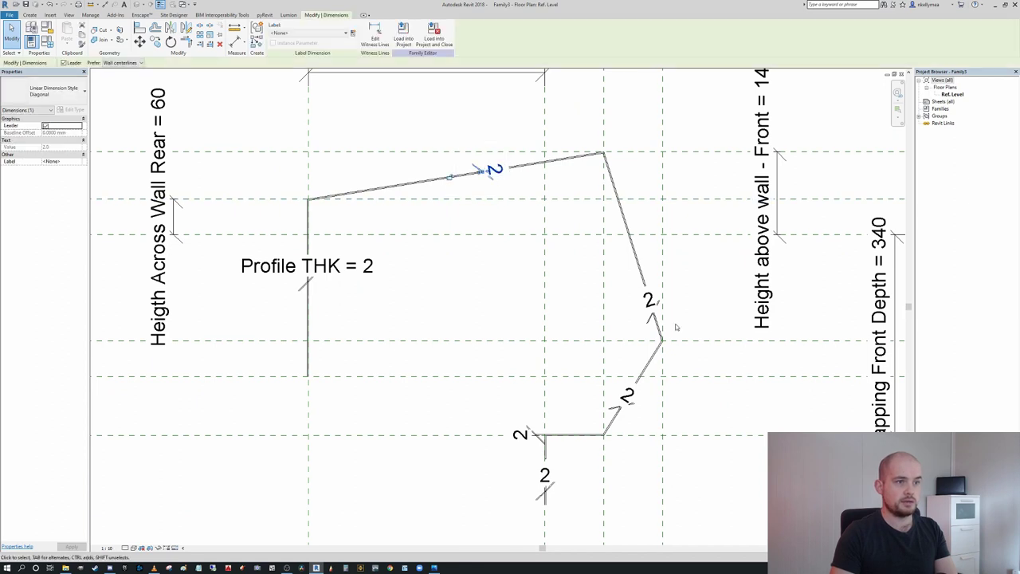
pyautogui.keyDown('ctrl'); pyautogui.click(657, 300); pyautogui.keyUp('ctrl')
pyautogui.keyDown('ctrl'); pyautogui.click(630, 398); pyautogui.keyUp('ctrl')
pyautogui.keyDown('ctrl'); pyautogui.click(519, 435); pyautogui.keyUp('ctrl')
pyautogui.keyDown('ctrl'); pyautogui.click(546, 474); pyautogui.keyUp('ctrl')
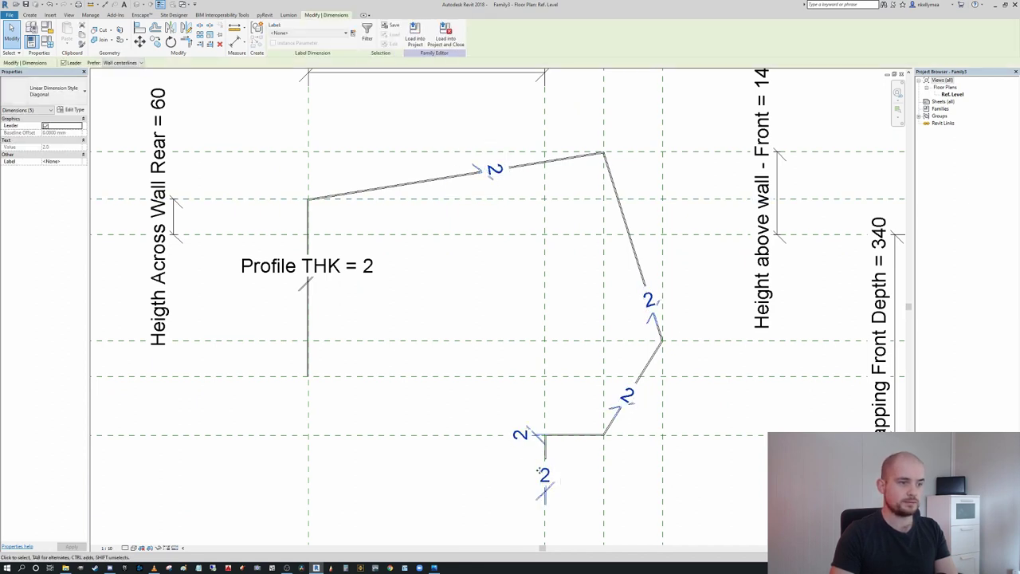
pyautogui.click(310, 32)
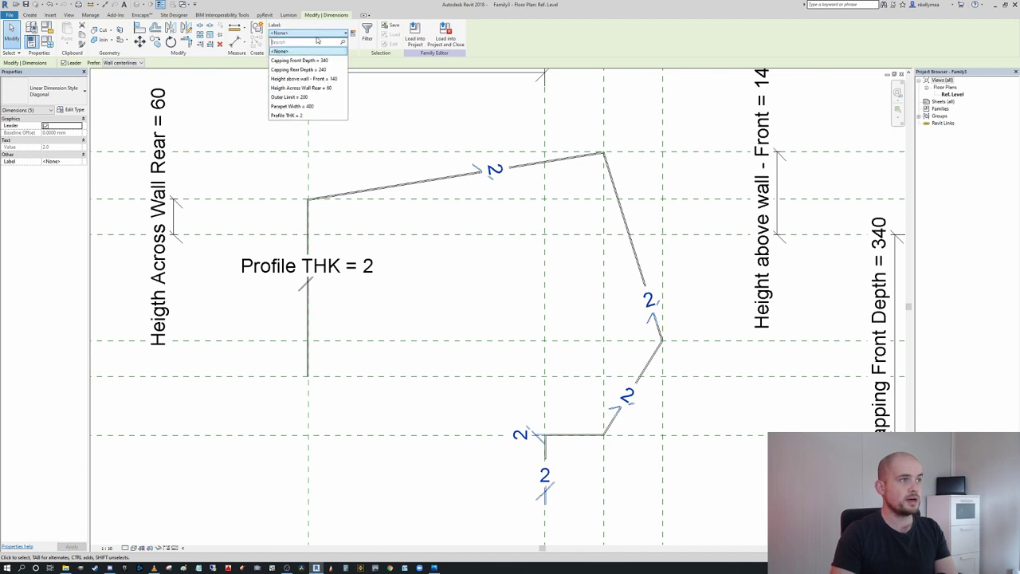
pyautogui.click(296, 116)
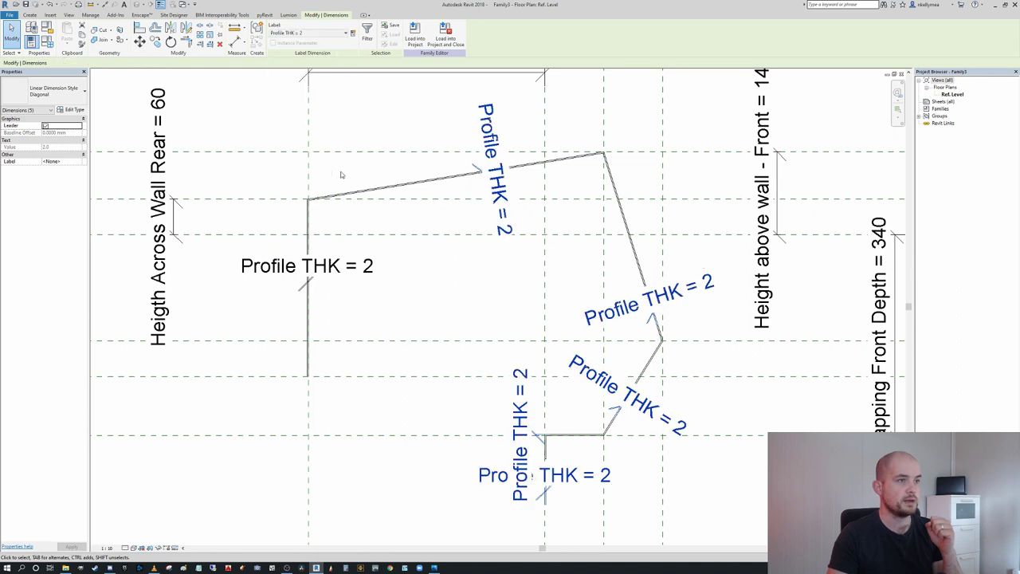
pyautogui.click(400, 295)
# Set the view scale to 1:5 to make the dimension text smaller
pyautogui.scroll(-2, 410, 291)
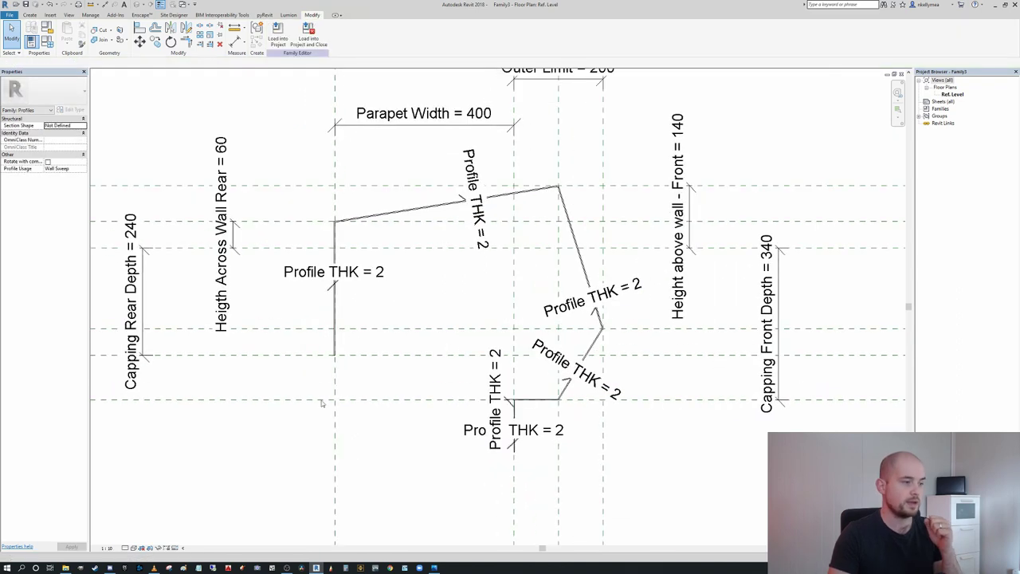
pyautogui.click(106, 547)
pyautogui.click(114, 453)
pyautogui.click(114, 453)
pyautogui.moveTo(389, 290); pyautogui.dragTo(465, 363, button='middle')
pyautogui.scroll(-2, 463, 363)
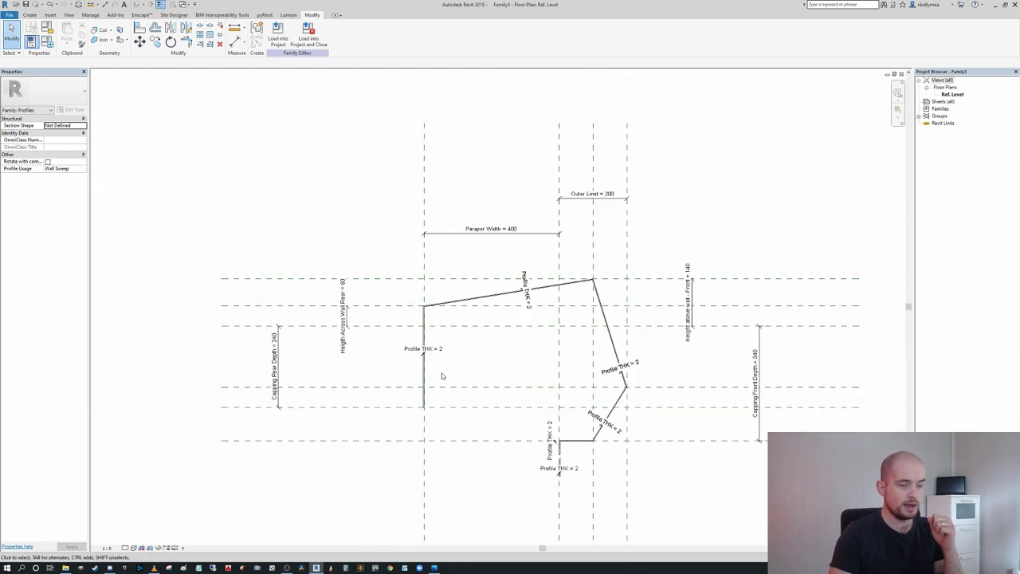
pyautogui.moveTo(526, 371); pyautogui.dragTo(379, 367, button='middle')
pyautogui.scroll(1, 379, 367)
pyautogui.click(498, 229)
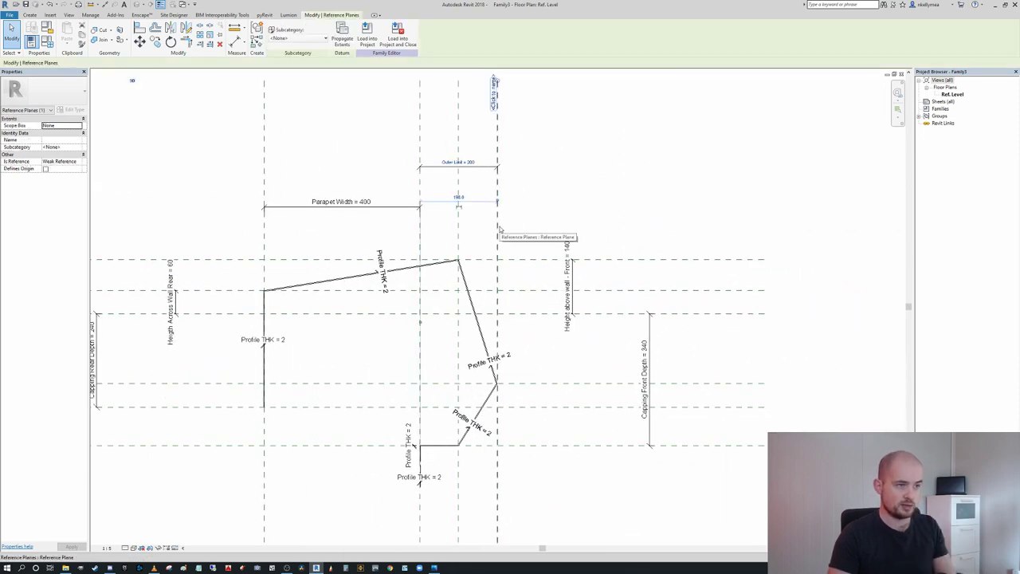
pyautogui.moveTo(499, 227)
pyautogui.mouseDown()
pyautogui.moveTo(508, 227)
pyautogui.moveTo(499, 226)
pyautogui.mouseUp()
pyautogui.moveTo(557, 440); pyautogui.dragTo(564, 423, button='middle')
pyautogui.click(523, 451)
# Add an aligned dimension for the depth of the short vertical fixing leg, from the lowest horizontal reference plane to the leg's end line
pyautogui.press('d')
pyautogui.press('i')
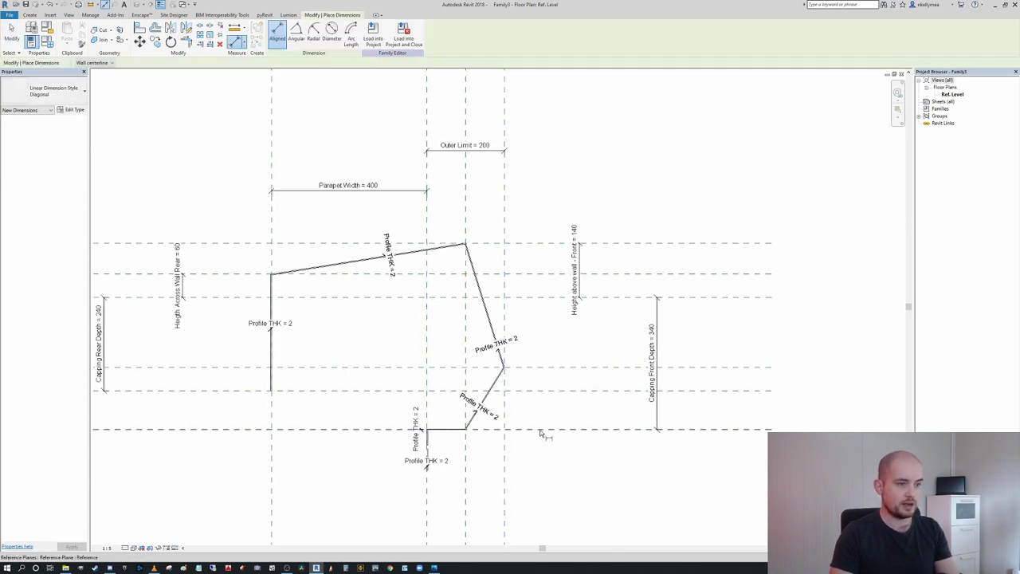
pyautogui.scroll(5, 430, 442)
pyautogui.click(434, 431)
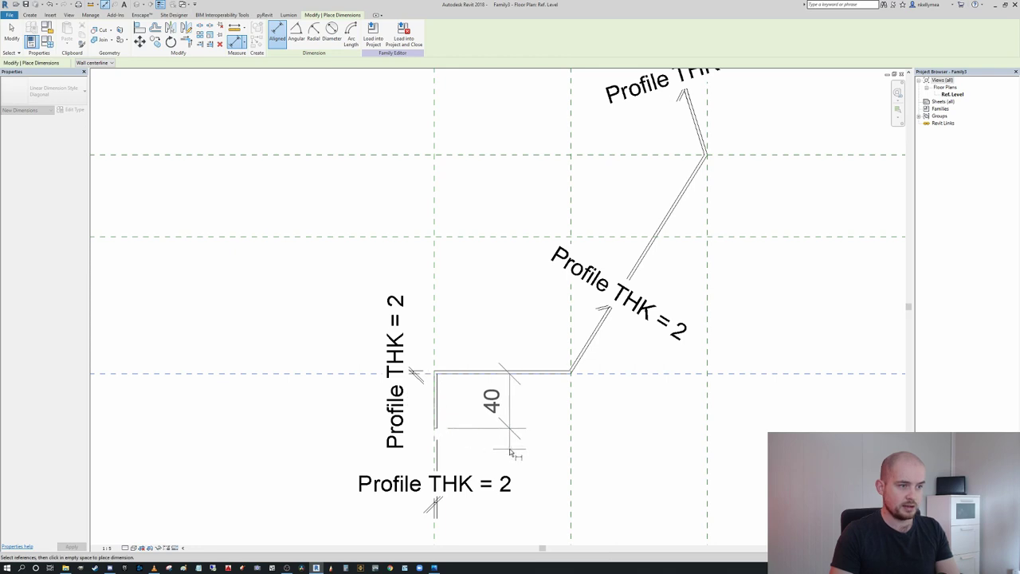
pyautogui.click(495, 443)
pyautogui.scroll(-3, 491, 443)
pyautogui.moveTo(494, 446); pyautogui.dragTo(500, 425, button='middle')
pyautogui.press('Escape')
# Label the short fixing leg's depth dimension with a new type parameter named Fixing Plate Depth, grouped under Dimensions
pyautogui.click(500, 406)
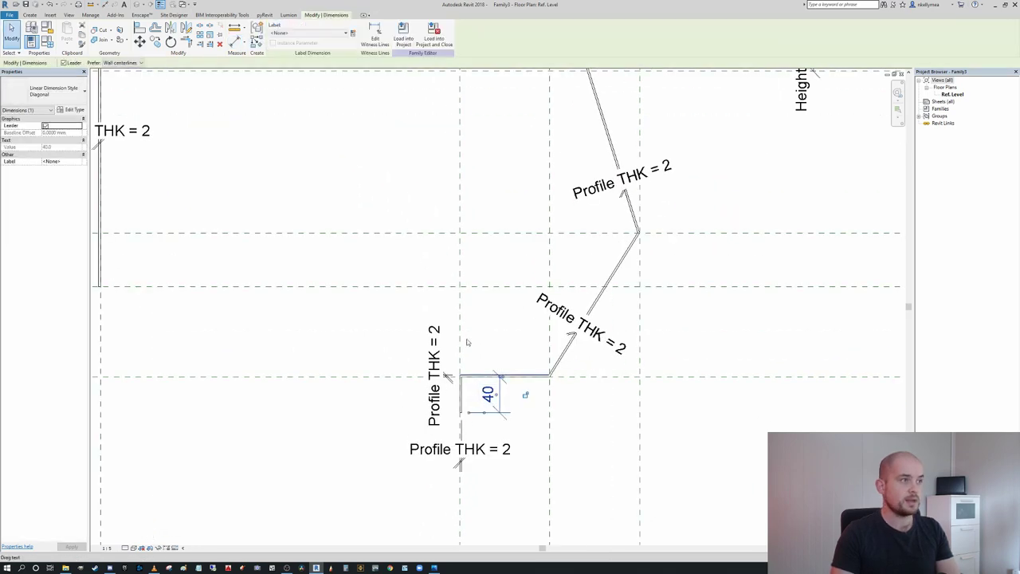
pyautogui.click(352, 32)
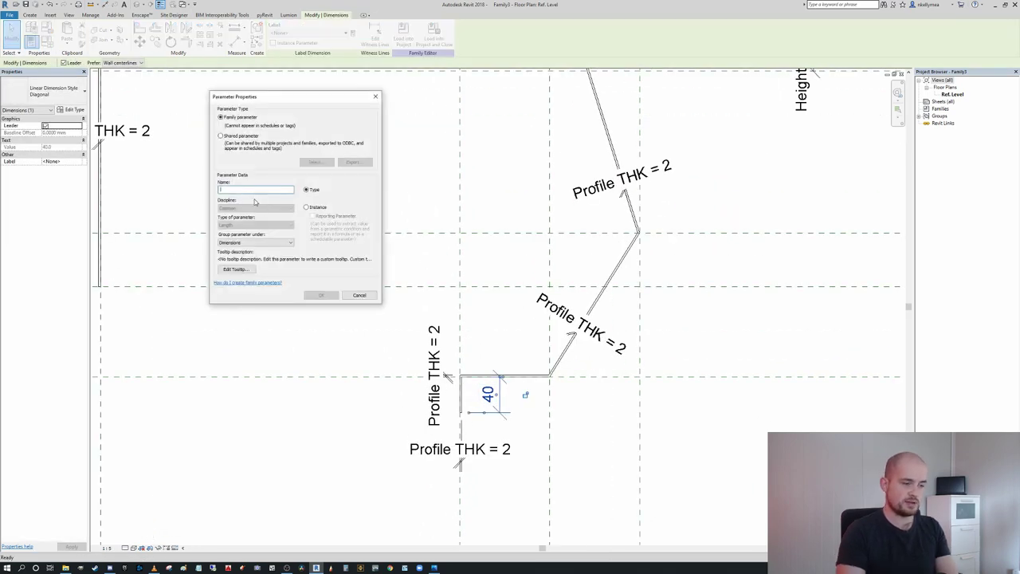
pyautogui.write('Pr')
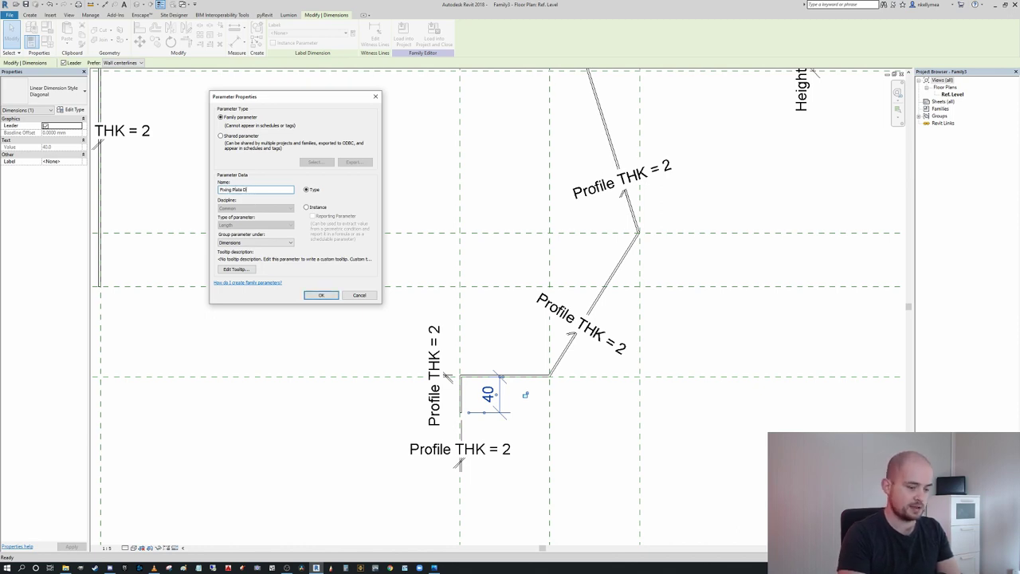
pyautogui.press('Return')
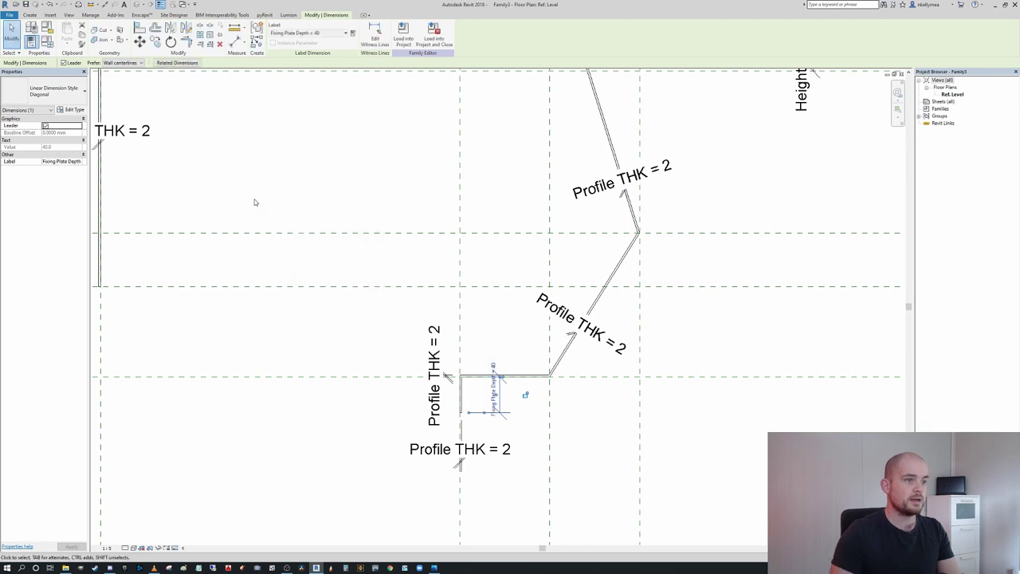
# Move the lowest horizontal reference plane down to a Capping Front Depth of about 353 mm to flex the profile
pyautogui.scroll(-2, 467, 284)
pyautogui.moveTo(678, 396); pyautogui.dragTo(610, 378, button='middle')
pyautogui.click(605, 365)
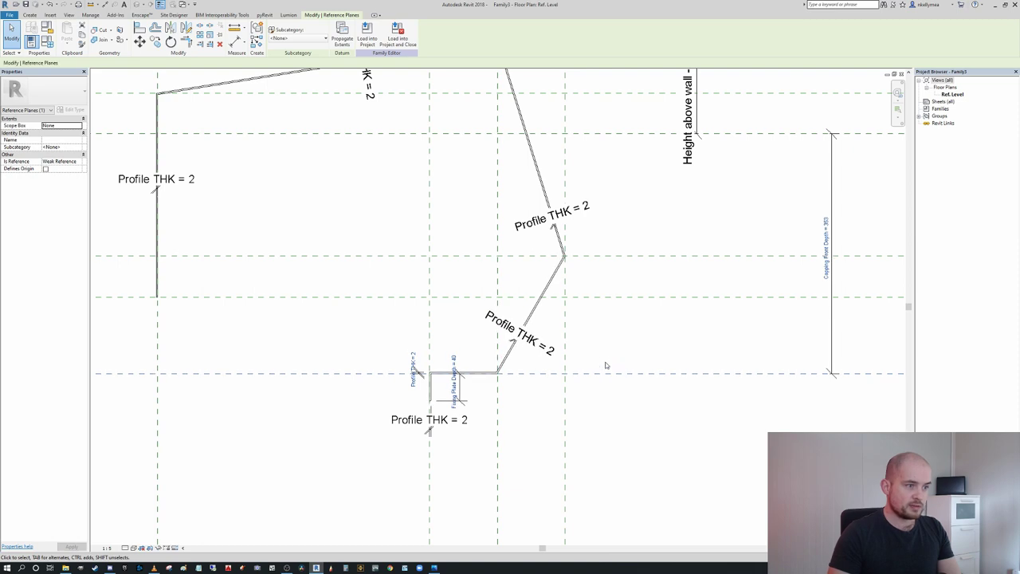
pyautogui.moveTo(604, 365); pyautogui.dragTo(575, 371)
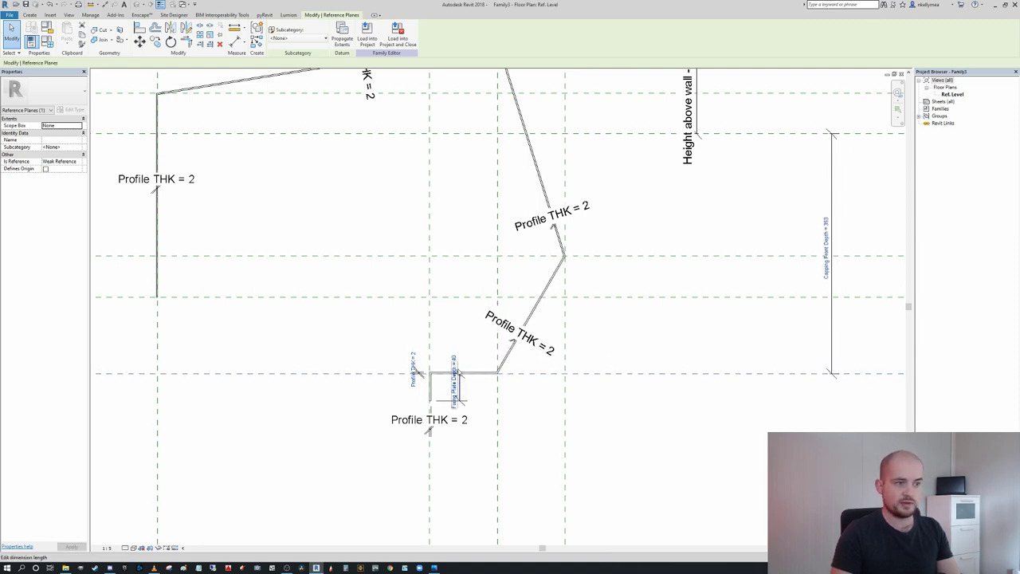
pyautogui.click(603, 407)
pyautogui.scroll(-2, 610, 405)
pyautogui.moveTo(609, 403); pyautogui.dragTo(495, 376, button='middle')
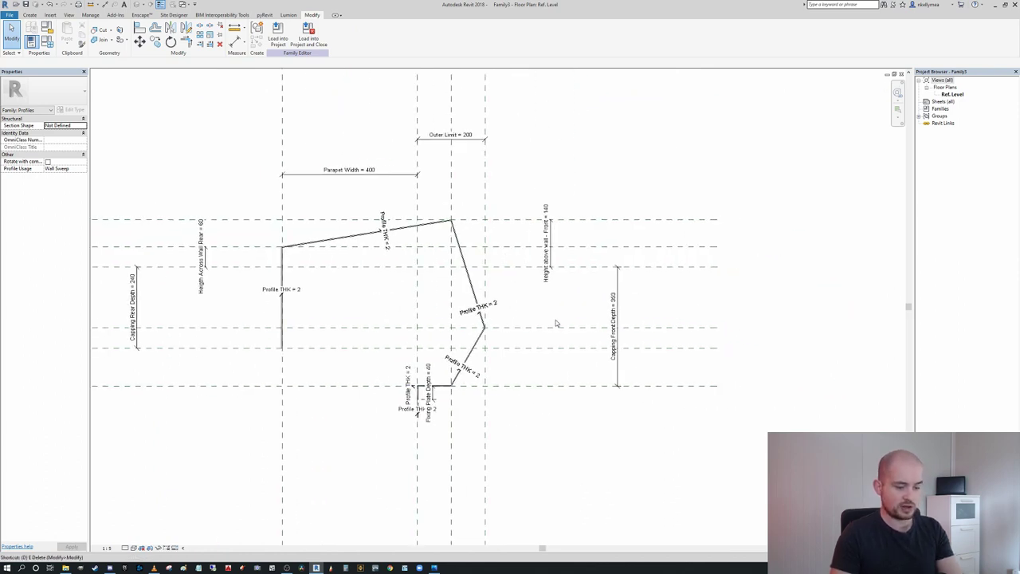
# Add a continuous dimension across the highest, front-corner and lowest horizontal reference planes and make its segments equal
pyautogui.press('i')
pyautogui.click(669, 220)
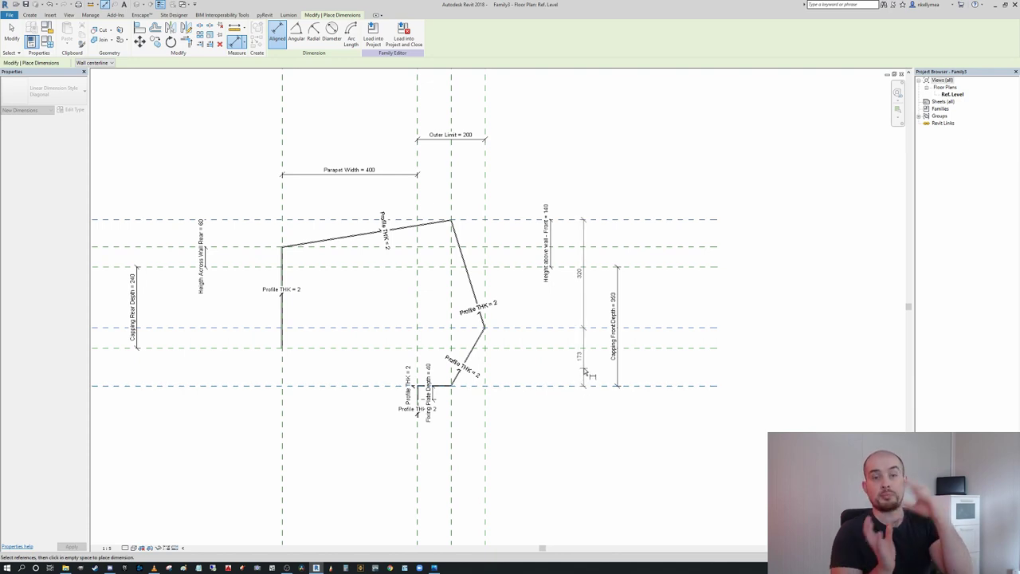
pyautogui.click(585, 371)
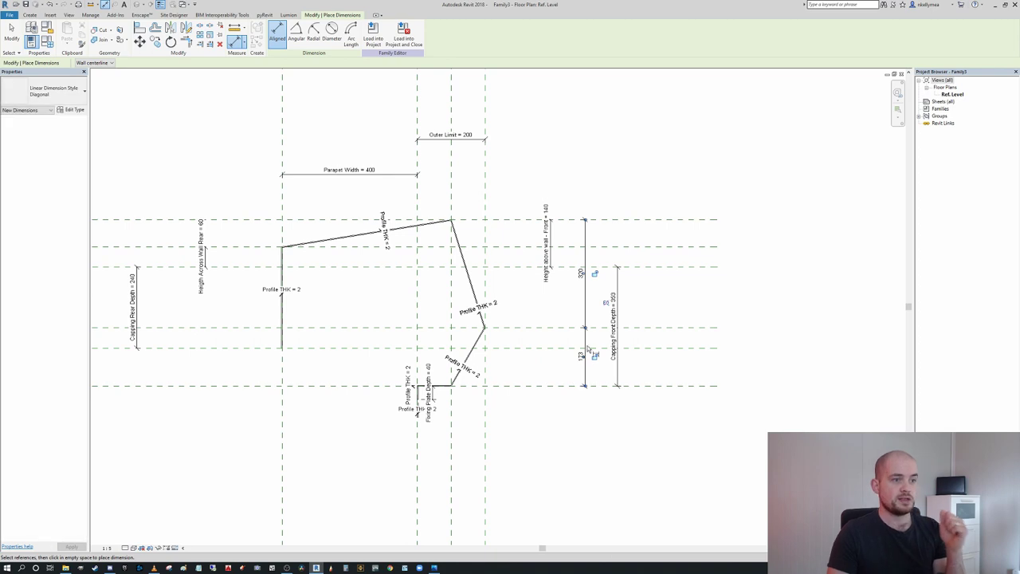
pyautogui.scroll(1, 590, 321)
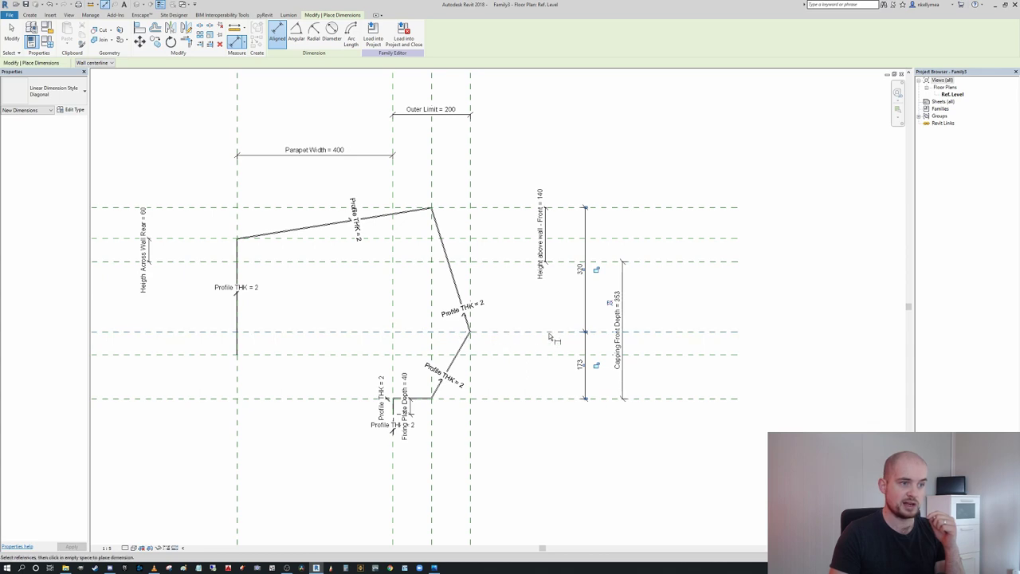
pyautogui.click(610, 306)
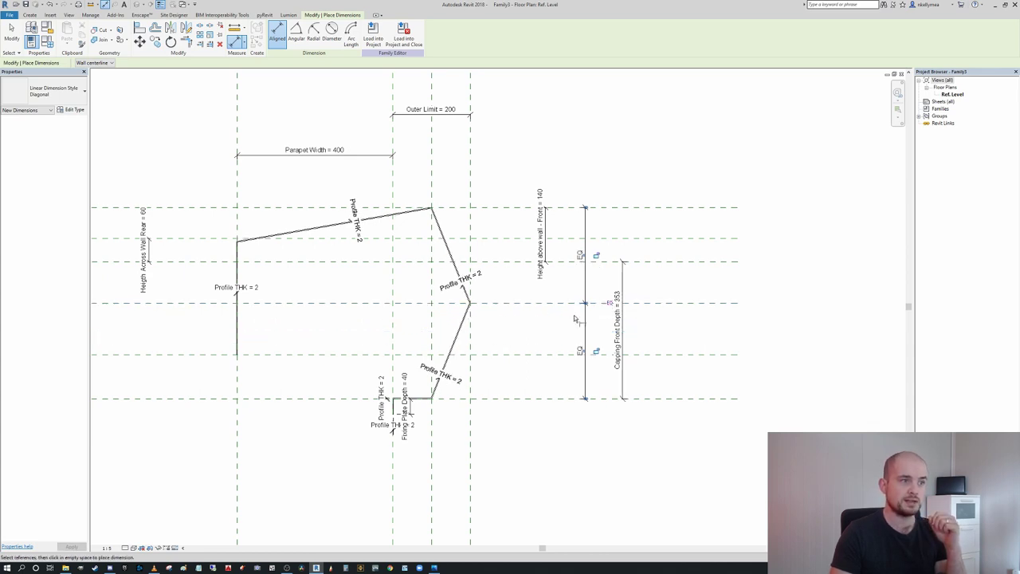
pyautogui.scroll(-2, 496, 321)
pyautogui.press('Escape')
pyautogui.press('Escape')
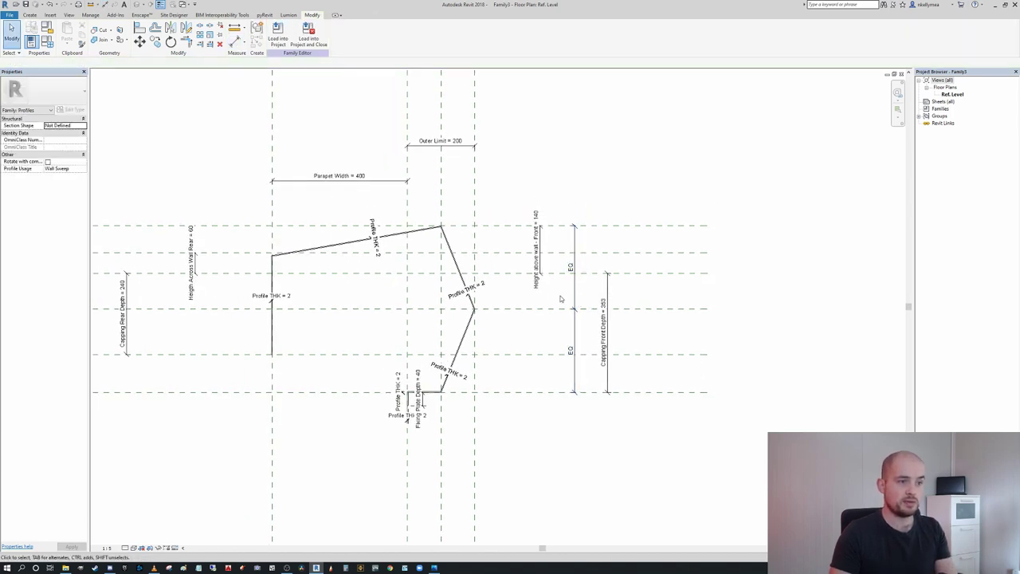
# Move the vertical equality dimension outward, past the Capping Front Depth dimension
pyautogui.click(576, 295)
pyautogui.hotkey('shift', 'Right')
pyautogui.hotkey('shift', 'Right')
pyautogui.hotkey('shift', 'Right')
pyautogui.press('Escape')
pyautogui.moveTo(579, 280); pyautogui.dragTo(620, 286, button='middle')
pyautogui.scroll(-1, 620, 286)
pyautogui.scroll(4, 495, 358)
pyautogui.scroll(-3, 524, 422)
pyautogui.scroll(1, 523, 388)
pyautogui.moveTo(534, 207); pyautogui.dragTo(534, 233, button='middle')
# Dimension the three vertical reference planes across the Outer Limit zone, adding the middle plane's witness line, and make the segments equal
pyautogui.press('i')
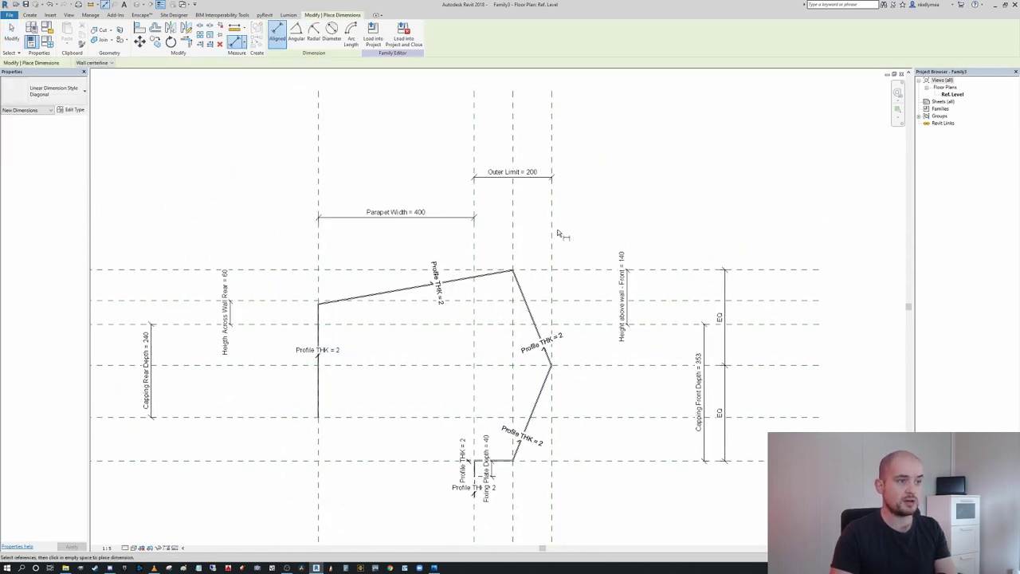
pyautogui.click(552, 228)
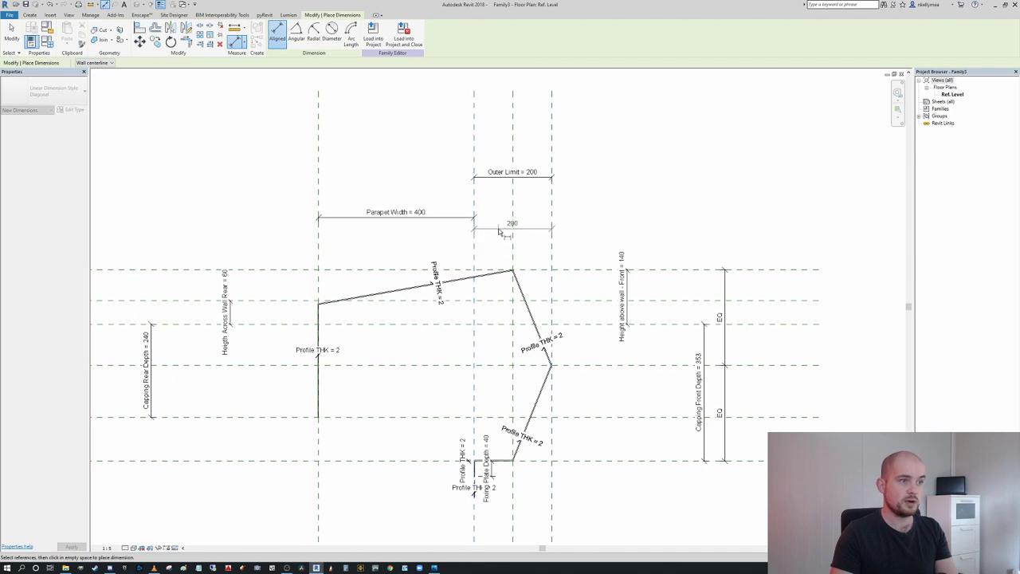
pyautogui.scroll(2, 510, 232)
pyautogui.click(513, 229)
pyautogui.press('Escape')
pyautogui.click(541, 228)
pyautogui.click(376, 37)
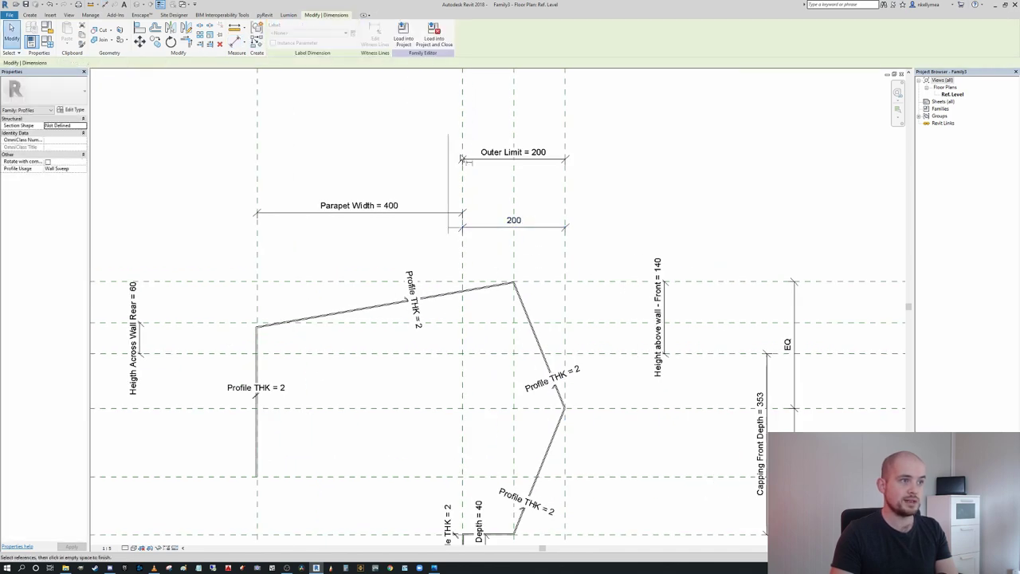
pyautogui.click(525, 228)
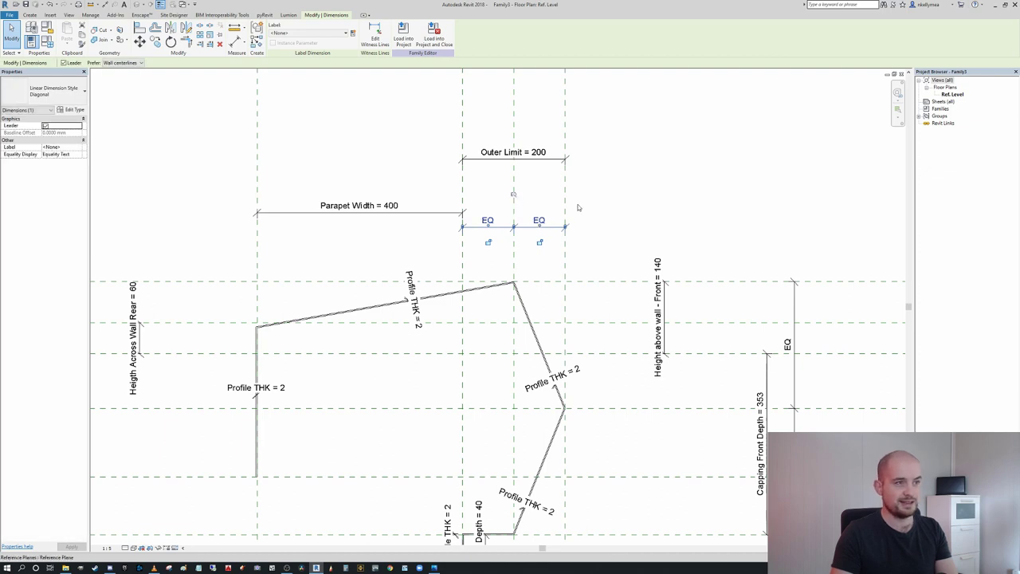
pyautogui.scroll(-2, 569, 204)
pyautogui.moveTo(569, 204); pyautogui.dragTo(559, 243, button='middle')
pyautogui.press('Escape')
# Nudge the outermost vertical reference plane inward to an Outer Limit of about 185 mm to test the equality constraint
pyautogui.click(558, 232)
pyautogui.press('Left')
pyautogui.press('Left')
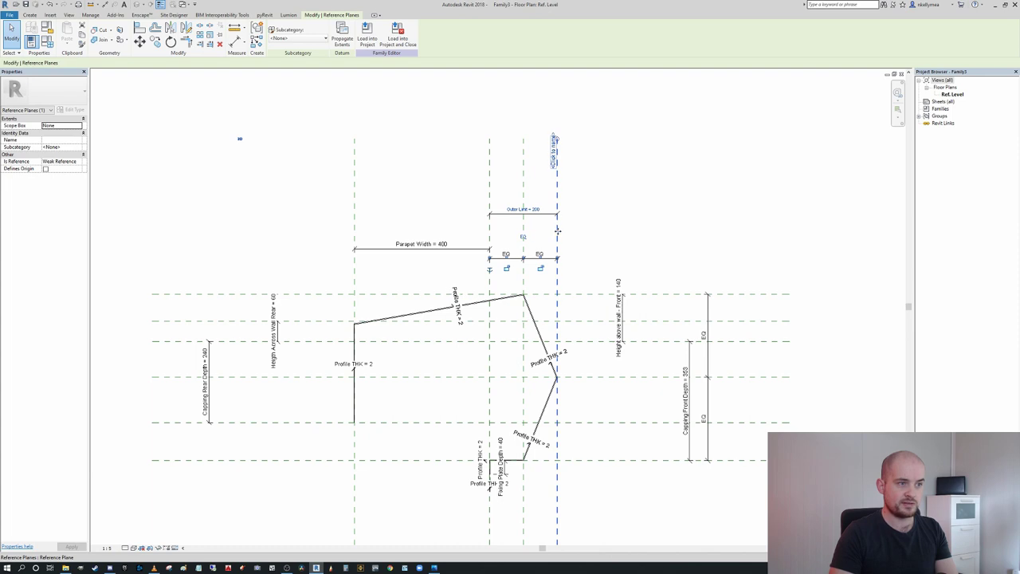
pyautogui.press('Escape')
pyautogui.scroll(3, 580, 239)
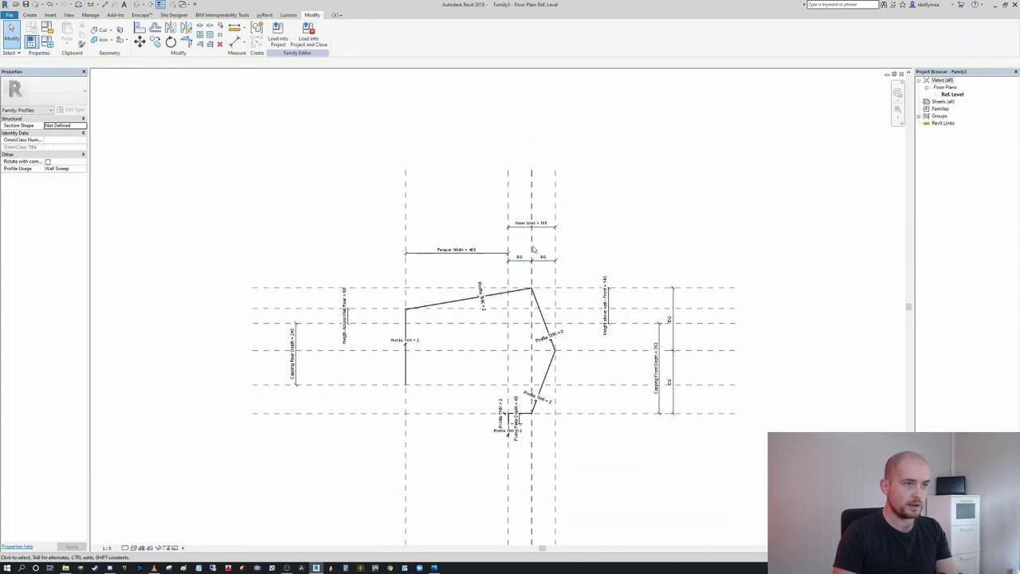
pyautogui.scroll(-2, 545, 244)
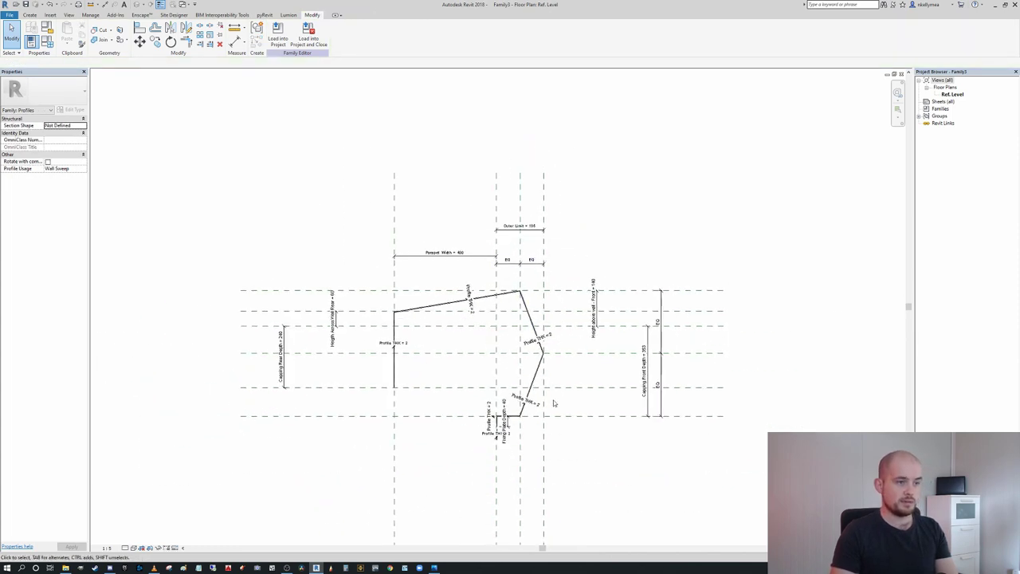
pyautogui.scroll(1, 556, 413)
pyautogui.moveTo(553, 415); pyautogui.dragTo(627, 391, button='middle')
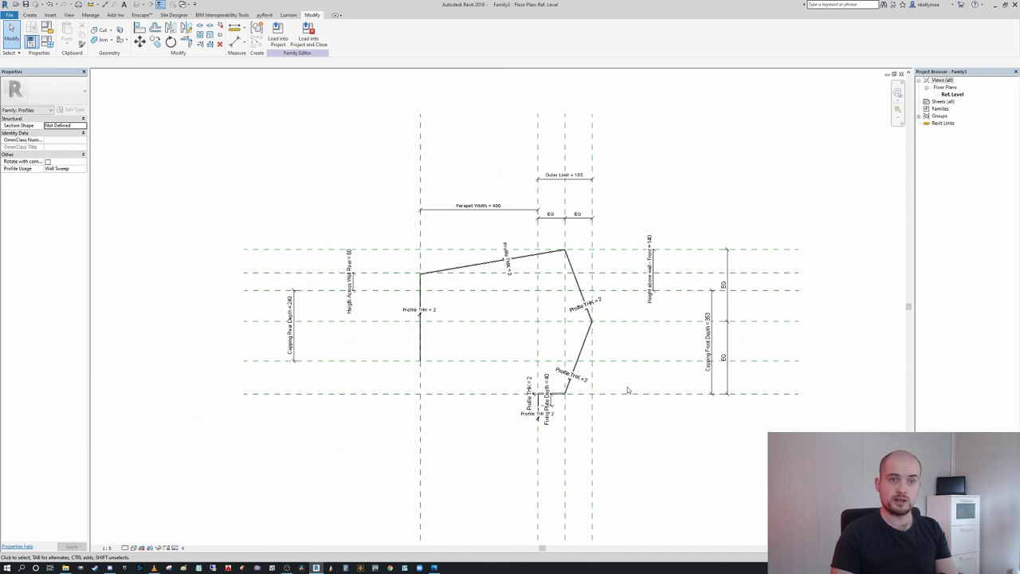
# Examine how the profile's rear upper corner lines up with the reference planes and review the whole outline
pyautogui.scroll(-2, 600, 365)
pyautogui.scroll(1, 524, 367)
pyautogui.moveTo(597, 350)
pyautogui.mouseDown(button='middle')
pyautogui.moveTo(523, 367)
pyautogui.moveTo(594, 361)
pyautogui.mouseUp(button='middle')
pyautogui.scroll(1, 530, 364)
pyautogui.scroll(1, 594, 360)
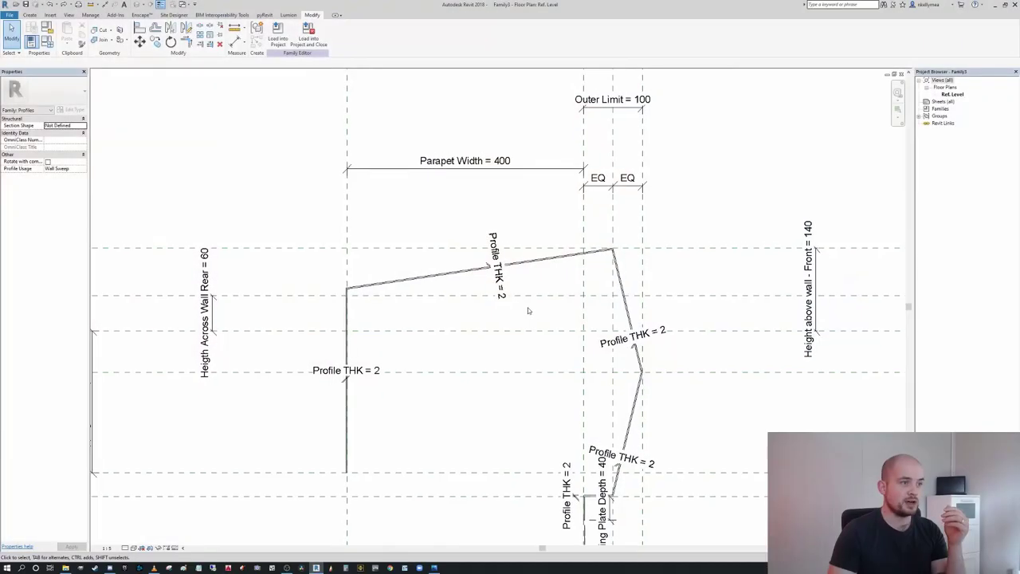
pyautogui.scroll(2, 492, 316)
pyautogui.scroll(-2, 569, 312)
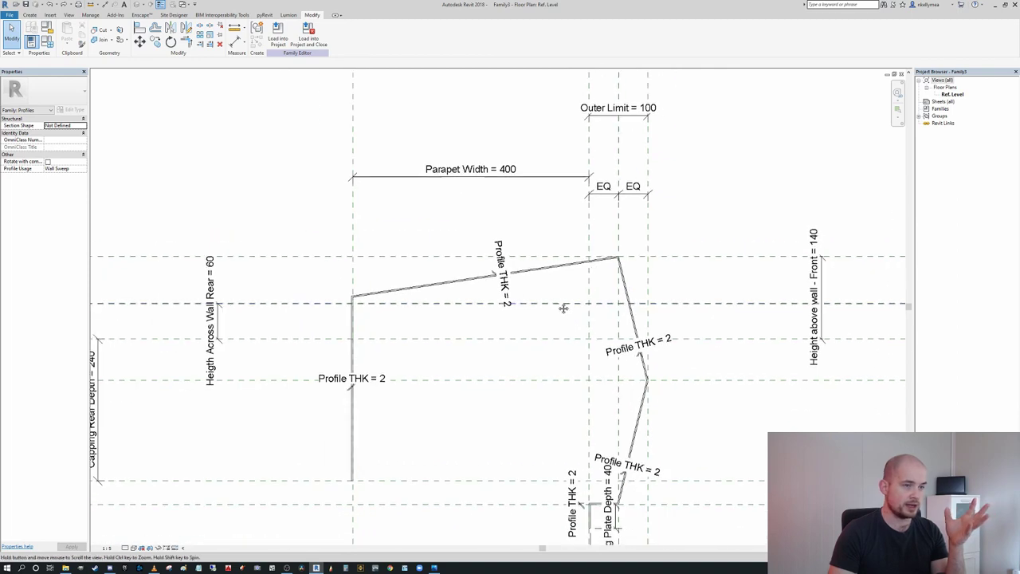
pyautogui.moveTo(564, 299); pyautogui.dragTo(481, 239, button='middle')
pyautogui.scroll(4, 394, 218)
pyautogui.moveTo(247, 250); pyautogui.dragTo(385, 247, button='middle')
pyautogui.scroll(4, 316, 248)
pyautogui.moveTo(315, 248); pyautogui.dragTo(558, 239, button='middle')
pyautogui.scroll(-2, 581, 292)
pyautogui.moveTo(581, 291); pyautogui.dragTo(460, 287, button='middle')
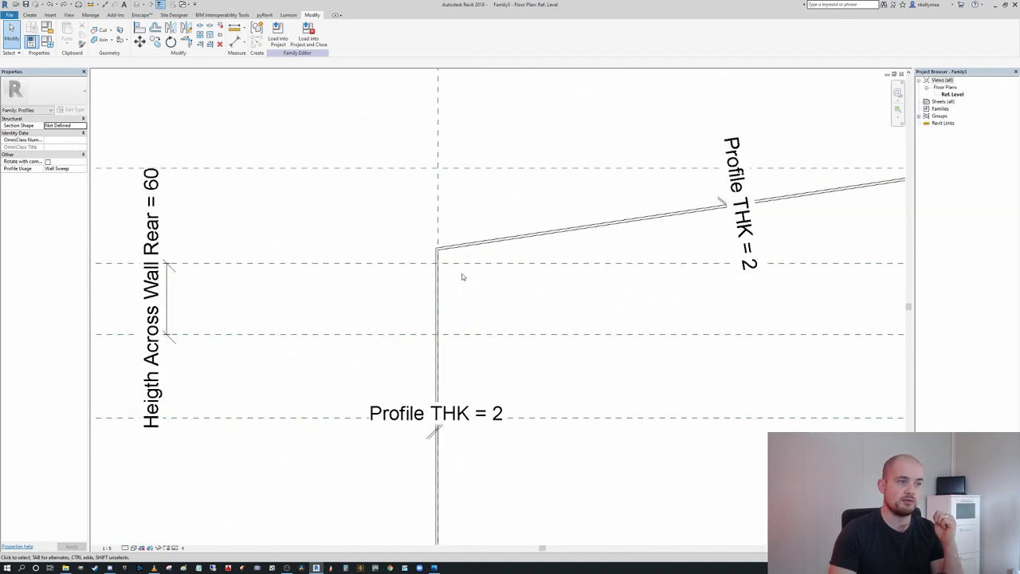
pyautogui.scroll(-3, 462, 275)
pyautogui.click(477, 268)
pyautogui.click(522, 288)
pyautogui.scroll(-1, 535, 279)
pyautogui.moveTo(538, 280); pyautogui.dragTo(433, 286, button='middle')
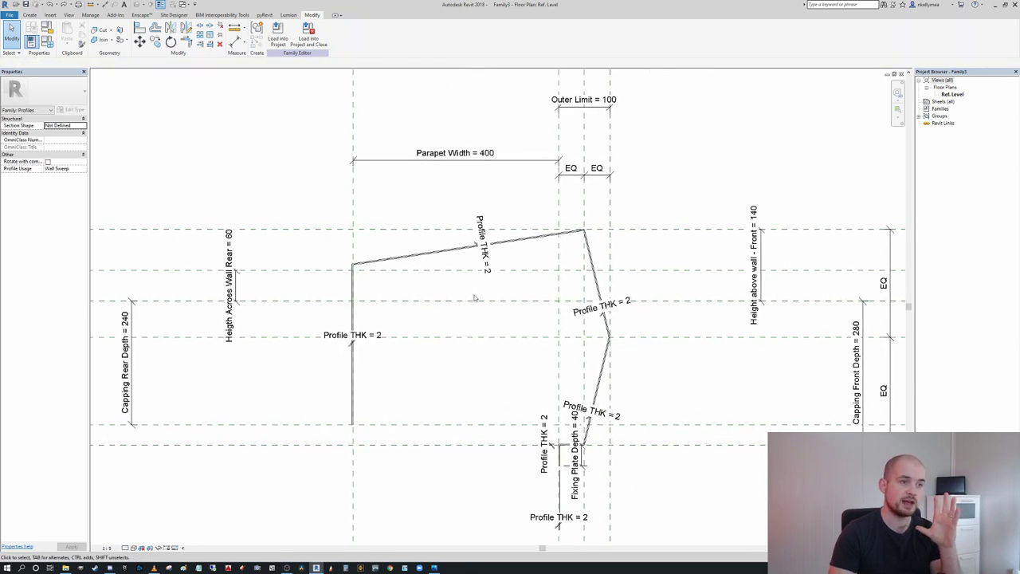
# Examine the front upper corner where the sloping top section meets the sloping front section
pyautogui.moveTo(503, 300); pyautogui.dragTo(478, 330, button='middle')
pyautogui.scroll(2, 347, 294)
pyautogui.scroll(2, 347, 294)
pyautogui.moveTo(815, 244); pyautogui.dragTo(758, 224, button='middle')
pyautogui.scroll(4, 692, 224)
pyautogui.scroll(-4, 693, 230)
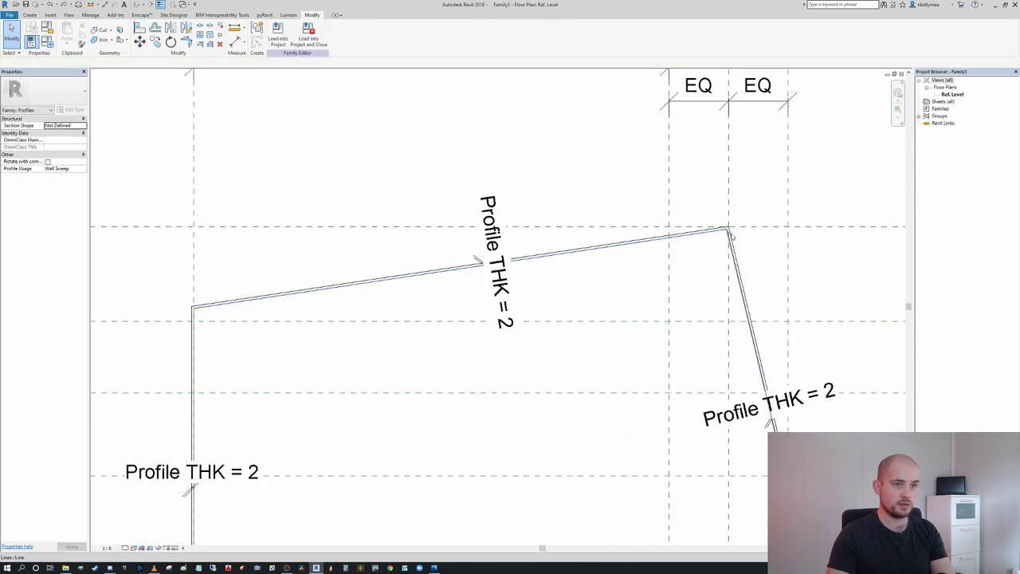
# Pull the outer lines of the sloping top and sloping front sections back from the front upper corner
pyautogui.scroll(2, 693, 233)
pyautogui.click(696, 233)
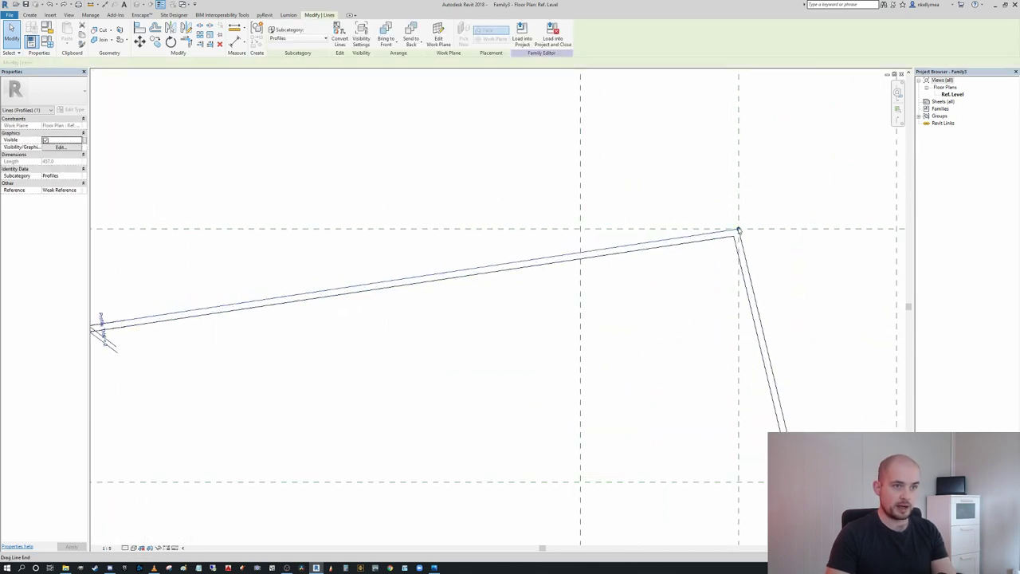
pyautogui.moveTo(602, 241); pyautogui.dragTo(604, 248)
pyautogui.press('Escape')
pyautogui.click(743, 244)
pyautogui.moveTo(739, 230); pyautogui.dragTo(758, 303)
# Snap the sloping front section's outer line to the upper horizontal and middle vertical reference plane intersection and lock its alignment
pyautogui.scroll(-7, 661, 187)
pyautogui.scroll(4, 729, 227)
pyautogui.scroll(2, 685, 235)
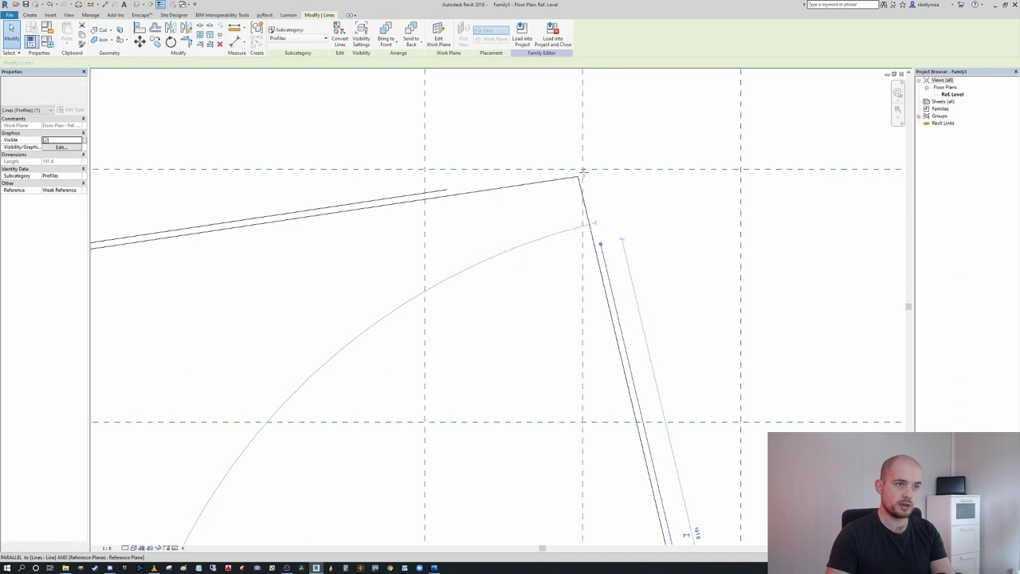
pyautogui.moveTo(582, 171); pyautogui.dragTo(583, 170)
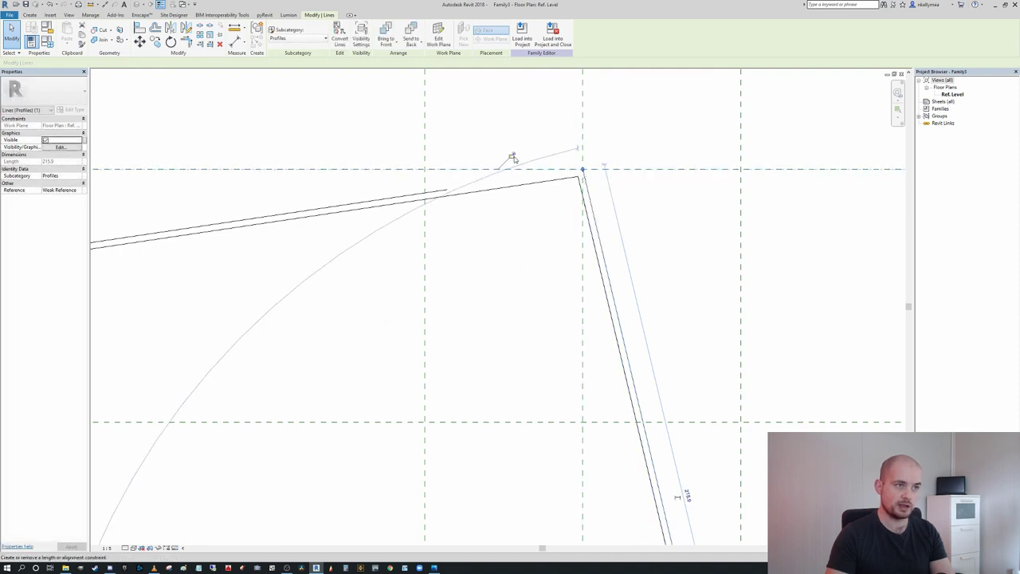
pyautogui.click(519, 133)
# Extend the sloping top section's outer line back to the front upper corner and lock it to the upper horizontal reference plane
pyautogui.moveTo(450, 181); pyautogui.dragTo(458, 248, button='middle')
pyautogui.moveTo(451, 259); pyautogui.dragTo(589, 236)
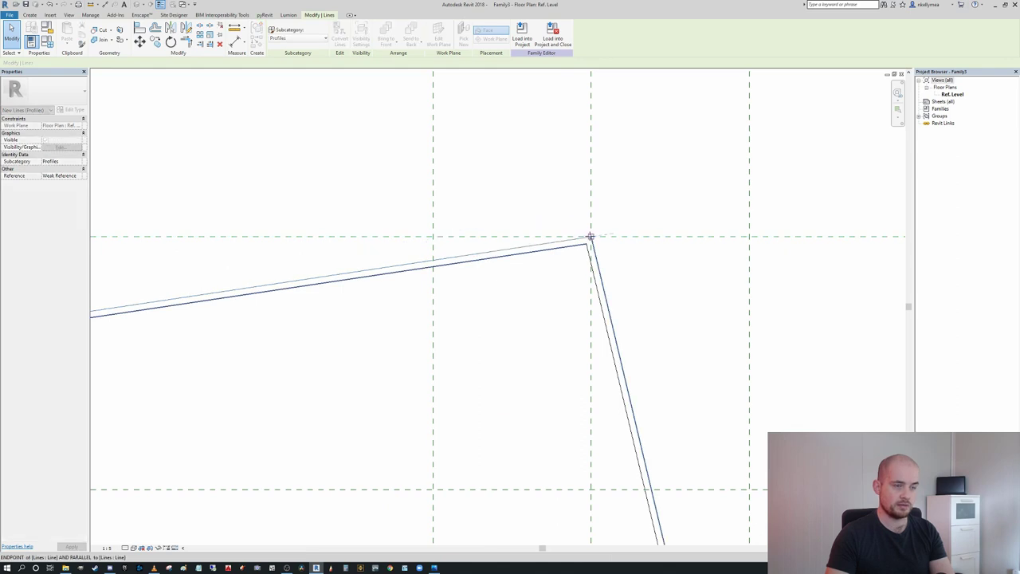
pyautogui.press('i')
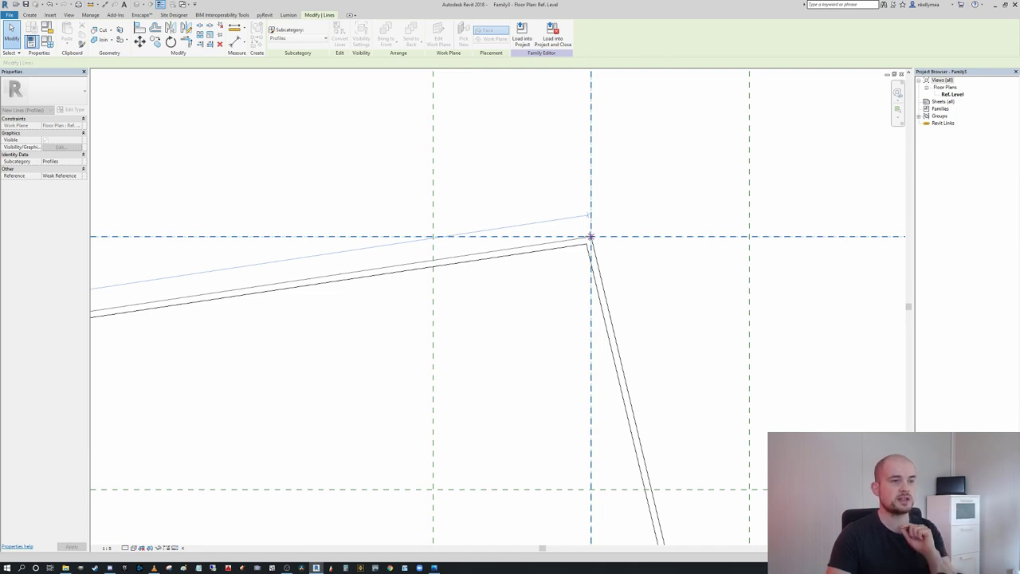
pyautogui.moveTo(591, 237); pyautogui.dragTo(591, 237)
pyautogui.click(514, 224)
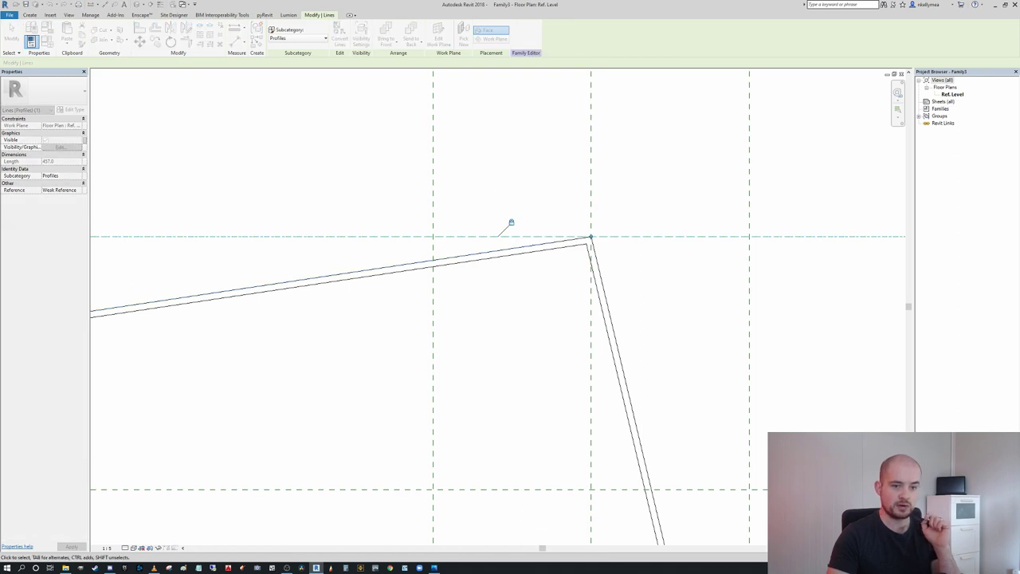
pyautogui.click(679, 327)
# Delete the Profile THK dimension on the sloping top section
pyautogui.scroll(-5, 617, 261)
pyautogui.moveTo(609, 315); pyautogui.dragTo(863, 305, button='middle')
pyautogui.scroll(2, 704, 289)
pyautogui.moveTo(704, 289); pyautogui.dragTo(610, 286, button='middle')
pyautogui.scroll(-2, 610, 286)
pyautogui.click(566, 287)
pyautogui.scroll(3, 365, 302)
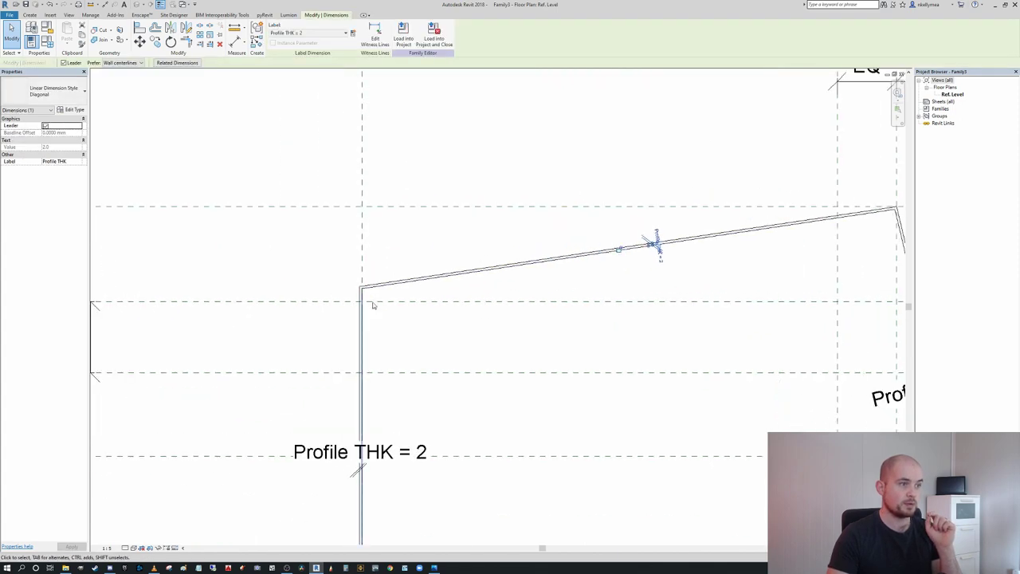
pyautogui.click(383, 292)
pyautogui.scroll(-1, 383, 293)
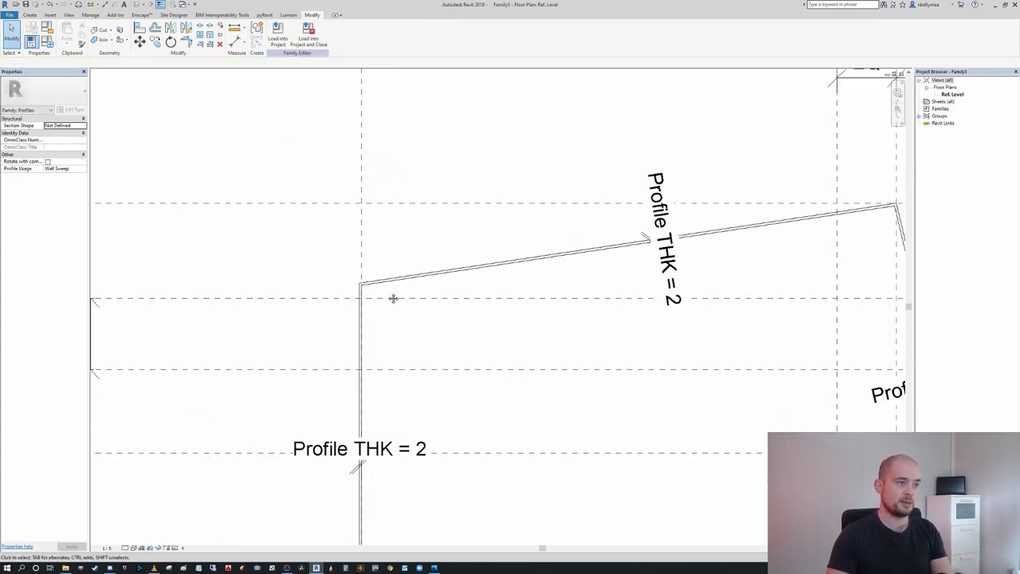
pyautogui.click(630, 243)
pyautogui.press('Delete')
# Pull the upper end of the rear section's inner vertical line down, away from the rear upper corner
pyautogui.scroll(-1, 637, 255)
pyautogui.scroll(-1, 364, 296)
pyautogui.scroll(3, 422, 275)
pyautogui.click(471, 245)
pyautogui.scroll(-2, 455, 278)
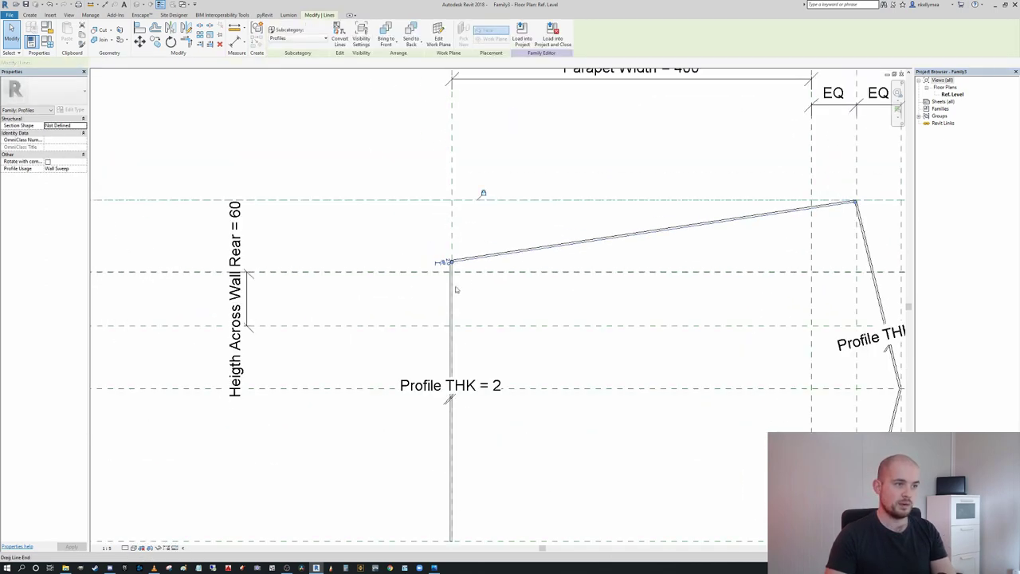
pyautogui.scroll(3, 453, 264)
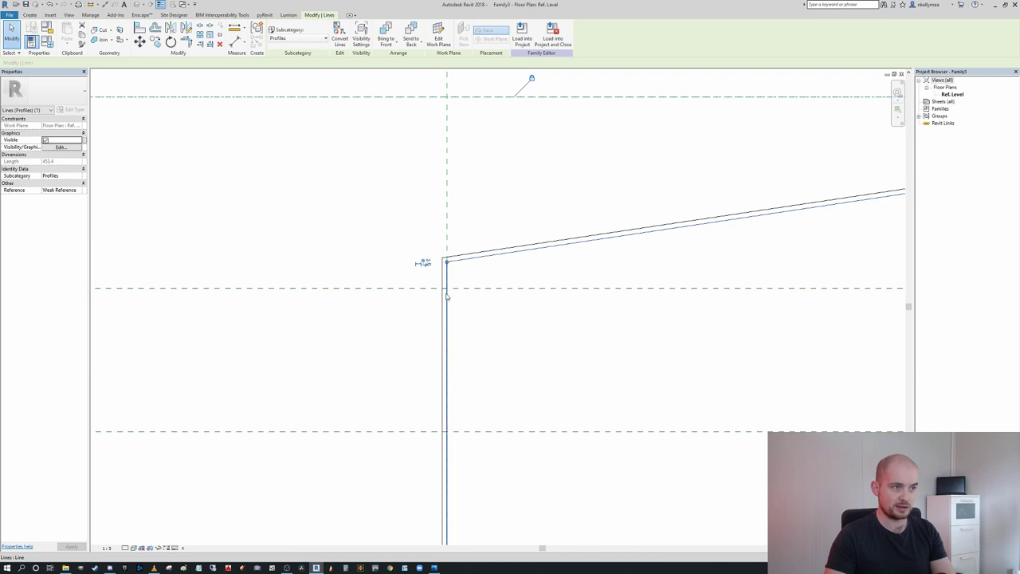
pyautogui.scroll(-1, 484, 289)
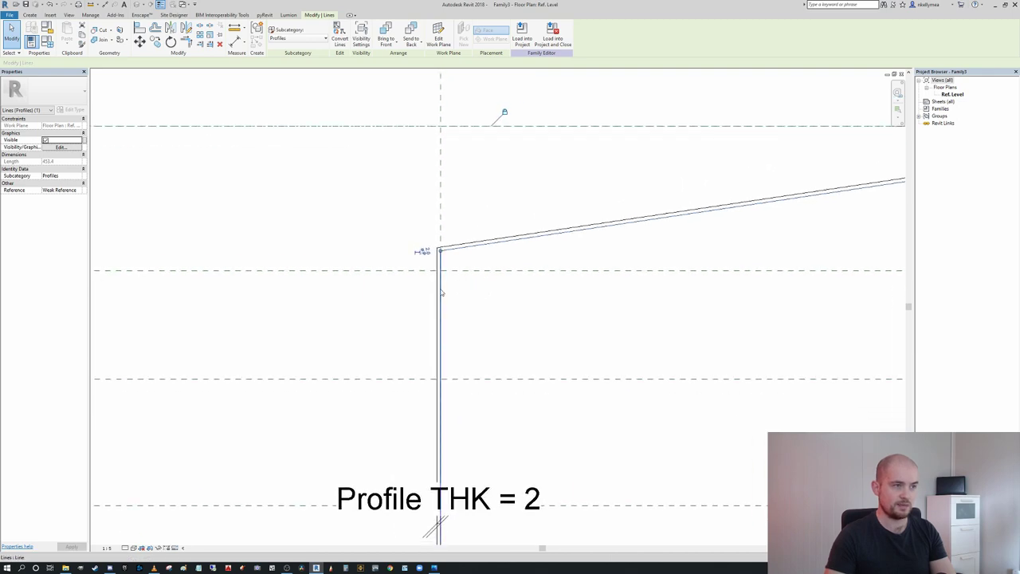
pyautogui.scroll(2, 444, 259)
pyautogui.moveTo(439, 249); pyautogui.dragTo(442, 319)
# Snap the rear end of the top section's inner line to the intersection of the rear vertical and rear height reference planes
pyautogui.click(448, 250)
pyautogui.click(450, 247)
pyautogui.scroll(2, 442, 253)
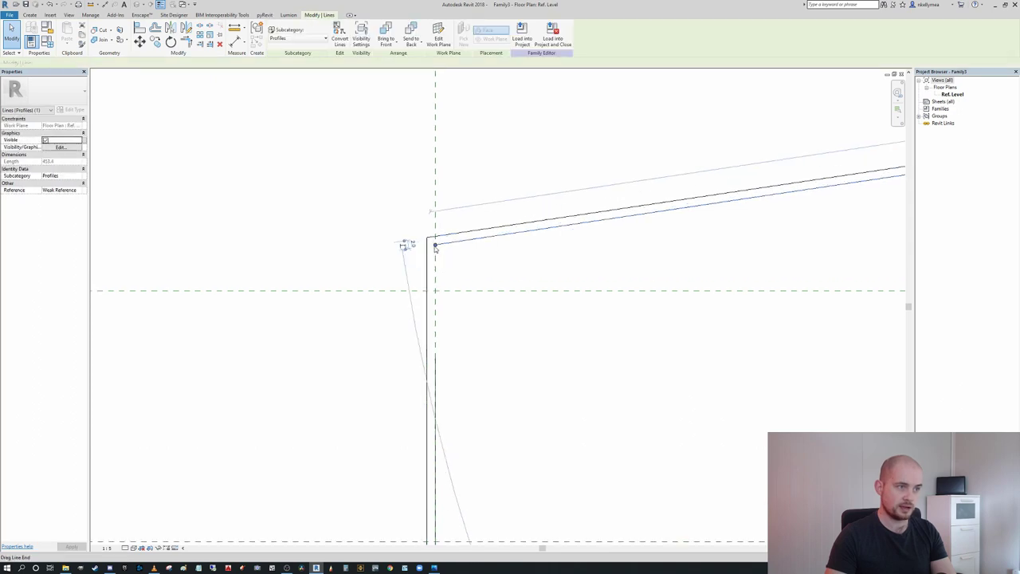
pyautogui.scroll(-3, 436, 249)
pyautogui.moveTo(558, 273); pyautogui.dragTo(442, 271, button='middle')
pyautogui.scroll(-2, 442, 270)
pyautogui.moveTo(731, 212); pyautogui.dragTo(493, 247, button='middle')
pyautogui.scroll(1, 740, 212)
pyautogui.scroll(3, 744, 202)
pyautogui.scroll(-2, 734, 198)
pyautogui.moveTo(559, 276); pyautogui.dragTo(762, 255, button='middle')
pyautogui.moveTo(505, 292); pyautogui.dragTo(729, 258, button='middle')
pyautogui.scroll(4, 388, 280)
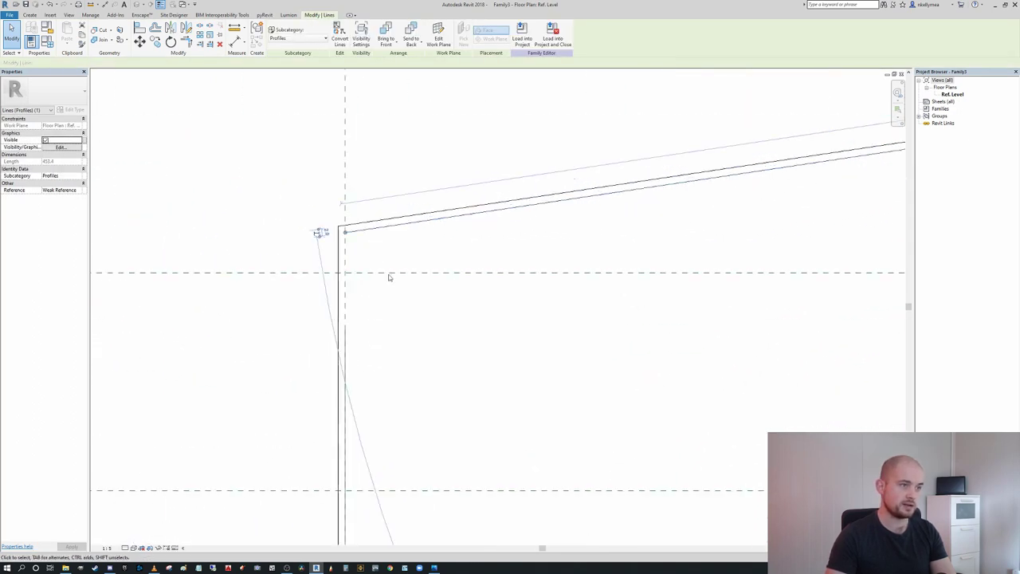
pyautogui.moveTo(326, 219); pyautogui.dragTo(326, 278)
pyautogui.scroll(-1, 351, 286)
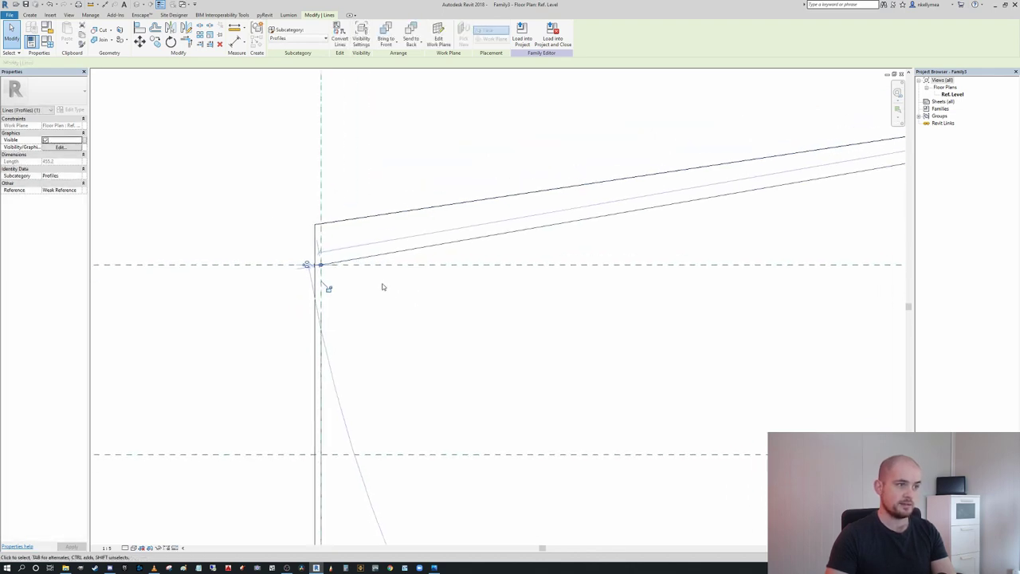
pyautogui.click(432, 305)
pyautogui.scroll(-2, 433, 305)
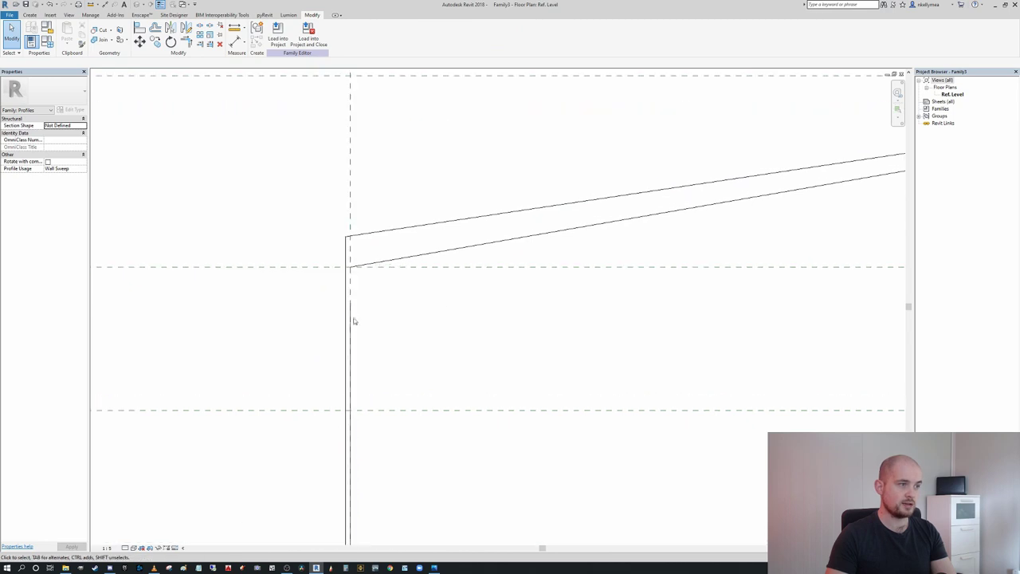
# Extend the rear section's inner vertical line up to meet the inner sloping line at the reference plane intersection
pyautogui.scroll(2, 356, 300)
pyautogui.click(347, 308)
pyautogui.moveTo(347, 255); pyautogui.dragTo(347, 244)
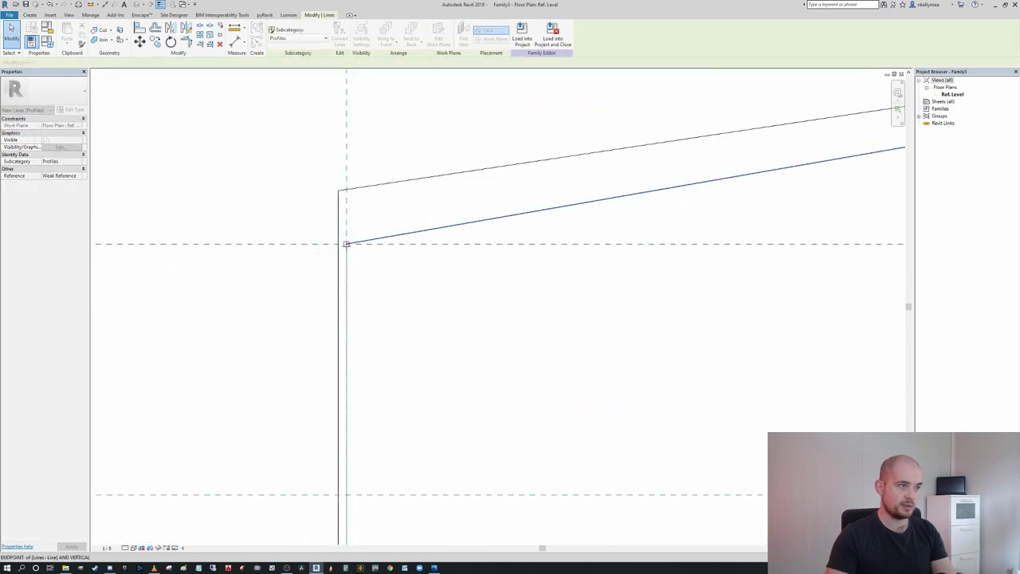
pyautogui.scroll(-4, 446, 288)
pyautogui.moveTo(448, 301); pyautogui.dragTo(419, 324, button='middle')
pyautogui.click(419, 323)
# Lower the rear end of the top section's outer line so it runs parallel and close to the inner sloping line
pyautogui.scroll(1, 399, 315)
pyautogui.scroll(-1, 386, 307)
pyautogui.moveTo(369, 288); pyautogui.dragTo(333, 290, button='middle')
pyautogui.scroll(-2, 332, 292)
pyautogui.scroll(3, 793, 197)
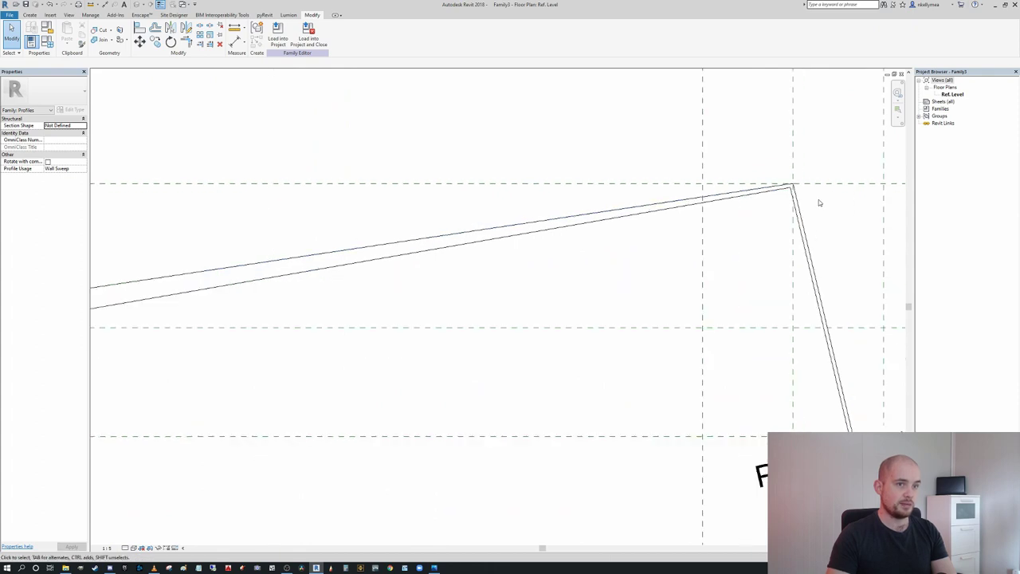
pyautogui.click(779, 192)
pyautogui.scroll(-2, 642, 225)
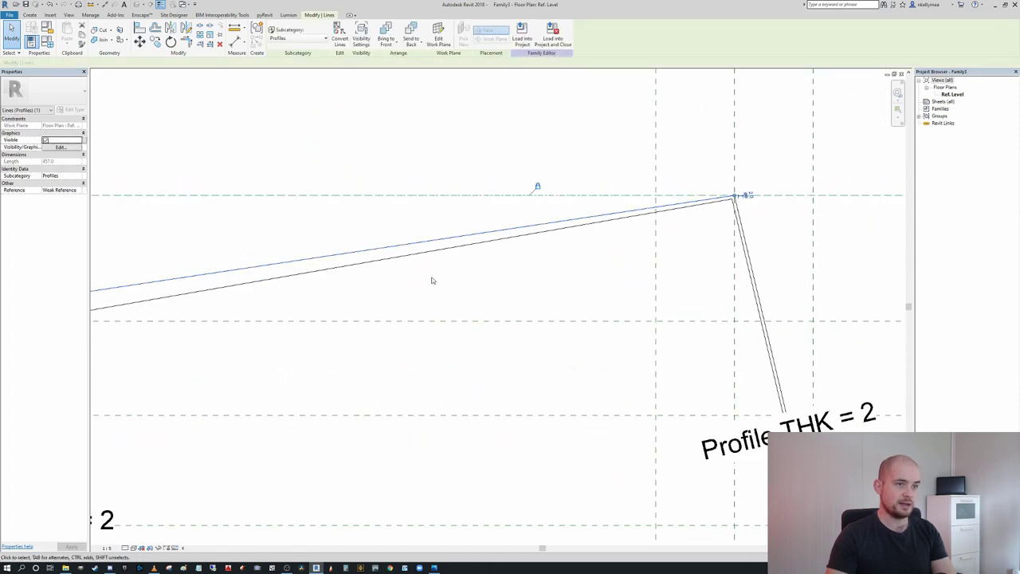
pyautogui.moveTo(120, 327); pyautogui.dragTo(501, 284, button='middle')
pyautogui.scroll(3, 383, 287)
pyautogui.scroll(-2, 429, 255)
pyautogui.moveTo(813, 219); pyautogui.dragTo(471, 275, button='middle')
pyautogui.scroll(3, 841, 189)
pyautogui.scroll(-3, 824, 189)
pyautogui.moveTo(661, 293); pyautogui.dragTo(852, 245, button='middle')
pyautogui.scroll(3, 299, 271)
pyautogui.scroll(-1, 317, 269)
pyautogui.scroll(-2, 545, 255)
pyautogui.scroll(1, 550, 256)
pyautogui.moveTo(571, 255); pyautogui.dragTo(609, 239, button='middle')
pyautogui.scroll(5, 391, 256)
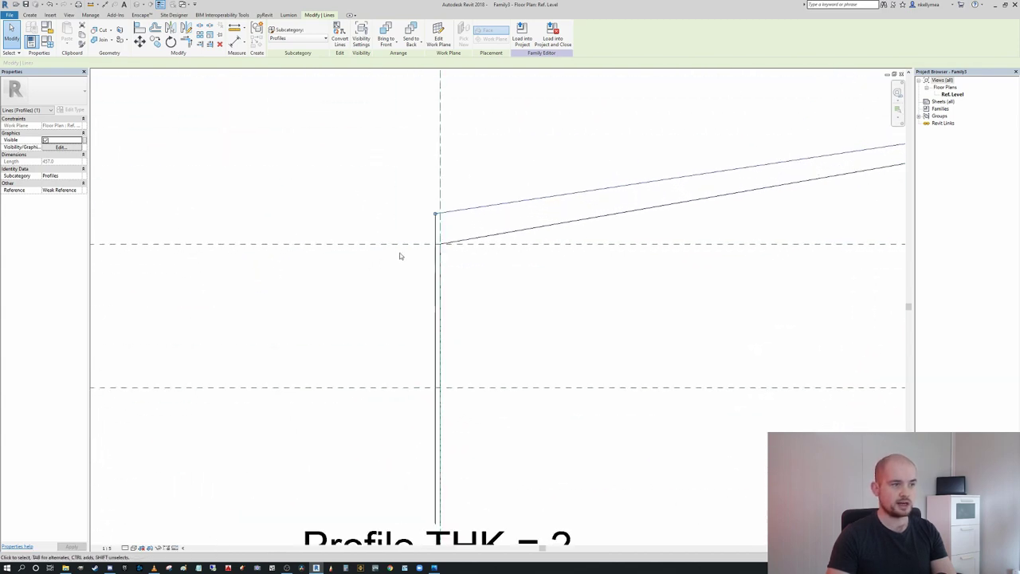
pyautogui.scroll(-2, 426, 247)
pyautogui.scroll(3, 764, 168)
pyautogui.scroll(-2, 717, 177)
pyautogui.scroll(3, 394, 227)
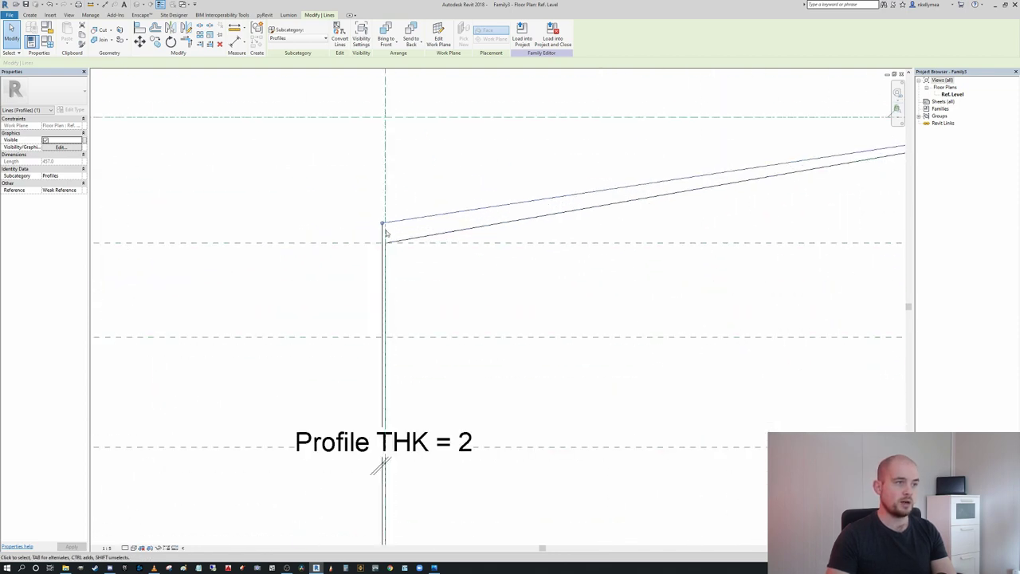
pyautogui.moveTo(390, 220); pyautogui.dragTo(391, 245)
pyautogui.click(455, 206)
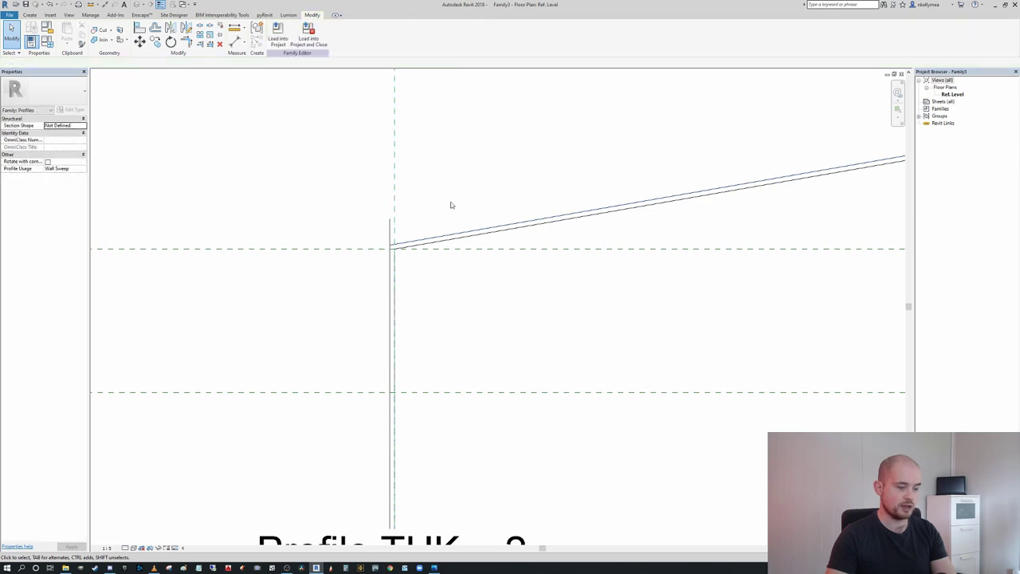
# Trim the rear section's outer vertical line to form a clean corner with the top section's outer line
pyautogui.click(408, 244)
pyautogui.scroll(-2, 458, 290)
pyautogui.moveTo(449, 284); pyautogui.dragTo(392, 277, button='middle')
pyautogui.press('Escape')
pyautogui.click(435, 428)
pyautogui.scroll(-2, 444, 347)
pyautogui.moveTo(443, 345); pyautogui.dragTo(392, 339, button='middle')
pyautogui.scroll(5, 373, 373)
pyautogui.press('Escape')
pyautogui.scroll(-4, 446, 305)
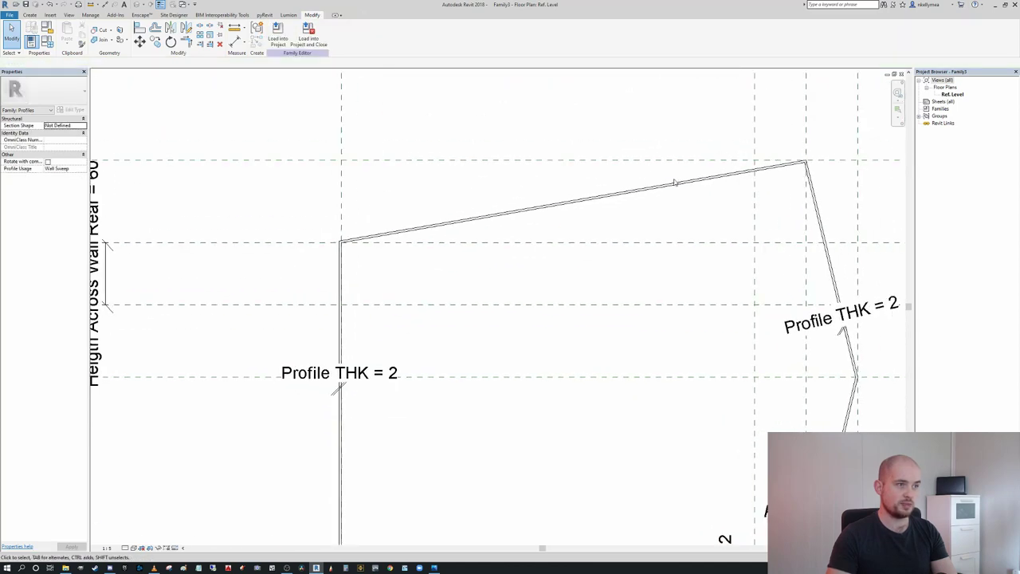
# Dimension the thickness between the sloping top section's two lines and label it with the Profile THK parameter
pyautogui.moveTo(543, 220); pyautogui.dragTo(549, 221, button='middle')
pyautogui.press('d')
pyautogui.press('i')
pyautogui.scroll(3, 550, 220)
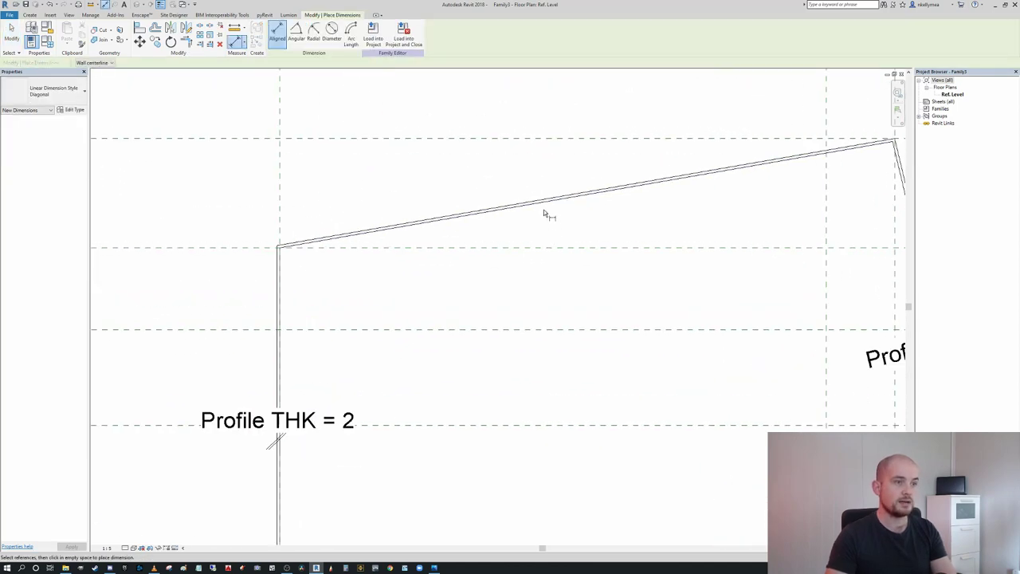
pyautogui.scroll(-2, 482, 163)
pyautogui.press('Escape')
pyautogui.press('Escape')
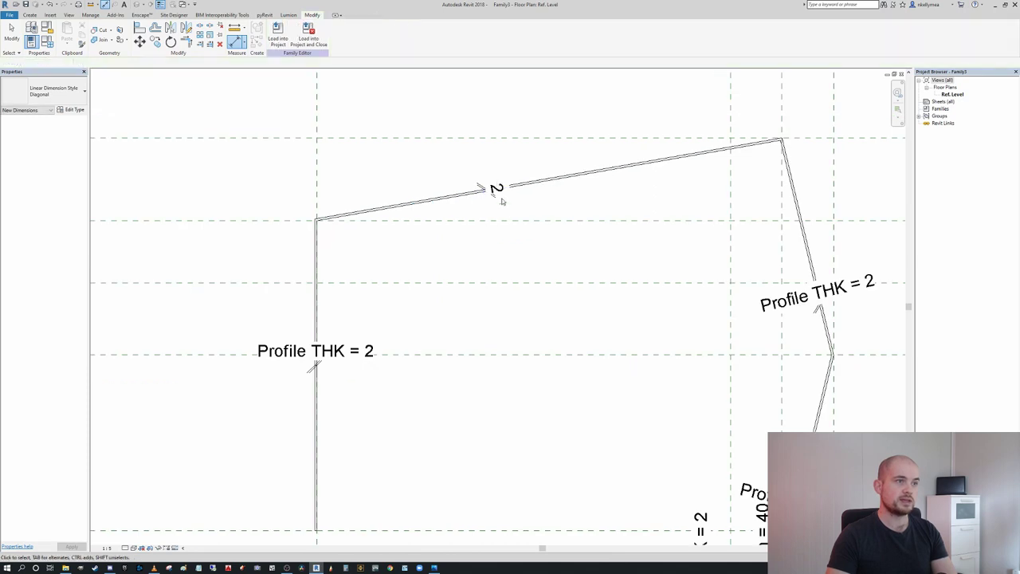
pyautogui.click(497, 200)
pyautogui.click(319, 33)
pyautogui.click(323, 124)
pyautogui.click(437, 163)
# Move the upper horizontal reference plane down and up to flex the profile, ending at a front height above wall of 130
pyautogui.scroll(-2, 443, 163)
pyautogui.moveTo(422, 176); pyautogui.dragTo(392, 225, button='middle')
pyautogui.scroll(-1, 390, 212)
pyautogui.scroll(1, 460, 241)
pyautogui.scroll(-1, 541, 234)
pyautogui.click(623, 200)
pyautogui.press('Down')
pyautogui.press('Down')
pyautogui.press('Down')
pyautogui.press('Down')
pyautogui.press('Down')
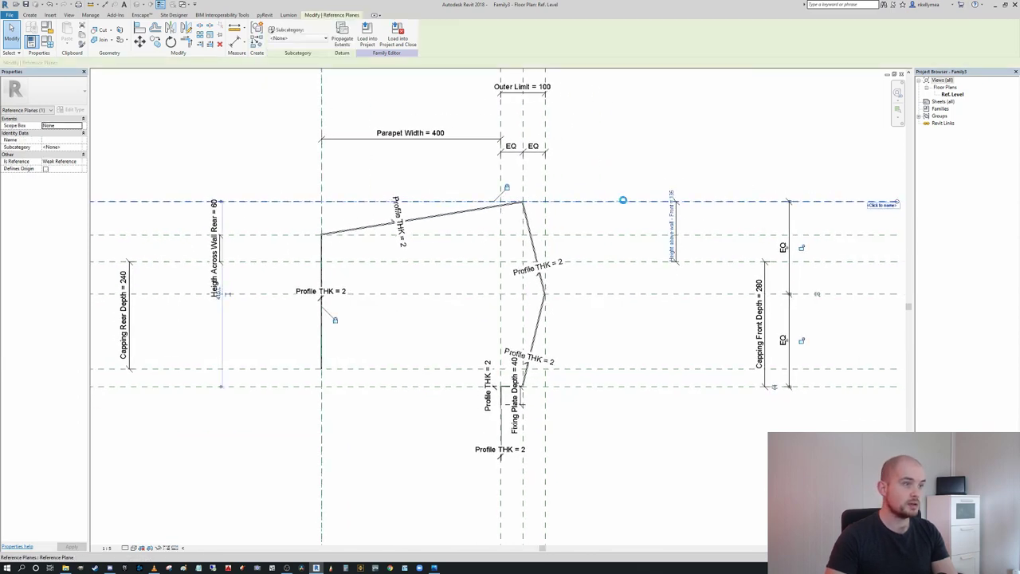
pyautogui.press('Up')
pyautogui.press('Up')
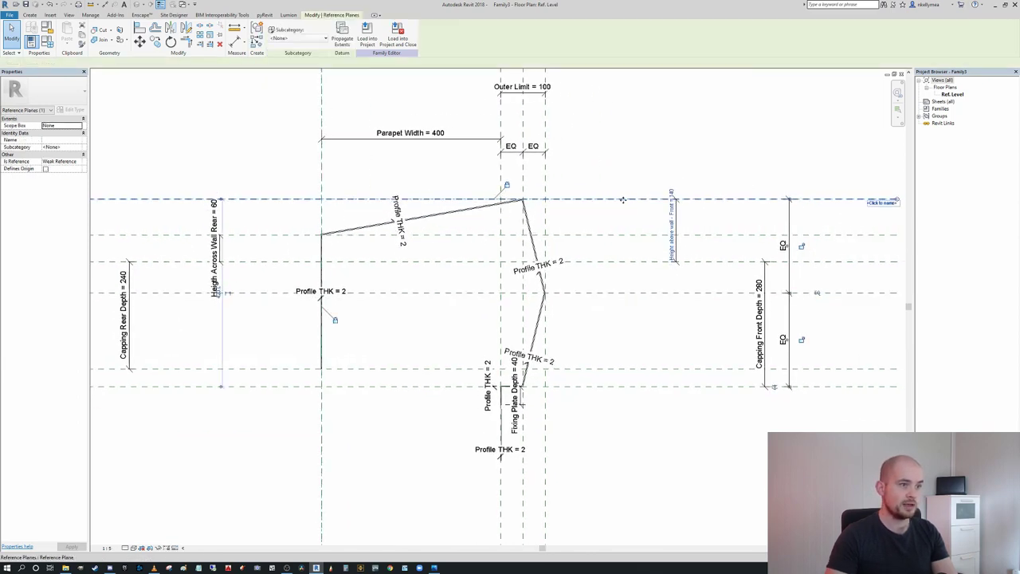
pyautogui.moveTo(624, 204); pyautogui.dragTo(623, 200)
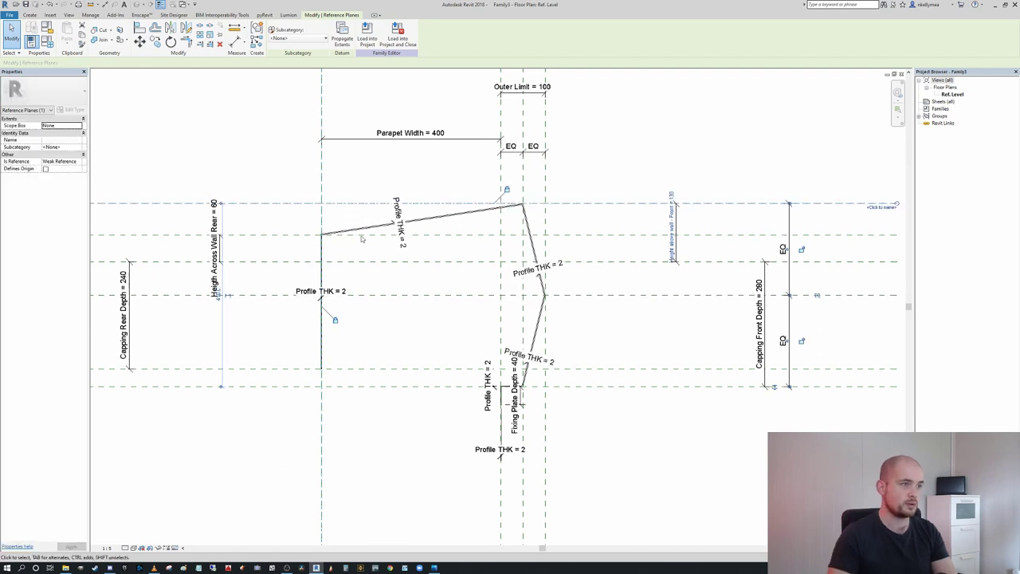
# Nudge the rear height reference plane down and up to flex the profile, ending at a rear height across wall of 50
pyautogui.click(307, 238)
pyautogui.press('Down')
pyautogui.press('Down')
pyautogui.press('Down')
pyautogui.press('Down')
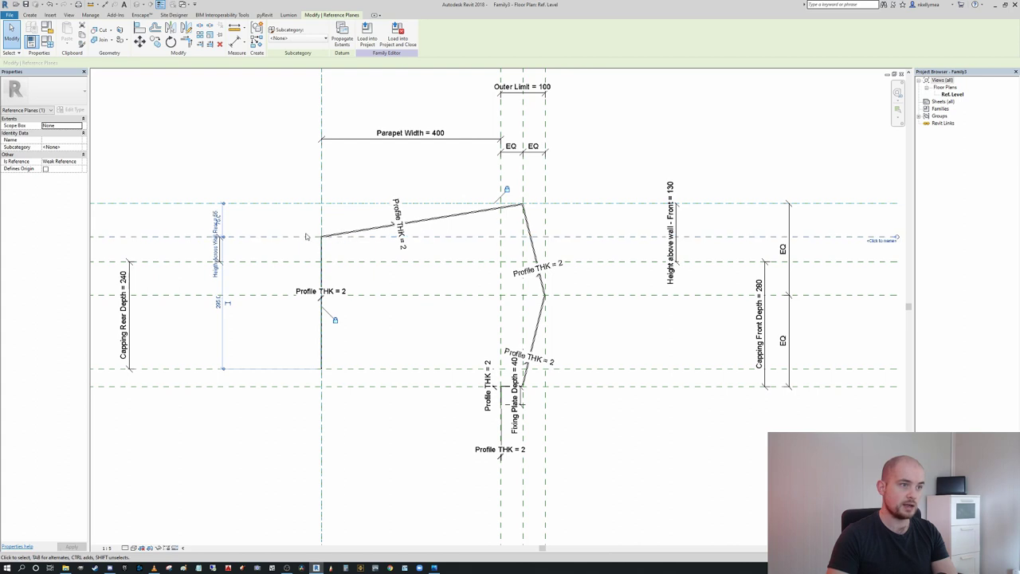
pyautogui.press('Up')
pyautogui.press('Up')
pyautogui.press('Up')
pyautogui.press('Down')
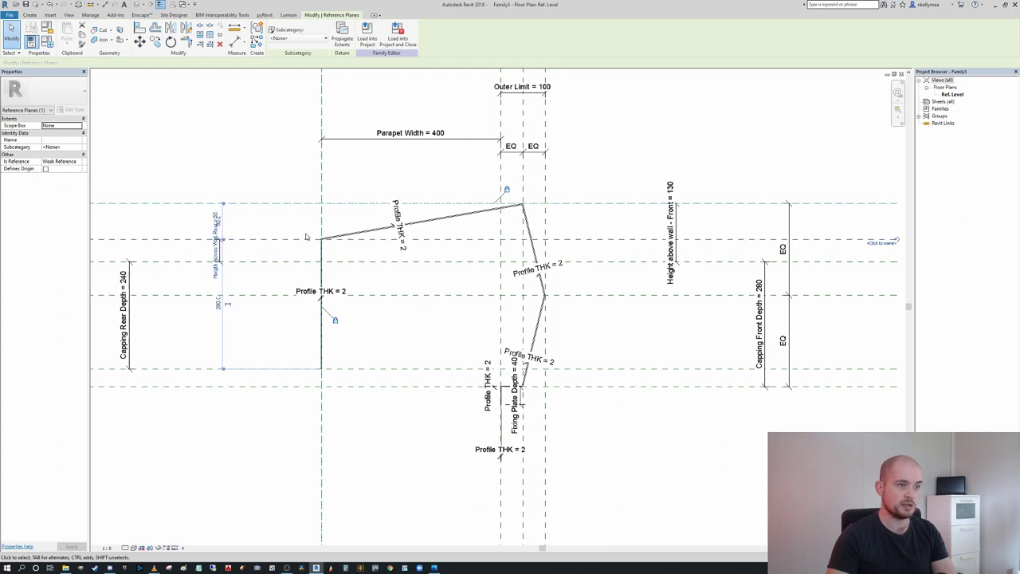
pyautogui.scroll(-3, 306, 237)
pyautogui.press('Escape')
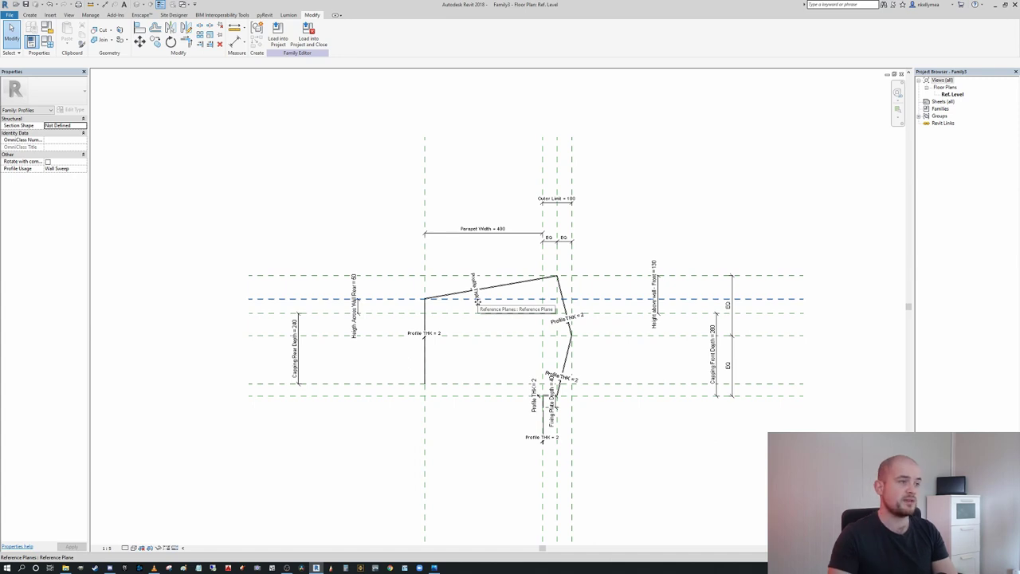
# Set the Parapet Width parameter of the profile to 600
pyautogui.scroll(3, 475, 301)
pyautogui.scroll(-2, 506, 274)
pyautogui.scroll(2, 506, 273)
pyautogui.scroll(-3, 504, 274)
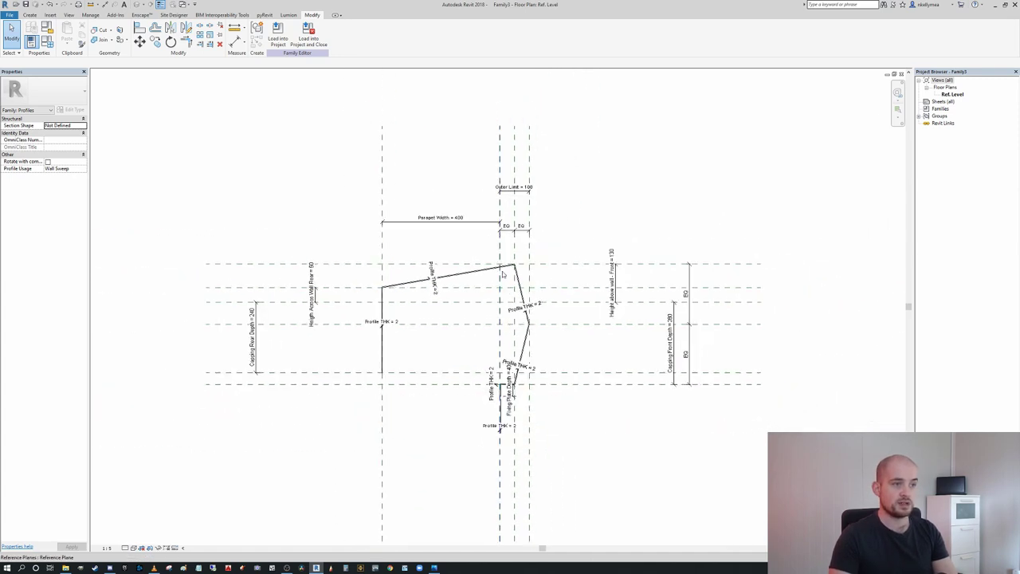
pyautogui.scroll(4, 536, 274)
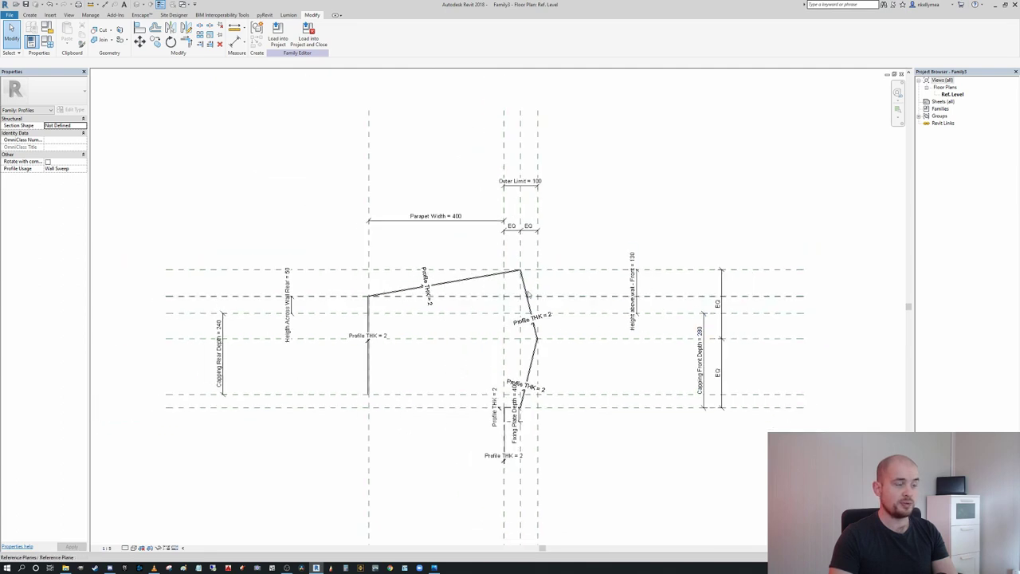
pyautogui.scroll(-2, 491, 263)
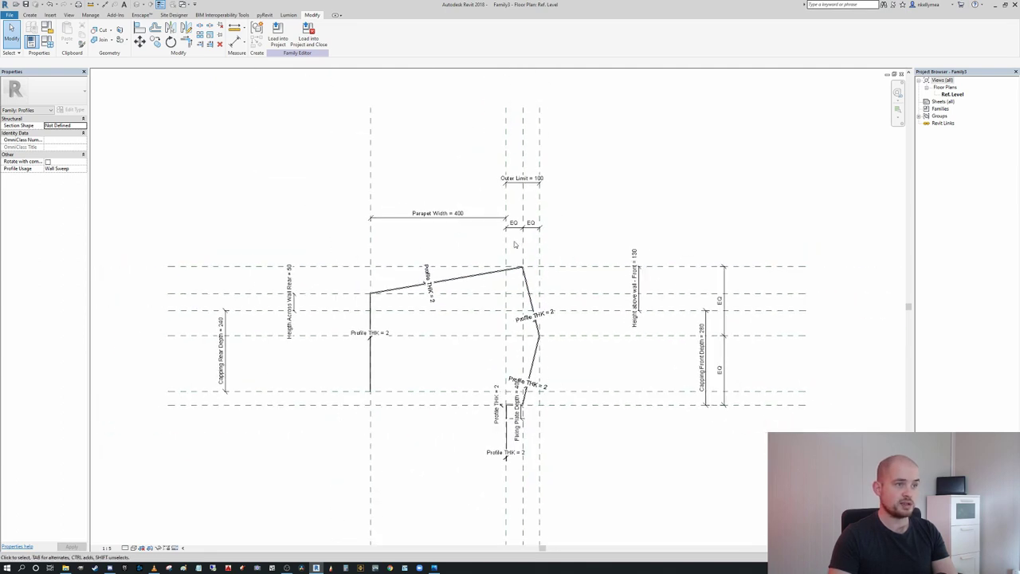
pyautogui.click(459, 216)
pyautogui.scroll(3, 456, 215)
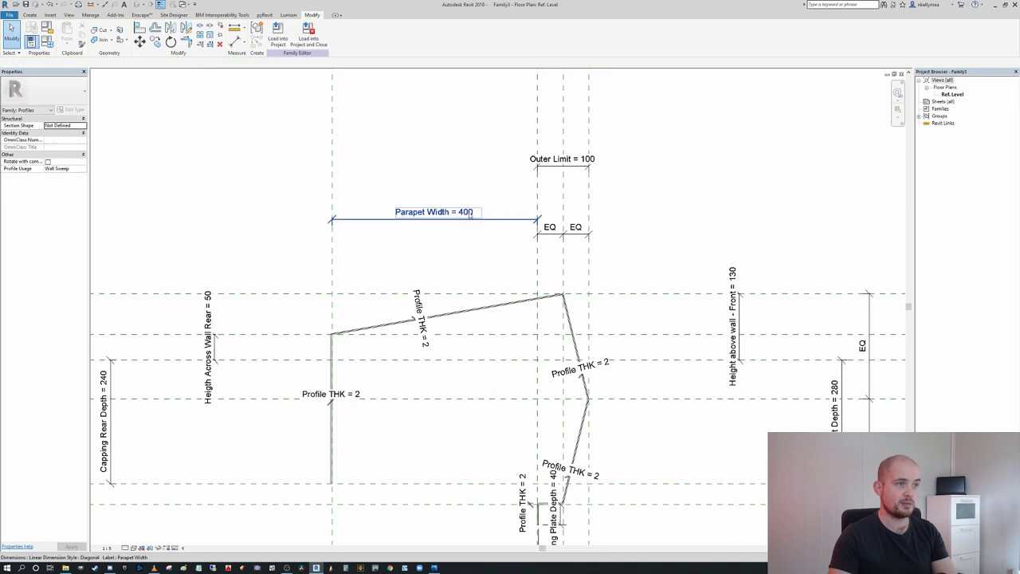
pyautogui.click(455, 215)
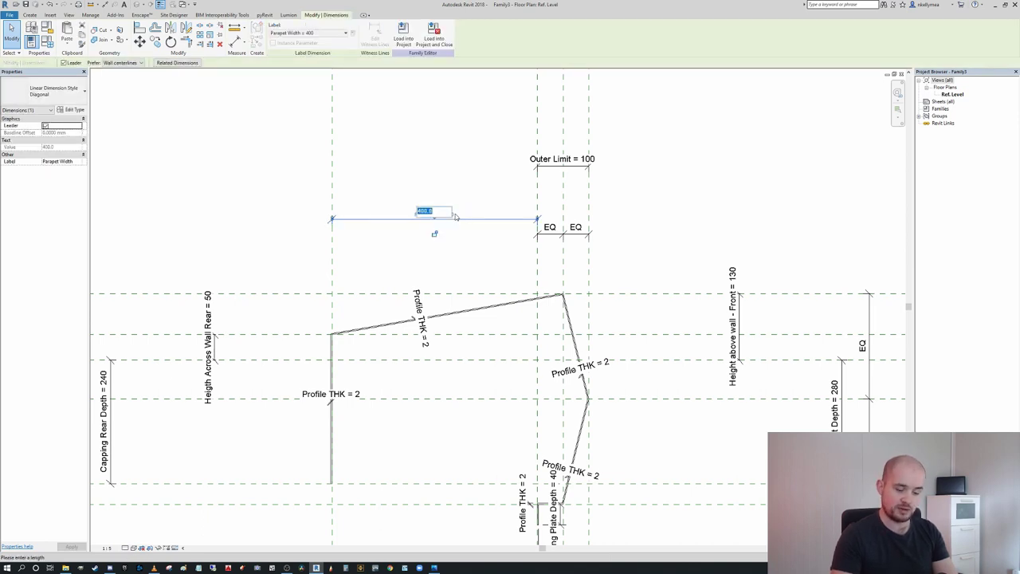
pyautogui.write('600')
pyautogui.press('Return')
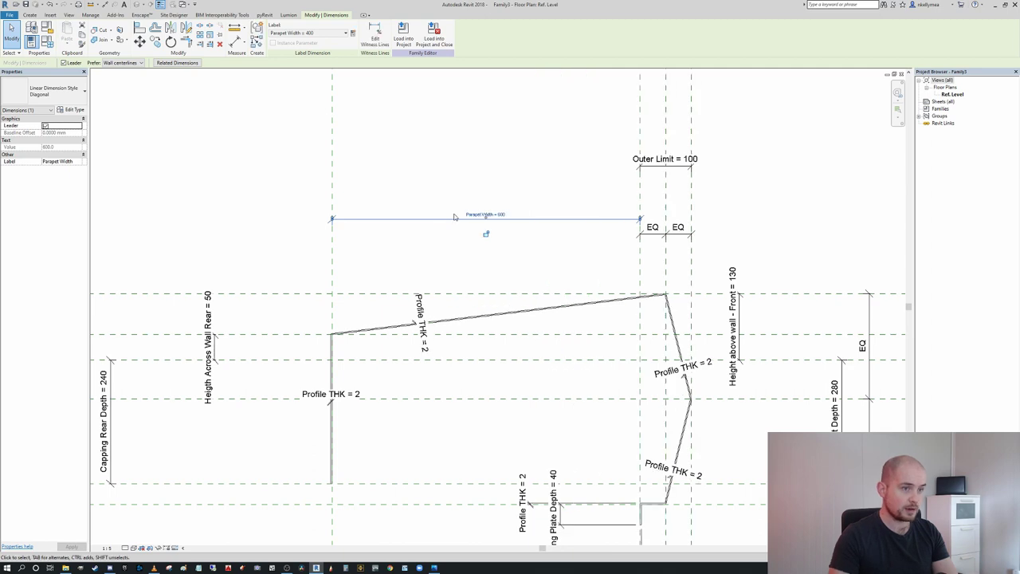
# Inspect the widened profile from its front height and folded front face to the fixing plate and rear leg
pyautogui.scroll(-1, 550, 246)
pyautogui.moveTo(506, 303); pyautogui.dragTo(469, 281, button='middle')
pyautogui.click(667, 268)
pyautogui.scroll(1, 668, 268)
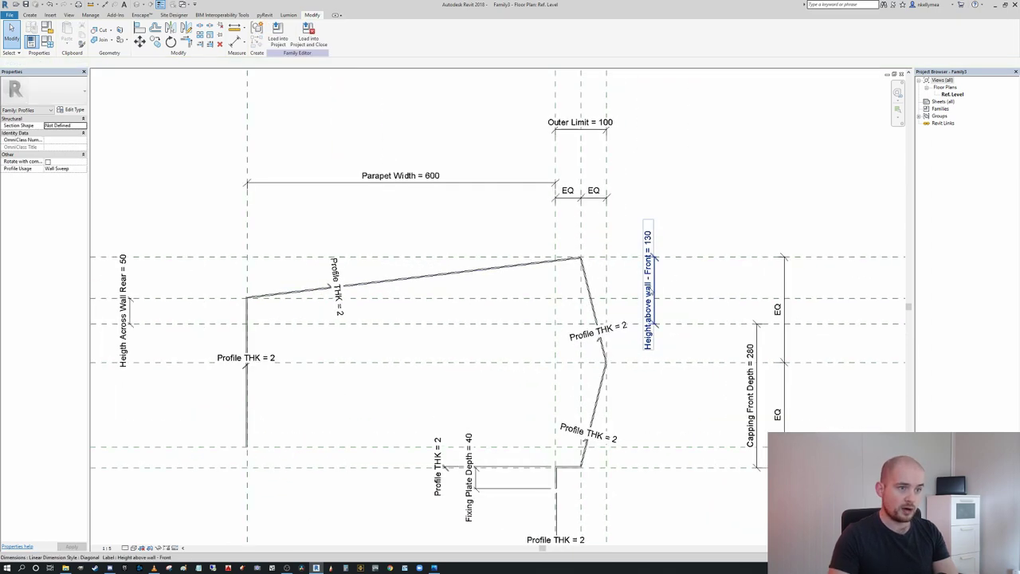
pyautogui.click(652, 288)
pyautogui.scroll(-2, 598, 269)
pyautogui.moveTo(598, 269); pyautogui.dragTo(680, 245, button='middle')
pyautogui.scroll(1, 680, 245)
pyautogui.moveTo(744, 273); pyautogui.dragTo(630, 252, button='middle')
pyautogui.click(597, 363)
pyautogui.scroll(-2, 597, 364)
pyautogui.moveTo(617, 357); pyautogui.dragTo(628, 330, button='middle')
pyautogui.scroll(3, 603, 377)
pyautogui.scroll(-3, 607, 382)
pyautogui.moveTo(610, 381); pyautogui.dragTo(626, 379, button='middle')
pyautogui.scroll(2, 378, 308)
pyautogui.scroll(-2, 378, 308)
pyautogui.moveTo(376, 307); pyautogui.dragTo(379, 308, button='middle')
# Set the Capping Rear Depth parameter to 150
pyautogui.click(298, 358)
pyautogui.scroll(2, 217, 300)
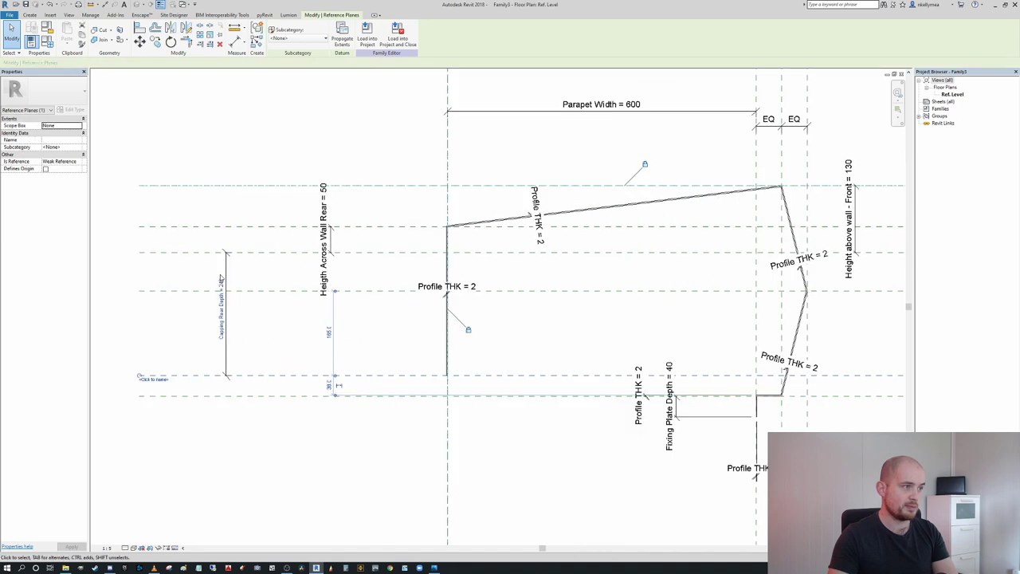
pyautogui.click(222, 305)
pyautogui.write('150')
pyautogui.press('Return')
pyautogui.click(389, 277)
pyautogui.scroll(-2, 390, 287)
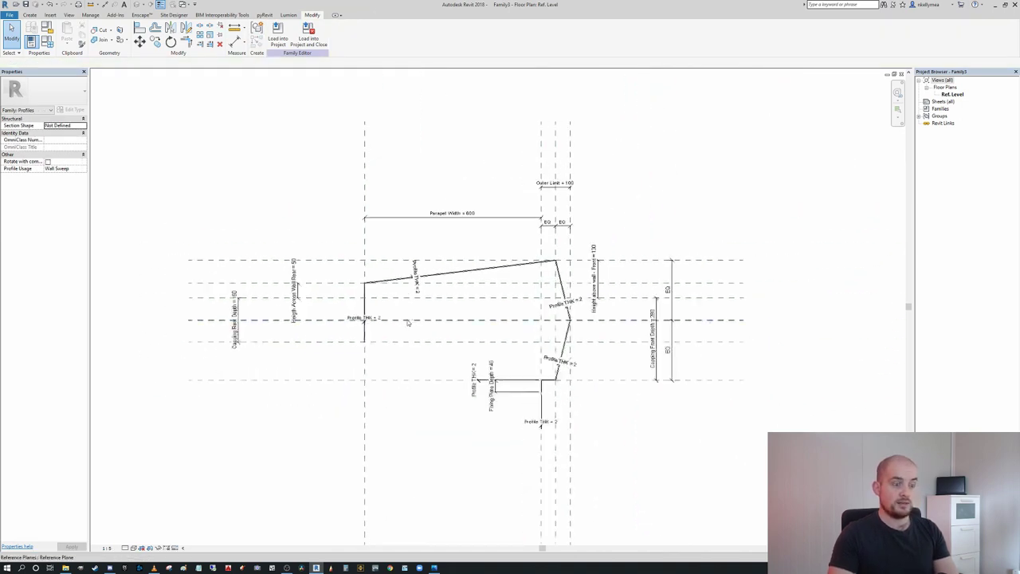
pyautogui.scroll(1, 408, 322)
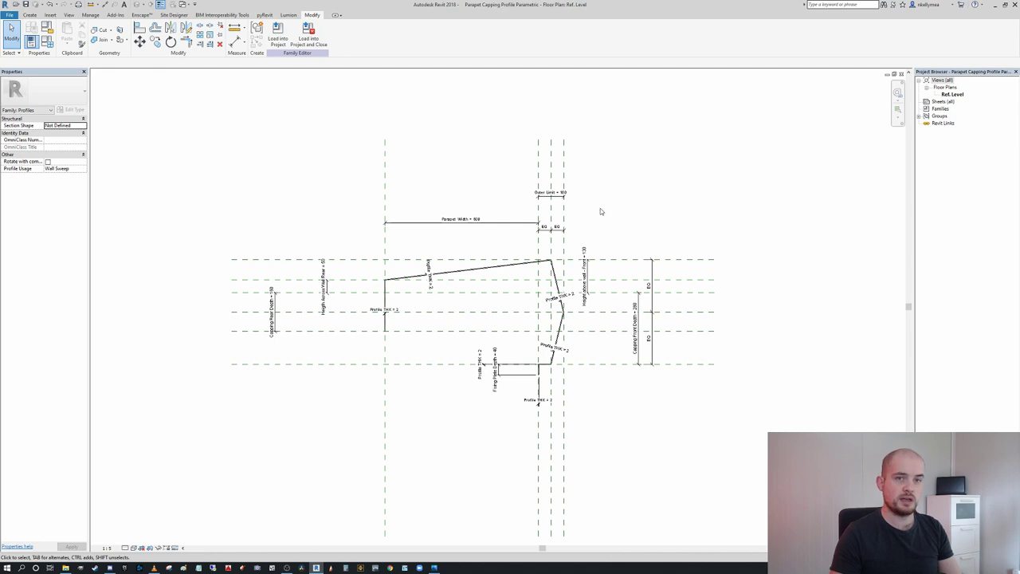
# Save the family to the Desktop as Parapet Capping Profile Parametric.rfa
pyautogui.click(10, 15)
pyautogui.moveTo(31, 109)
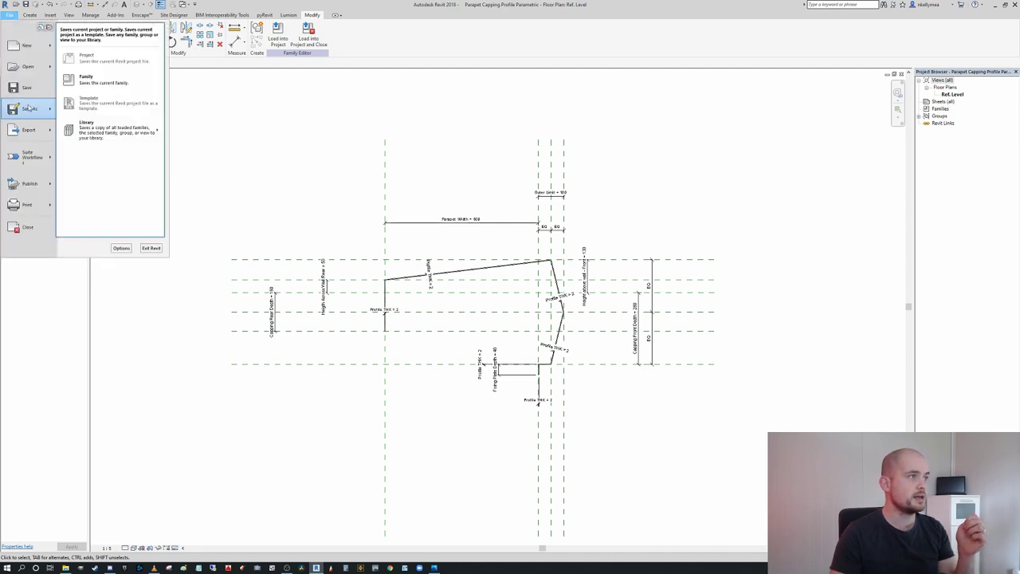
pyautogui.click(80, 80)
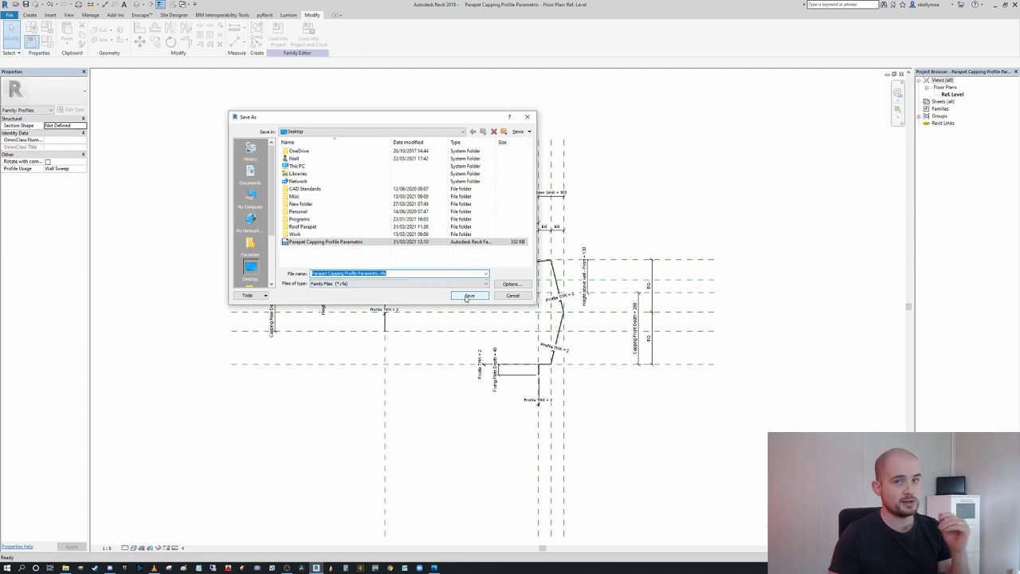
pyautogui.click(469, 295)
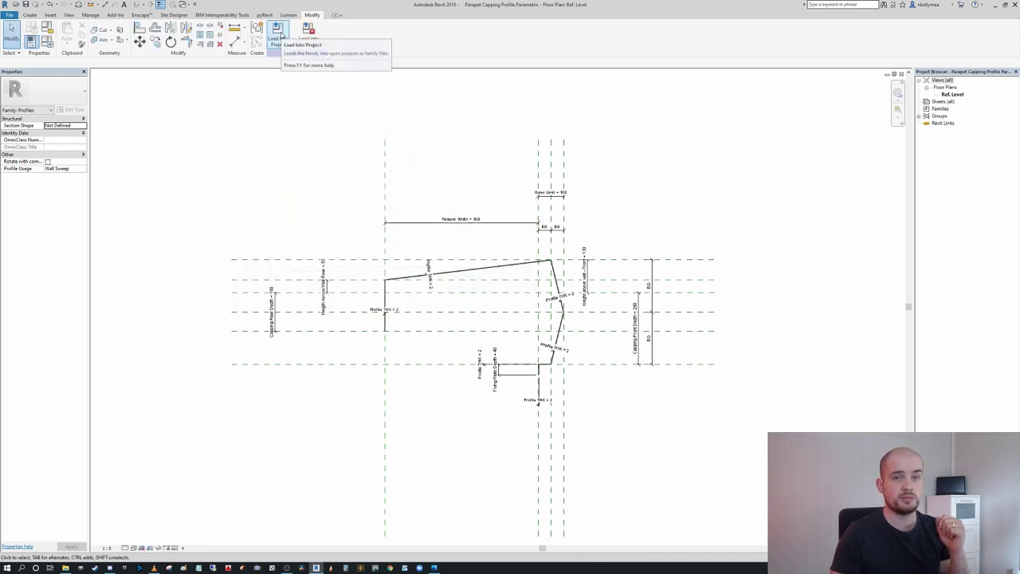
# Load the capping profile family into the open PARAPET EXAMPLE building project and leave no elements selected
pyautogui.click(279, 36)
pyautogui.moveTo(781, 280); pyautogui.dragTo(707, 257)
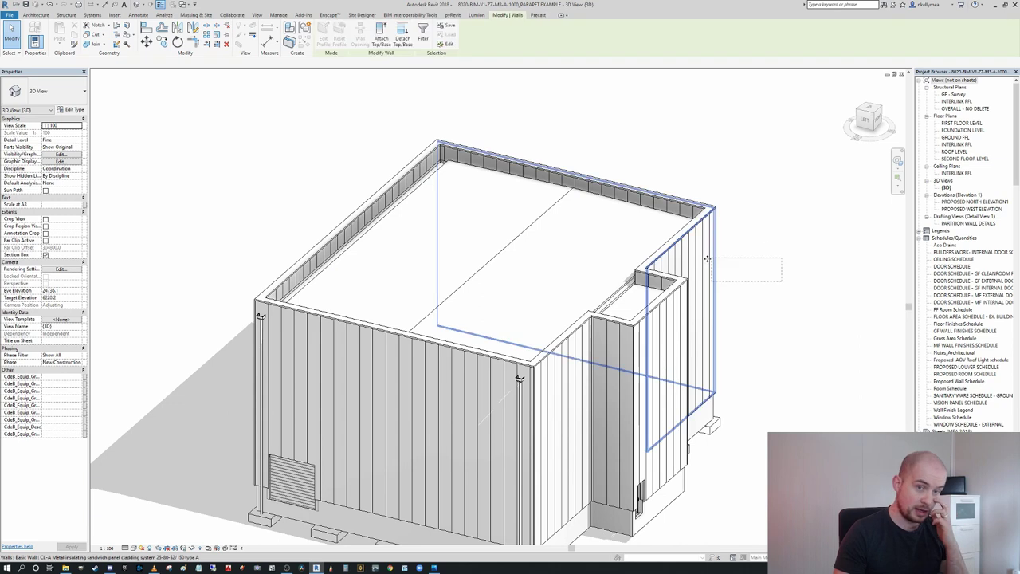
pyautogui.click(785, 265)
pyautogui.scroll(-1, 786, 262)
pyautogui.moveTo(787, 260); pyautogui.dragTo(709, 276, button='middle')
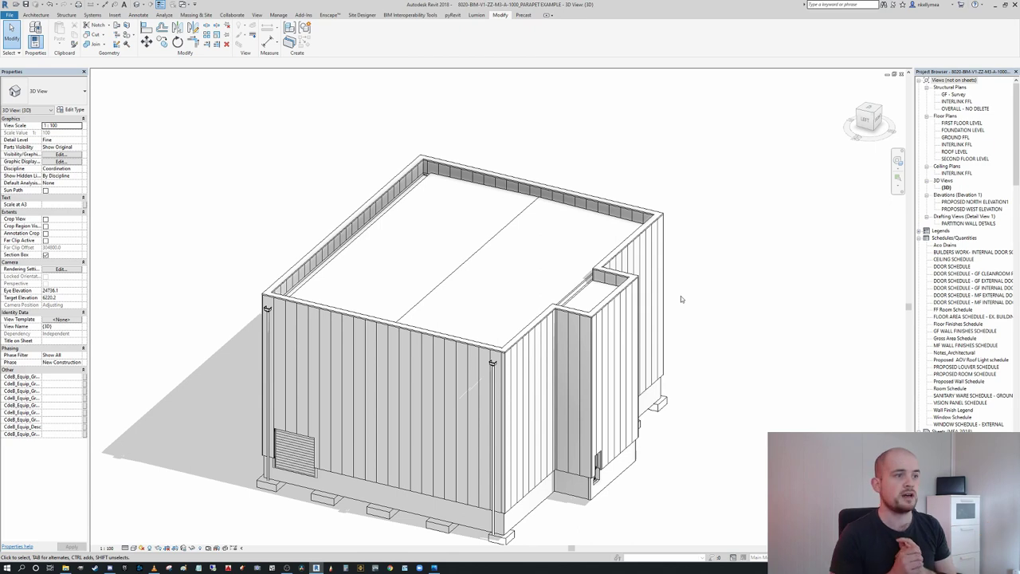
pyautogui.moveTo(723, 325); pyautogui.dragTo(731, 319, button='middle')
pyautogui.scroll(4, 670, 213)
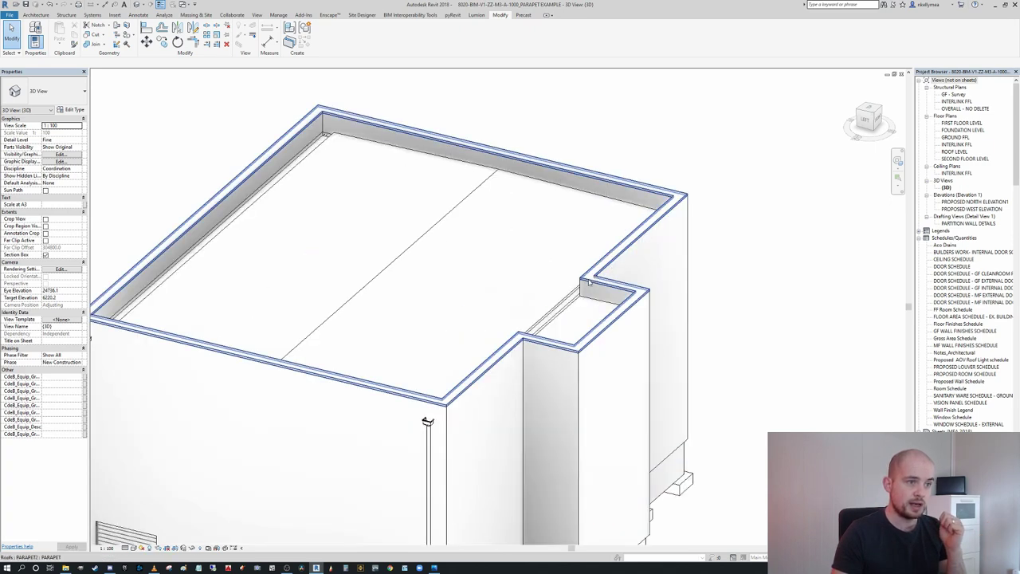
# Remove the existing in-place parapet roof element from the wall tops in the 3D view
pyautogui.click(604, 169)
pyautogui.press('b')
pyautogui.press('x')
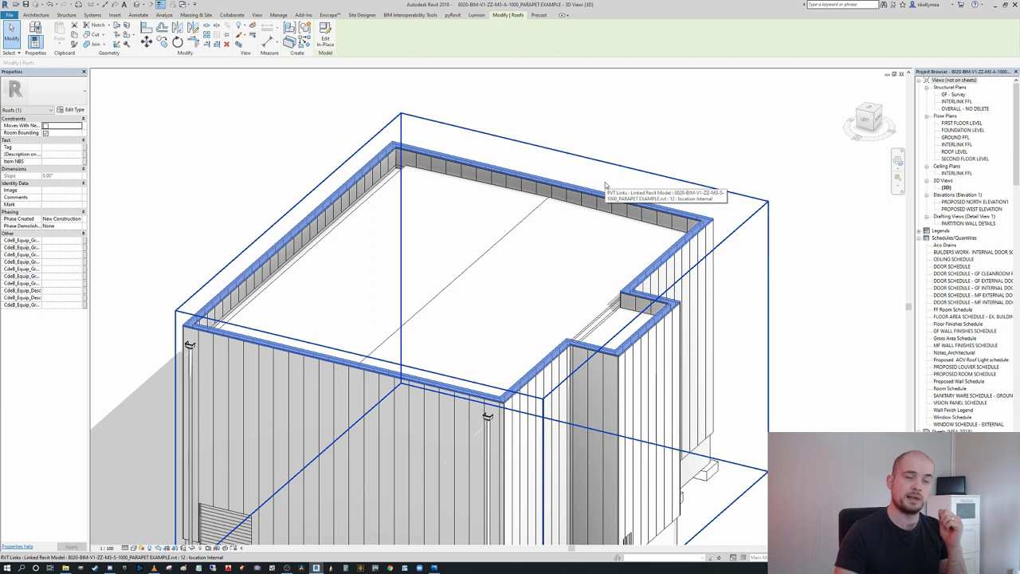
pyautogui.click(606, 171)
pyautogui.moveTo(702, 217); pyautogui.dragTo(705, 228, button='middle')
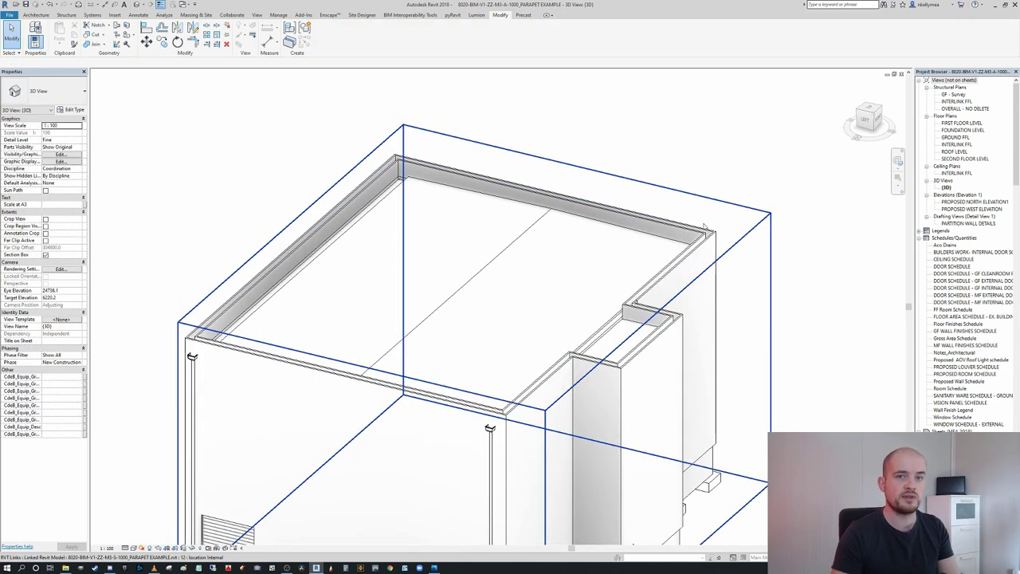
# Examine the exposed tops of the outer and internal parapet walls around the roof and its small recess
pyautogui.scroll(8, 655, 246)
pyautogui.scroll(3, 392, 162)
pyautogui.scroll(-7, 510, 204)
pyautogui.scroll(1, 757, 271)
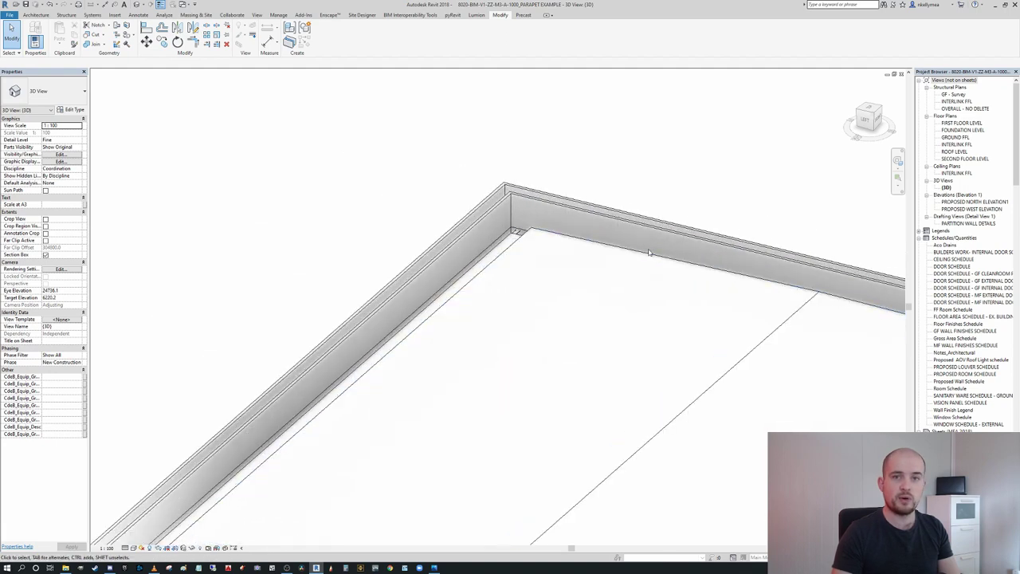
pyautogui.scroll(3, 548, 250)
pyautogui.scroll(-3, 601, 257)
pyautogui.moveTo(876, 303); pyautogui.dragTo(502, 150, button='middle')
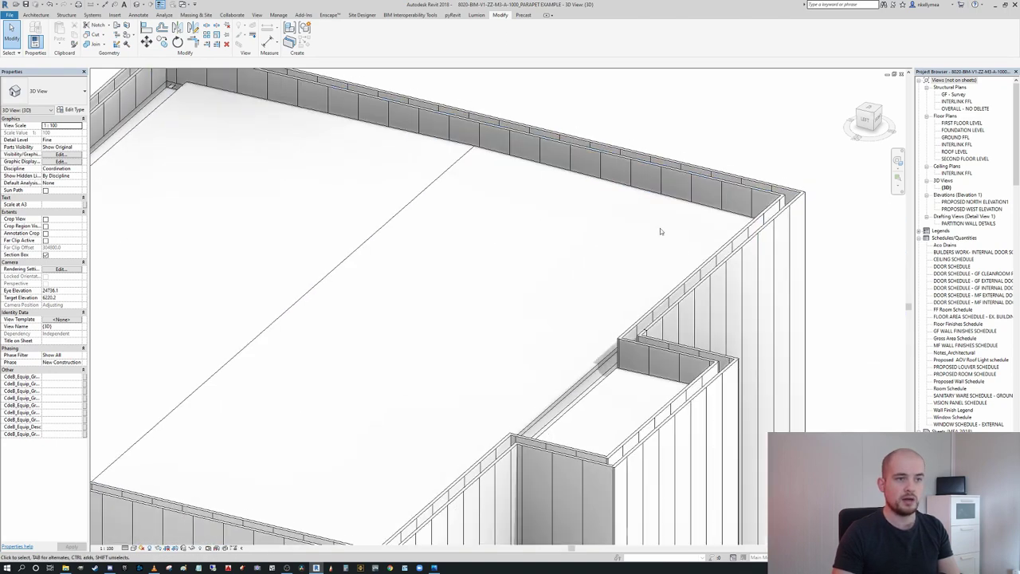
pyautogui.scroll(4, 646, 301)
pyautogui.keyDown('shift'); pyautogui.moveTo(645, 301); pyautogui.dragTo(789, 267, button='middle'); pyautogui.keyUp('shift')
pyautogui.scroll(4, 621, 205)
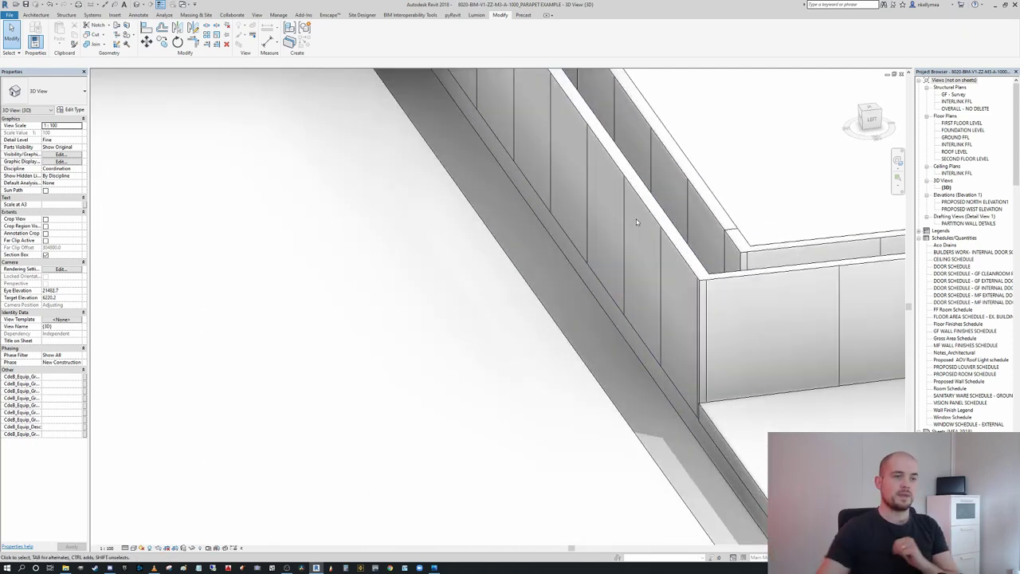
pyautogui.scroll(-5, 655, 217)
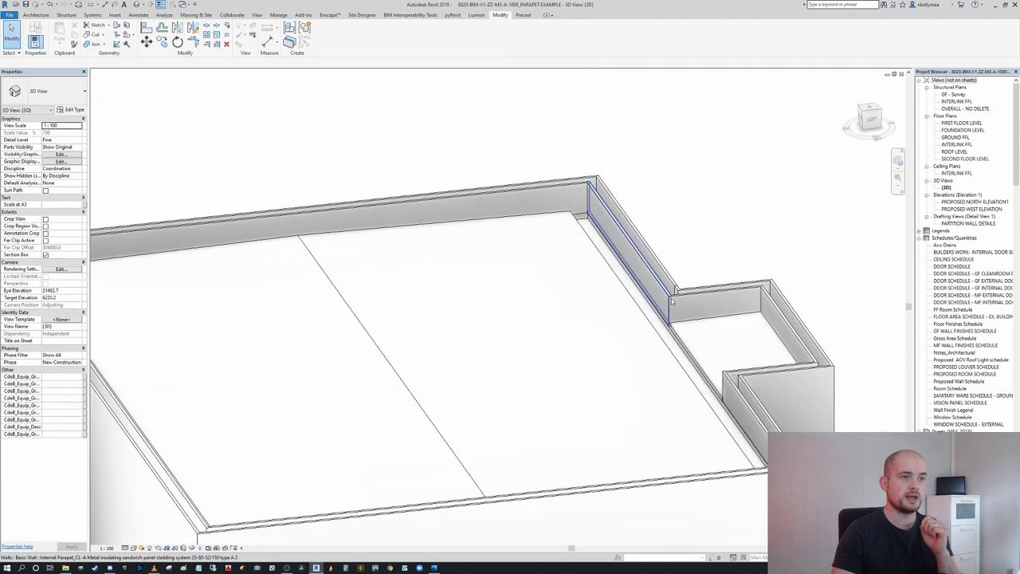
# Create an in-place model component in the Walls category named Parapet Capping Flashing
pyautogui.click(38, 15)
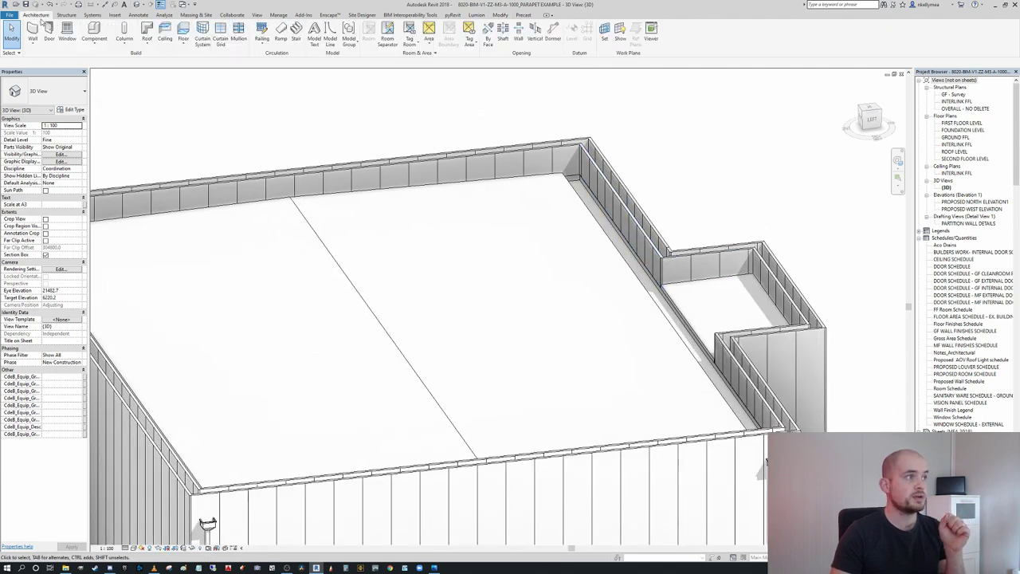
pyautogui.click(94, 39)
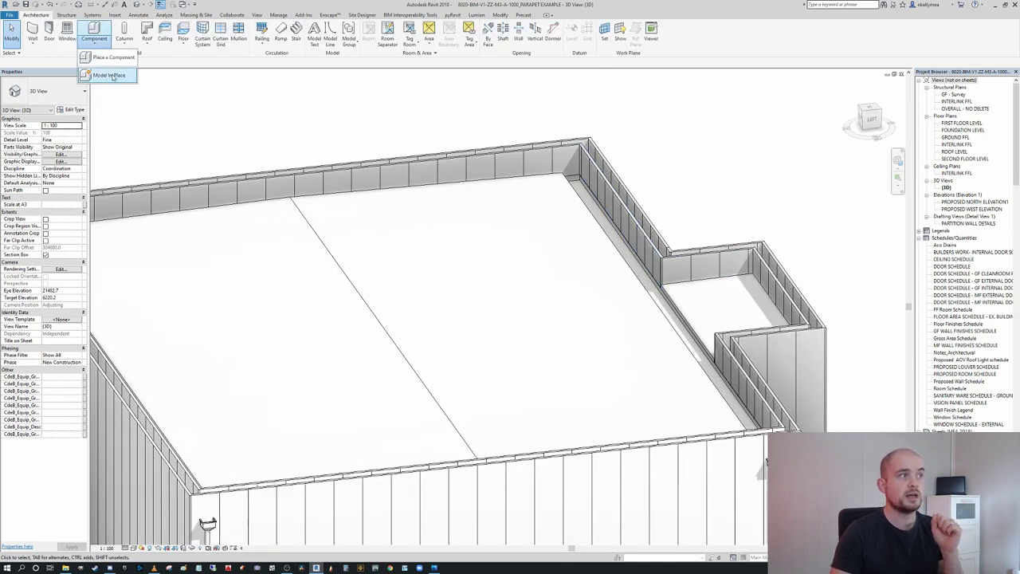
pyautogui.click(111, 76)
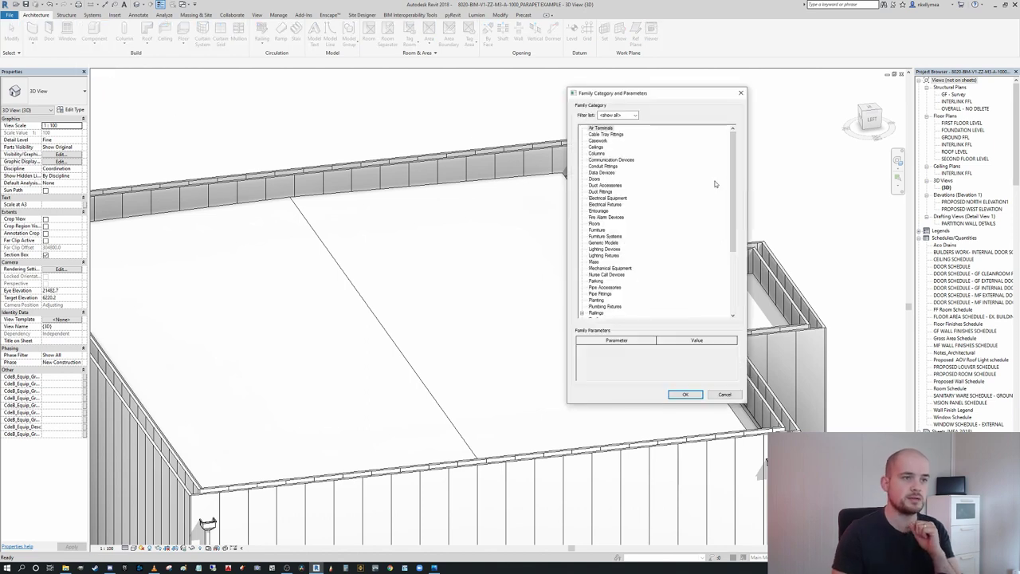
pyautogui.moveTo(733, 183); pyautogui.dragTo(727, 248)
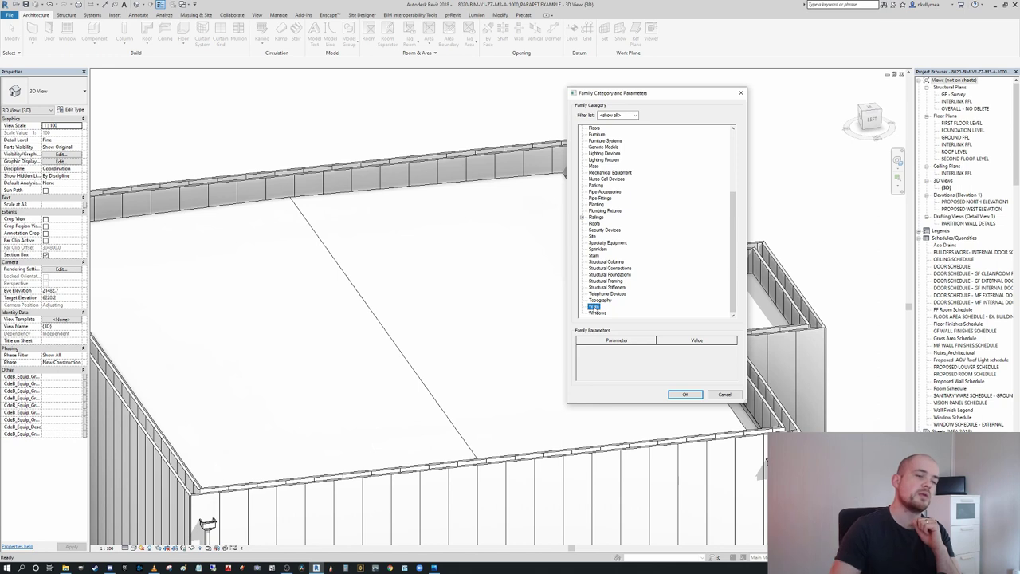
pyautogui.click(686, 394)
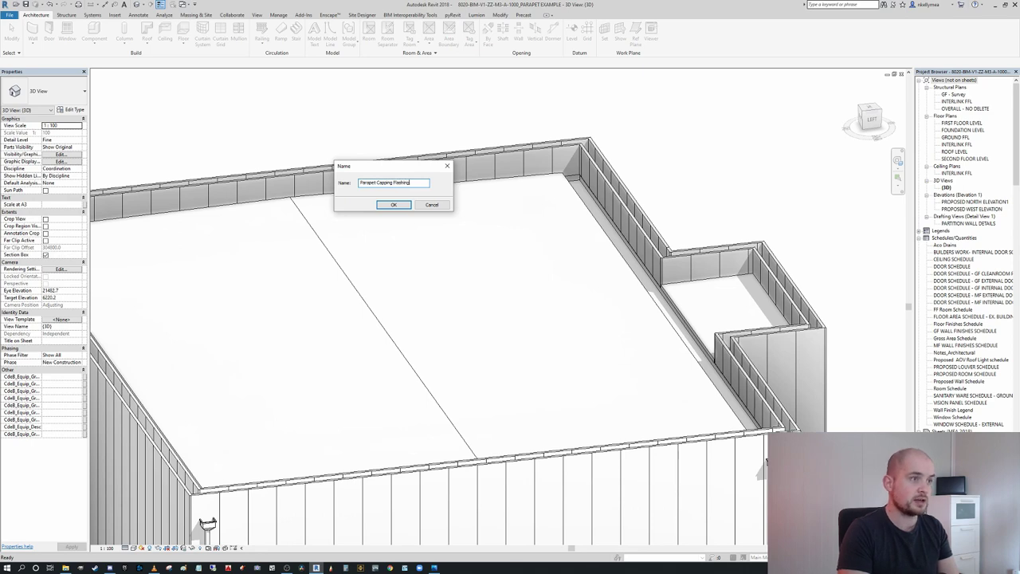
pyautogui.press('Return')
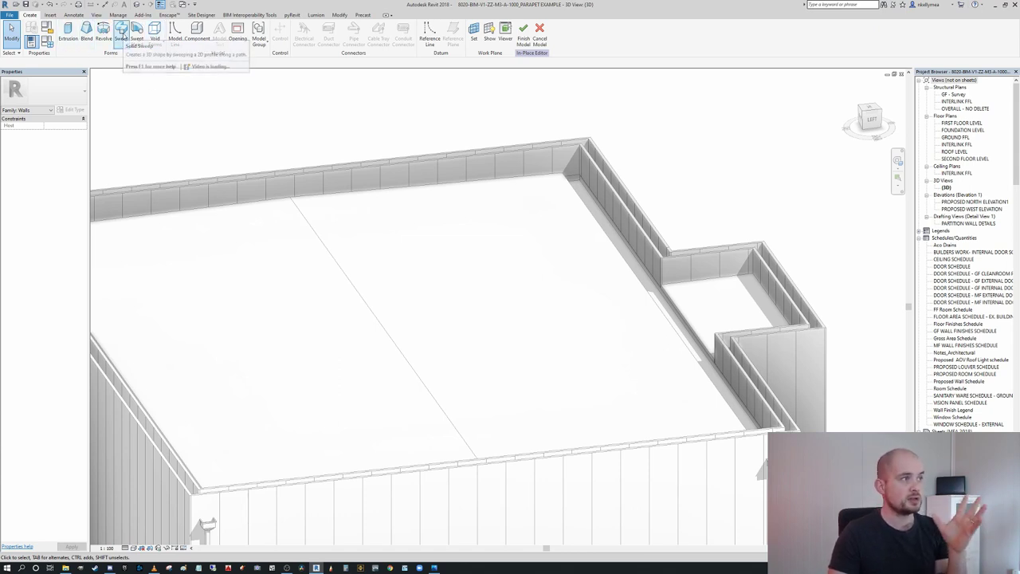
# Start a solid sweep with a path picked from 3D edges, beginning with the internal parapet's inner top edges at the far corner
pyautogui.click(125, 43)
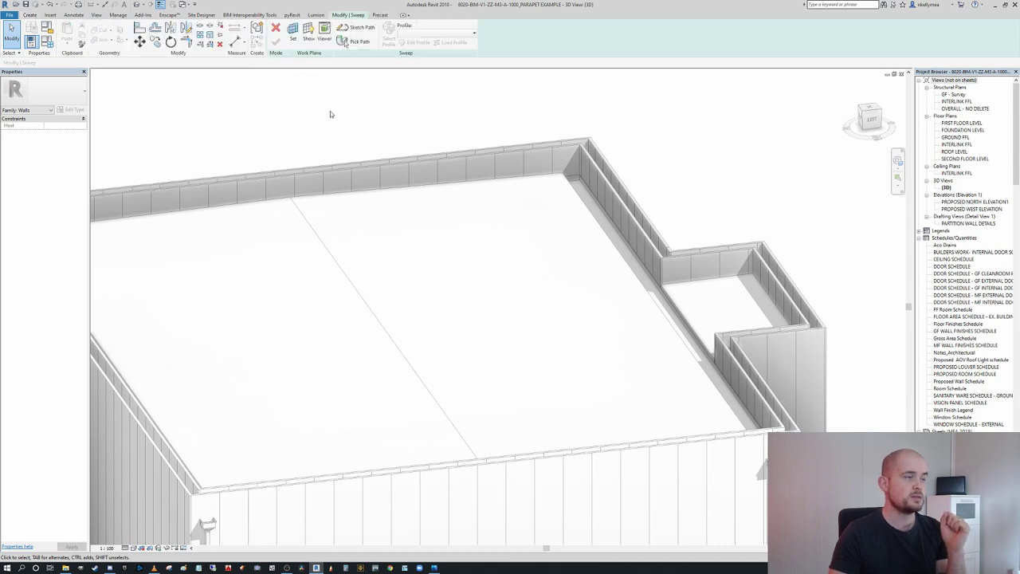
pyautogui.scroll(-1, 331, 112)
pyautogui.moveTo(331, 112); pyautogui.dragTo(409, 185, button='middle')
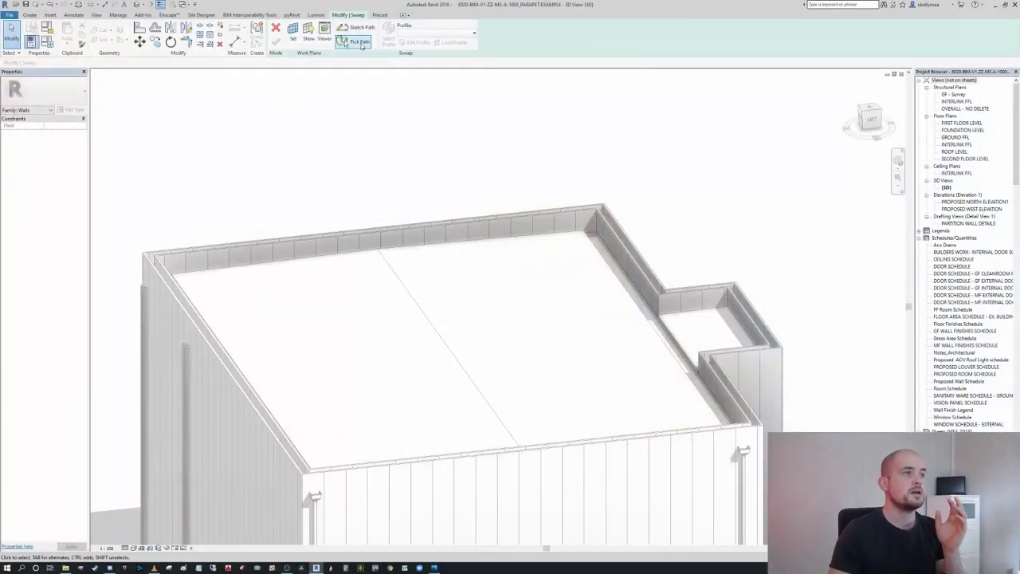
pyautogui.click(362, 43)
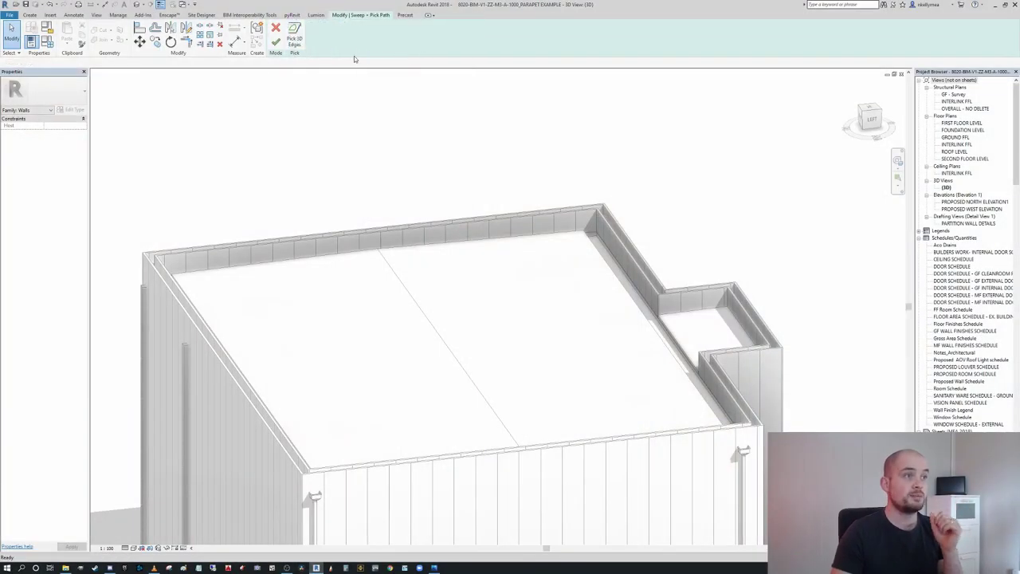
pyautogui.moveTo(547, 155); pyautogui.dragTo(501, 94, button='middle')
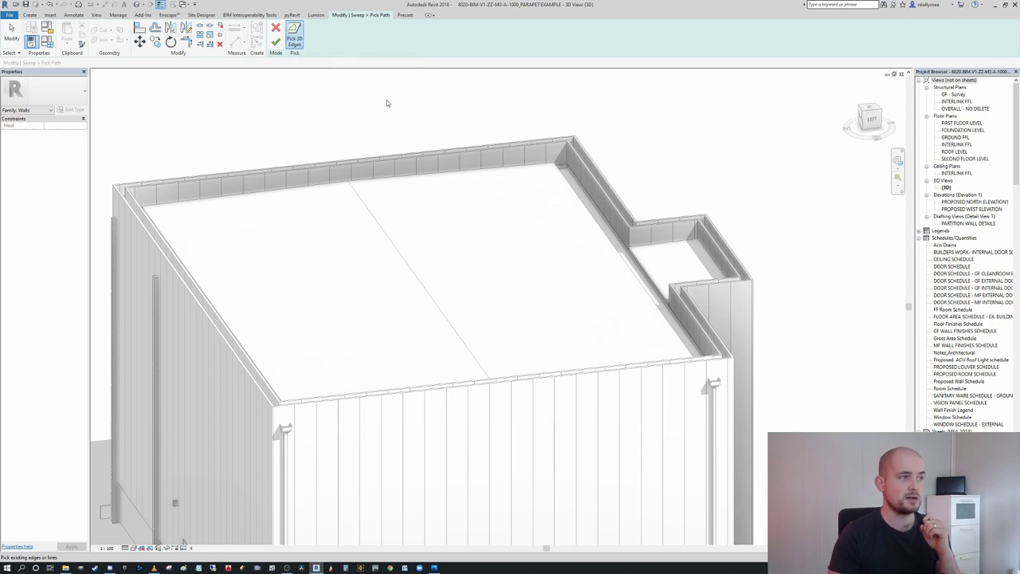
pyautogui.scroll(4, 165, 195)
pyautogui.moveTo(136, 201); pyautogui.dragTo(255, 225, button='middle')
pyautogui.scroll(2, 167, 211)
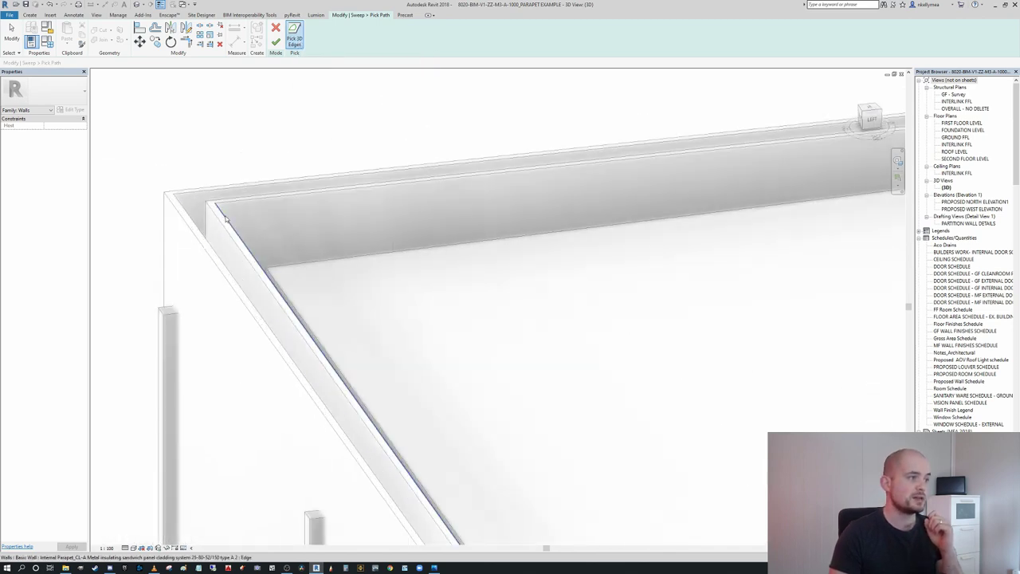
pyautogui.click(339, 195)
# Extend the sweep path along the internal parapet's inner top edges on the stepped side, following the recess to the wall beyond it
pyautogui.keyDown('shift'); pyautogui.moveTo(339, 205); pyautogui.dragTo(809, 148, button='middle'); pyautogui.keyUp('shift')
pyautogui.scroll(2, 763, 147)
pyautogui.click(766, 169)
pyautogui.scroll(-2, 805, 199)
pyautogui.moveTo(813, 204); pyautogui.dragTo(550, 156, button='middle')
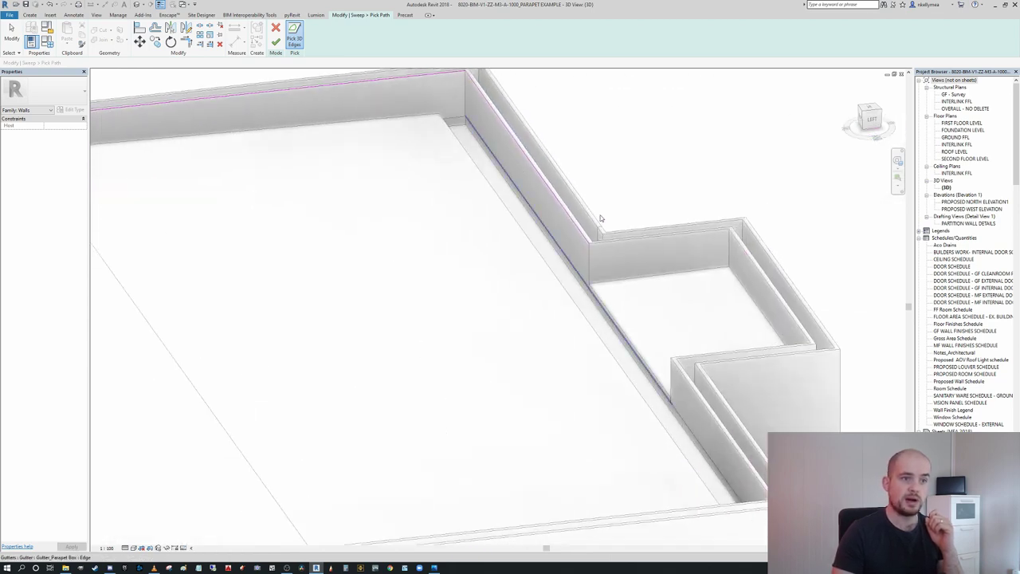
pyautogui.scroll(1, 687, 243)
pyautogui.click(654, 236)
pyautogui.click(813, 311)
pyautogui.click(742, 388)
pyautogui.click(687, 410)
pyautogui.scroll(-3, 690, 416)
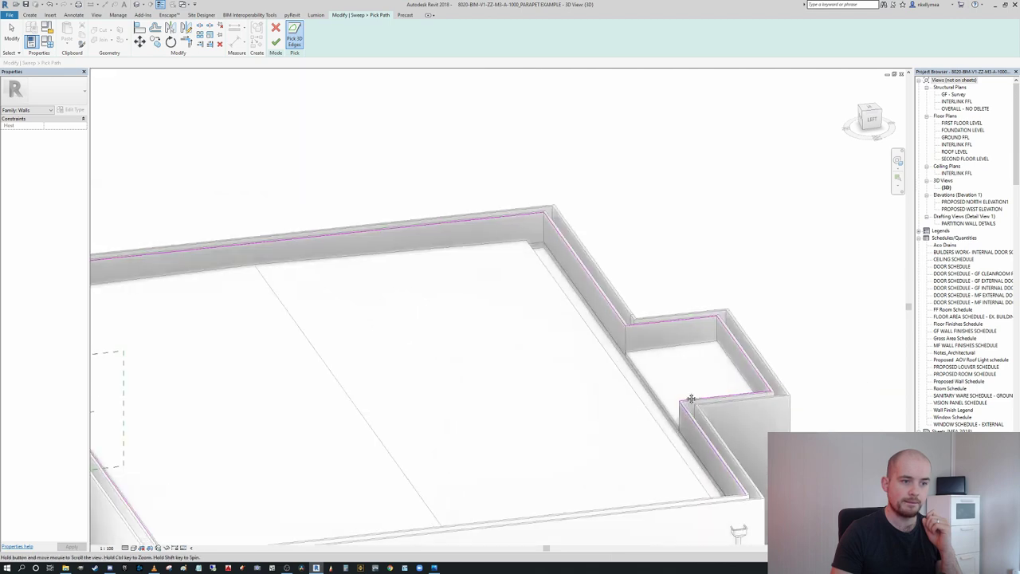
# Pick the internal parapet's remaining inner top edge along the front wall to complete the sweep path around the roof
pyautogui.moveTo(722, 503); pyautogui.dragTo(701, 392, button='middle')
pyautogui.scroll(2, 709, 397)
pyautogui.scroll(1, 709, 396)
pyautogui.click(707, 390)
pyautogui.scroll(-4, 630, 357)
pyautogui.scroll(1, 416, 403)
pyautogui.moveTo(248, 391); pyautogui.dragTo(519, 437, button='middle')
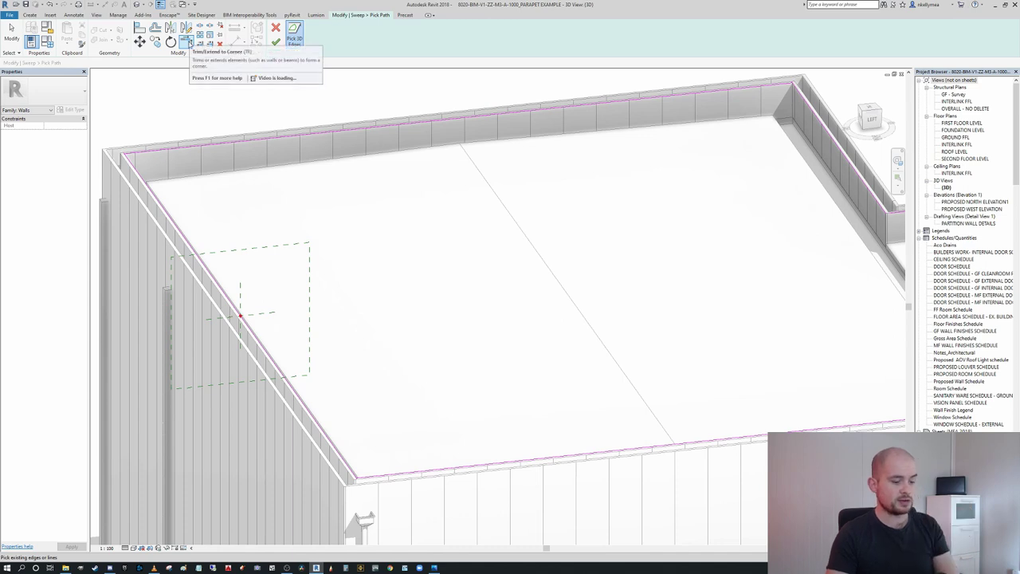
# Trim the sweep path lines to meet at their corners around the recess and adjoining walls, and finish the path
pyautogui.click(184, 42)
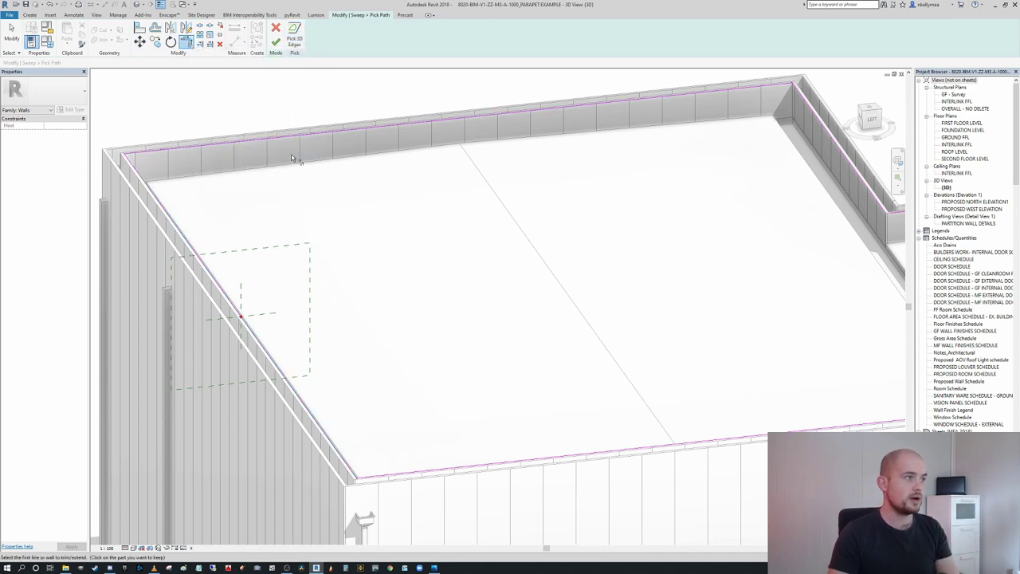
pyautogui.moveTo(721, 104); pyautogui.dragTo(543, 141, button='middle')
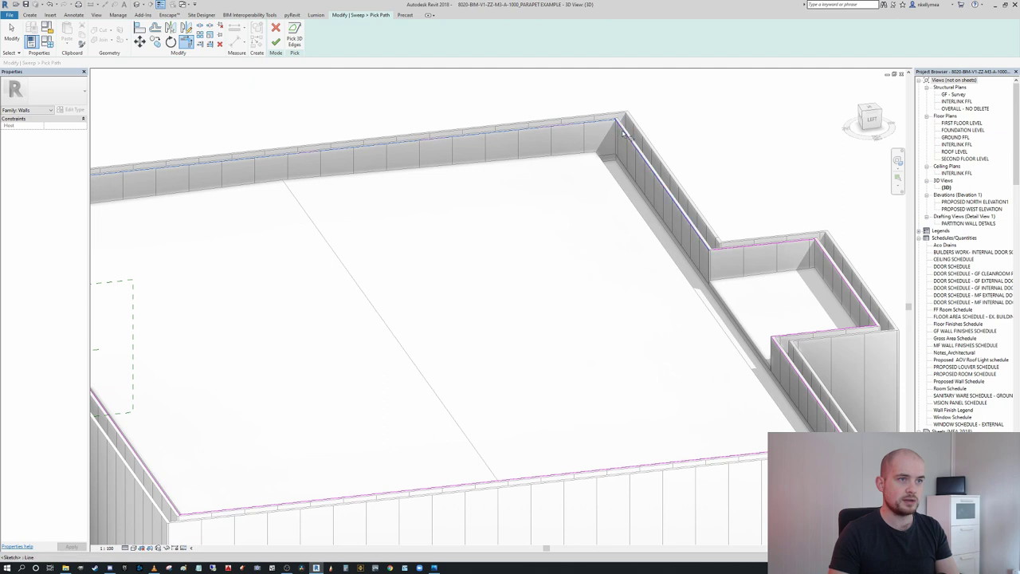
pyautogui.click(798, 241)
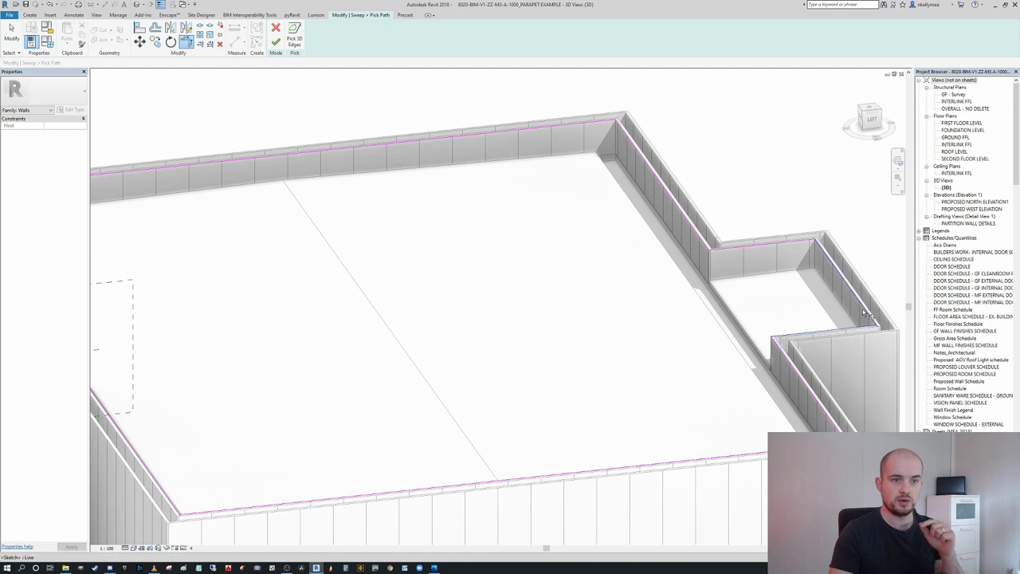
pyautogui.click(807, 342)
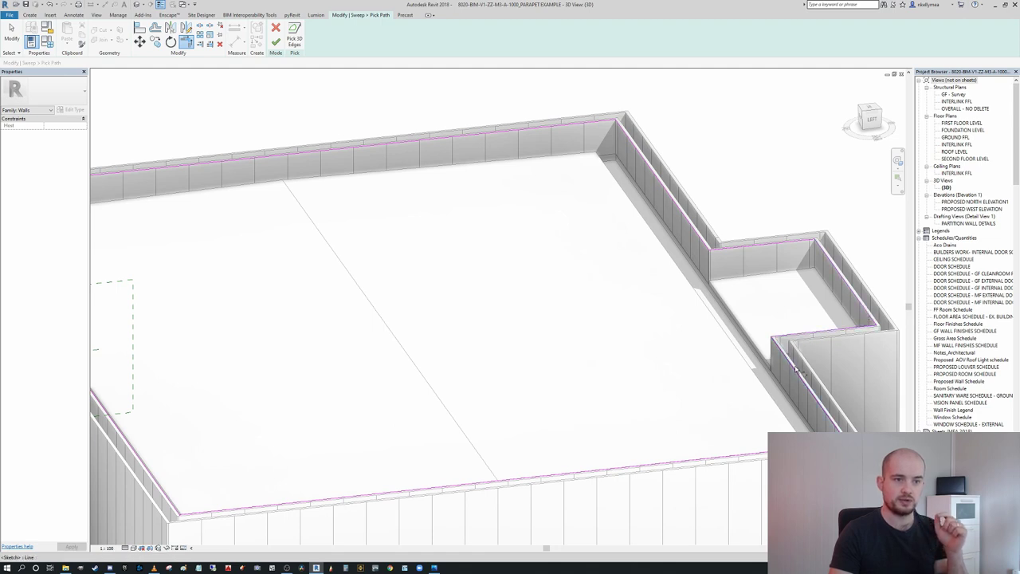
pyautogui.click(791, 351)
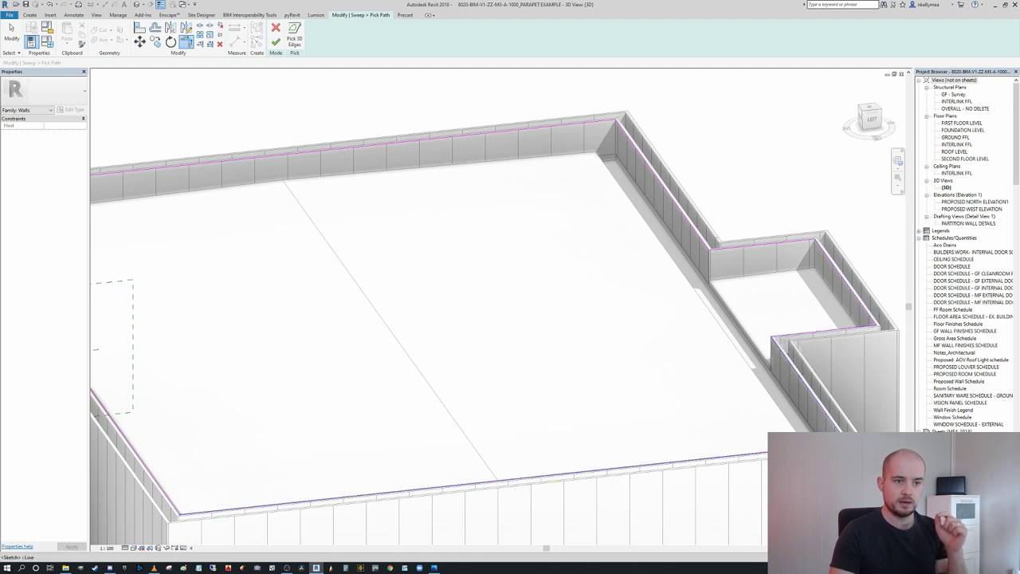
pyautogui.moveTo(627, 428)
pyautogui.keyDown('shift'); pyautogui.mouseDown(button='middle')
pyautogui.moveTo(401, 462)
pyautogui.moveTo(442, 390)
pyautogui.mouseUp(button='middle'); pyautogui.keyUp('shift')
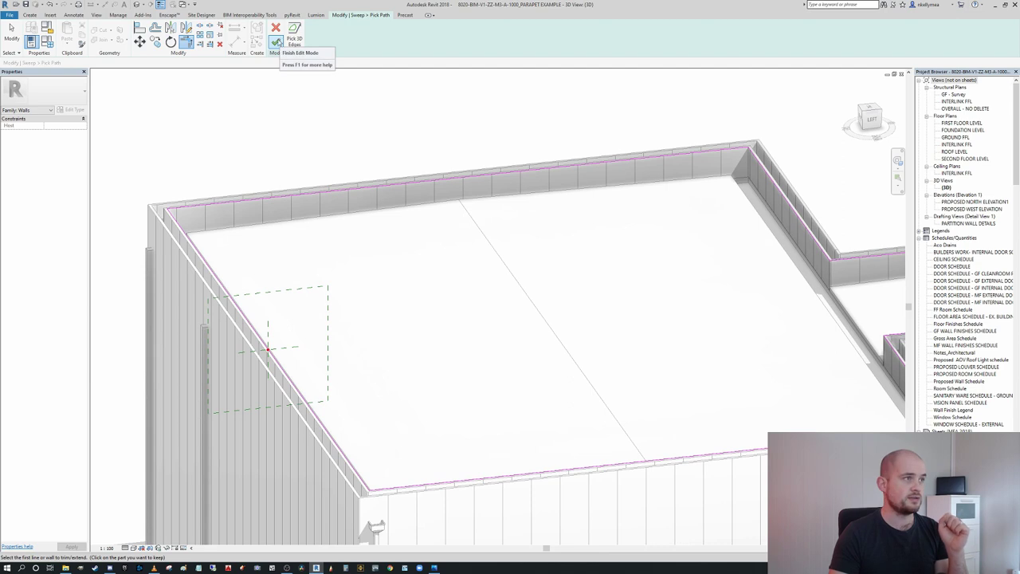
pyautogui.click(276, 43)
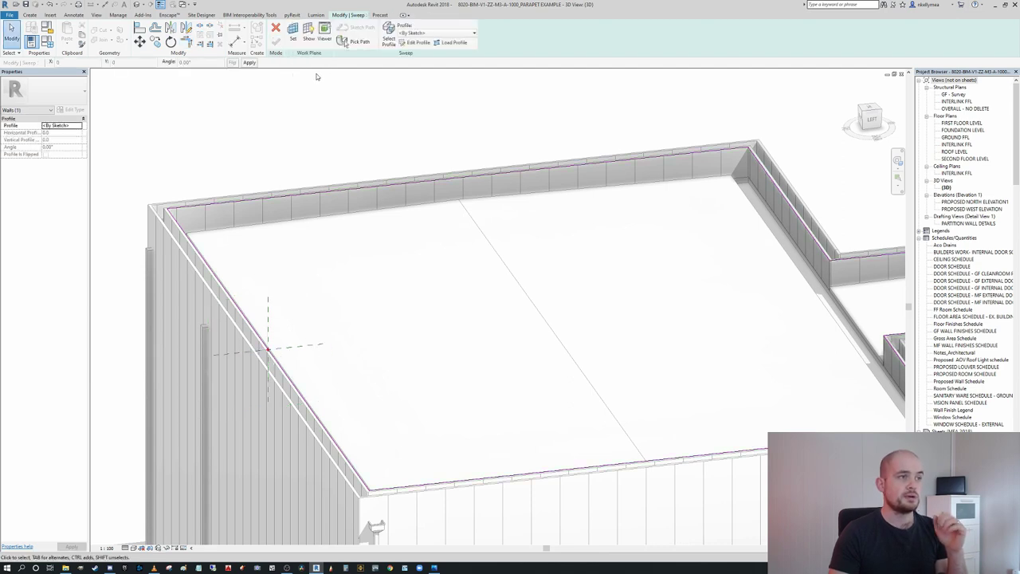
# Assign the Parapet Capping Profile Parametric profile to the sweep and flip it towards the outside of the parapet
pyautogui.click(444, 36)
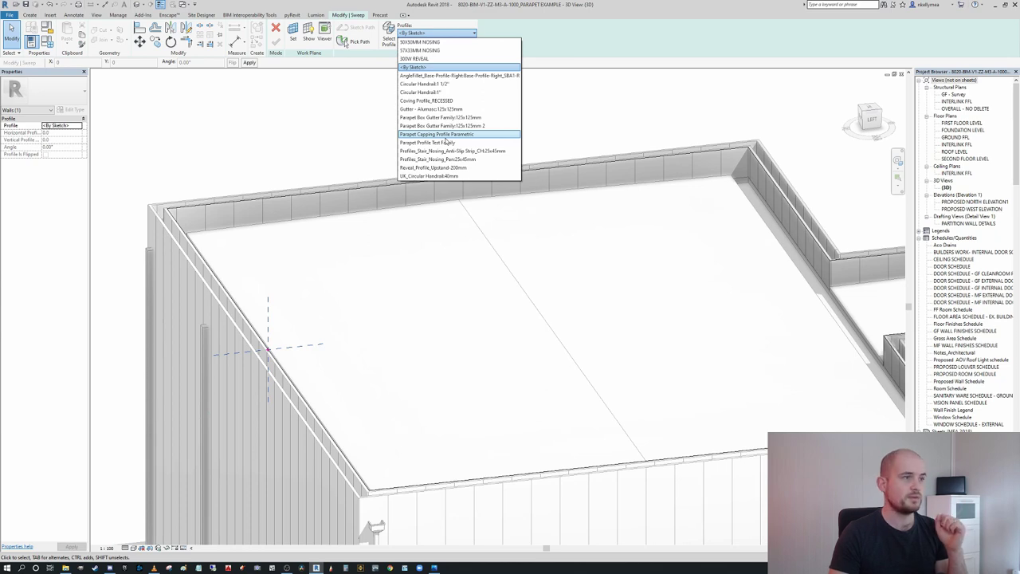
pyautogui.click(447, 134)
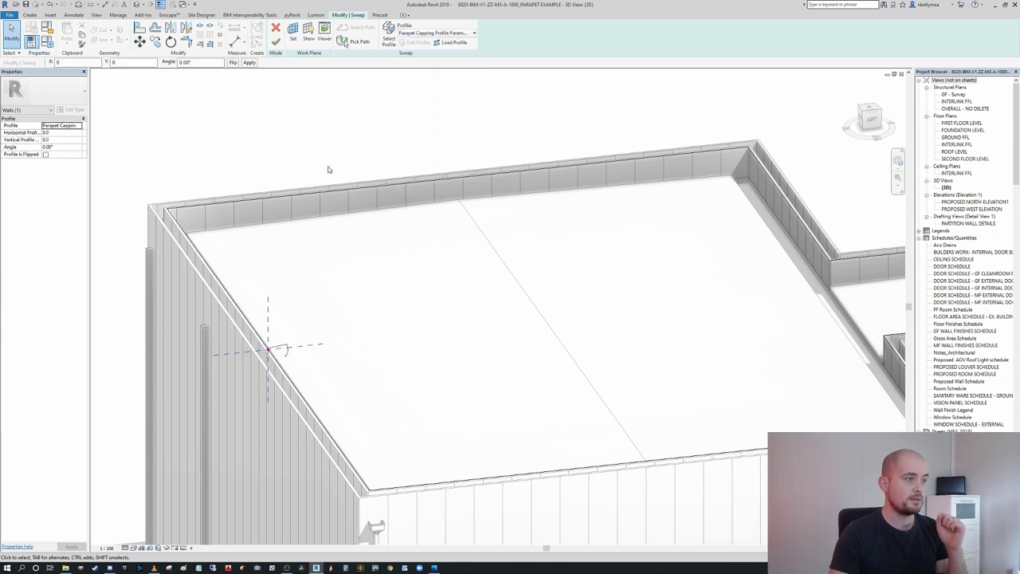
pyautogui.scroll(4, 271, 347)
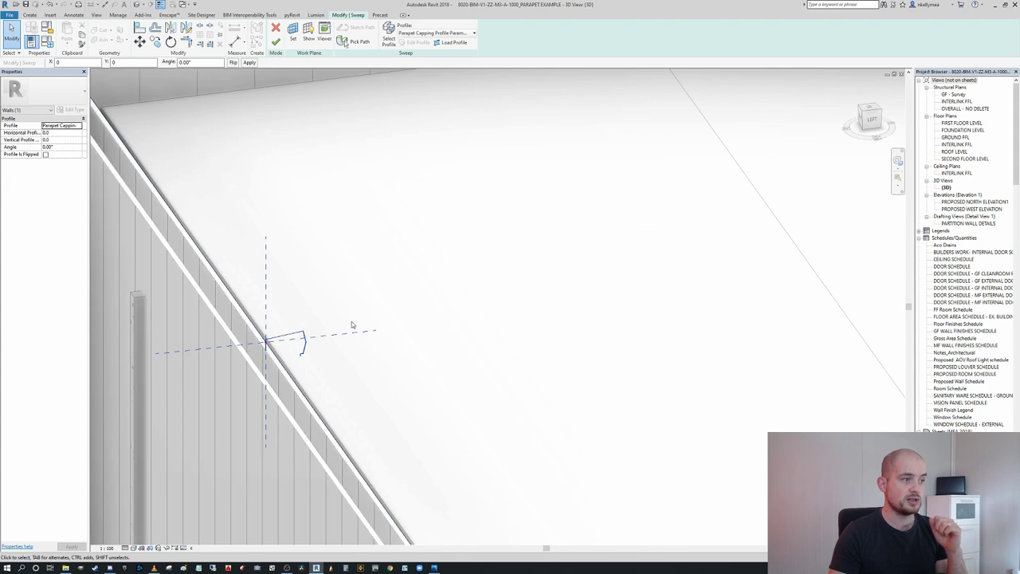
pyautogui.scroll(-3, 350, 327)
pyautogui.moveTo(257, 155); pyautogui.dragTo(349, 151, button='middle')
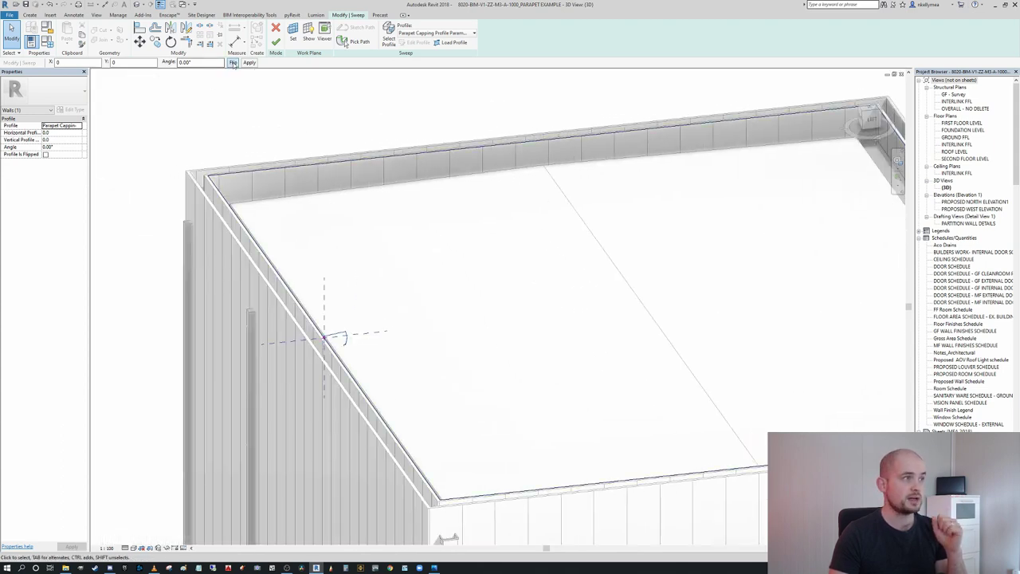
pyautogui.scroll(-3, 351, 237)
pyautogui.scroll(2, 333, 350)
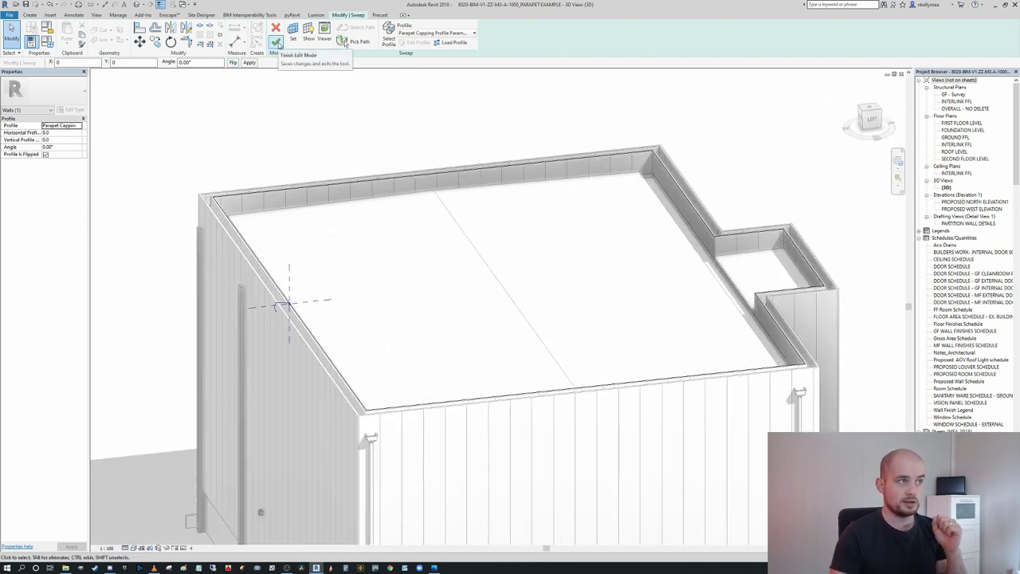
# Finish the capping sweep around the parapet and complete the in-place model
pyautogui.click(277, 44)
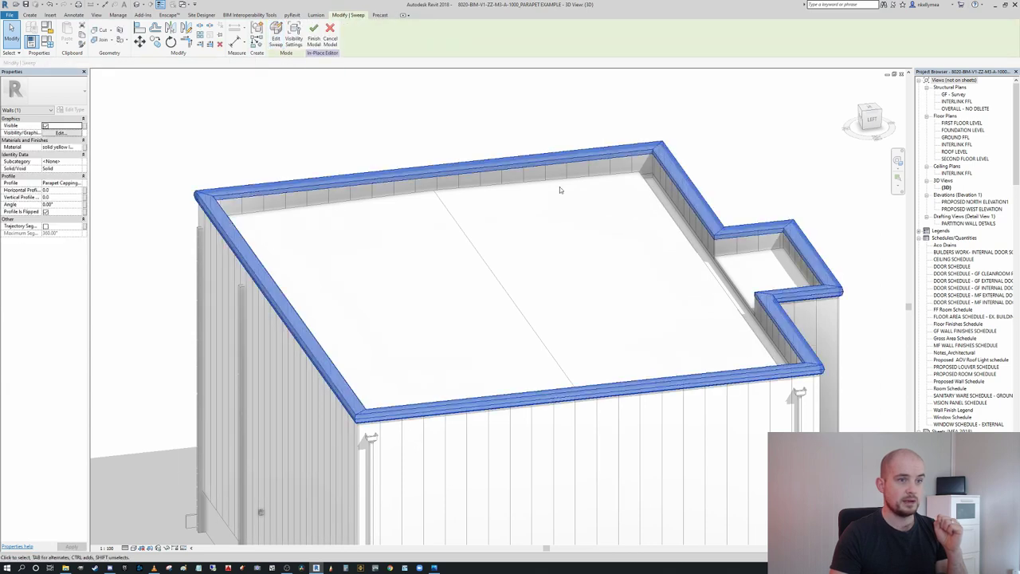
pyautogui.click(850, 221)
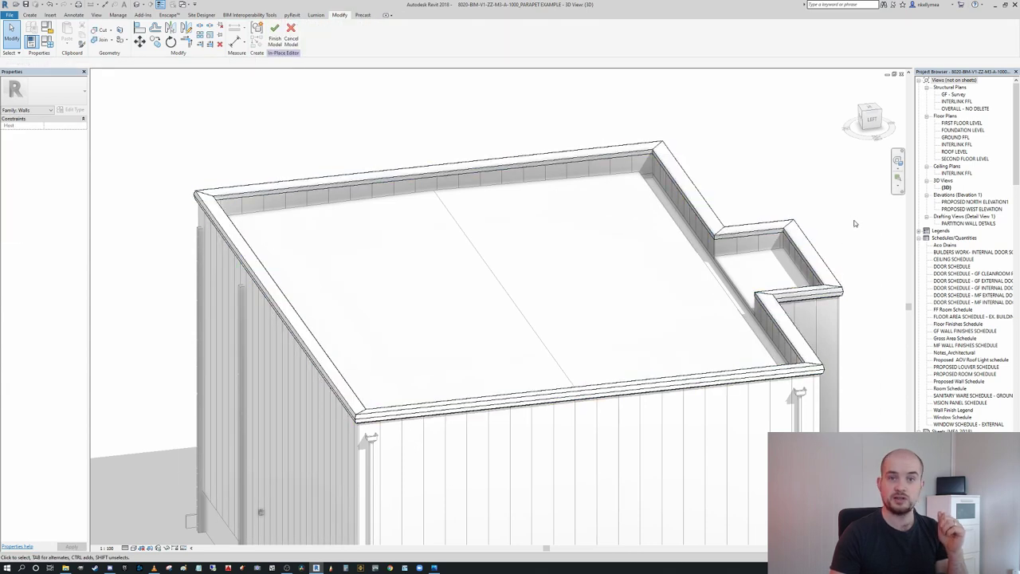
pyautogui.scroll(-5, 855, 223)
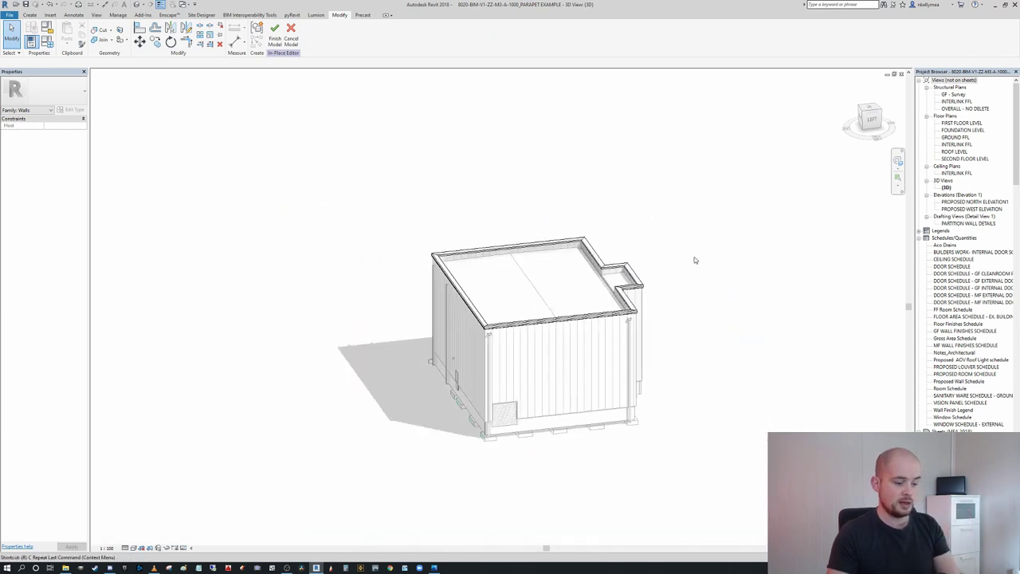
pyautogui.moveTo(671, 257); pyautogui.dragTo(664, 260, button='middle')
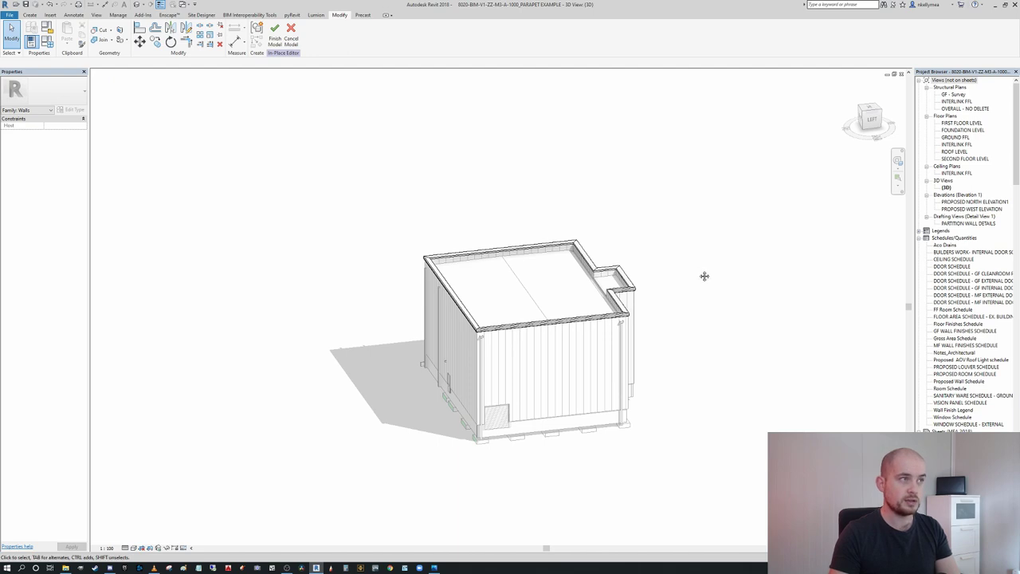
pyautogui.click(274, 33)
# Reveal the hidden section box, pull its front face inward to cut through the building, and leave the reveal mode
pyautogui.moveTo(674, 234); pyautogui.dragTo(603, 251, button='middle')
pyautogui.press('r')
pyautogui.press('h')
pyautogui.click(577, 325)
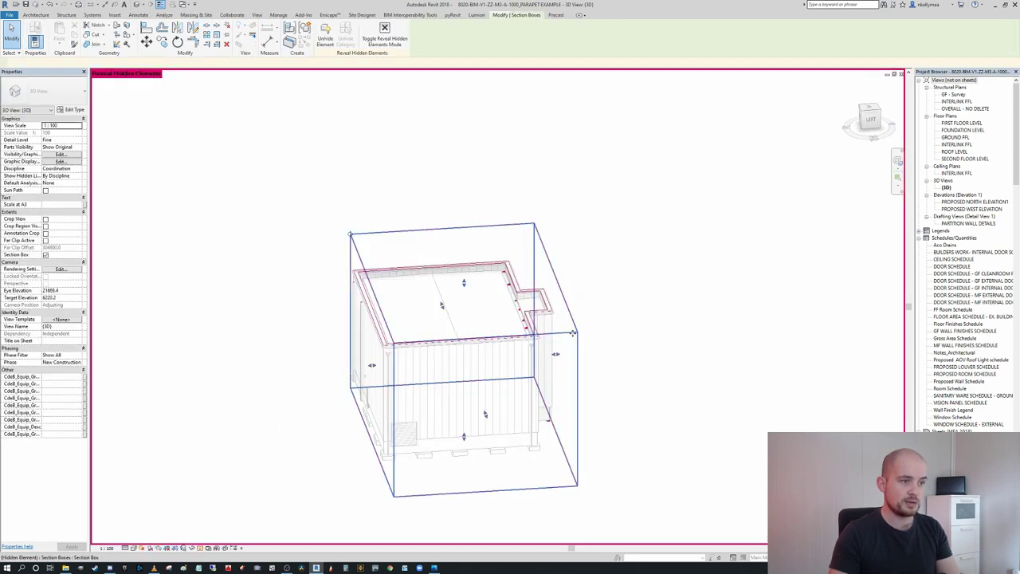
pyautogui.scroll(2, 498, 372)
pyautogui.moveTo(481, 426); pyautogui.dragTo(465, 387)
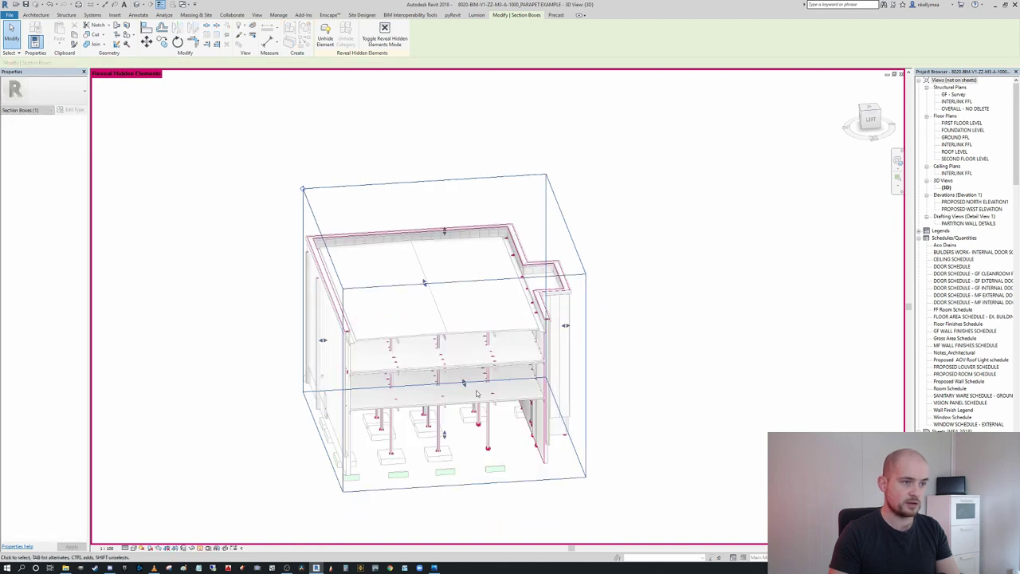
pyautogui.scroll(3, 539, 322)
pyautogui.moveTo(539, 322); pyautogui.dragTo(554, 312, button='middle')
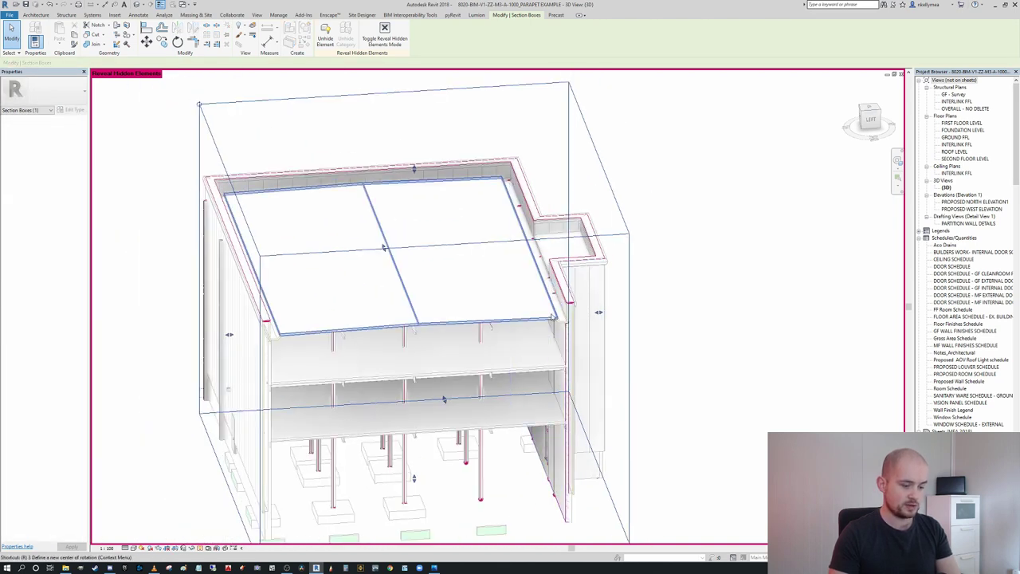
pyautogui.press('r')
pyautogui.press('h')
# Reveal hidden elements and unhide the parapet roof element on top of the cut walls
pyautogui.scroll(-1, 623, 332)
pyautogui.keyDown('shift'); pyautogui.moveTo(623, 331); pyautogui.dragTo(543, 271, button='middle'); pyautogui.keyUp('shift')
pyautogui.scroll(5, 542, 271)
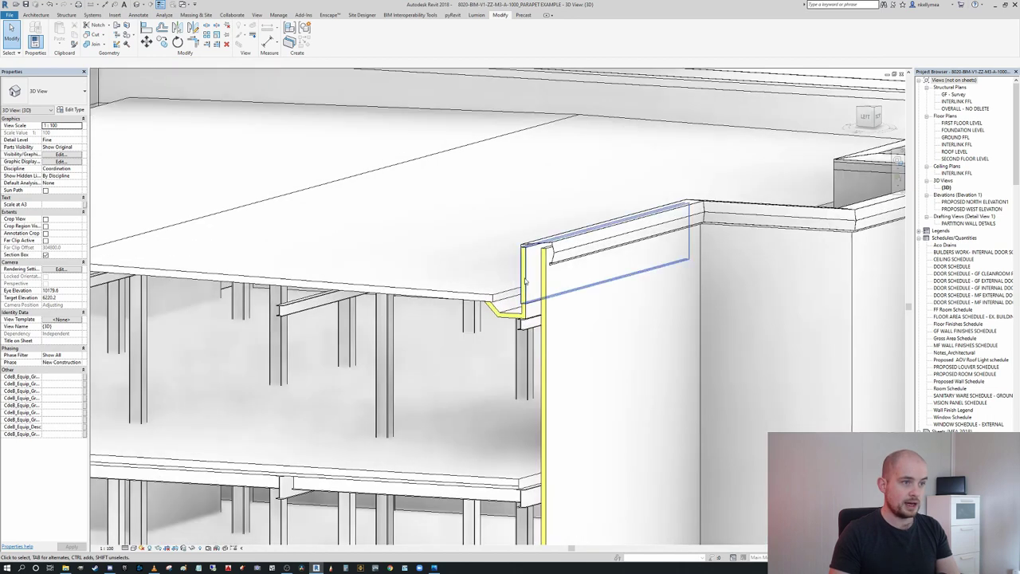
pyautogui.press('r')
pyautogui.press('h')
pyautogui.scroll(2, 534, 251)
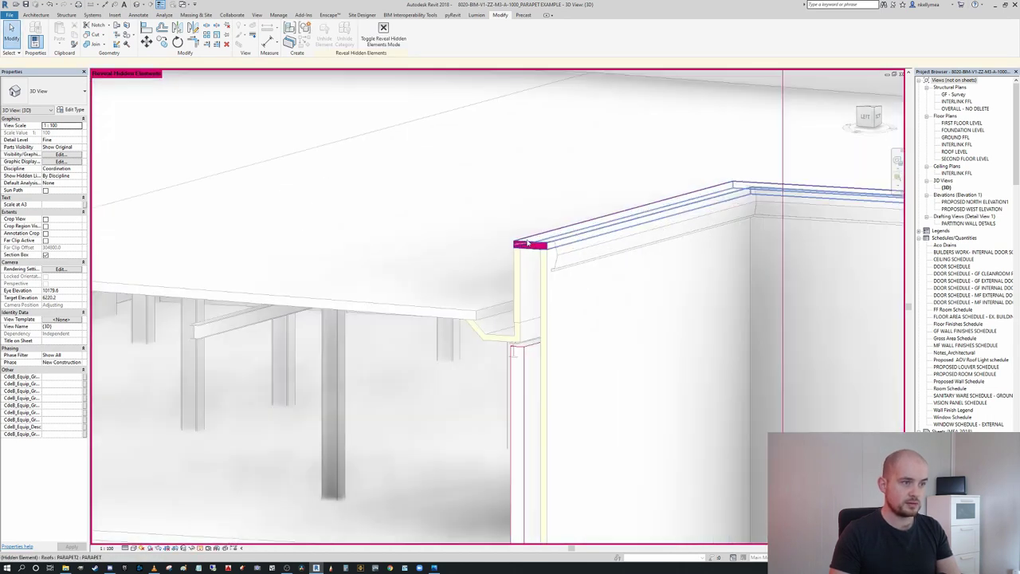
pyautogui.click(535, 249)
pyautogui.click(535, 246)
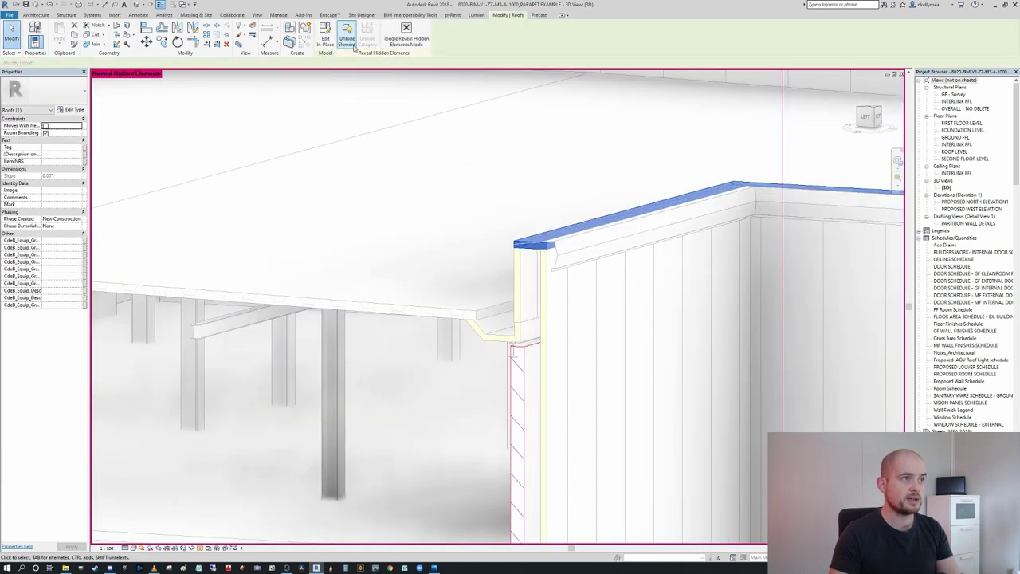
pyautogui.click(413, 34)
# Examine how the capping flashing sits over the cut parapet, in 3D and from the Left view
pyautogui.scroll(-2, 486, 147)
pyautogui.keyDown('shift'); pyautogui.moveTo(462, 144); pyautogui.dragTo(239, 167, button='middle'); pyautogui.keyUp('shift')
pyautogui.scroll(3, 655, 204)
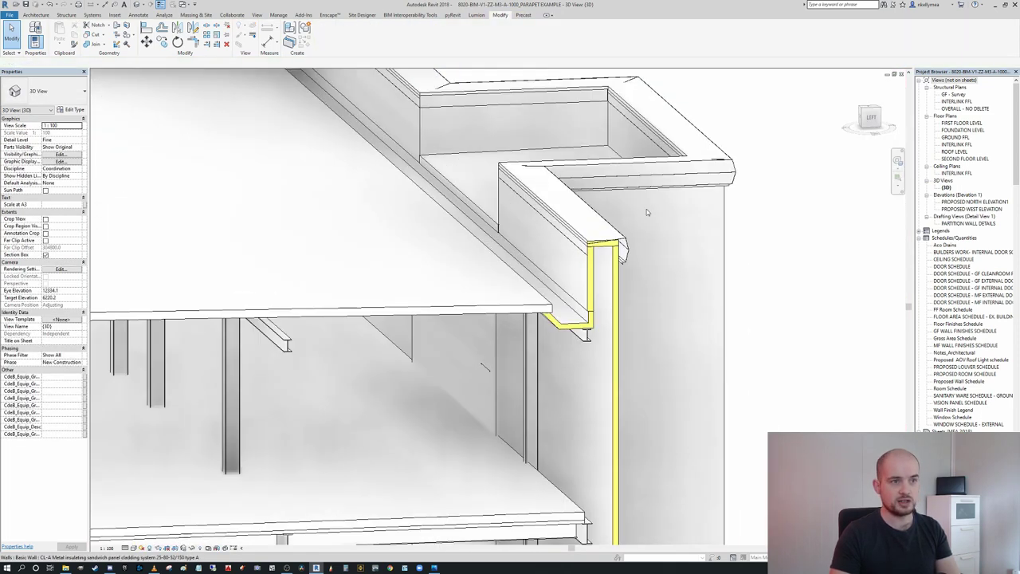
pyautogui.keyDown('shift'); pyautogui.moveTo(674, 250); pyautogui.dragTo(829, 322, button='middle'); pyautogui.keyUp('shift')
pyautogui.keyDown('shift'); pyautogui.moveTo(829, 322); pyautogui.dragTo(764, 312, button='middle'); pyautogui.keyUp('shift')
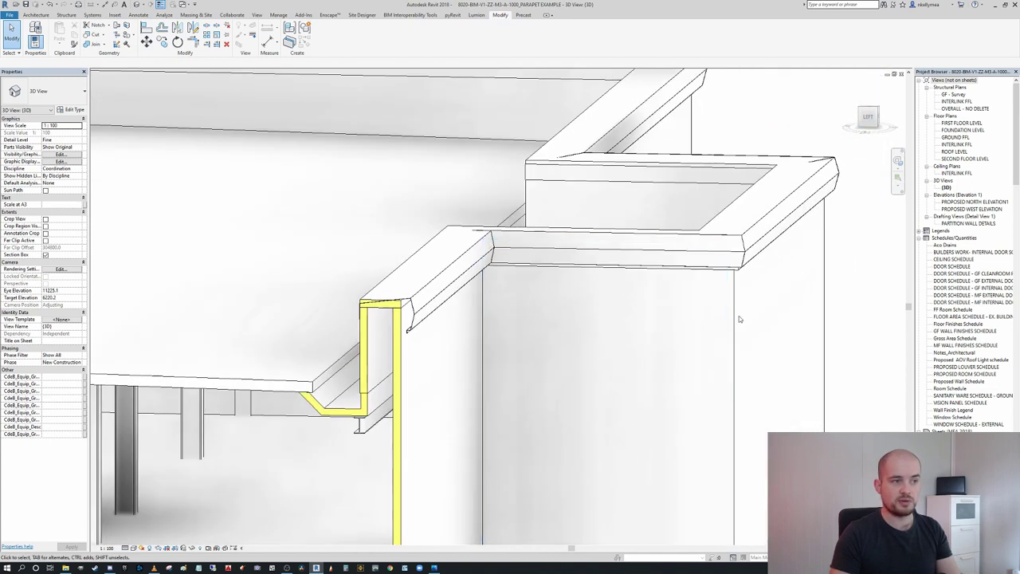
pyautogui.scroll(4, 403, 372)
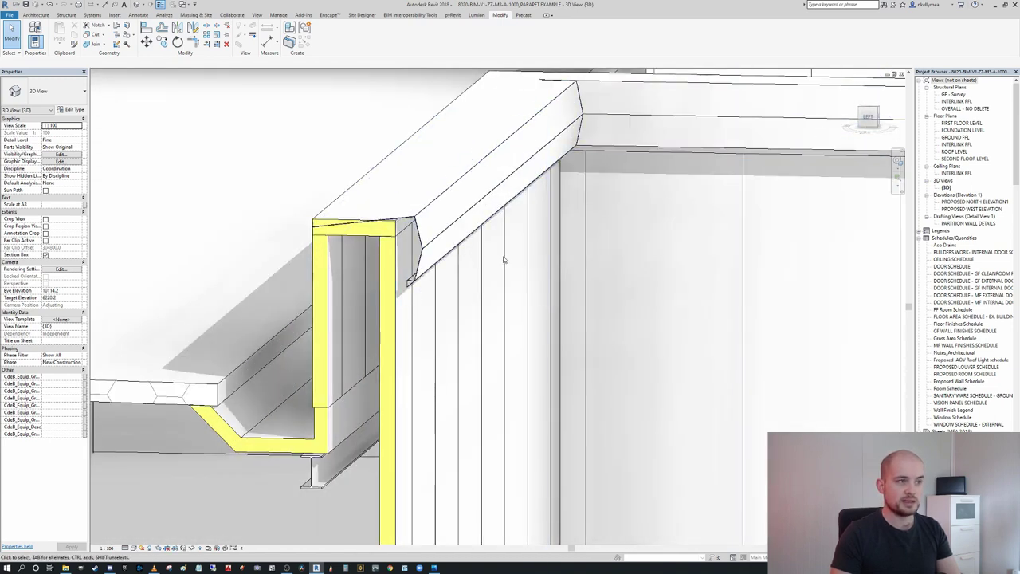
pyautogui.click(859, 133)
pyautogui.click(859, 132)
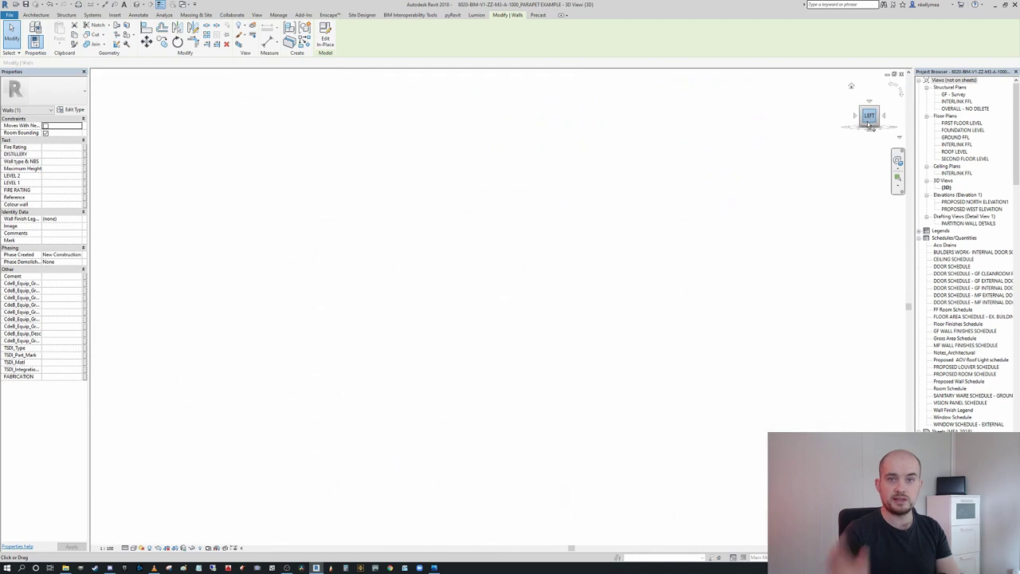
pyautogui.scroll(10, 626, 307)
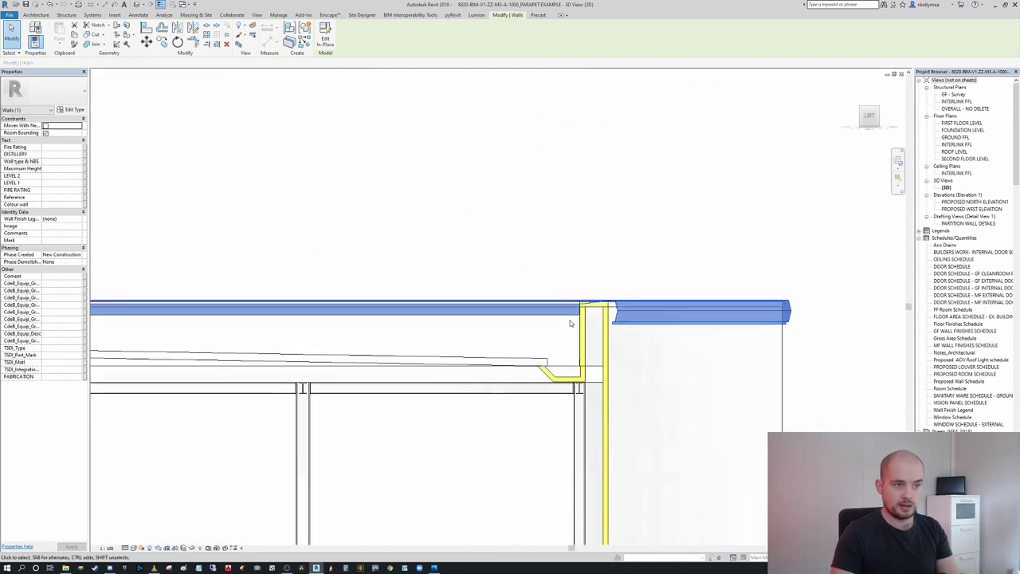
pyautogui.scroll(4, 585, 294)
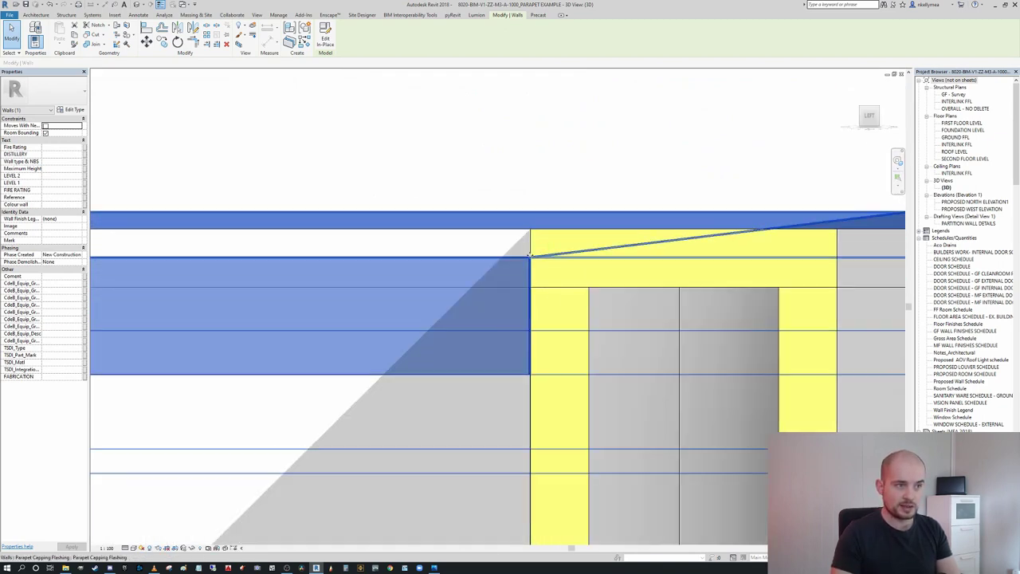
pyautogui.scroll(-6, 529, 258)
pyautogui.moveTo(514, 262); pyautogui.dragTo(444, 263, button='middle')
pyautogui.scroll(-1, 623, 251)
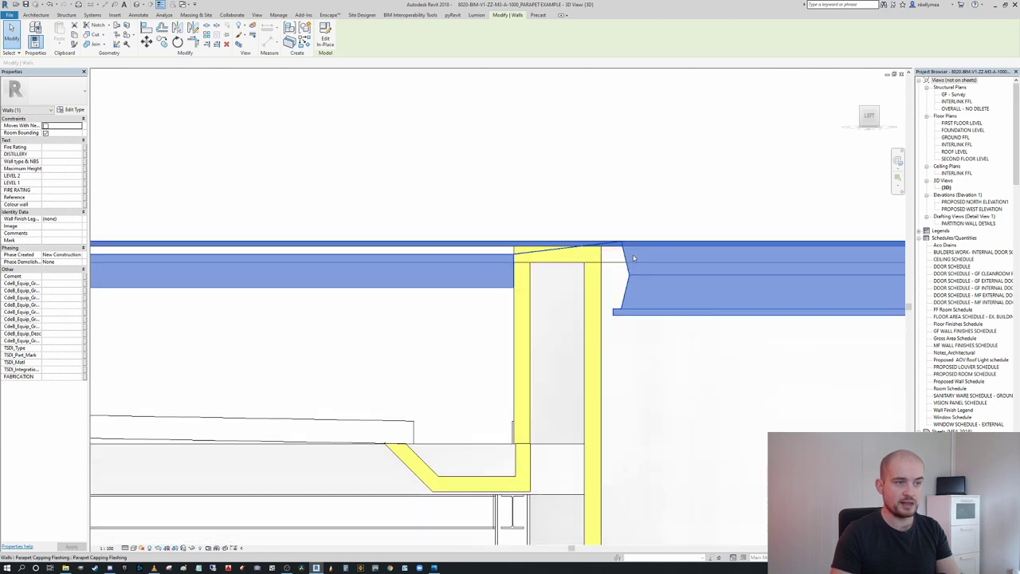
pyautogui.moveTo(622, 251); pyautogui.dragTo(532, 266, button='middle')
pyautogui.scroll(-2, 548, 188)
pyautogui.click(540, 177)
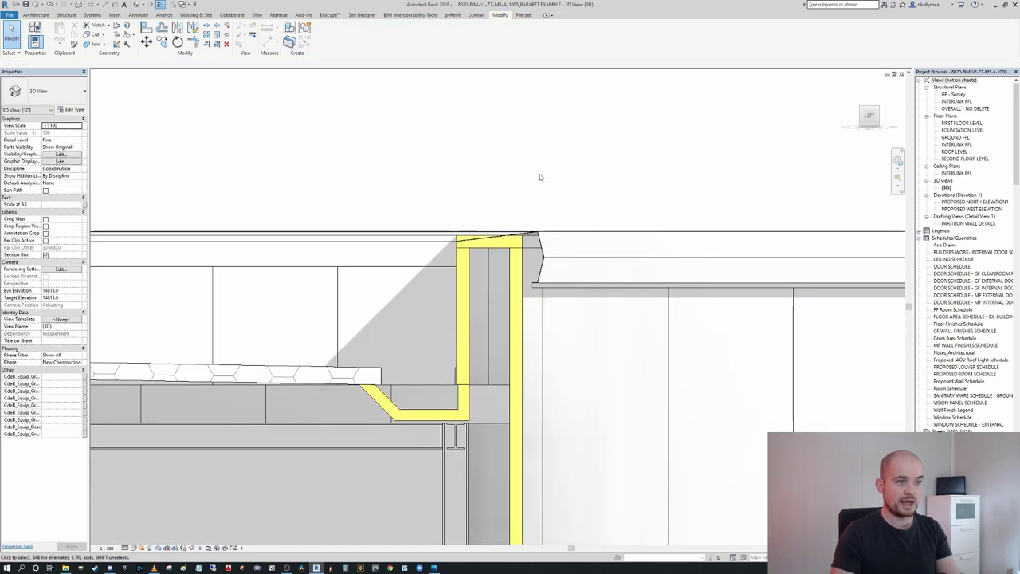
pyautogui.scroll(-2, 512, 175)
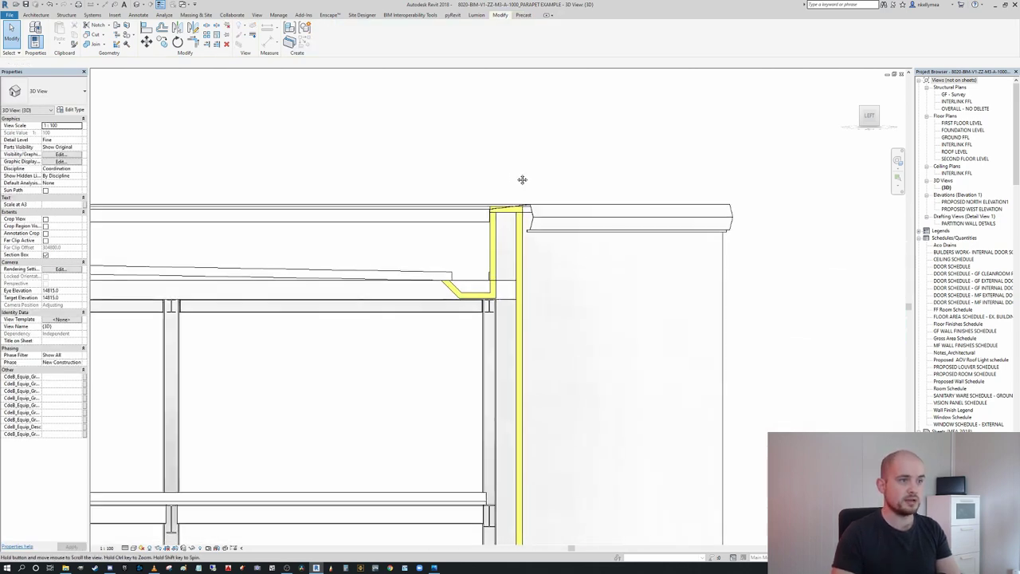
pyautogui.keyDown('shift'); pyautogui.moveTo(529, 182); pyautogui.dragTo(508, 267, button='middle'); pyautogui.keyUp('shift')
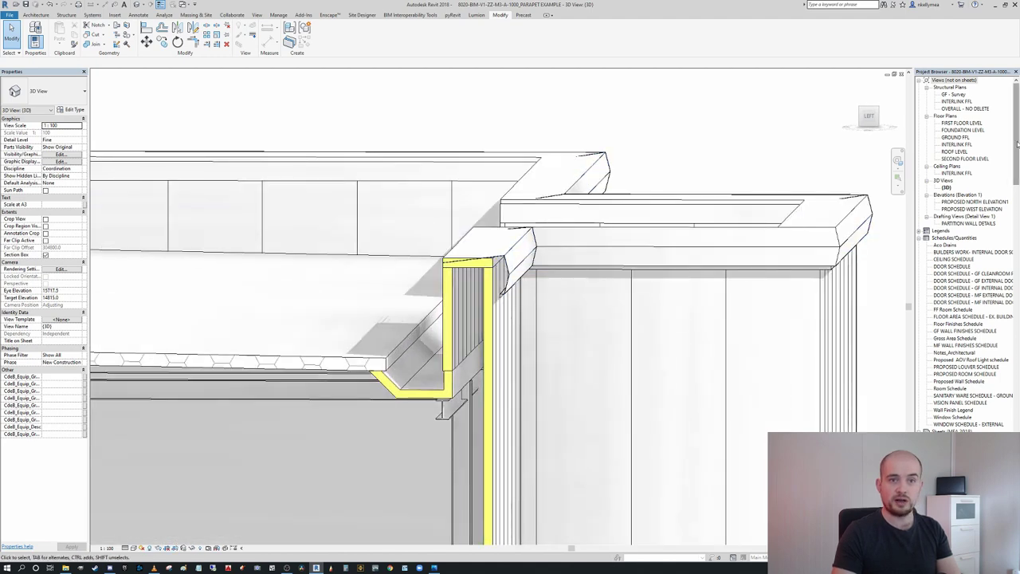
# Measure the overall width across the two cut parapet walls with an aligned dimension, without placing it
pyautogui.scroll(-1, 1017, 147)
pyautogui.moveTo(1017, 147); pyautogui.dragTo(1019, 347)
pyautogui.click(527, 314)
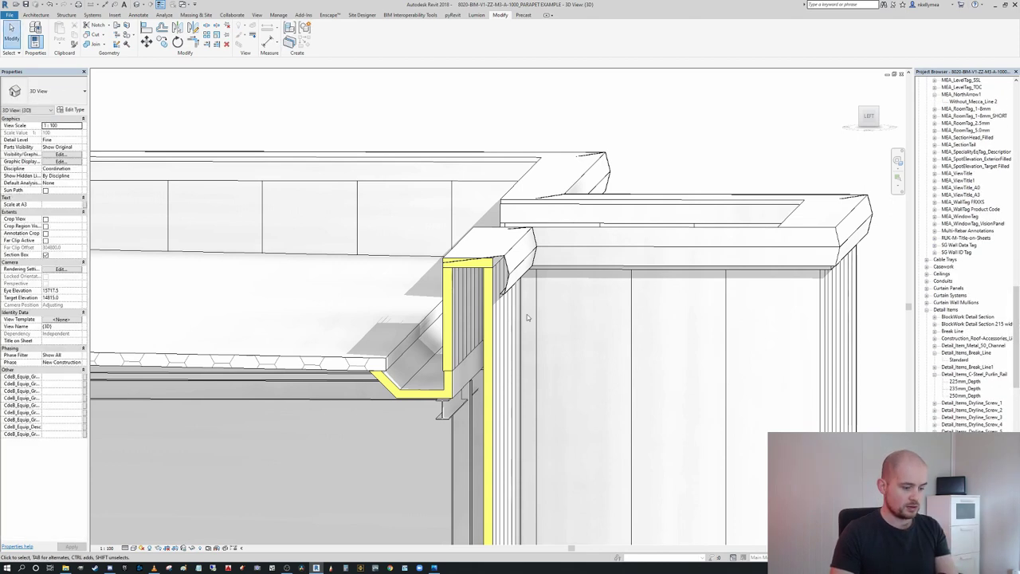
pyautogui.press('d')
pyautogui.press('i')
pyautogui.scroll(3, 441, 338)
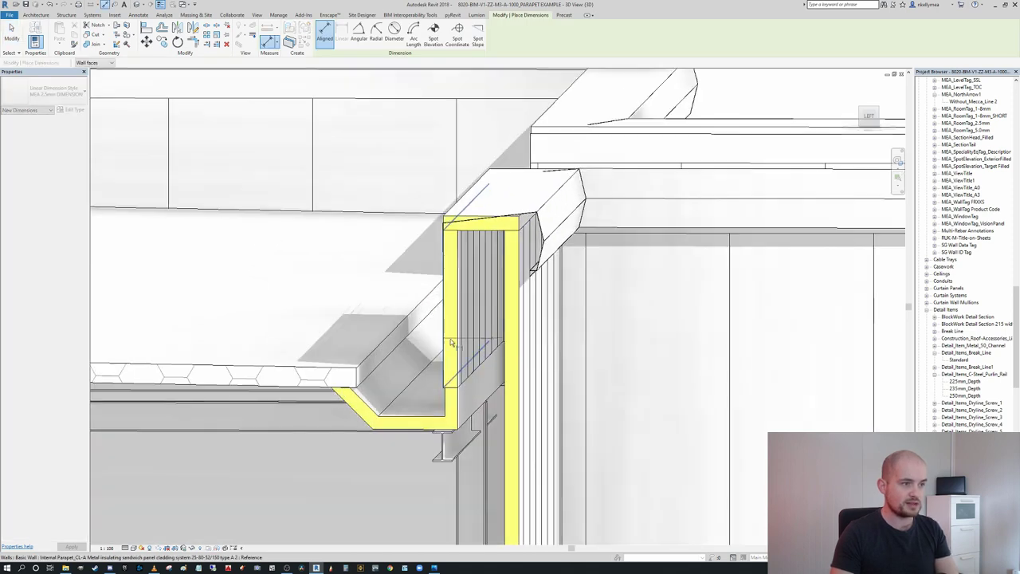
pyautogui.click(529, 358)
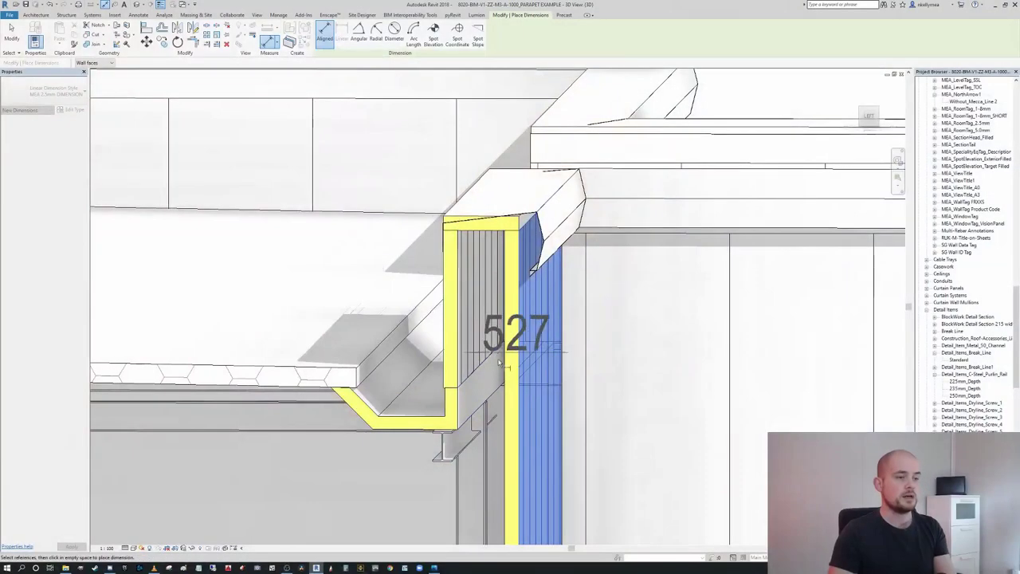
pyautogui.scroll(-1, 476, 345)
pyautogui.moveTo(456, 312); pyautogui.dragTo(432, 274, button='middle')
pyautogui.press('Escape')
# Find the Parapet Capping Profile Parametric type among the project's profile families and open its type properties
pyautogui.moveTo(1016, 317); pyautogui.dragTo(1017, 412)
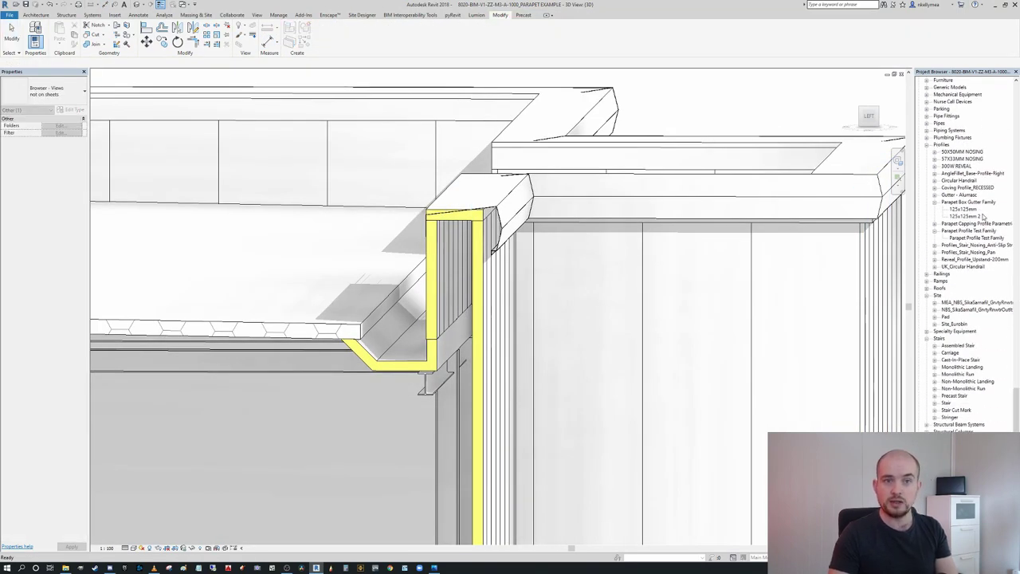
pyautogui.doubleClick(980, 224)
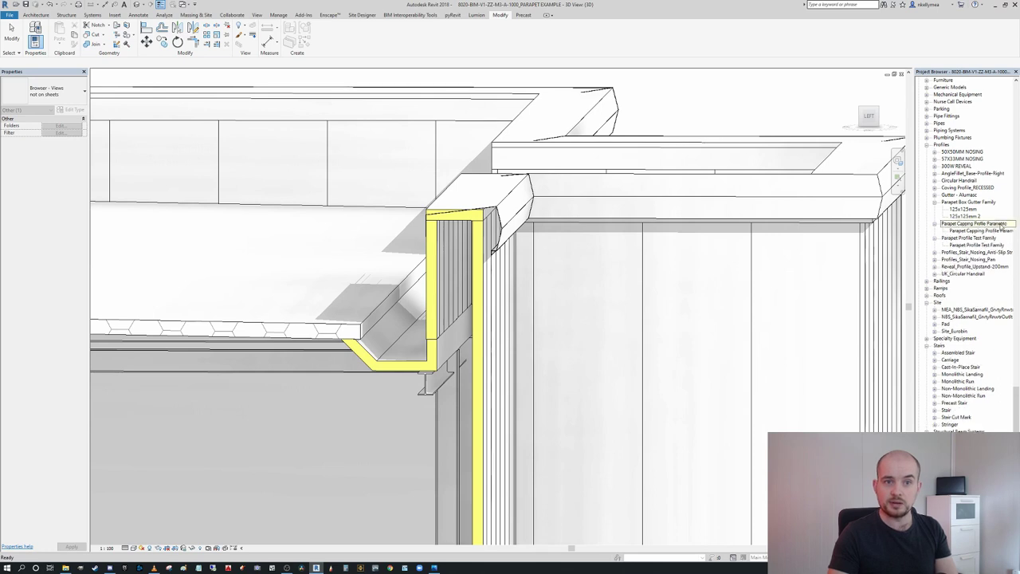
pyautogui.click(984, 230)
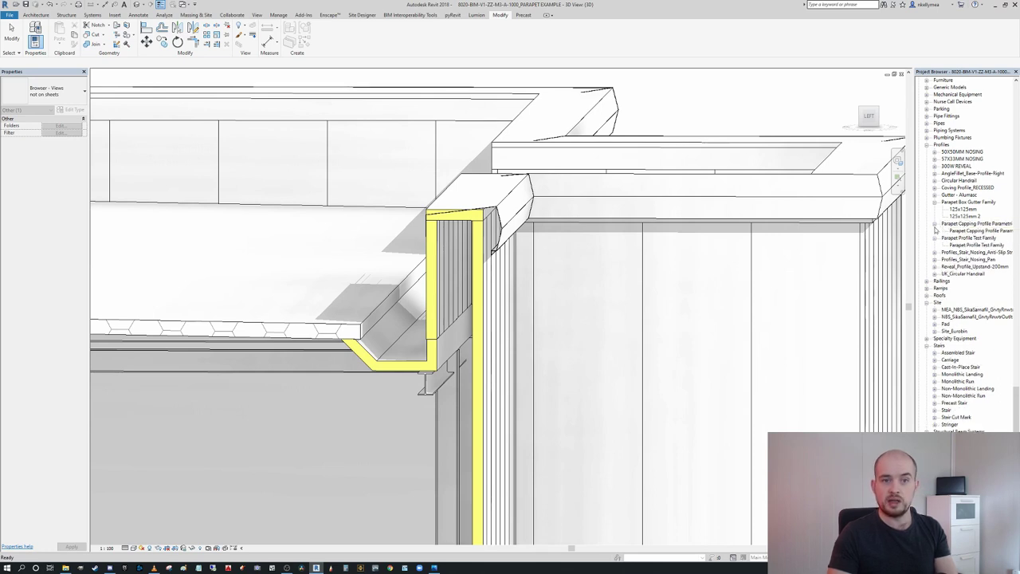
pyautogui.doubleClick(979, 230)
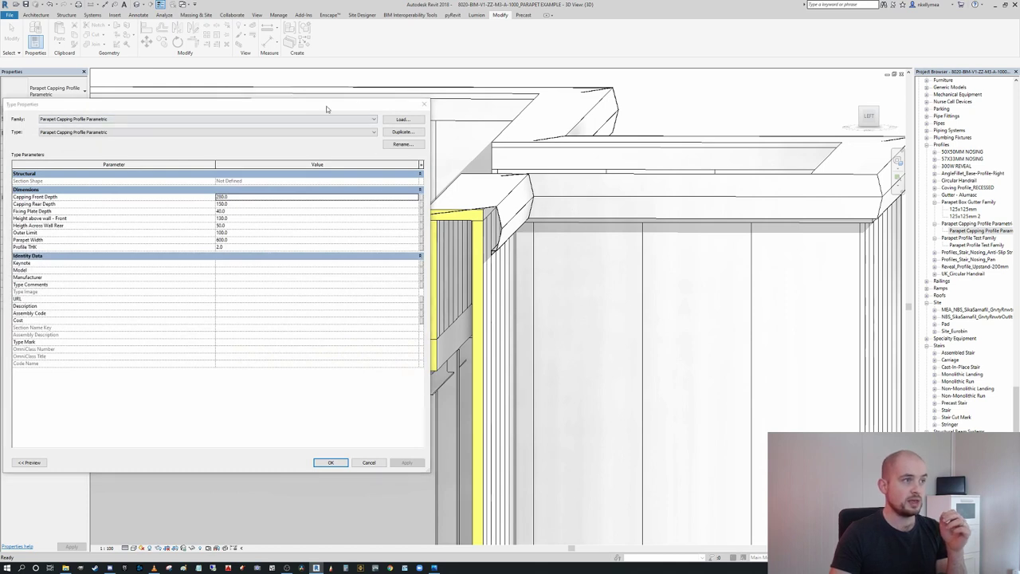
pyautogui.moveTo(330, 104); pyautogui.dragTo(308, 101)
pyautogui.moveTo(407, 177); pyautogui.dragTo(278, 177)
pyautogui.moveTo(157, 101); pyautogui.dragTo(222, 109)
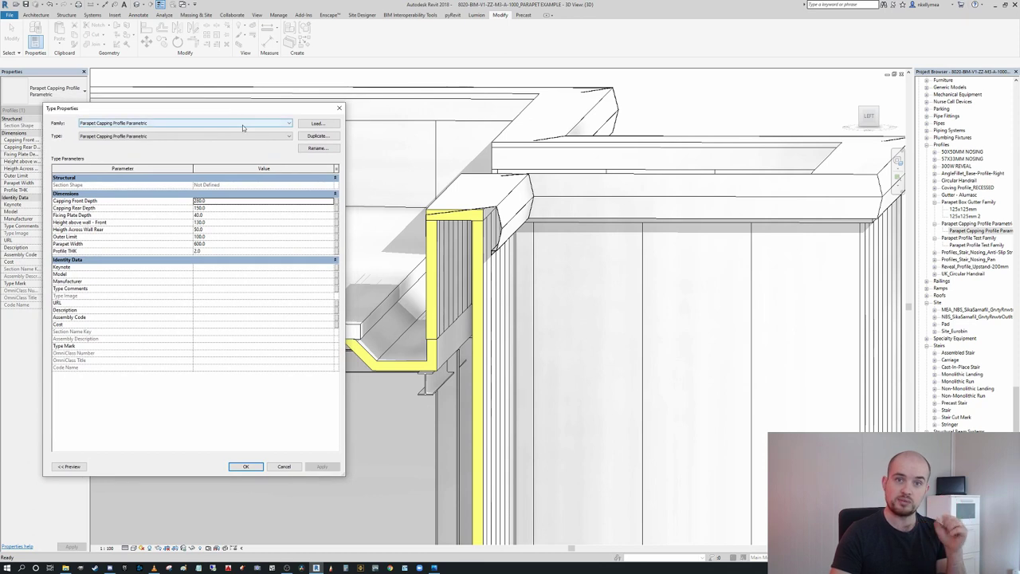
# Set Capping Front Depth to 250, Heigth Across Wall Rear to 150, Height above wall - Front to 170 and Parapet Width to 527
pyautogui.doubleClick(249, 205)
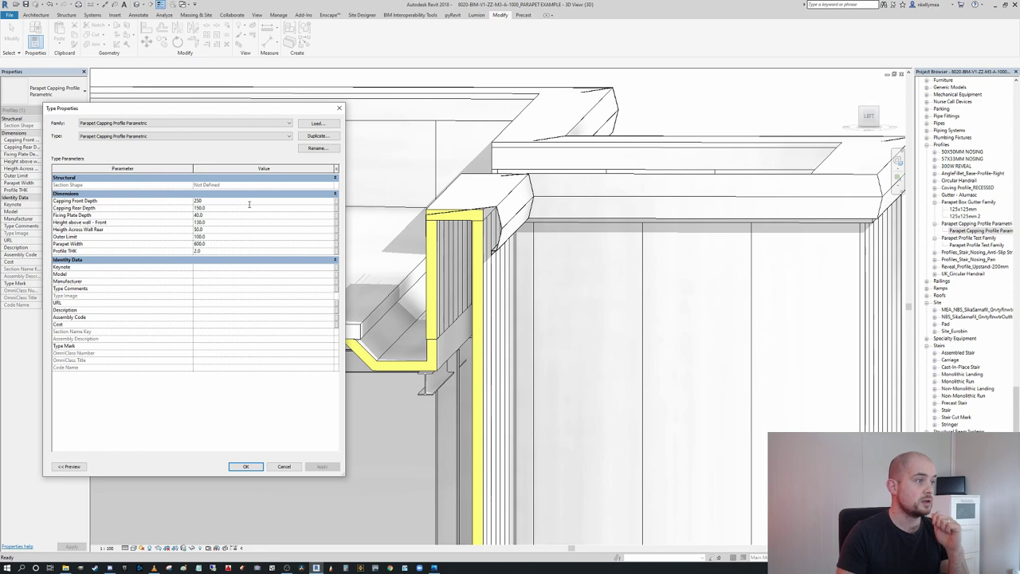
pyautogui.click(242, 206)
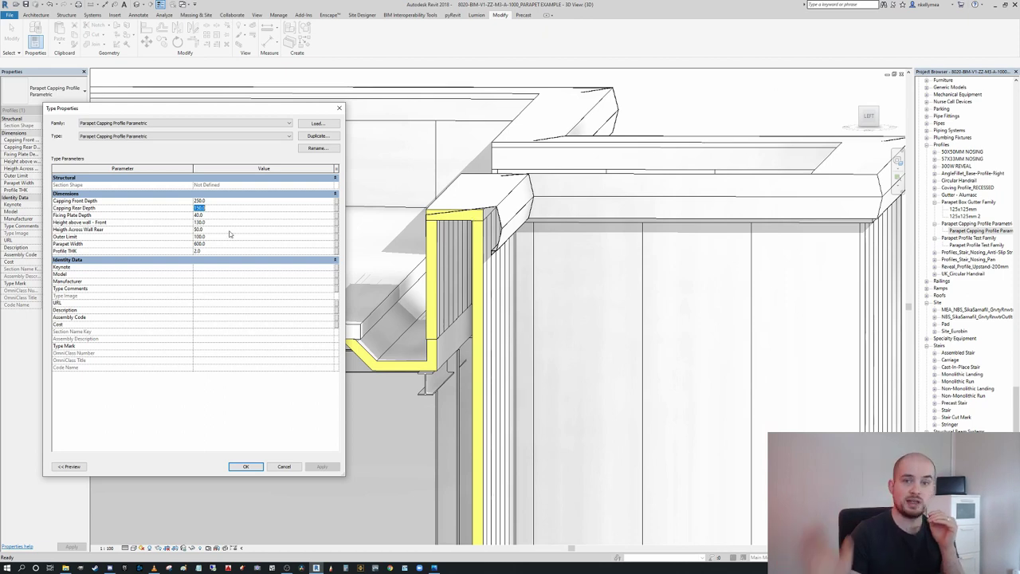
pyautogui.click(230, 230)
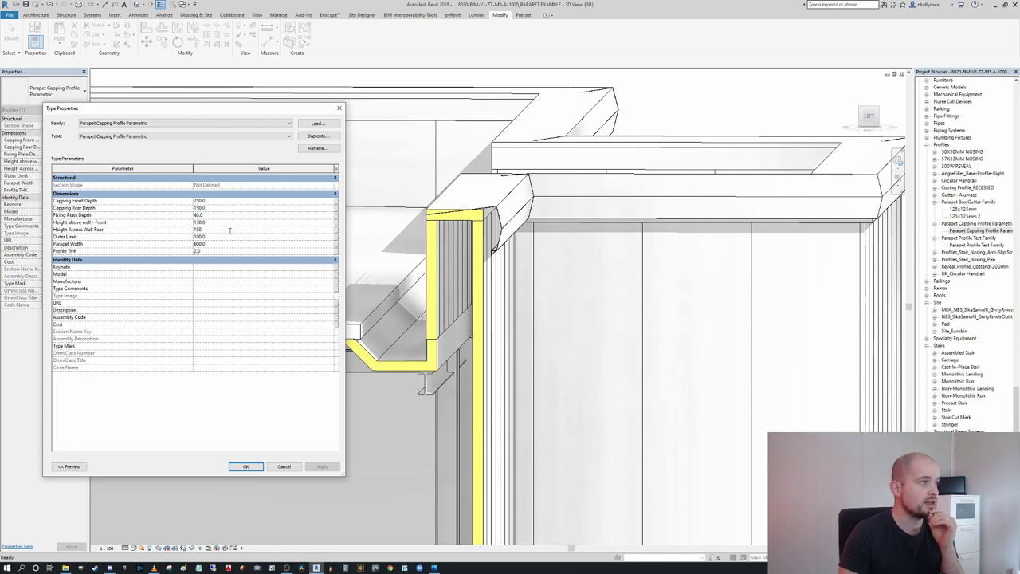
pyautogui.click(229, 224)
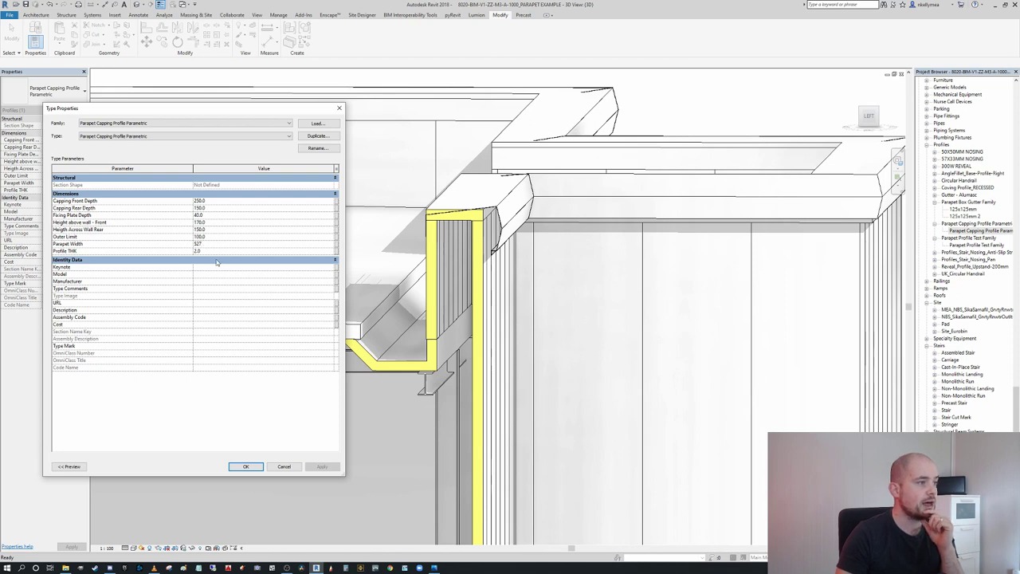
pyautogui.click(250, 469)
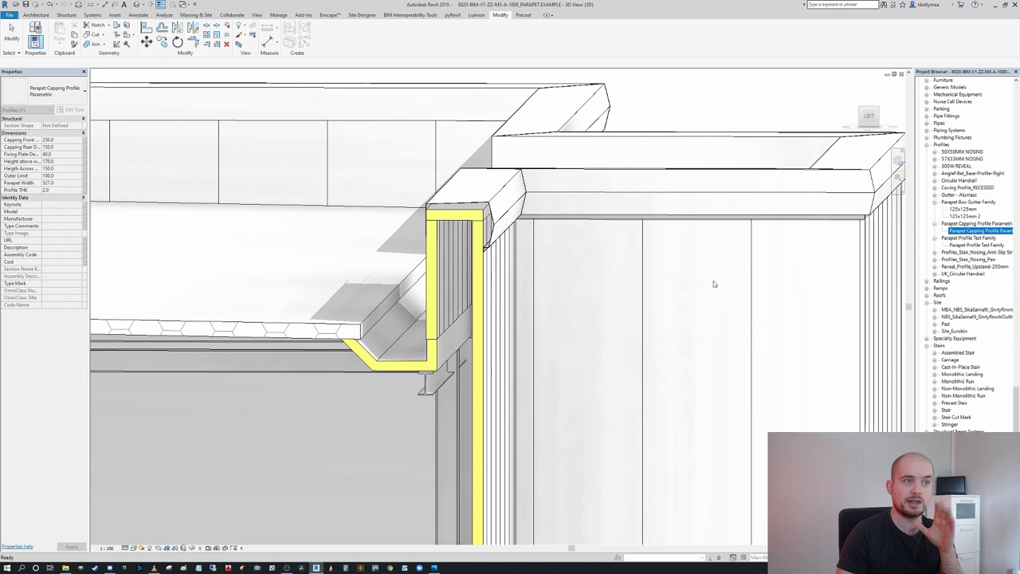
# Set the capping profile's Capping Rear Depth to 125 and its Height above wall - Front to 150
pyautogui.scroll(4, 454, 211)
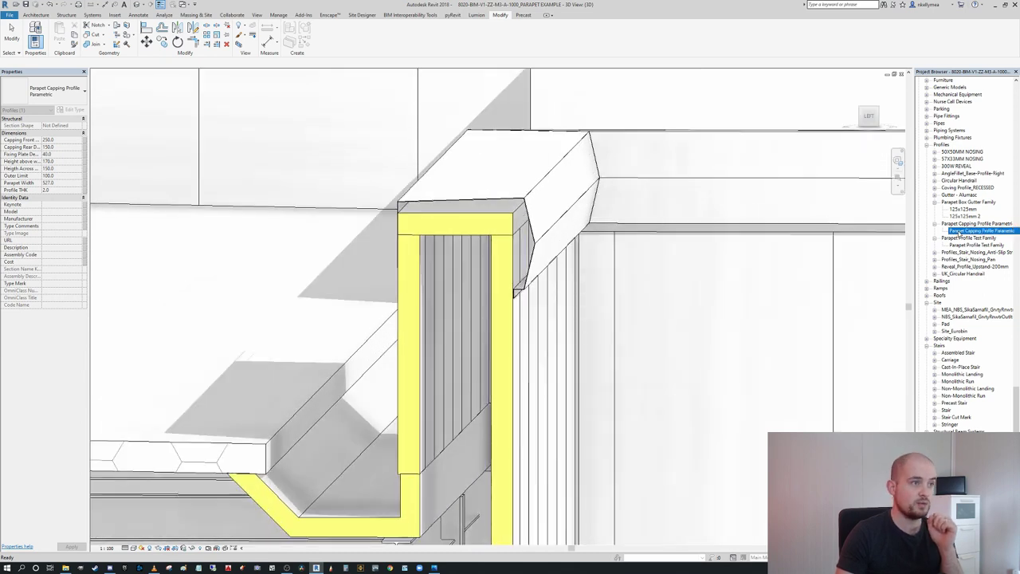
pyautogui.doubleClick(983, 231)
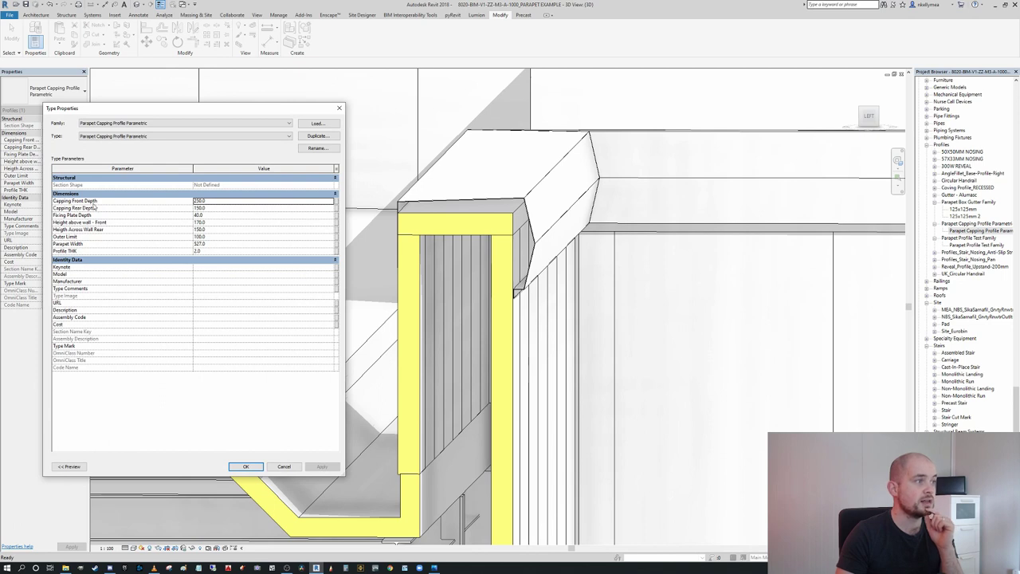
pyautogui.click(218, 208)
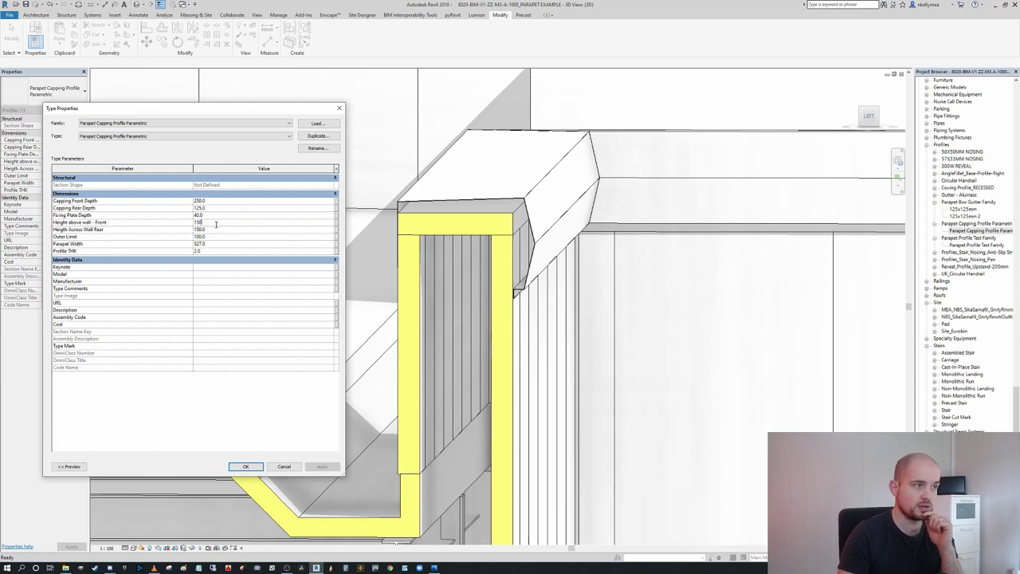
pyautogui.click(255, 469)
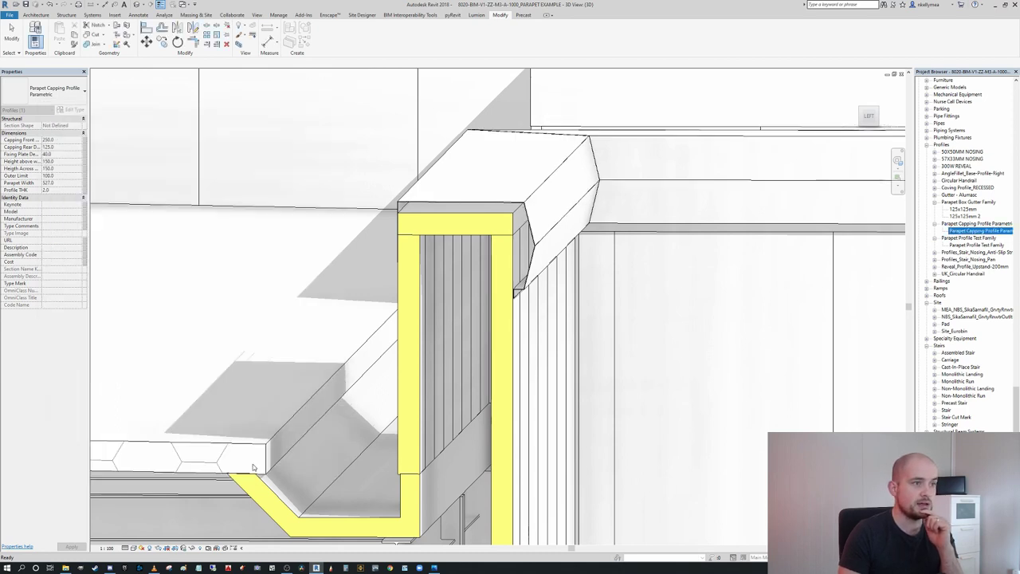
# Examine the adjusted capping around the parapet from several angles and review the profile's type parameters
pyautogui.scroll(-2, 393, 319)
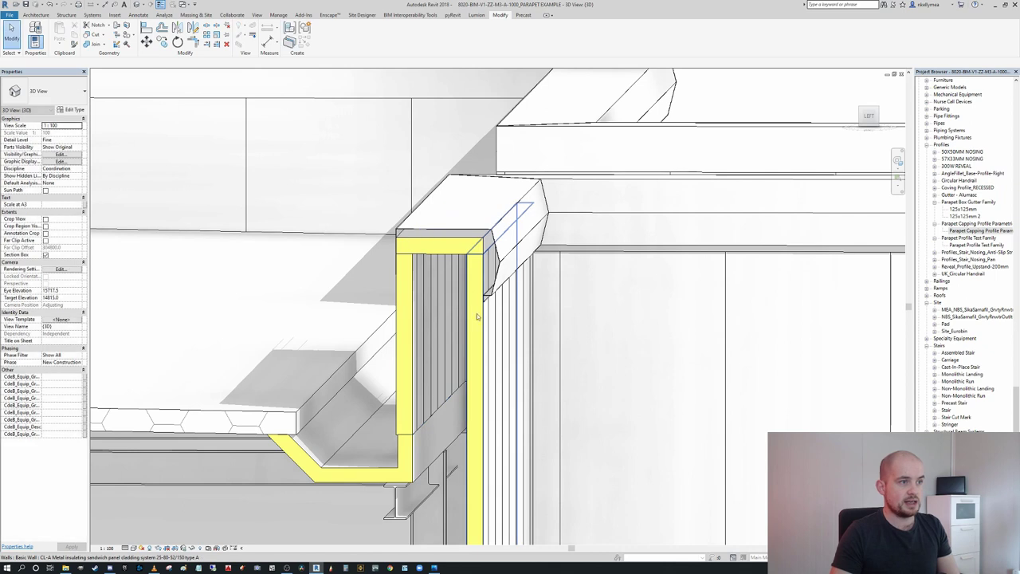
pyautogui.keyDown('shift'); pyautogui.moveTo(440, 328); pyautogui.dragTo(443, 293, button='middle'); pyautogui.keyUp('shift')
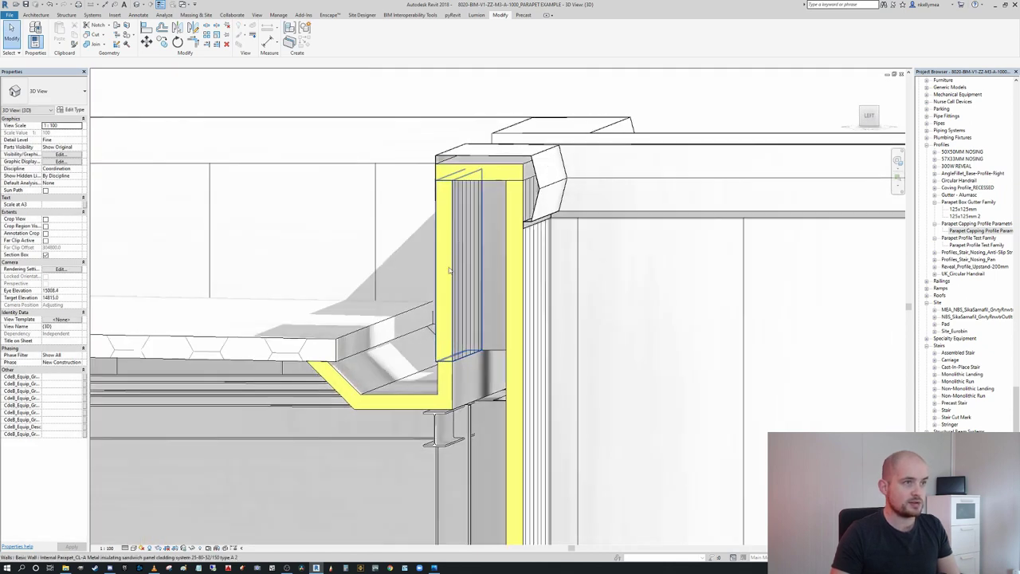
pyautogui.click(546, 190)
pyautogui.keyDown('shift'); pyautogui.moveTo(545, 199); pyautogui.dragTo(451, 126, button='middle'); pyautogui.keyUp('shift')
pyautogui.click(530, 85)
pyautogui.keyDown('shift'); pyautogui.moveTo(531, 84); pyautogui.dragTo(377, 168, button='middle'); pyautogui.keyUp('shift')
pyautogui.doubleClick(972, 231)
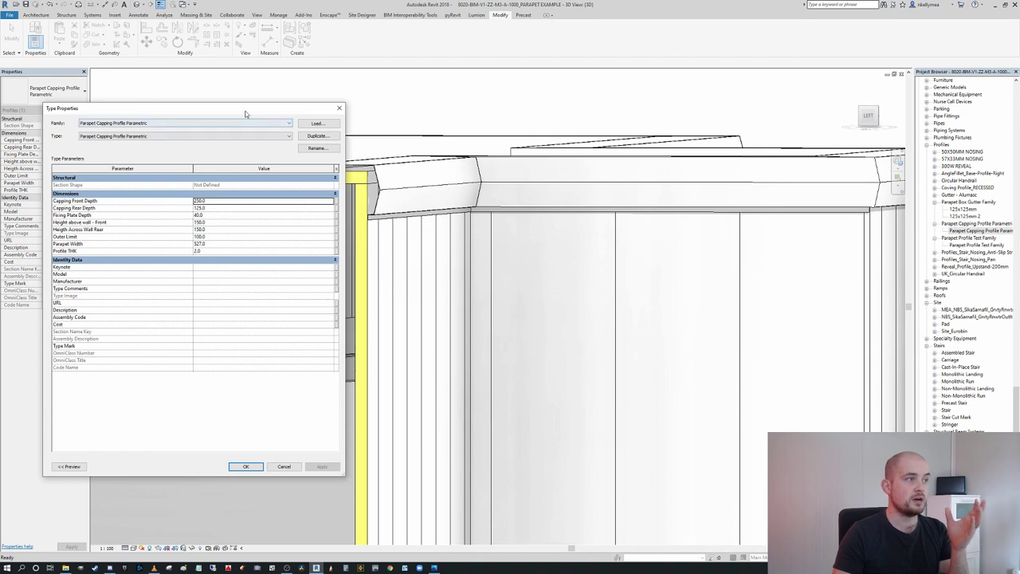
pyautogui.moveTo(246, 114); pyautogui.dragTo(738, 139)
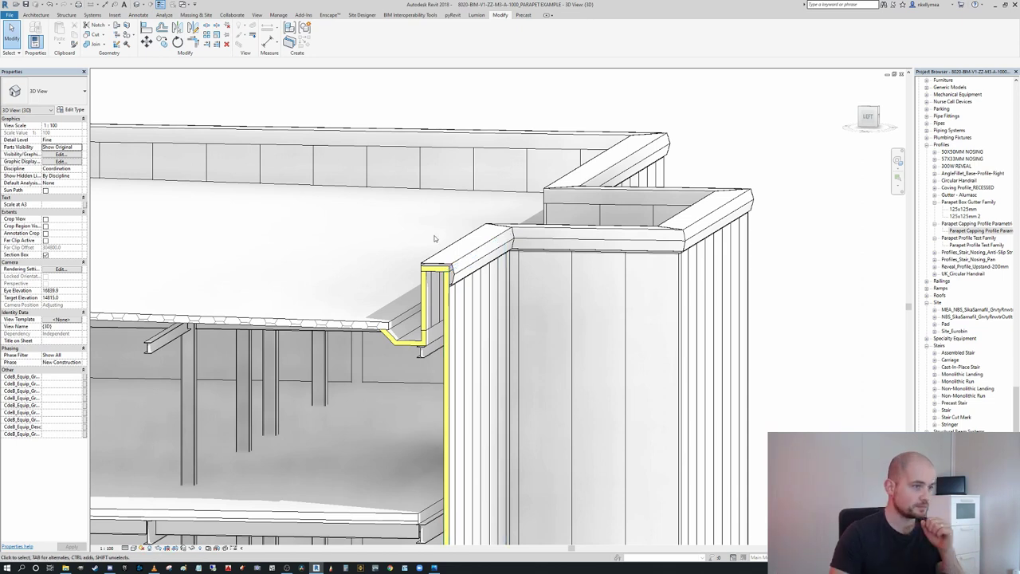
# Delete the in-place capping flashing from the parapet
pyautogui.scroll(4, 446, 269)
pyautogui.click(406, 303)
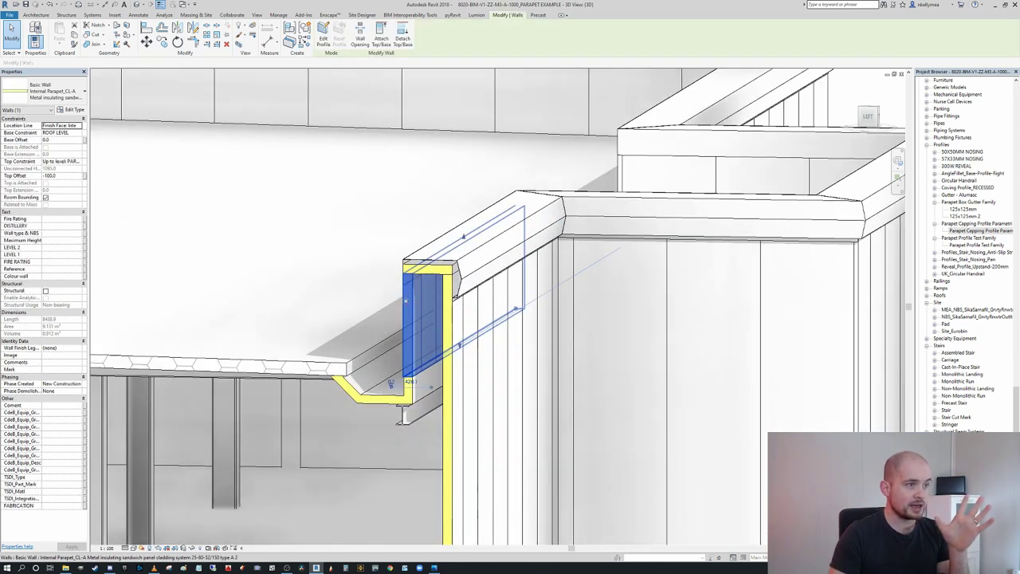
pyautogui.moveTo(405, 302); pyautogui.dragTo(420, 285, button='middle')
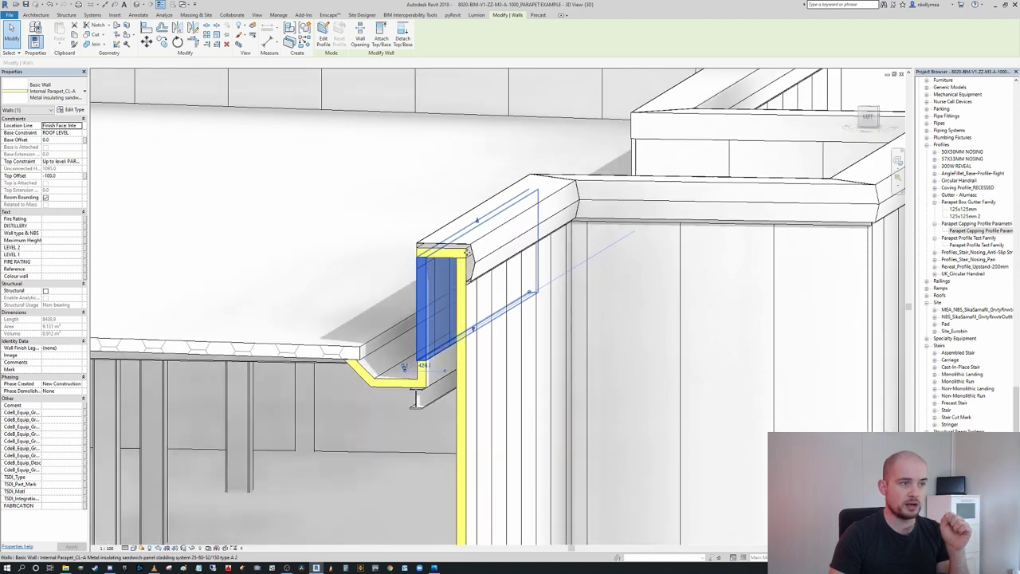
pyautogui.click(476, 245)
pyautogui.press('Delete')
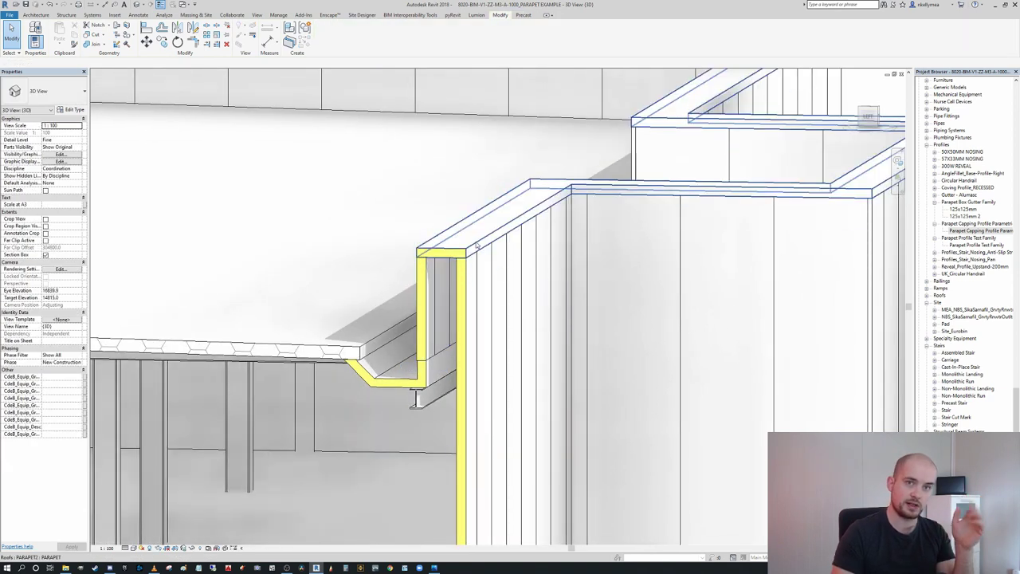
# Open the internal parapet wall type's structure for editing and show its preview as a section
pyautogui.scroll(-2, 463, 284)
pyautogui.click(444, 286)
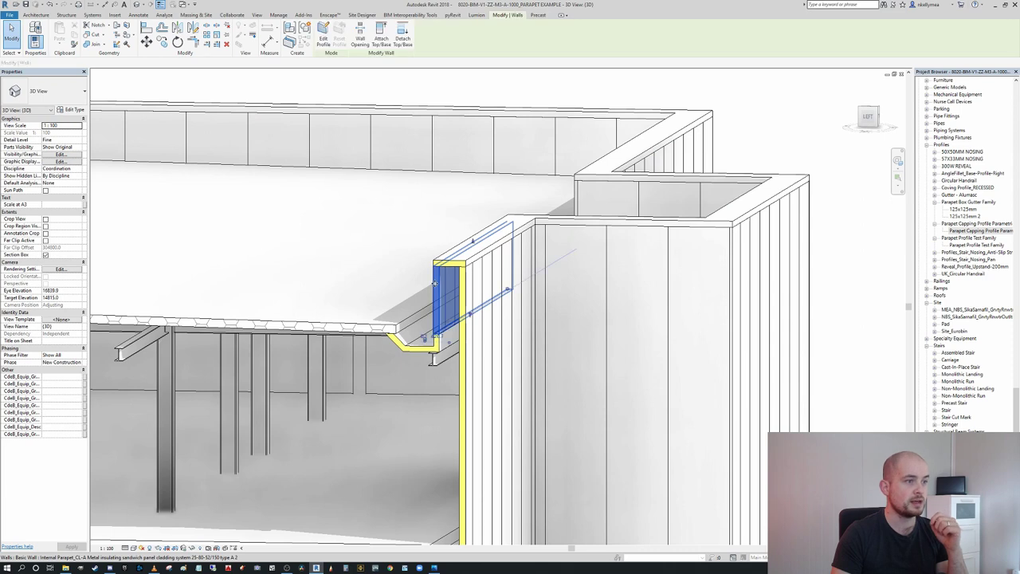
pyautogui.click(72, 110)
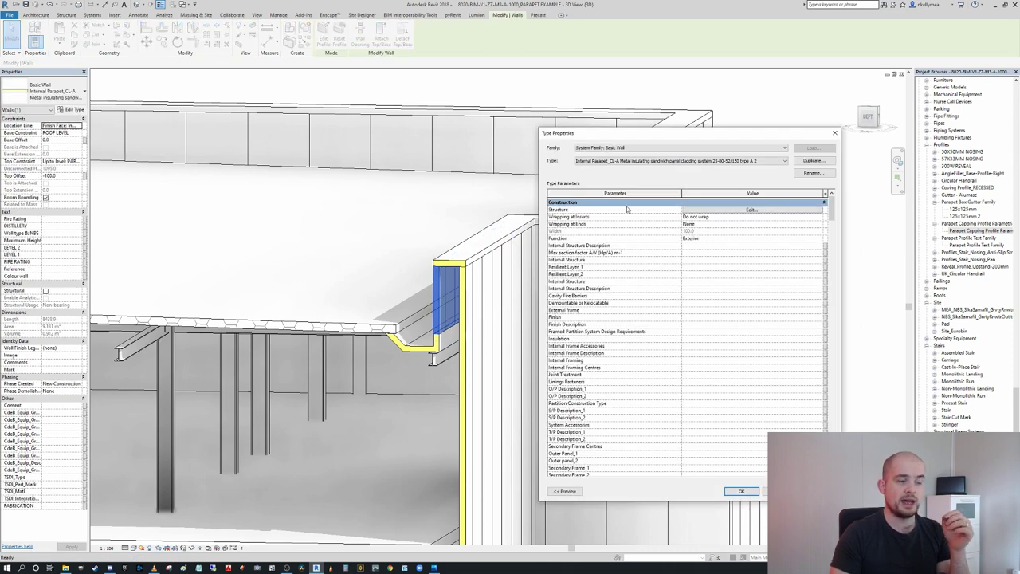
pyautogui.click(733, 211)
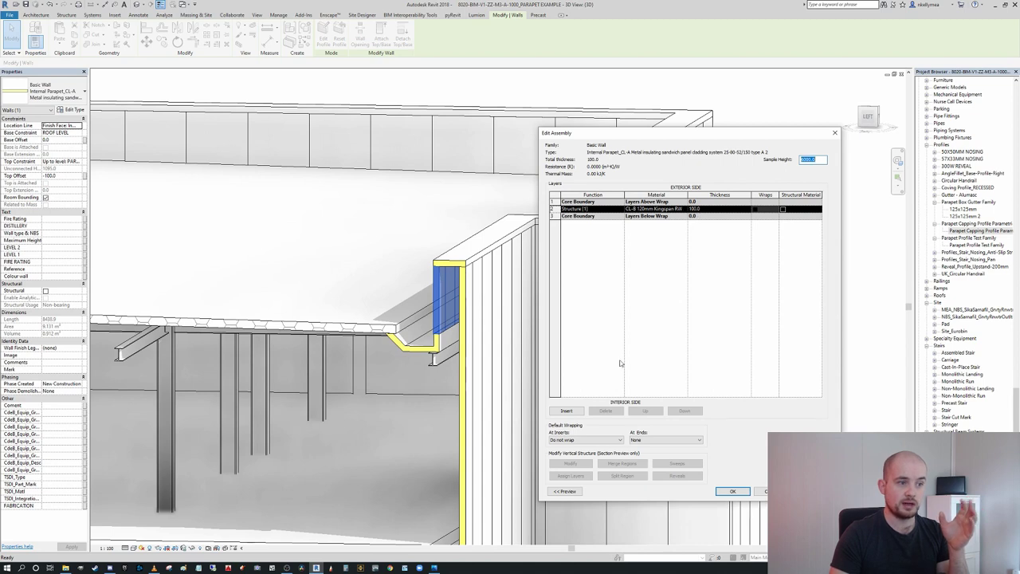
pyautogui.click(569, 493)
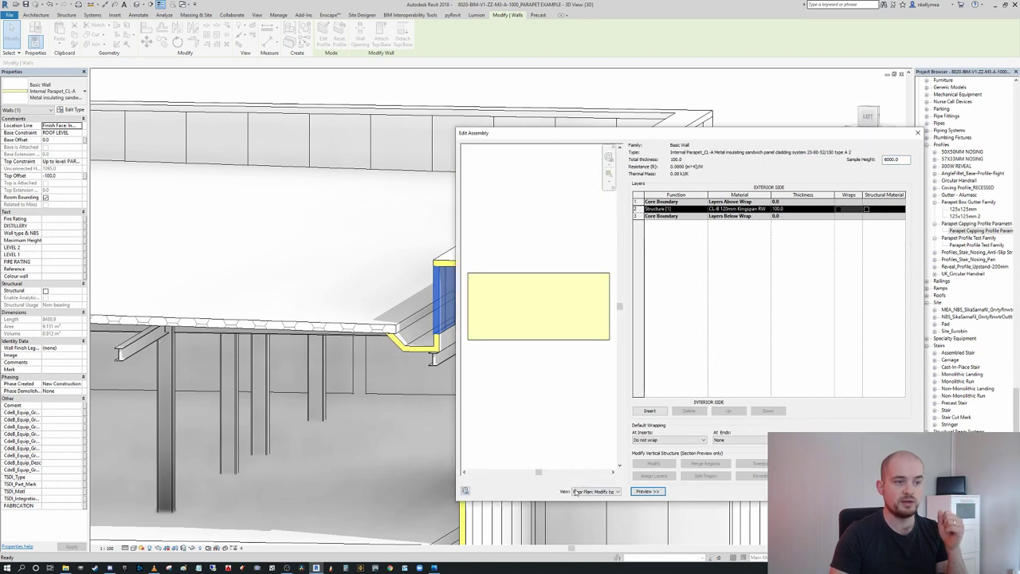
pyautogui.click(614, 492)
pyautogui.click(594, 507)
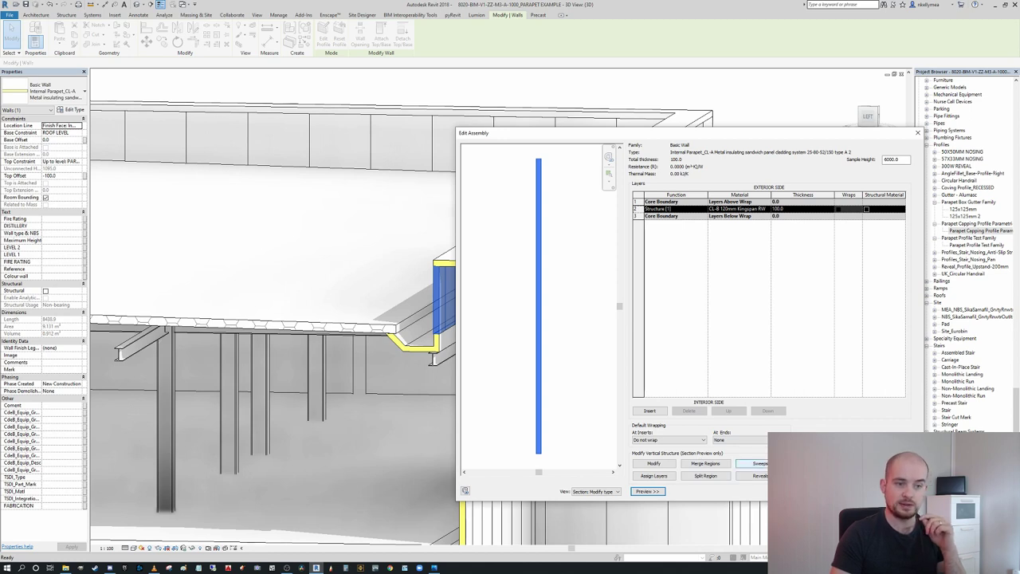
# Add a wall sweep to the wall type using the Parapet Capping Profile Parametric profile
pyautogui.click(759, 463)
pyautogui.click(264, 396)
pyautogui.click(169, 298)
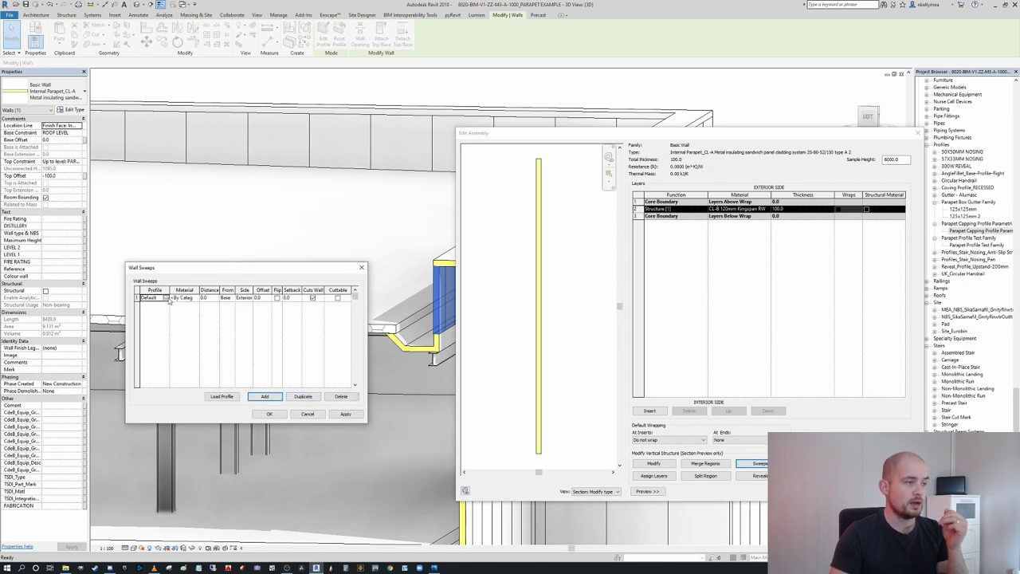
pyautogui.click(166, 297)
pyautogui.moveTo(295, 315); pyautogui.dragTo(297, 322)
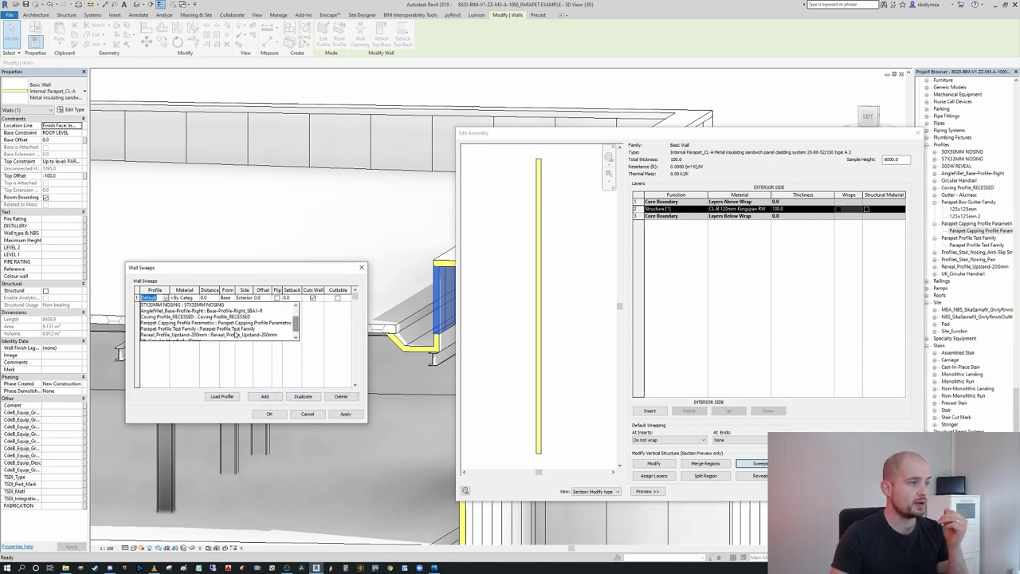
pyautogui.click(186, 322)
# Set the wall sweep's material to Aluminium and position it from the top of the wall
pyautogui.click(194, 299)
pyautogui.click(196, 298)
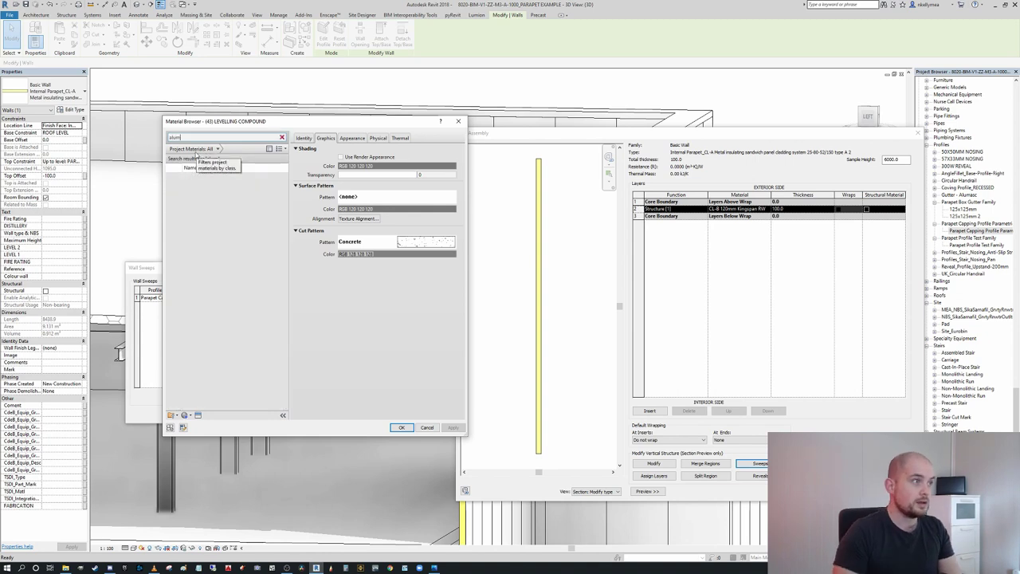
pyautogui.click(202, 182)
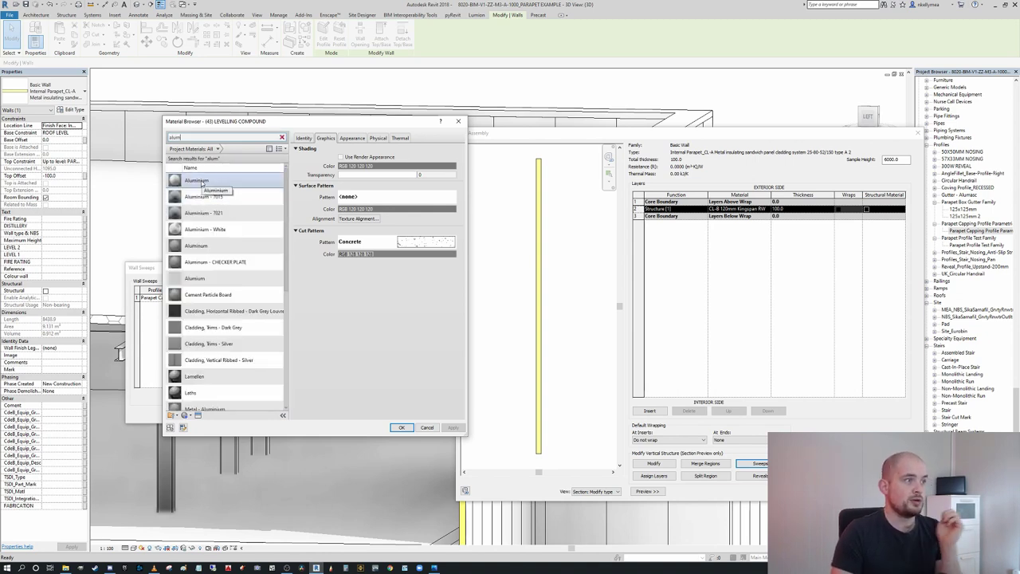
pyautogui.click(403, 427)
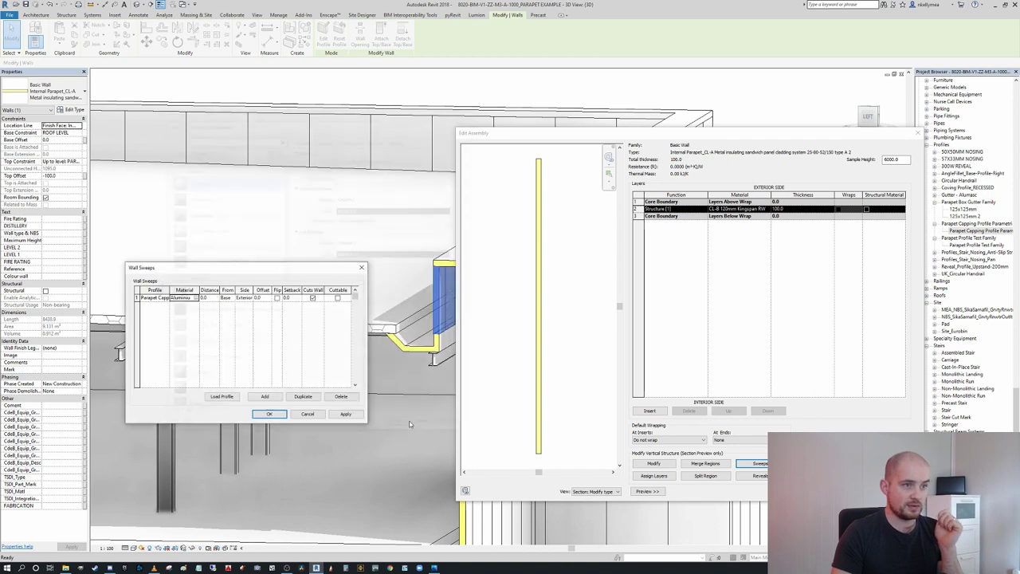
pyautogui.click(227, 297)
pyautogui.click(237, 297)
pyautogui.click(229, 312)
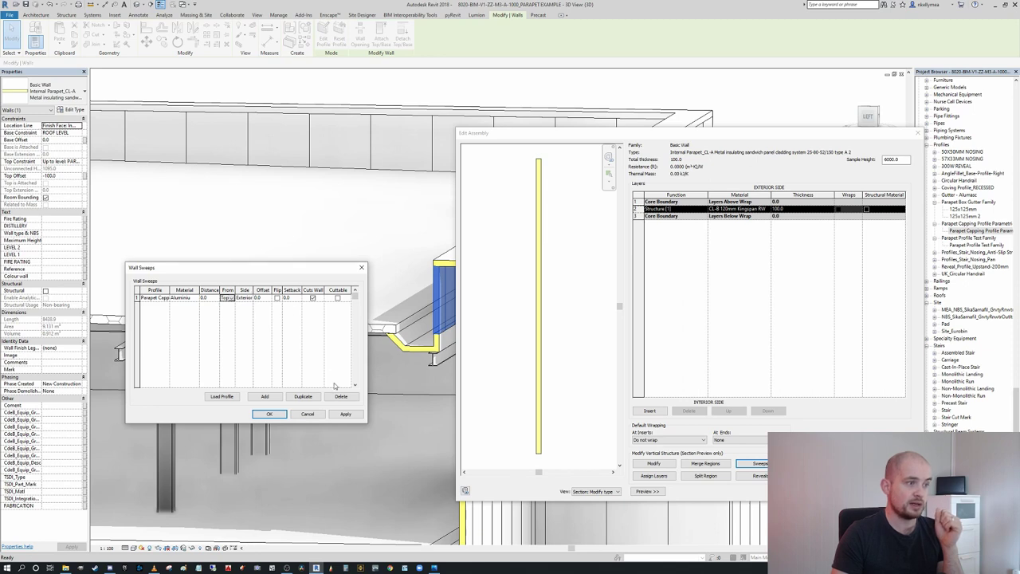
# Apply the capping wall sweep and confirm the wall type changes so the parapet wall carries the sweep
pyautogui.click(346, 414)
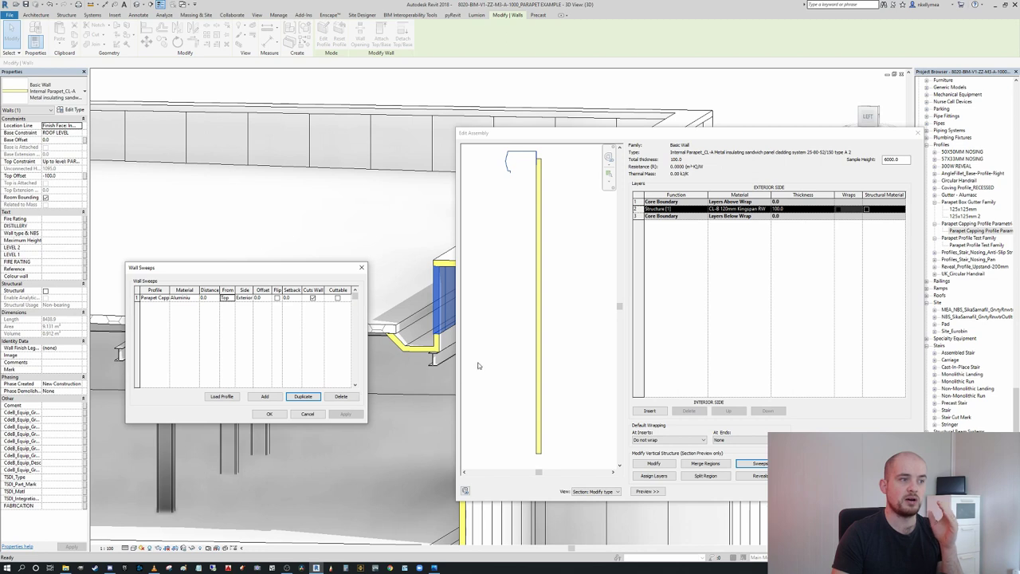
pyautogui.click(269, 414)
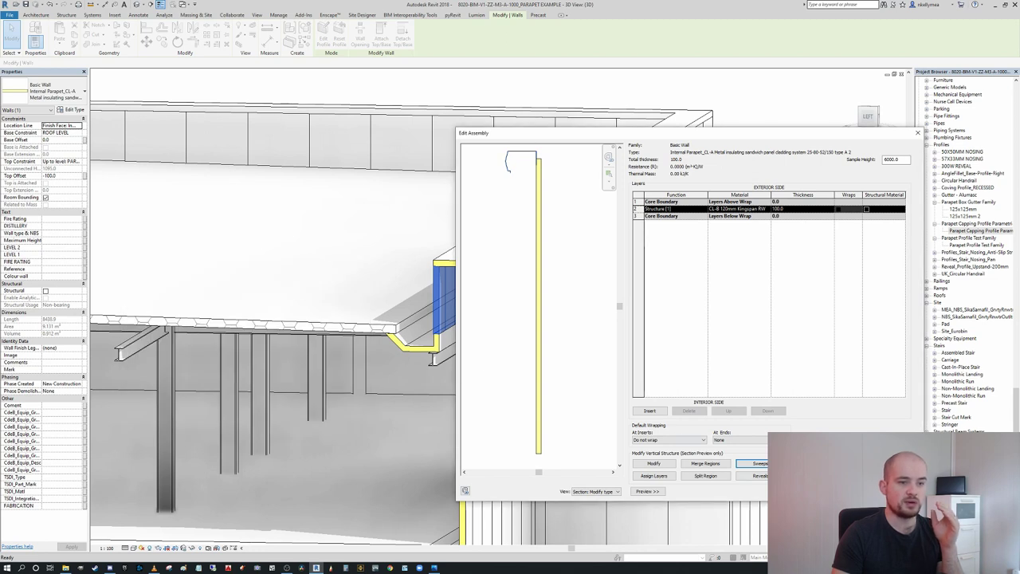
pyautogui.click(818, 491)
pyautogui.press('Return')
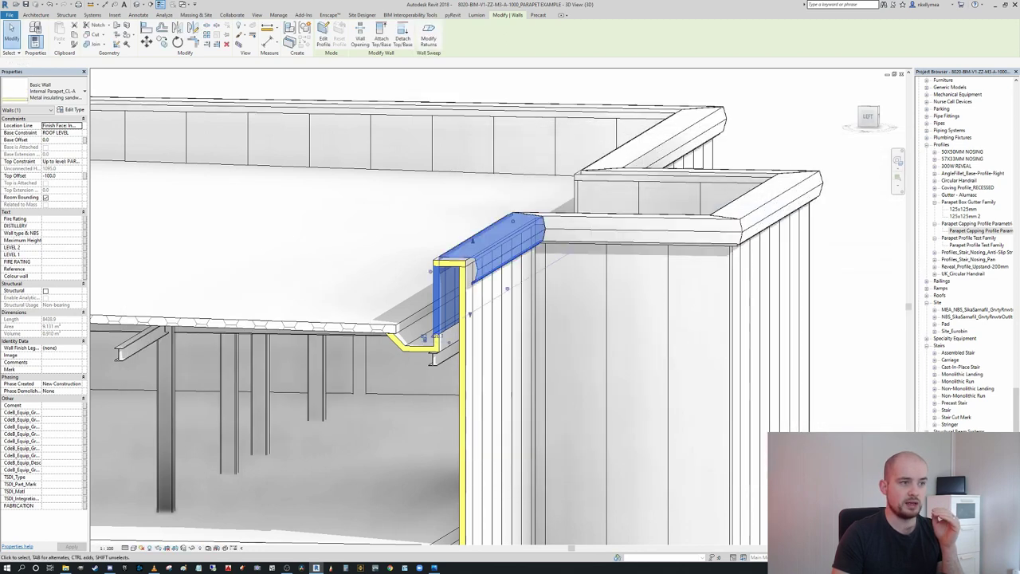
pyautogui.scroll(4, 463, 276)
pyautogui.scroll(2, 463, 276)
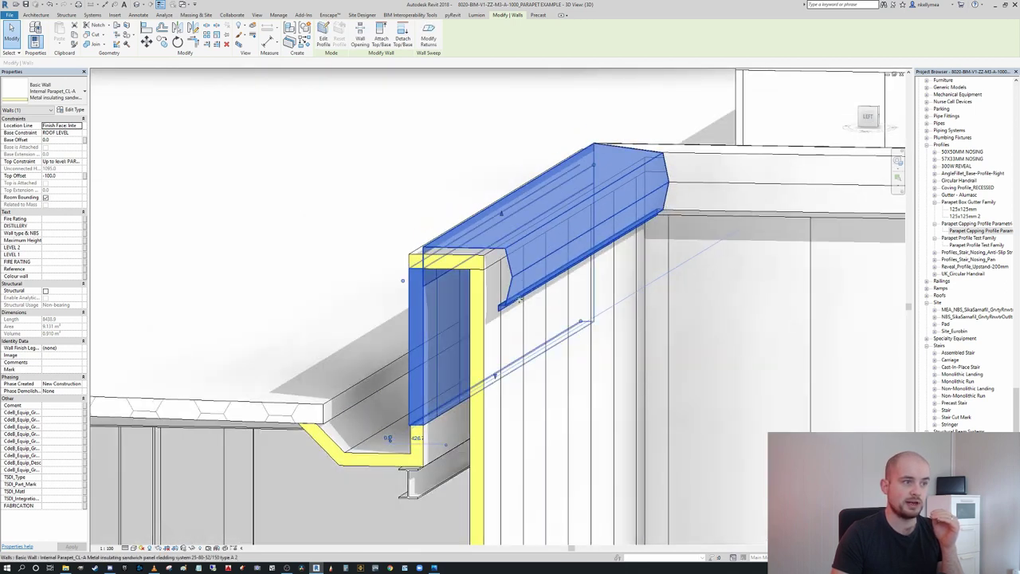
pyautogui.scroll(-2, 448, 290)
pyautogui.scroll(1, 448, 290)
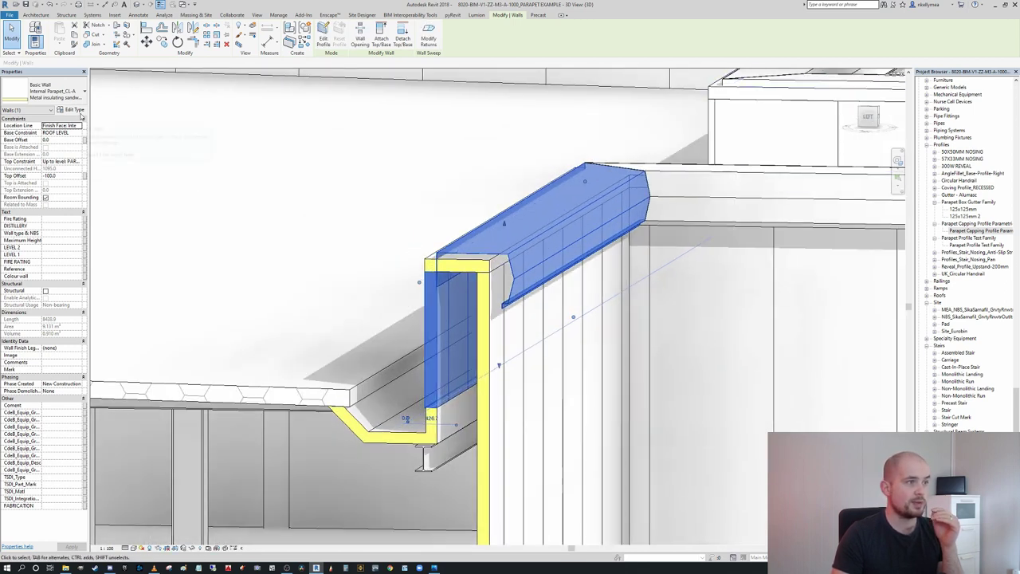
# Reopen the internal parapet wall type's structure with the section preview shown and bring up its wall sweeps for editing
pyautogui.click(75, 110)
pyautogui.moveTo(745, 133); pyautogui.dragTo(277, 123)
pyautogui.click(184, 481)
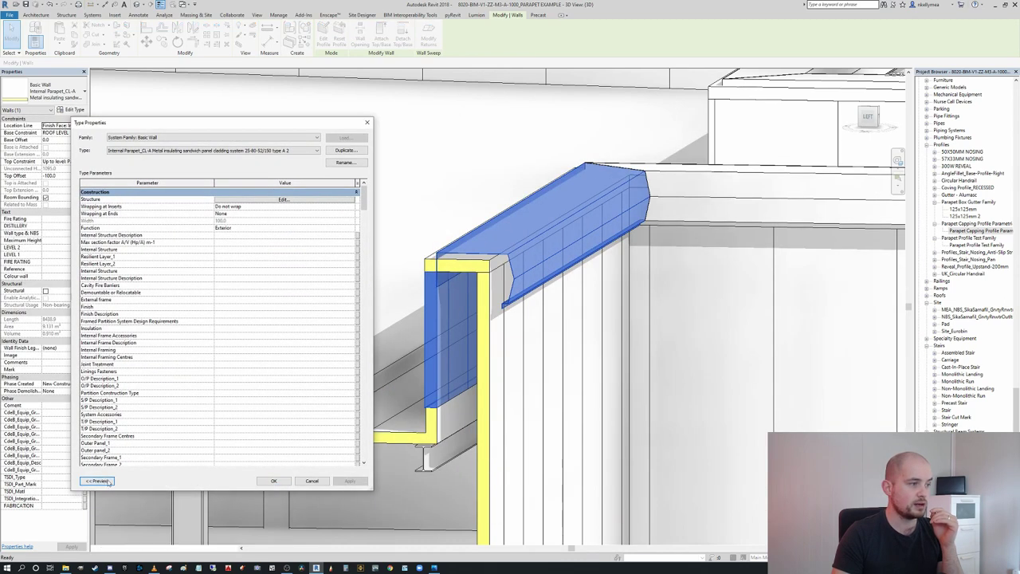
pyautogui.click(98, 481)
pyautogui.click(135, 482)
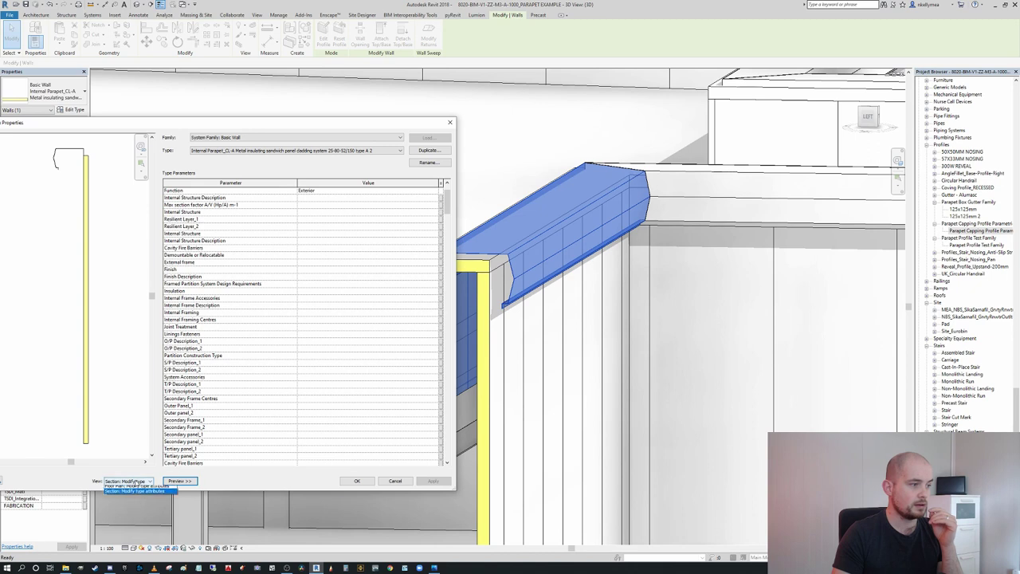
pyautogui.click(138, 494)
pyautogui.scroll(10, 360, 228)
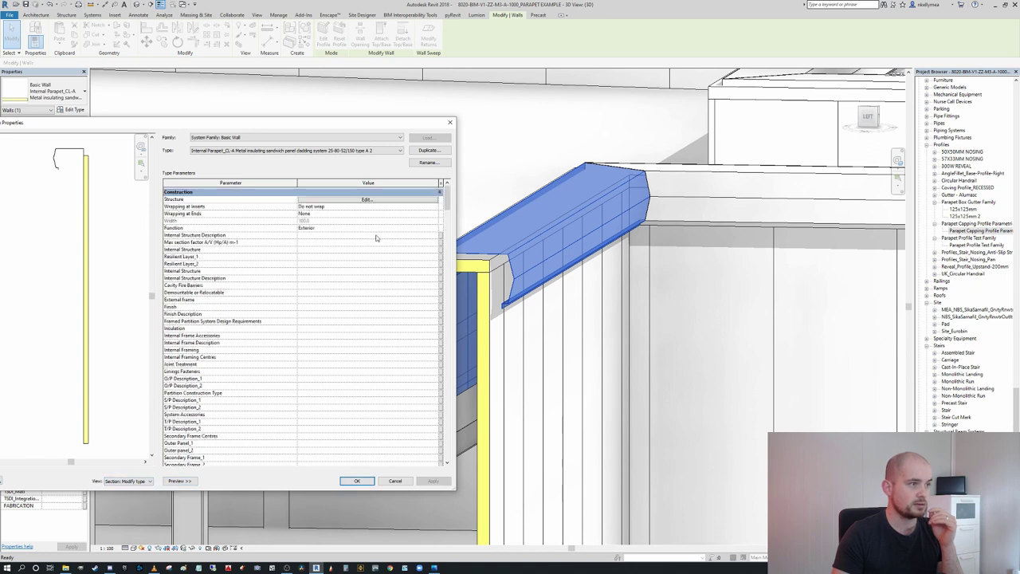
pyautogui.click(366, 199)
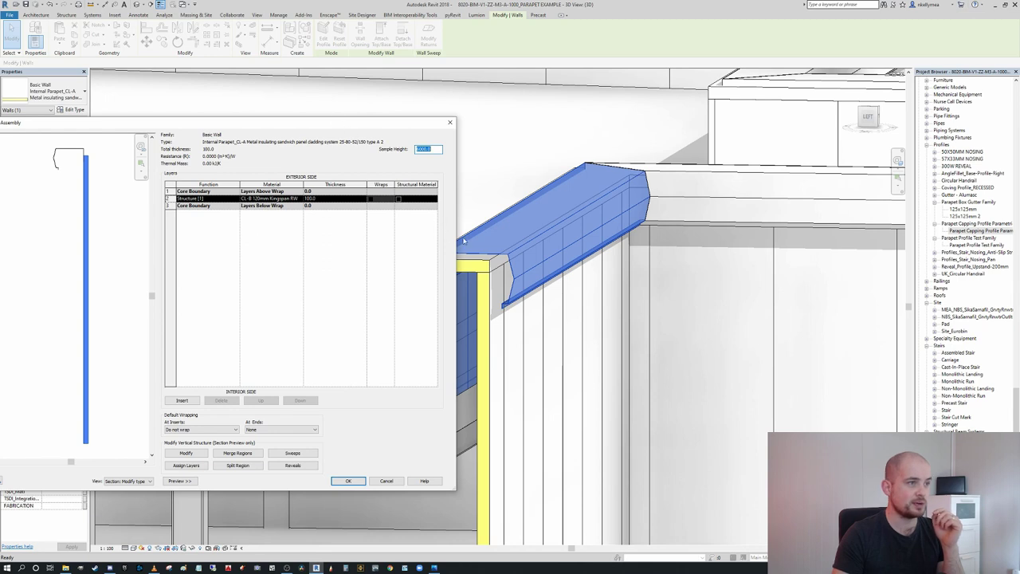
pyautogui.moveTo(459, 238); pyautogui.dragTo(406, 239)
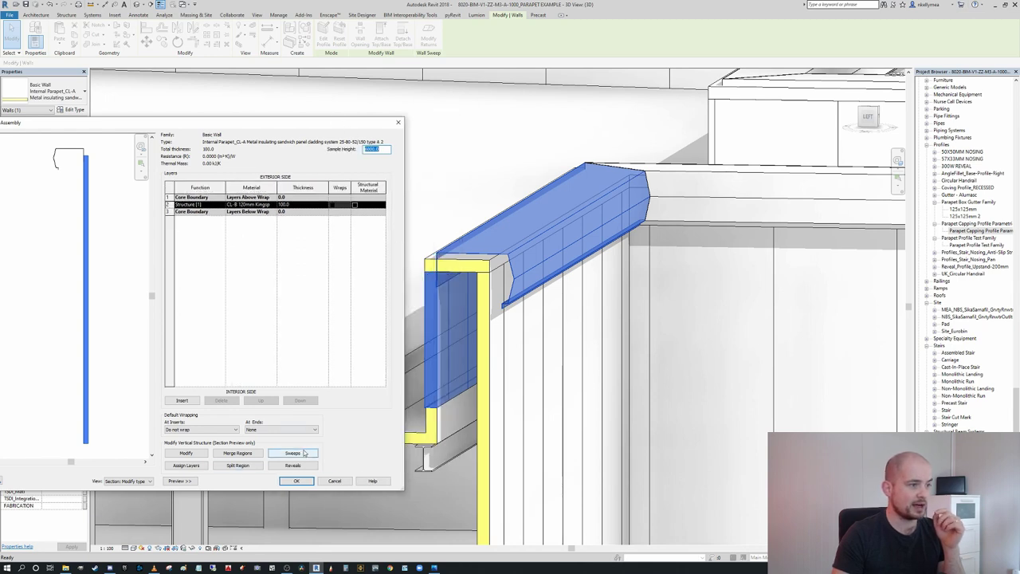
pyautogui.click(293, 452)
pyautogui.moveTo(264, 268); pyautogui.dragTo(220, 265)
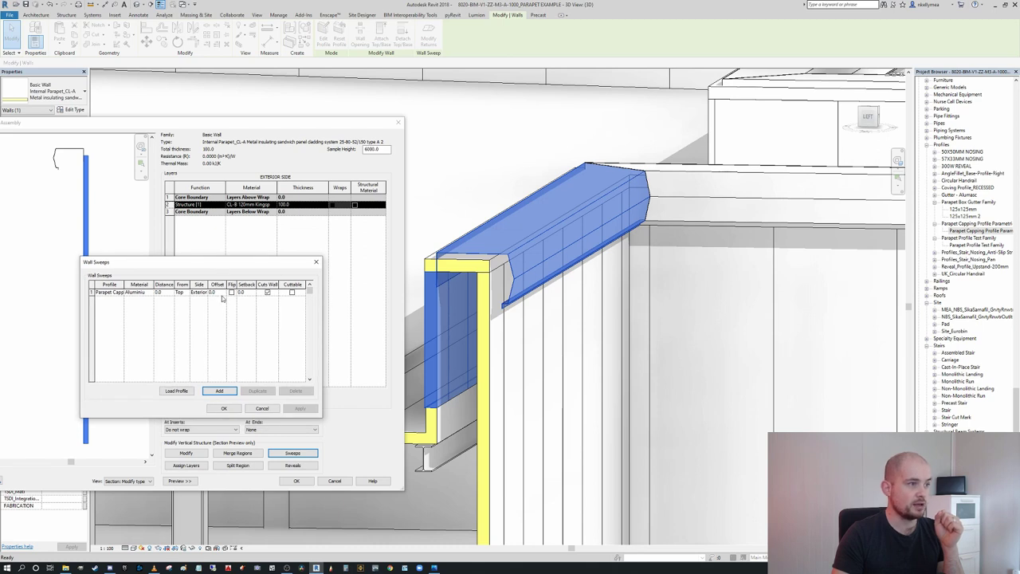
# Set the capping sweep's offset to -100 and confirm the wall type changes
pyautogui.click(216, 293)
pyautogui.write('-100')
pyautogui.click(294, 408)
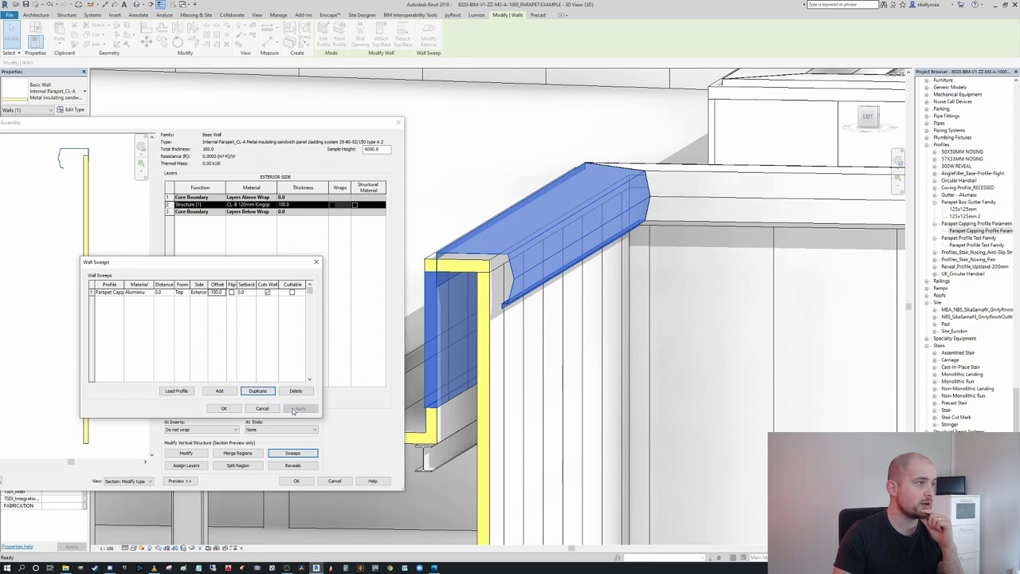
pyautogui.click(225, 409)
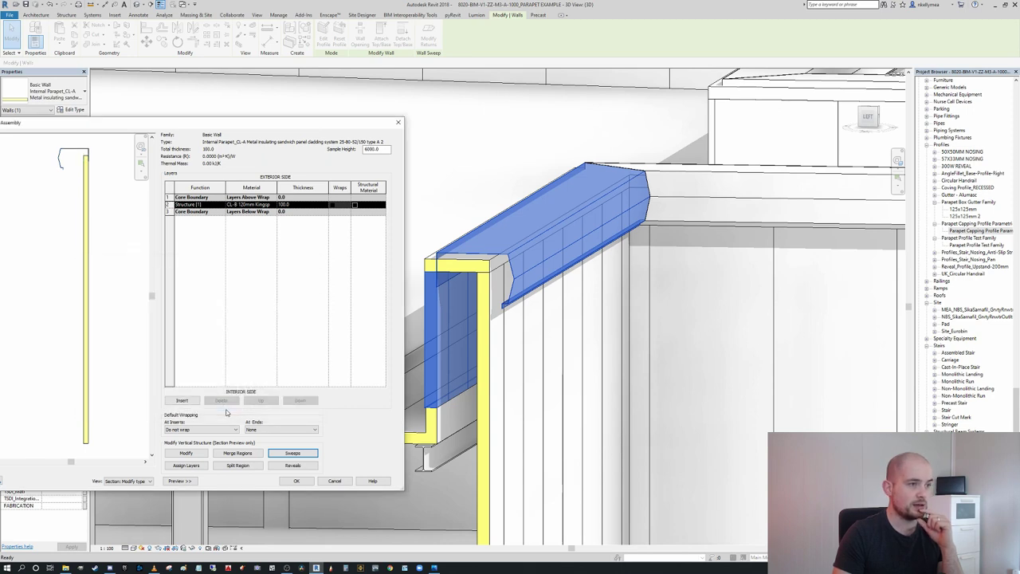
pyautogui.click(296, 482)
pyautogui.click(402, 484)
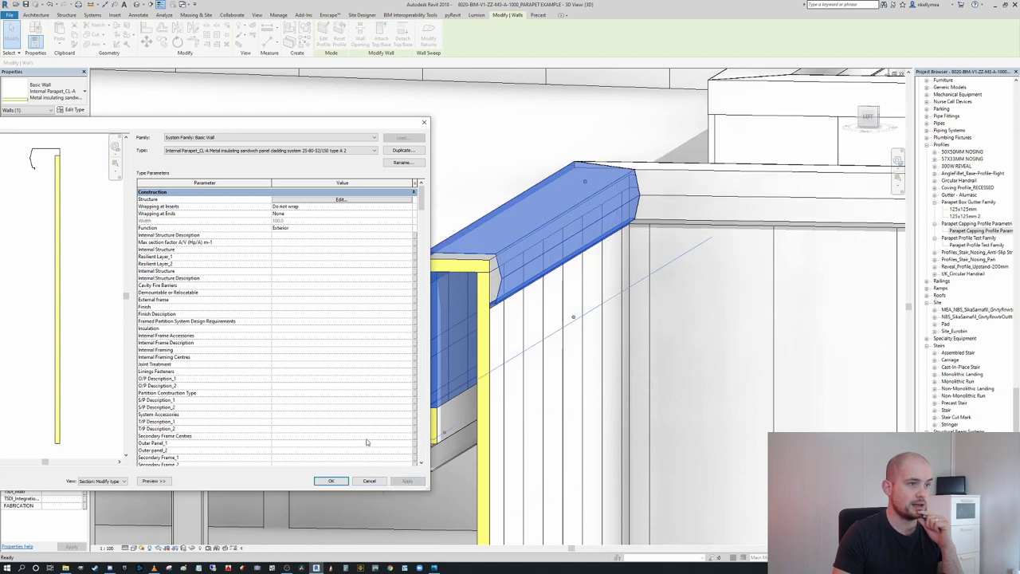
pyautogui.moveTo(333, 122); pyautogui.dragTo(281, 126)
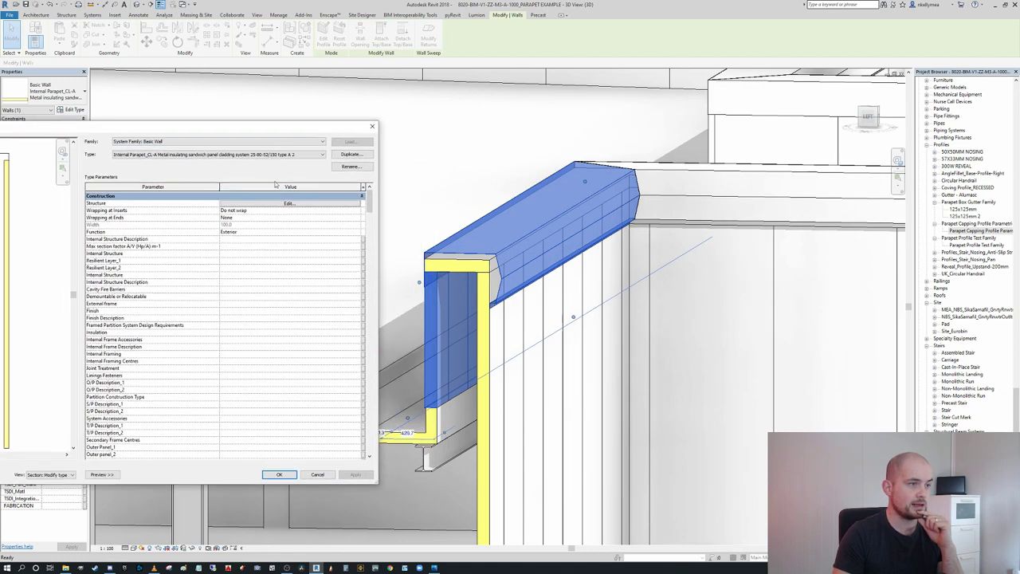
pyautogui.click(273, 477)
pyautogui.press('Escape')
pyautogui.scroll(3, 367, 275)
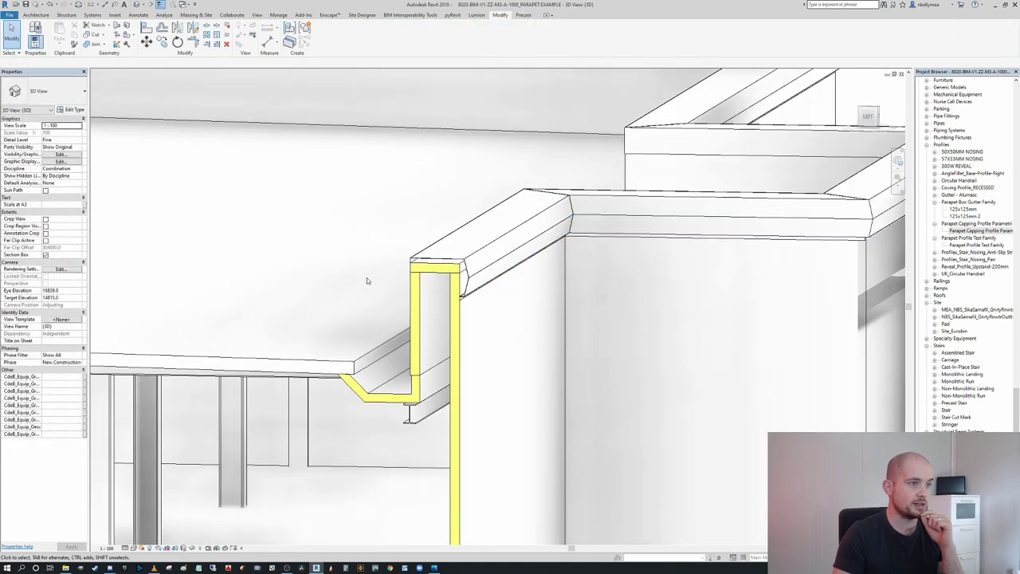
pyautogui.keyDown('shift'); pyautogui.moveTo(379, 289); pyautogui.dragTo(558, 295, button='middle'); pyautogui.keyUp('shift')
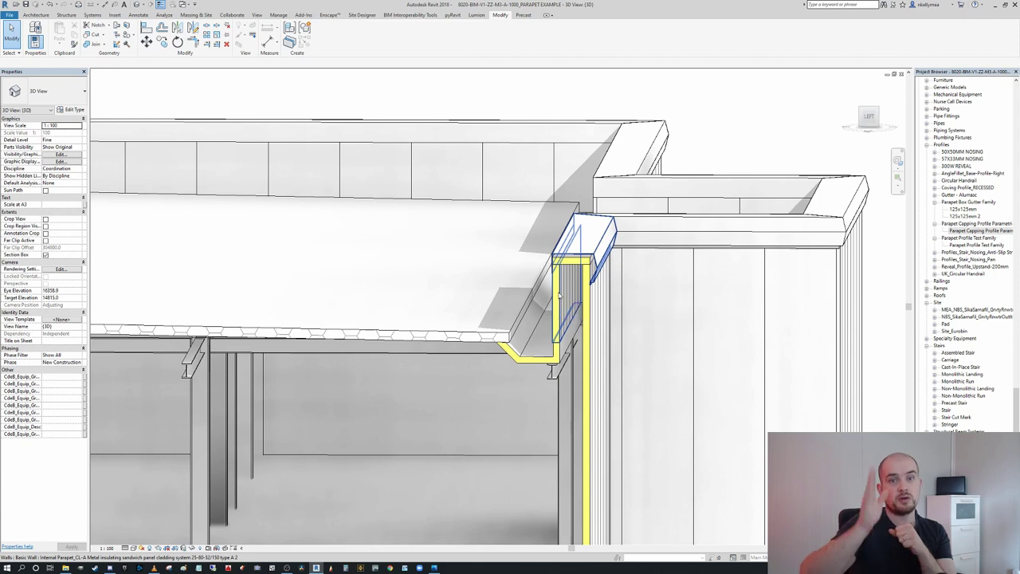
pyautogui.keyDown('shift'); pyautogui.moveTo(560, 295); pyautogui.dragTo(565, 326, button='middle'); pyautogui.keyUp('shift')
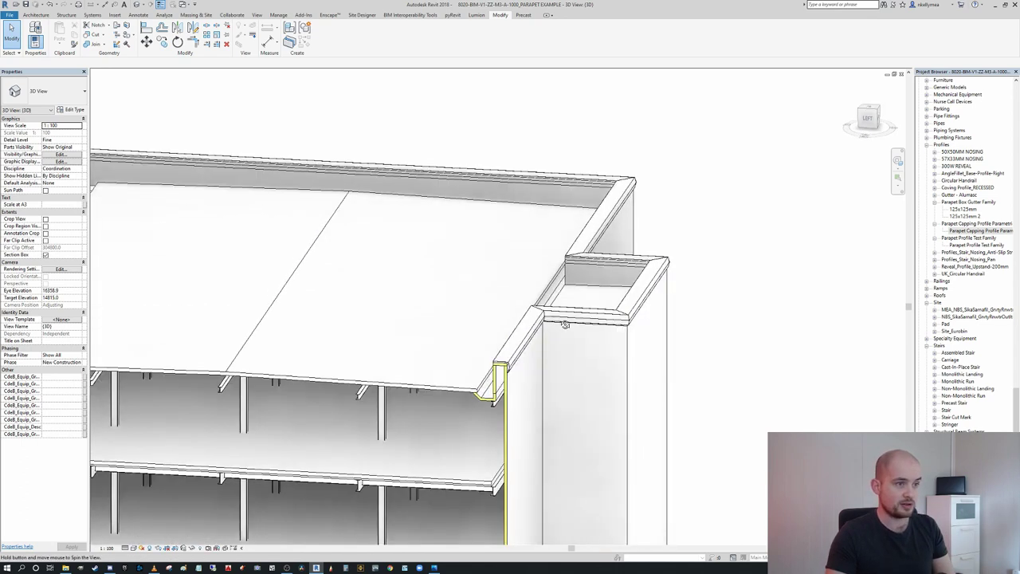
# Draw a straight test wall about 15200 mm long in the middle of the building using the Internal Parapet_CL-A type
pyautogui.scroll(-2, 565, 325)
pyautogui.scroll(1, 570, 289)
pyautogui.press('w')
pyautogui.press('a')
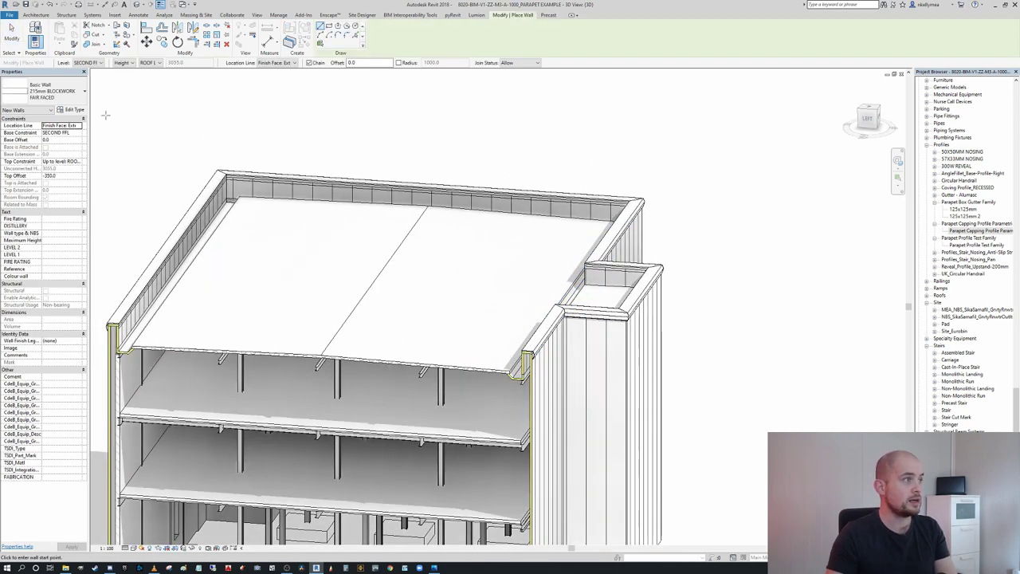
pyautogui.click(64, 91)
pyautogui.moveTo(227, 164); pyautogui.dragTo(236, 214)
pyautogui.click(154, 182)
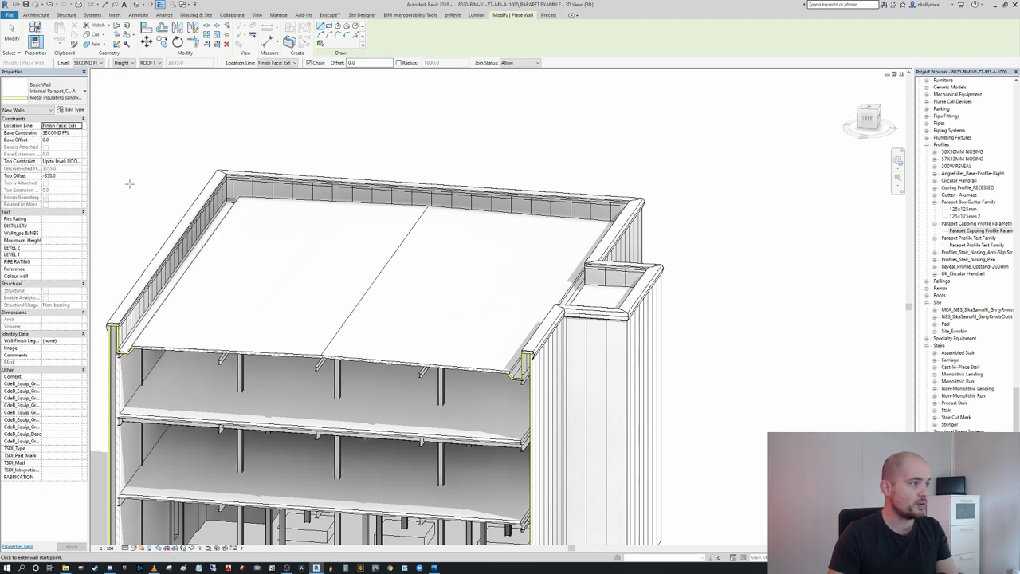
pyautogui.click(468, 263)
pyautogui.click(433, 313)
pyautogui.scroll(1, 468, 276)
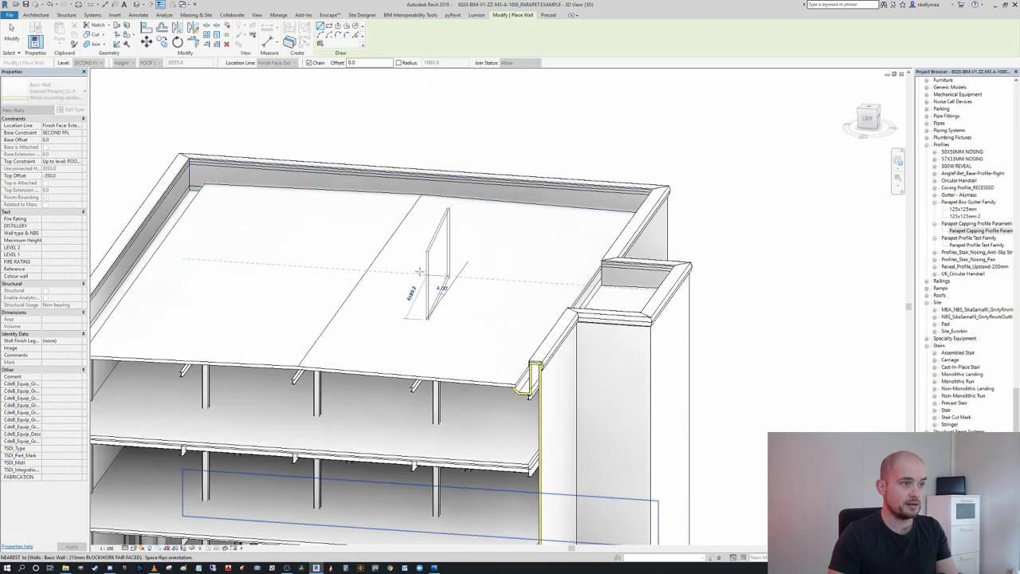
pyautogui.press('Escape')
pyautogui.press('Escape')
# Raise the test wall's top above the roof to a top offset of about 3524 mm
pyautogui.scroll(-3, 437, 289)
pyautogui.keyDown('shift'); pyautogui.moveTo(440, 299); pyautogui.dragTo(517, 247, button='middle'); pyautogui.keyUp('shift')
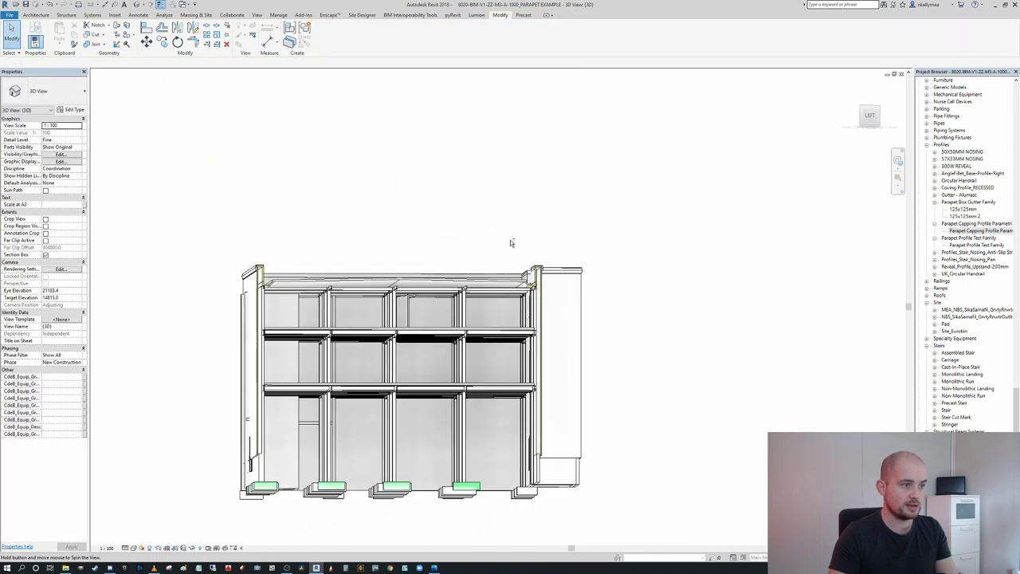
pyautogui.click(402, 297)
pyautogui.scroll(3, 394, 288)
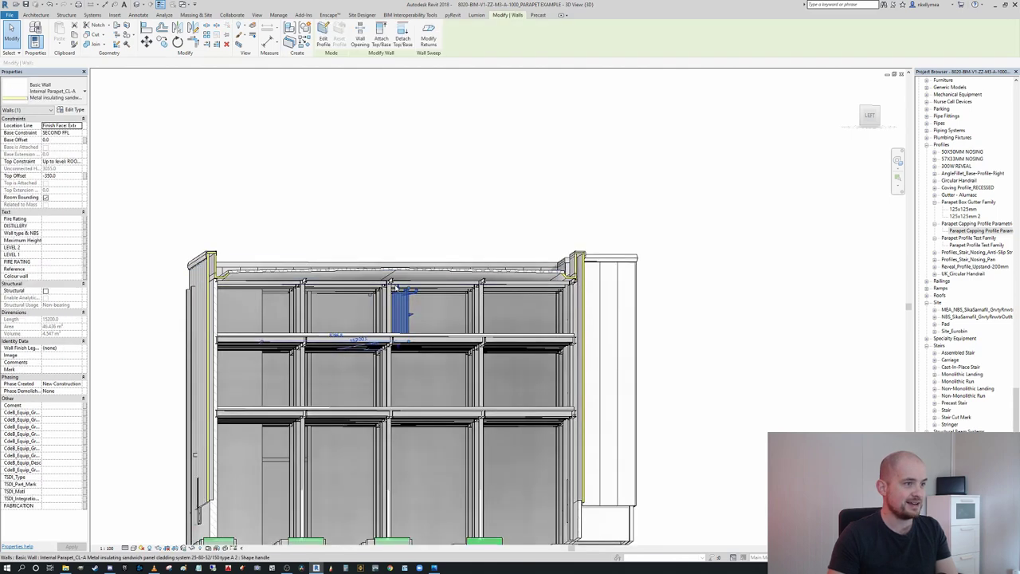
pyautogui.moveTo(395, 285); pyautogui.dragTo(472, 194)
pyautogui.keyDown('shift'); pyautogui.moveTo(471, 194); pyautogui.dragTo(437, 213, button='middle'); pyautogui.keyUp('shift')
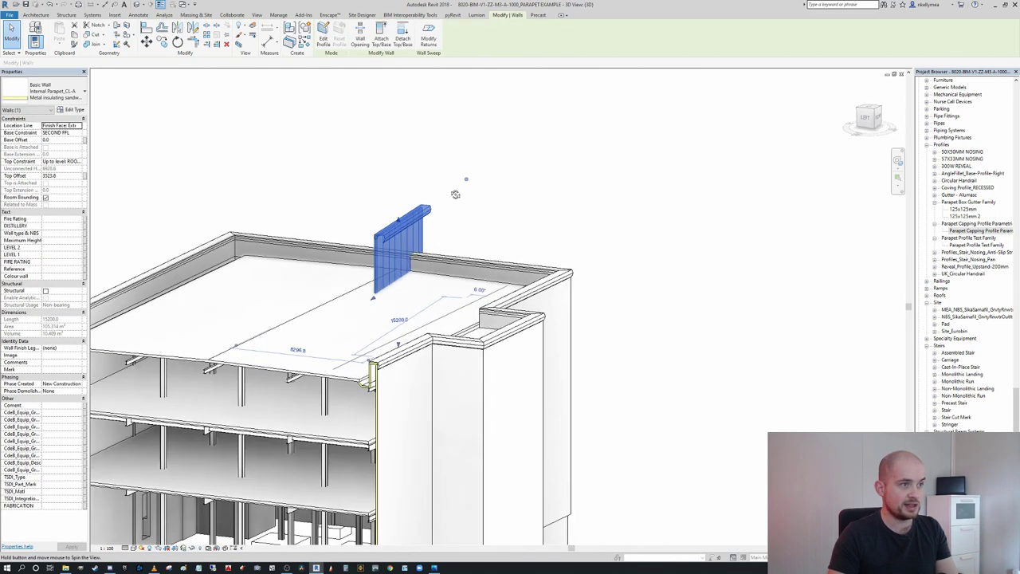
# Delete the test wall standing above the roof
pyautogui.click(464, 192)
pyautogui.scroll(4, 362, 157)
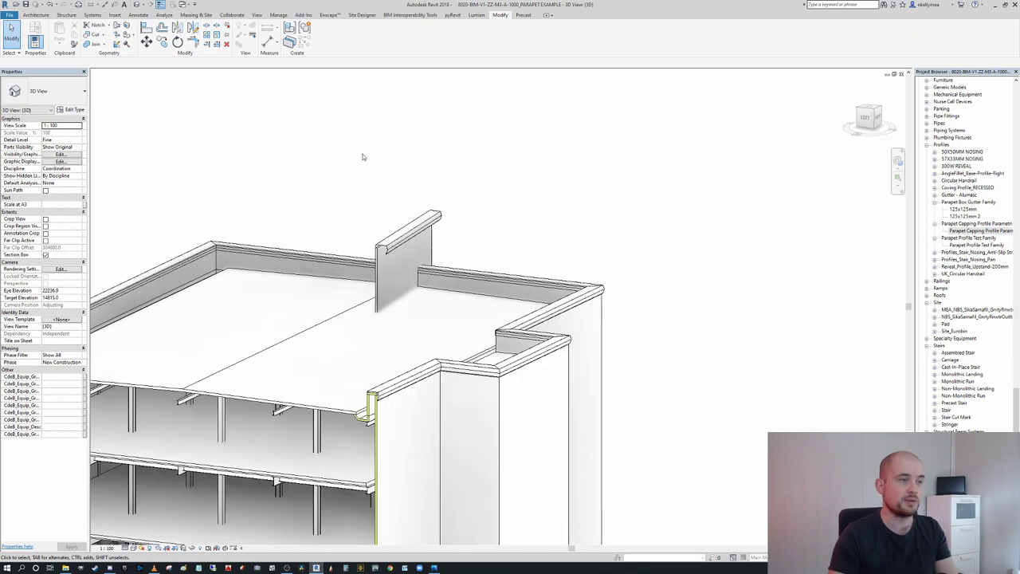
pyautogui.click(485, 304)
pyautogui.press('Delete')
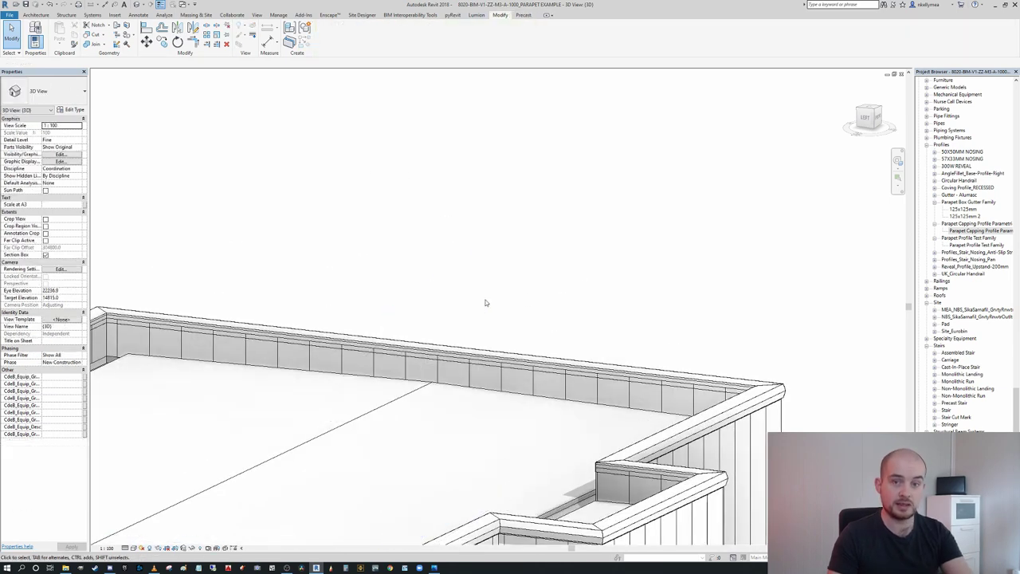